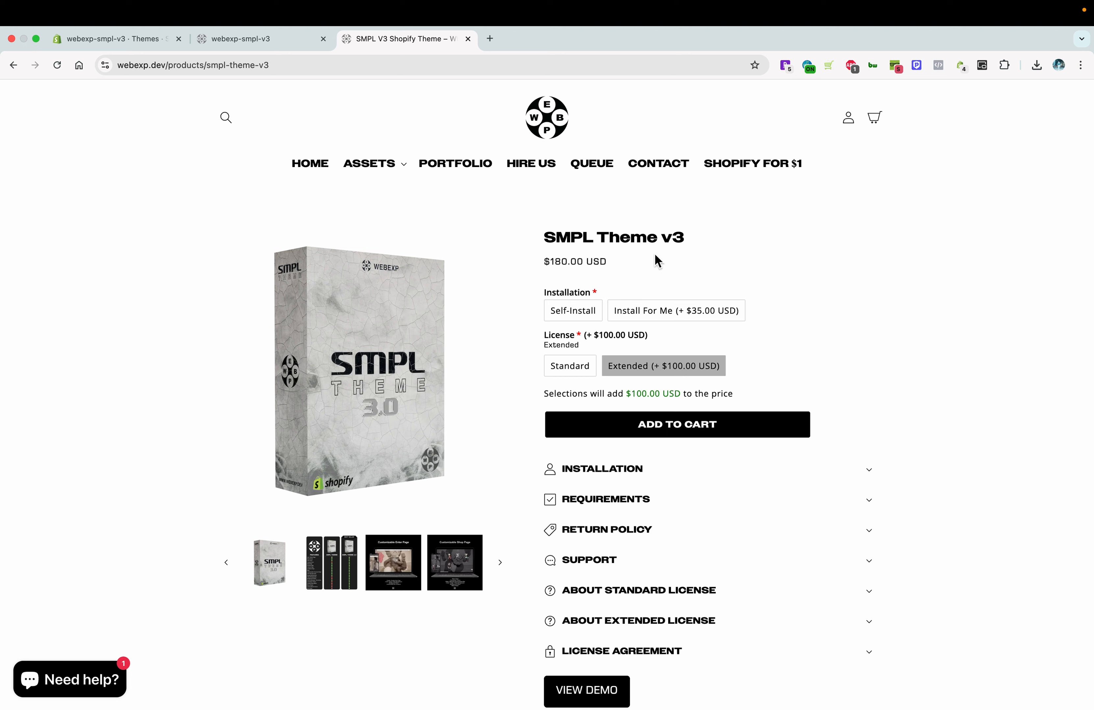
Choose the 'Install For Me (+ $35.00 USD)' option for SMPL Theme v3, bringing selections to $135.00.
mouse_move(570, 366)
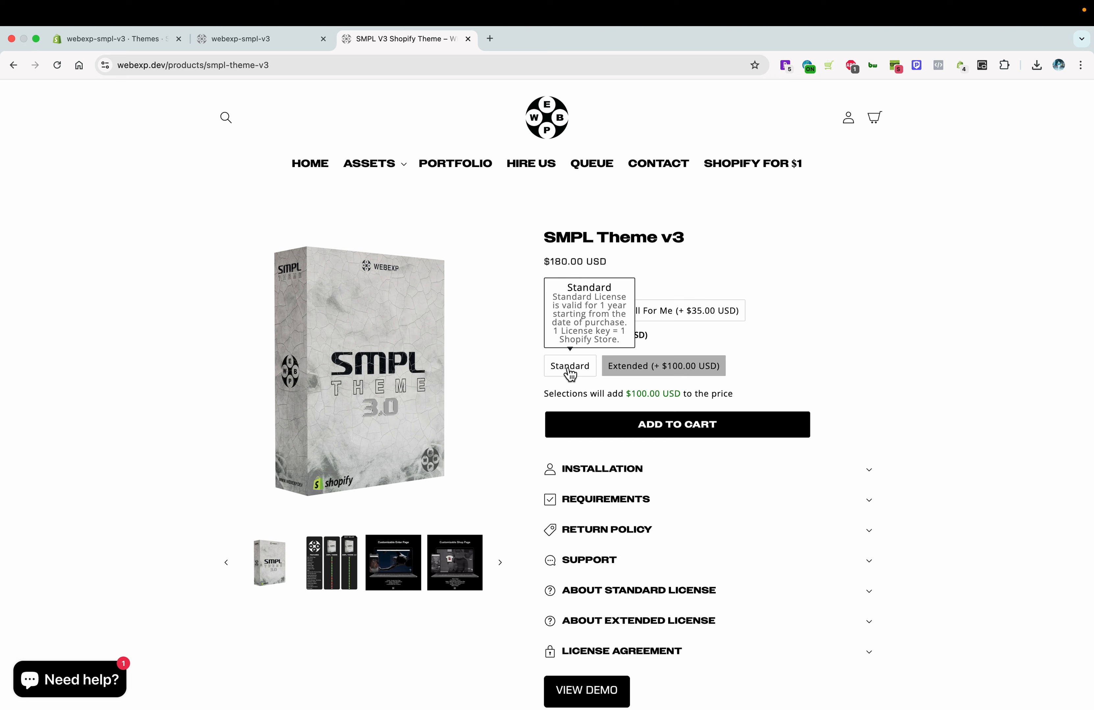
mouse_move(635, 375)
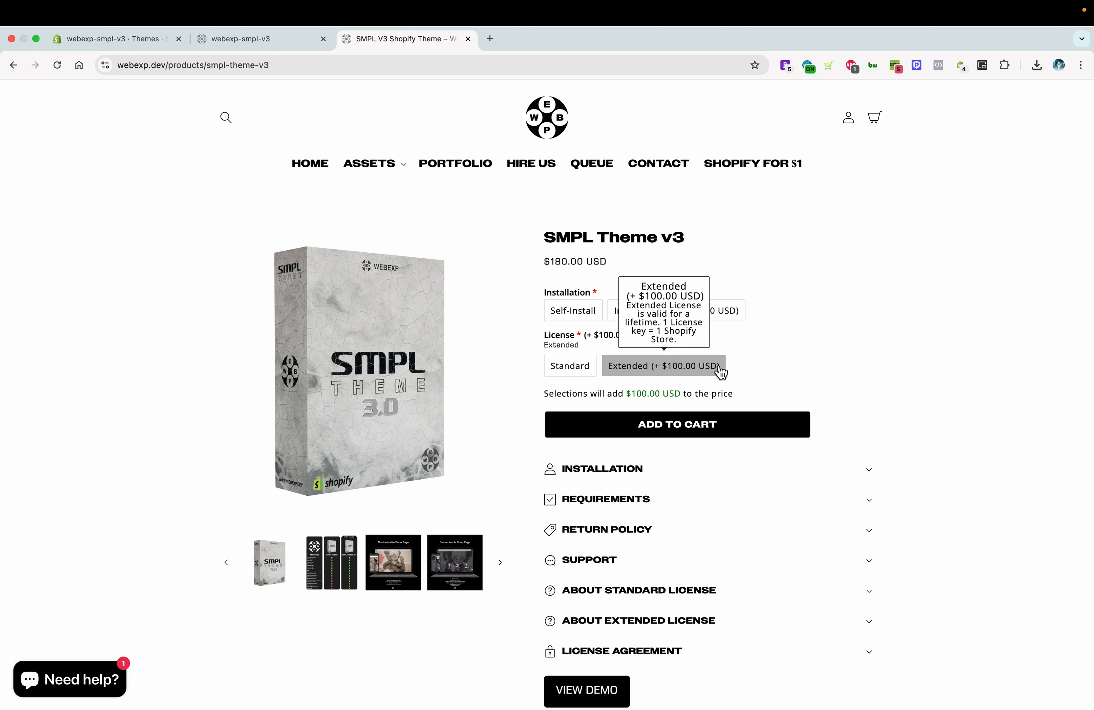
left_click(721, 312)
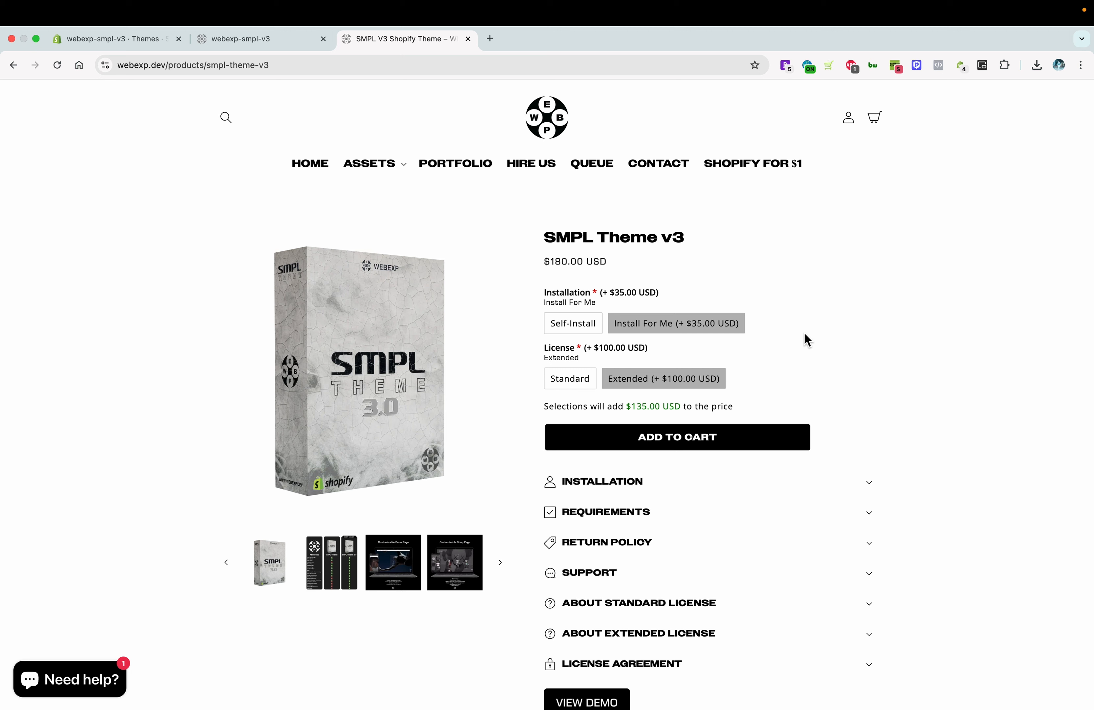
Open the SMPL THEME v3.0 - BY WEBEXP folder in Finder's Downloads.
mouse_move(429, 706)
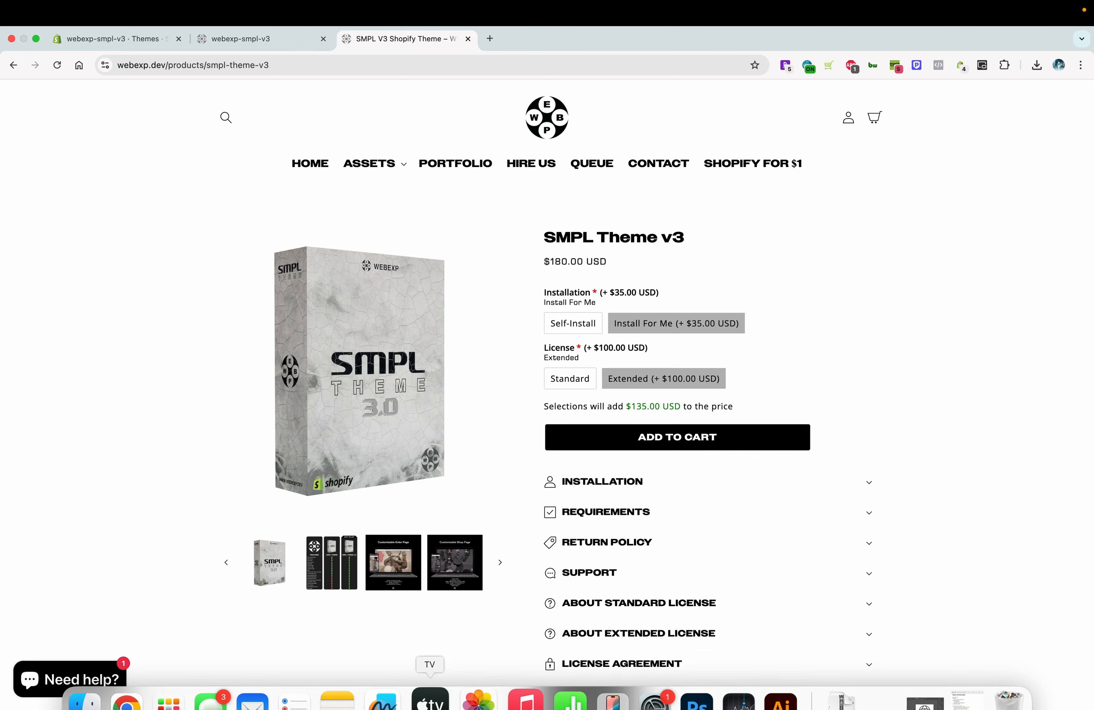
left_click(72, 682)
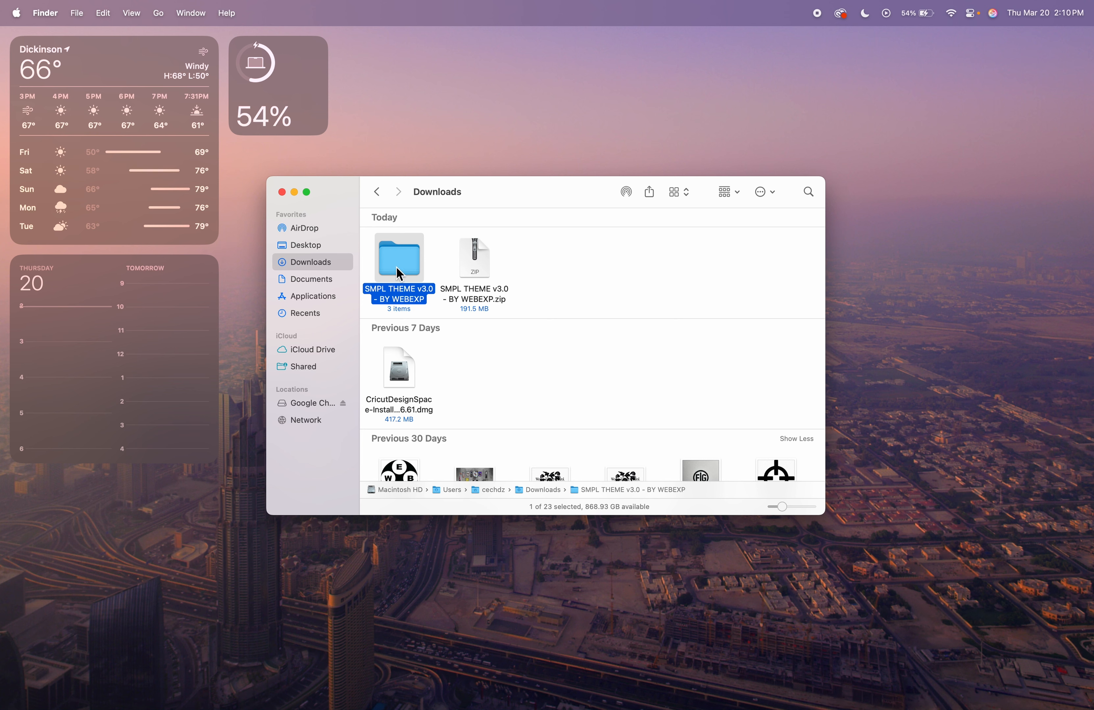
left_click(400, 275)
double_click(400, 275)
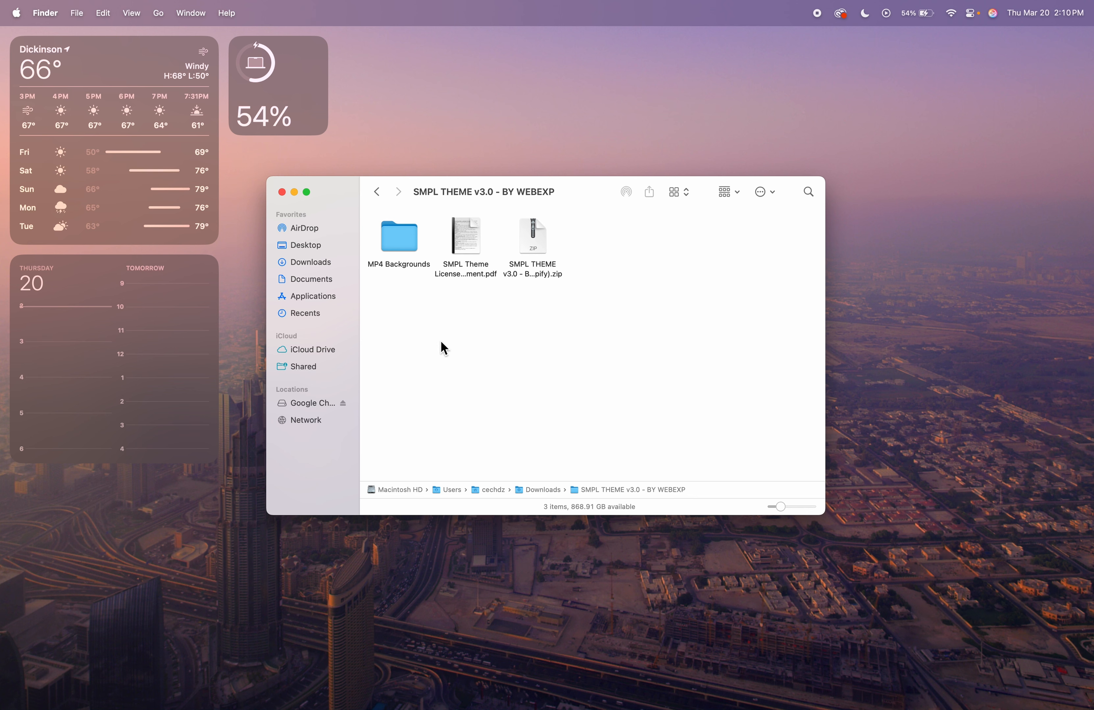
Look through the MP4 Backgrounds folder, then return to the SMPL THEME v3.0 folder.
left_click(400, 247)
double_click(400, 246)
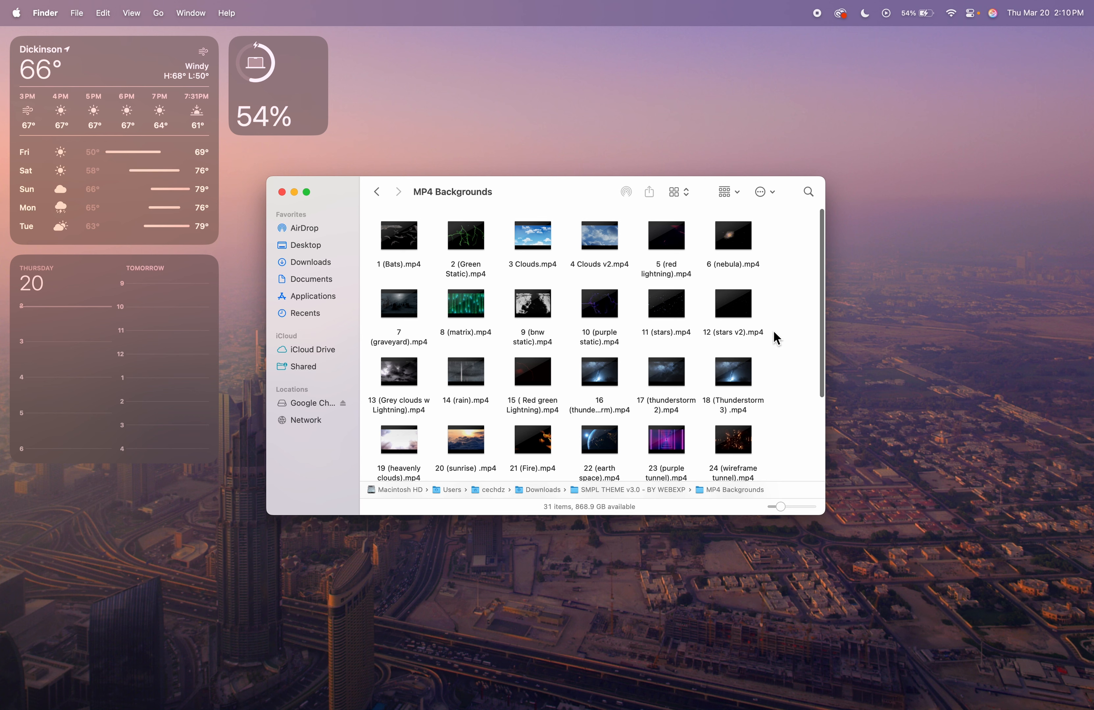
scroll(774, 332, "down", 5)
scroll(774, 329, "up", 4)
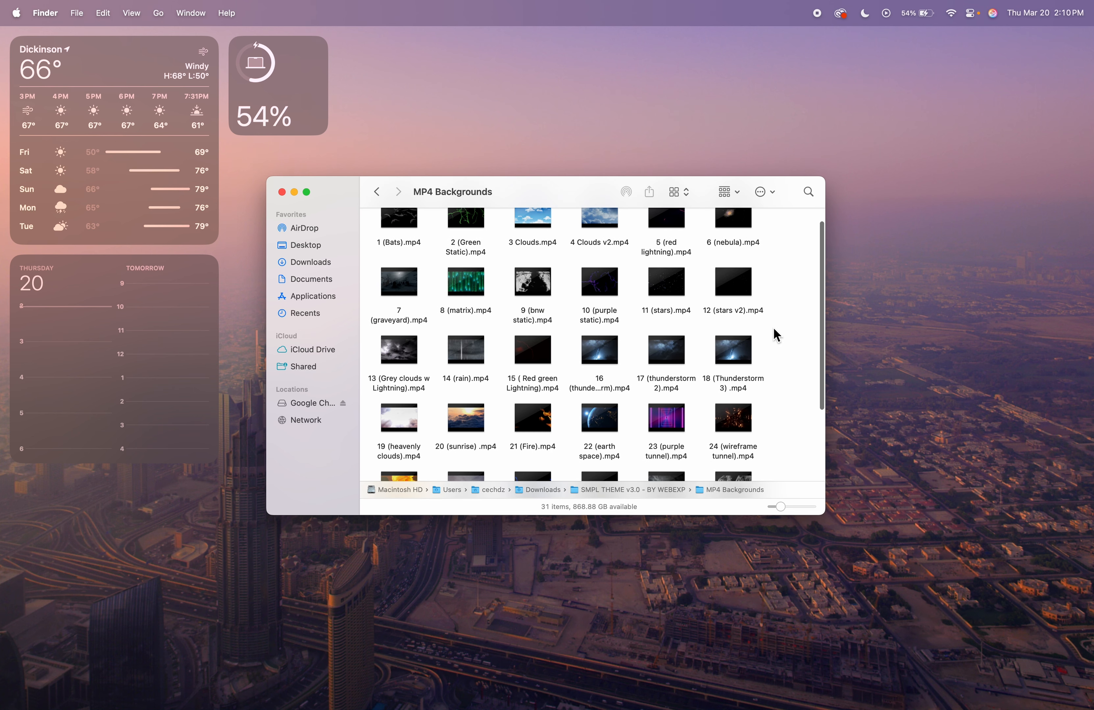
scroll(773, 327, "up", 2)
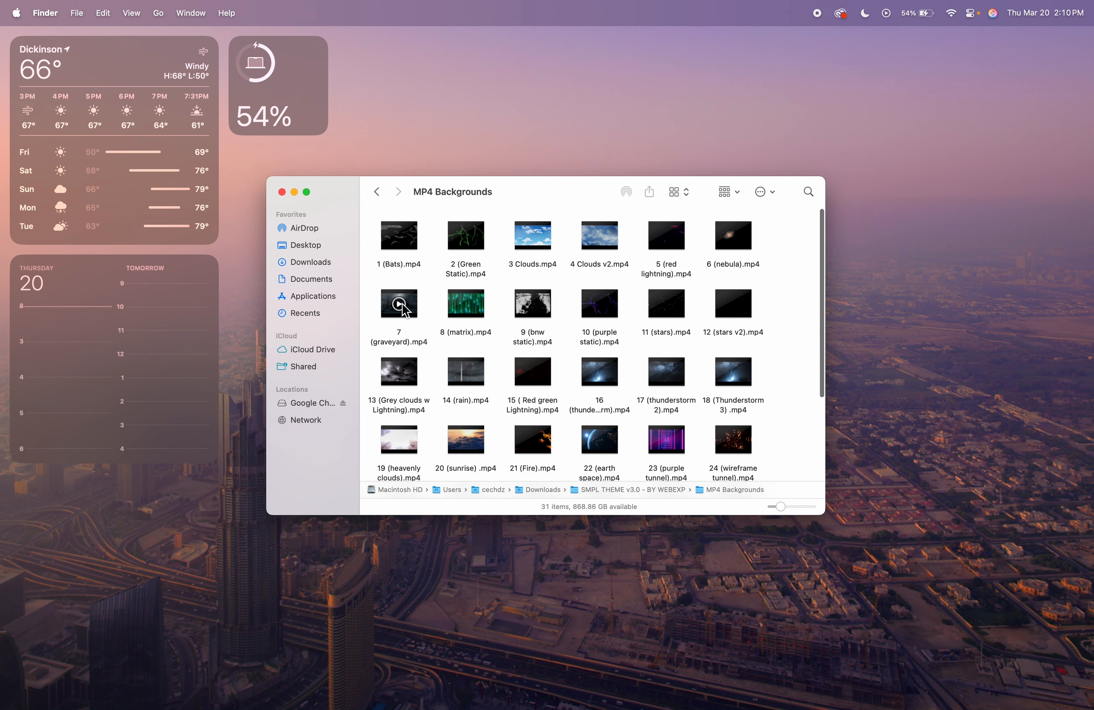
left_click(377, 192)
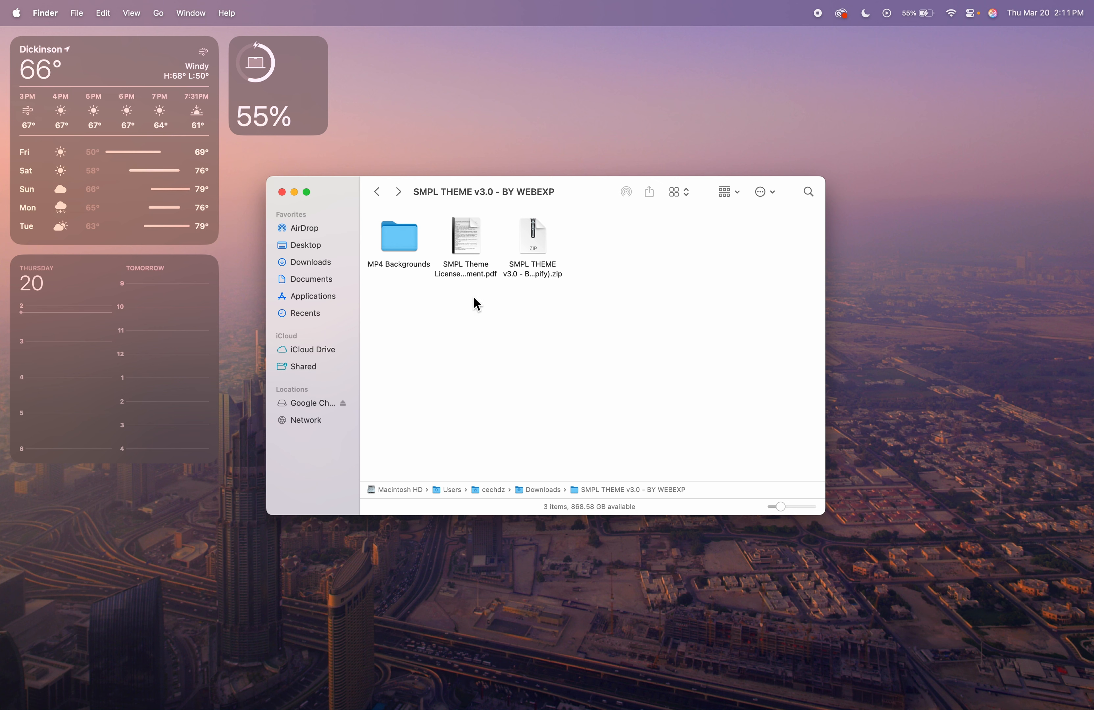
double_click(477, 246)
scroll(429, 203, "down", 10)
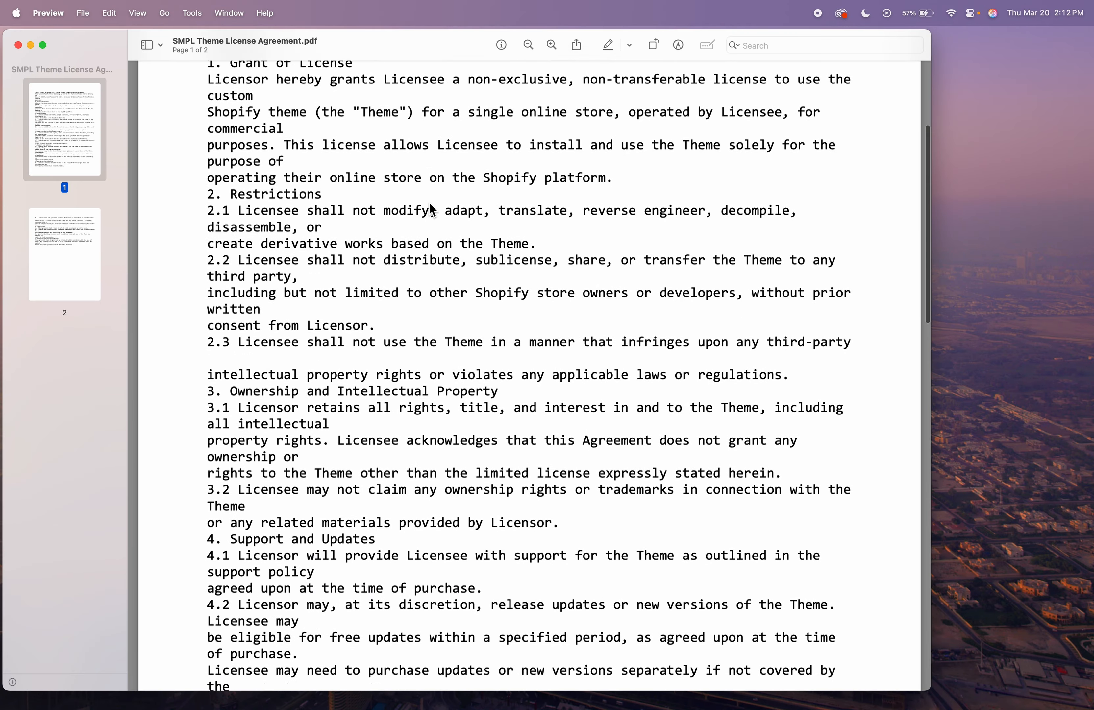
scroll(429, 203, "down", 10)
key("super+q")
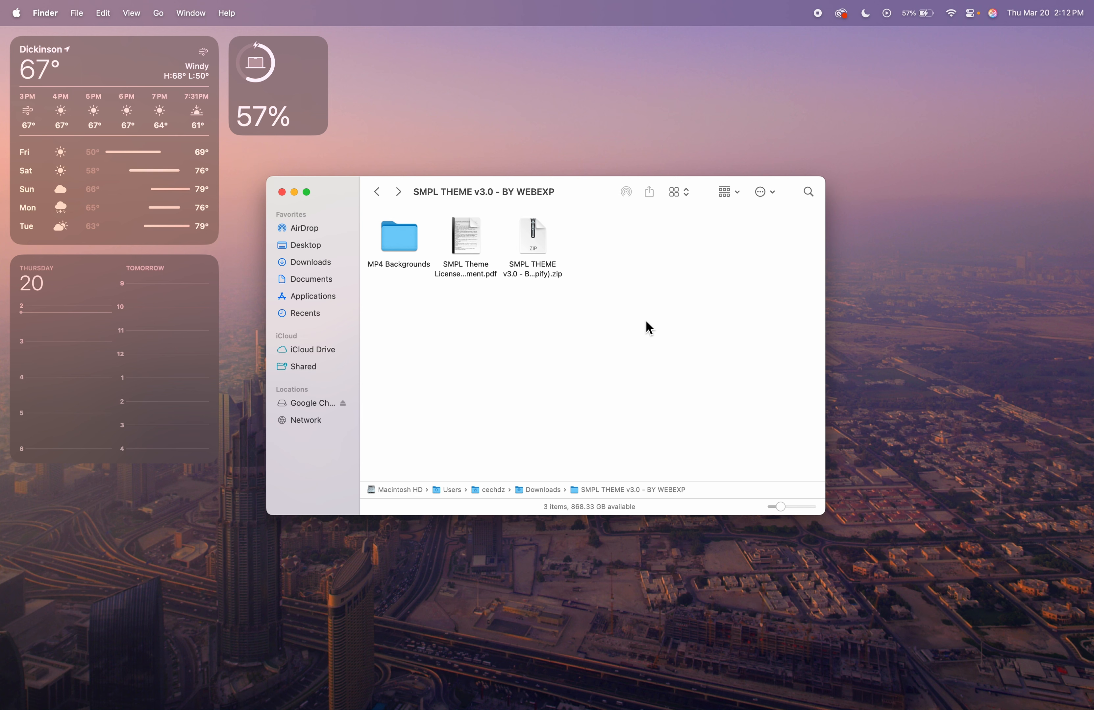
Select the SMPL THEME zip in Finder, then show the Add theme options on Shopify's Themes page.
left_click(542, 265)
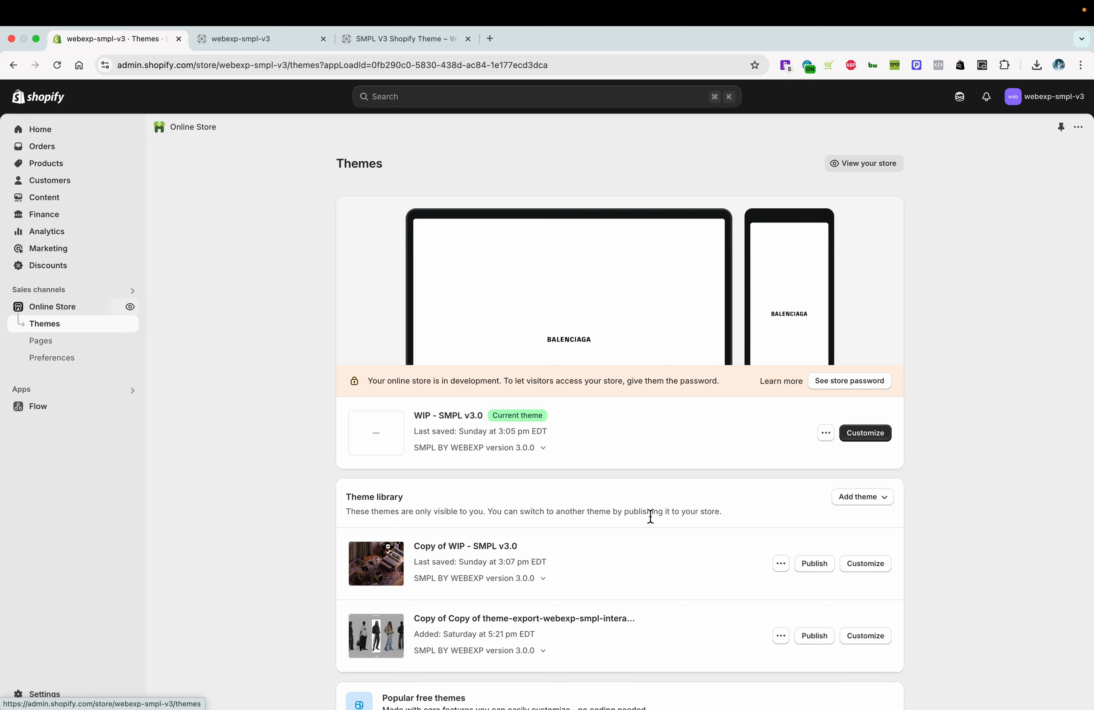
left_click(843, 503)
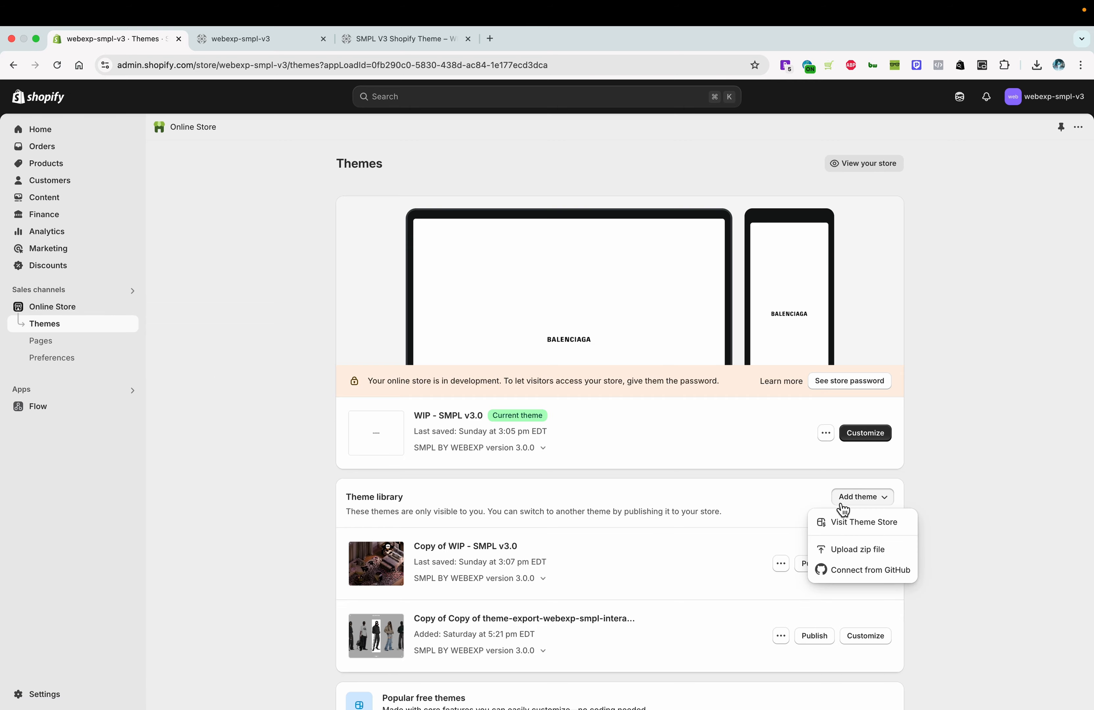
Upload the SMPL THEME zip from Downloads as a new Shopify theme.
left_click(849, 550)
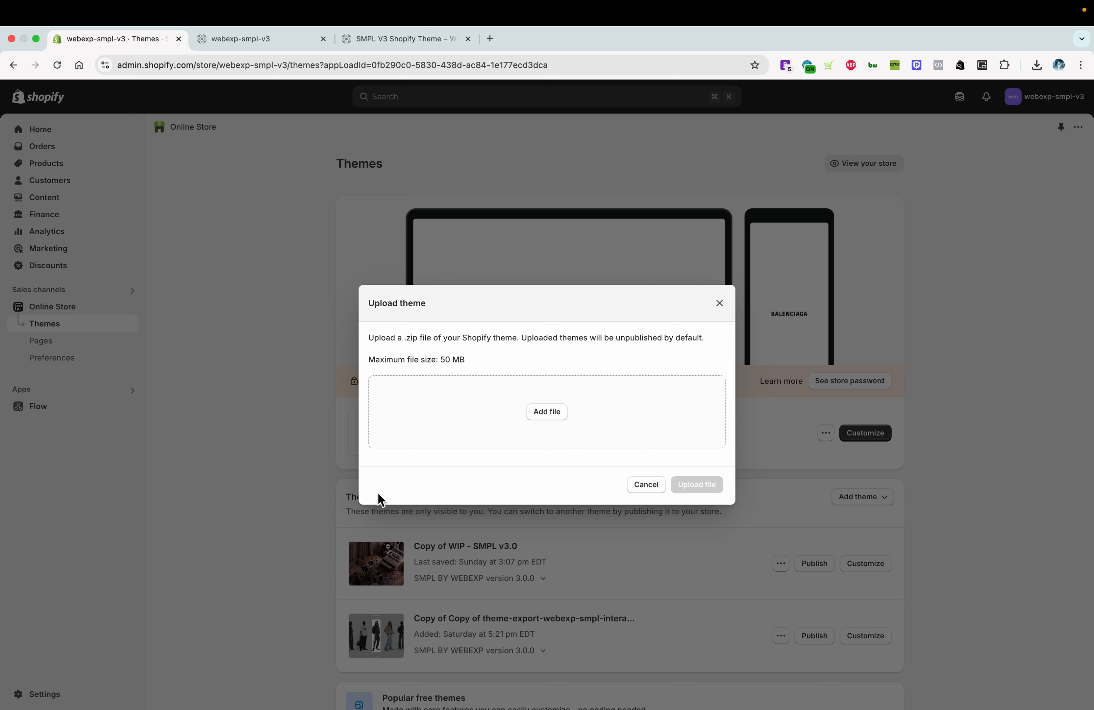
left_click(567, 419)
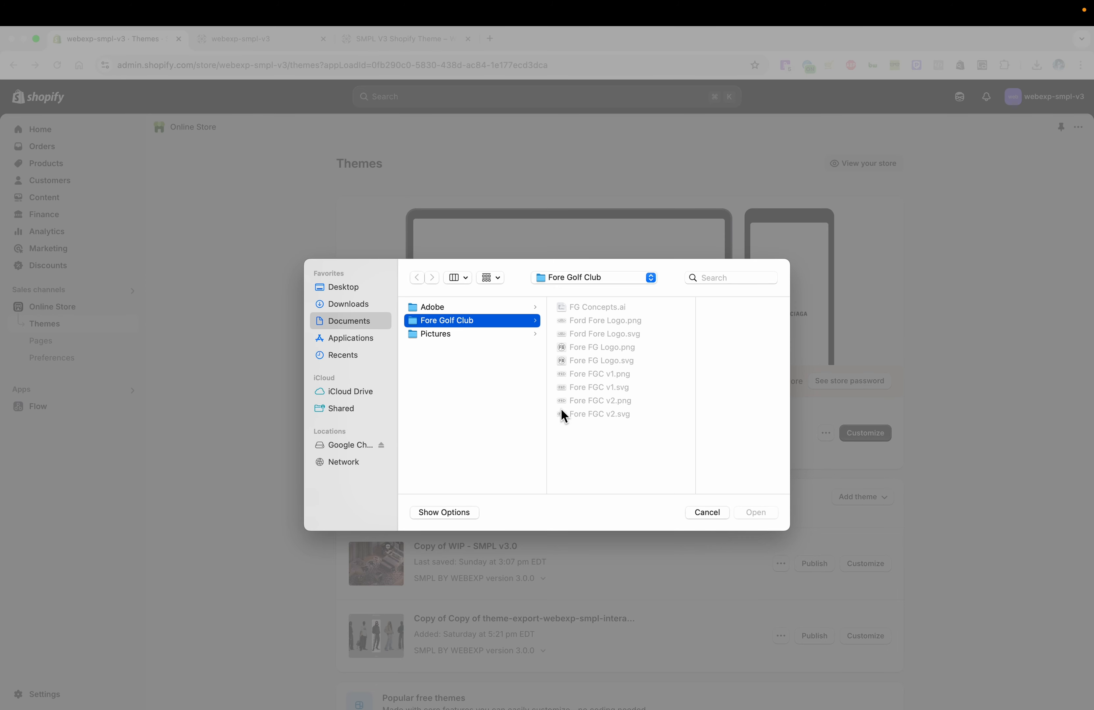
left_click(442, 307)
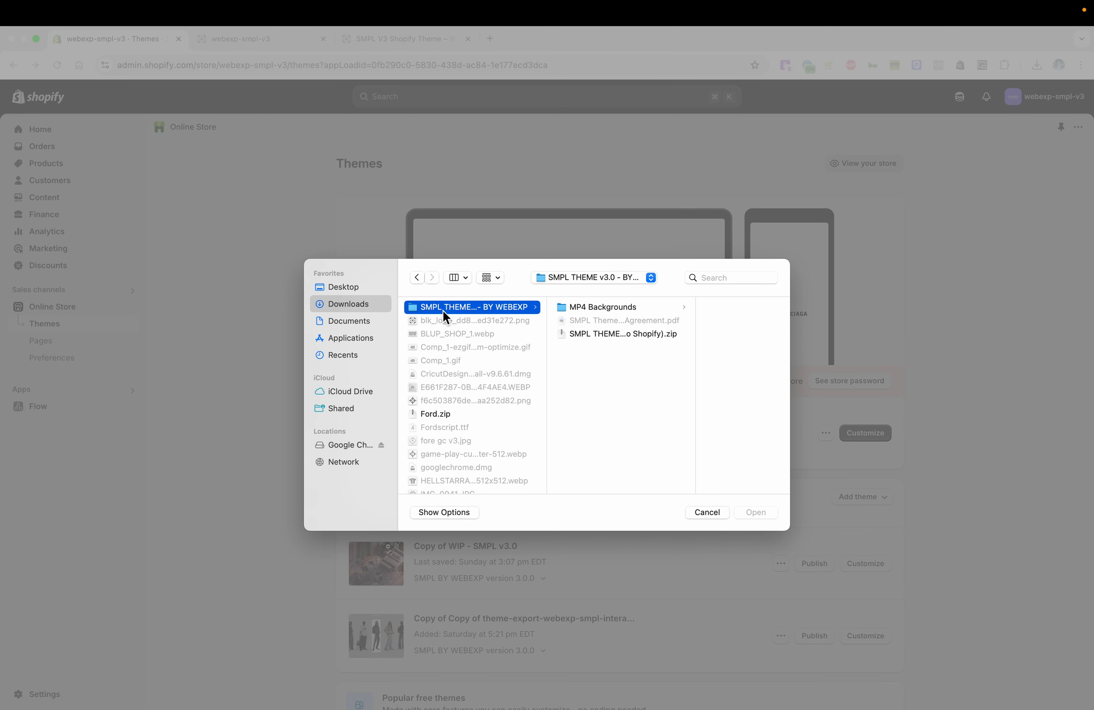
left_click(595, 333)
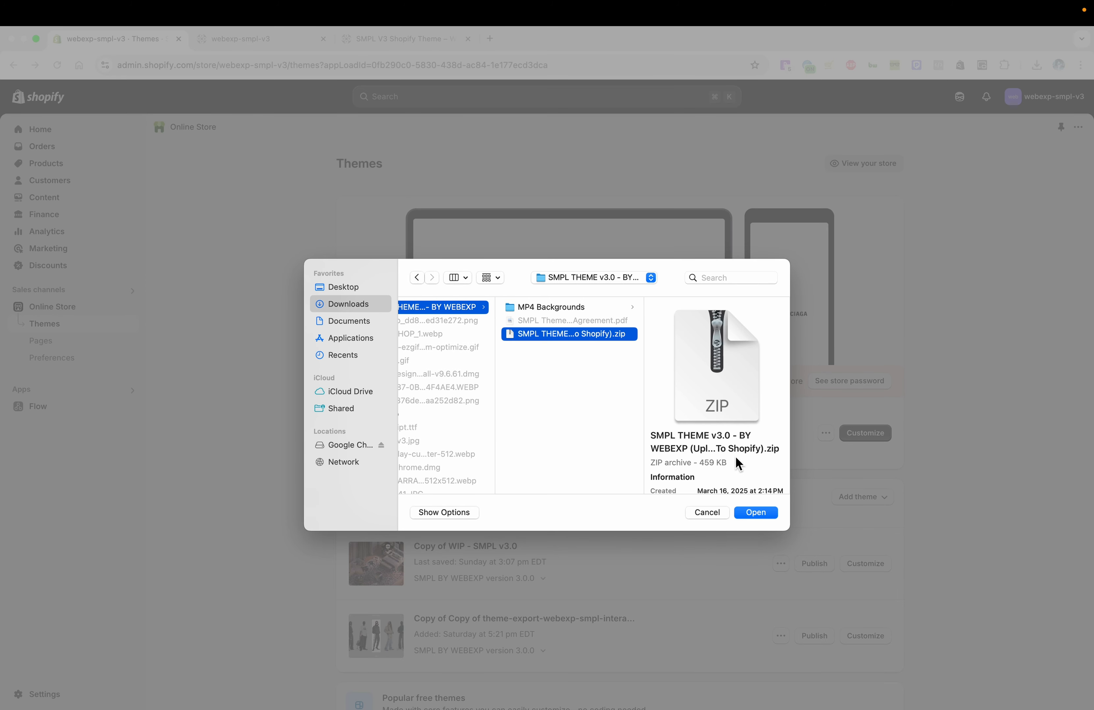
left_click(756, 513)
left_click(697, 485)
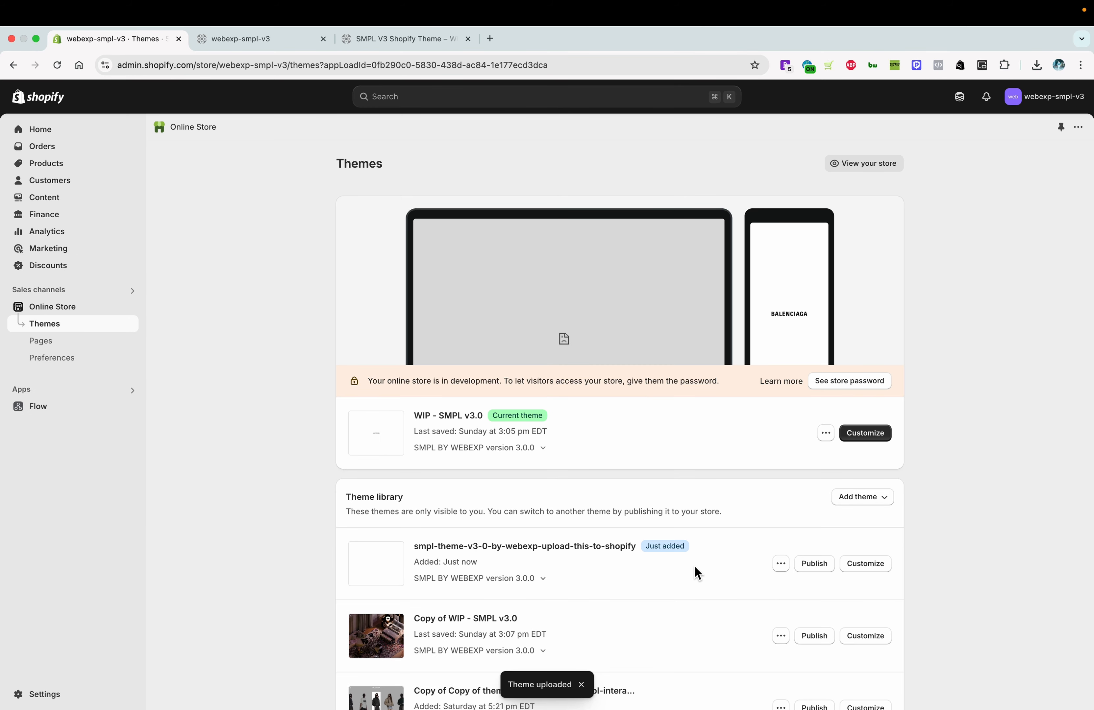
Publish the uploaded SMPL theme as the current theme and open it in the editor.
left_click(814, 568)
left_click(700, 482)
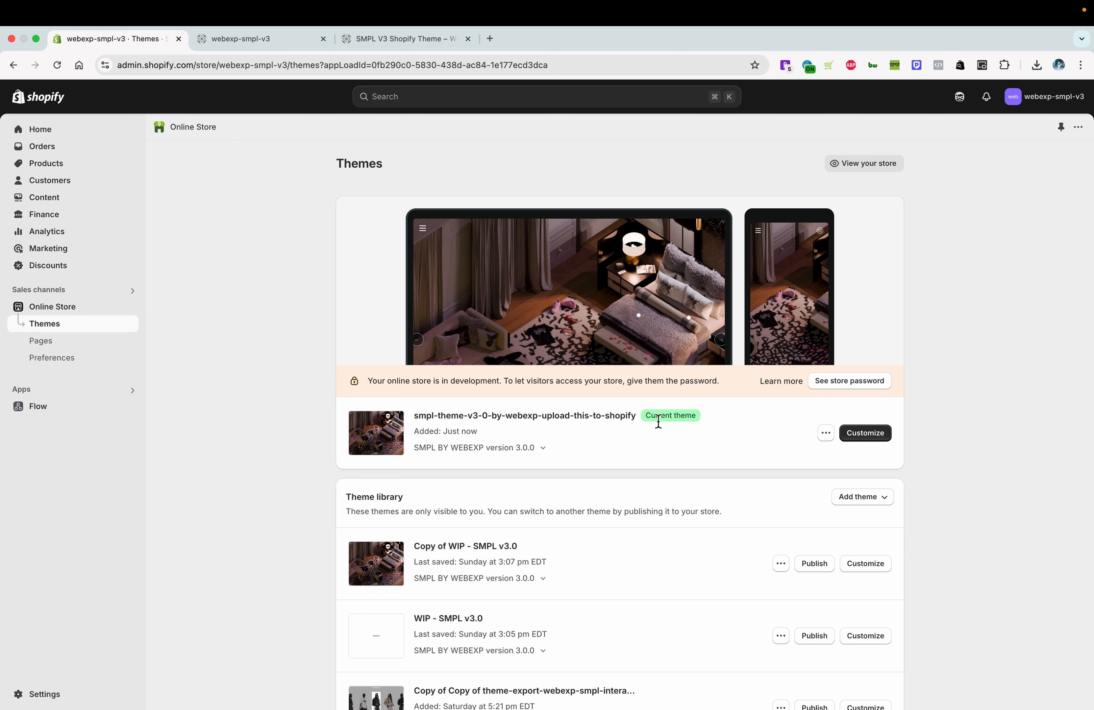
left_click(867, 437)
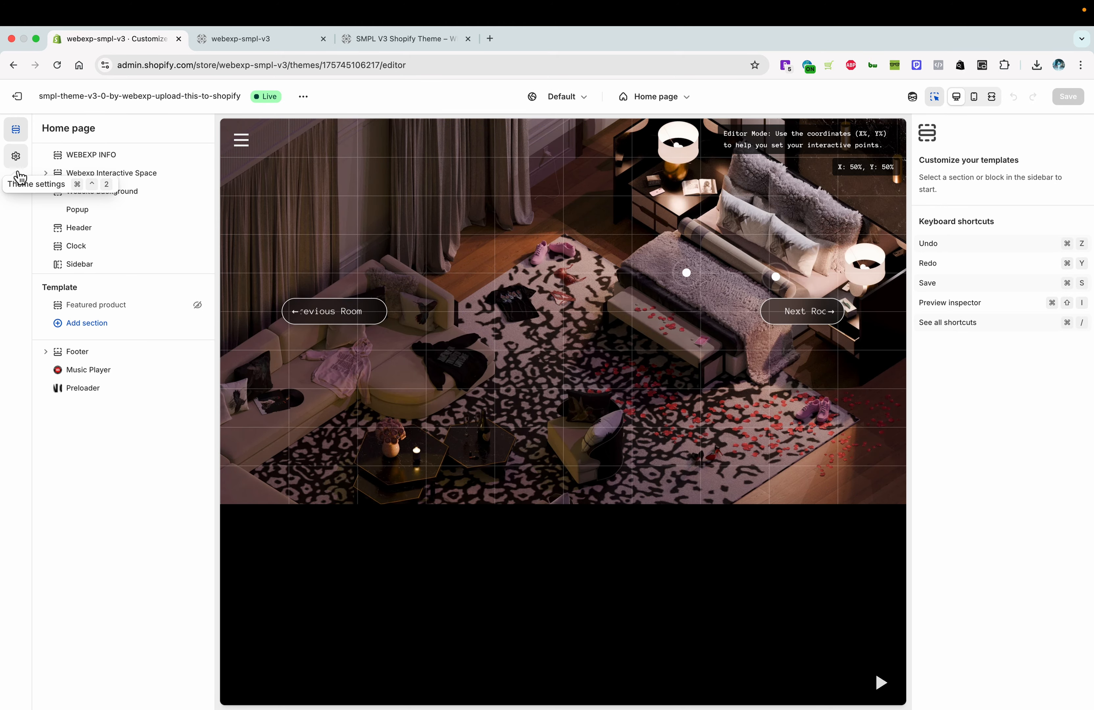
Enter the theme license key in Theme settings > WEBEXP INFO > License Key.
left_click(17, 164)
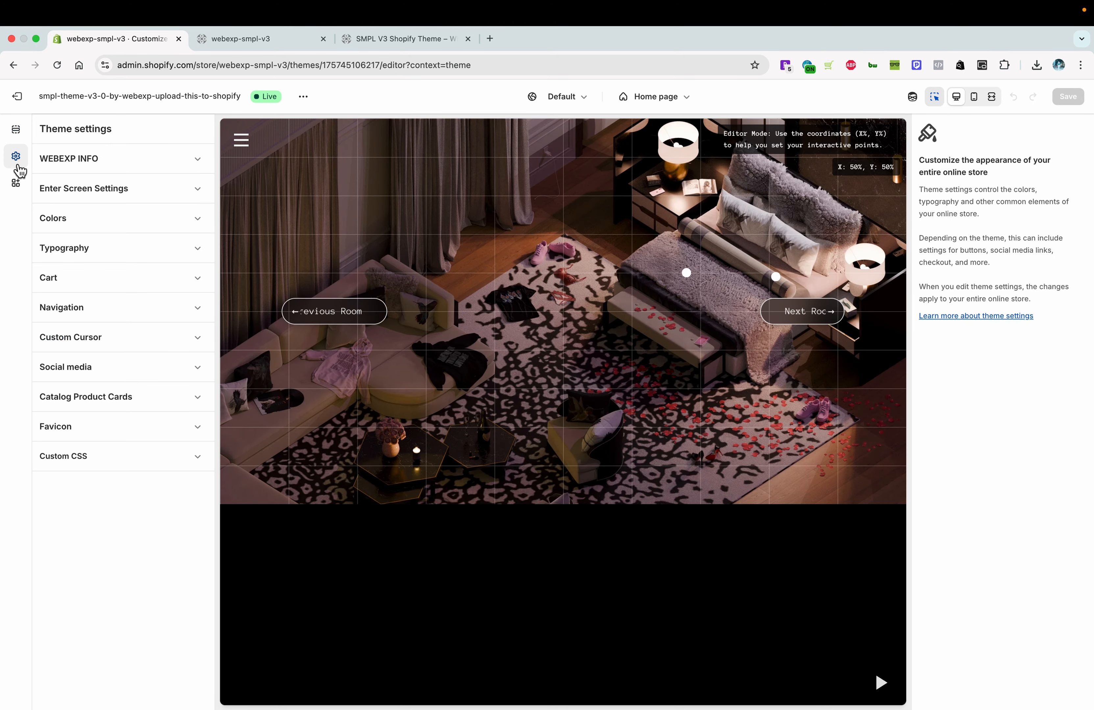
left_click(81, 169)
scroll(90, 251, "down", 4)
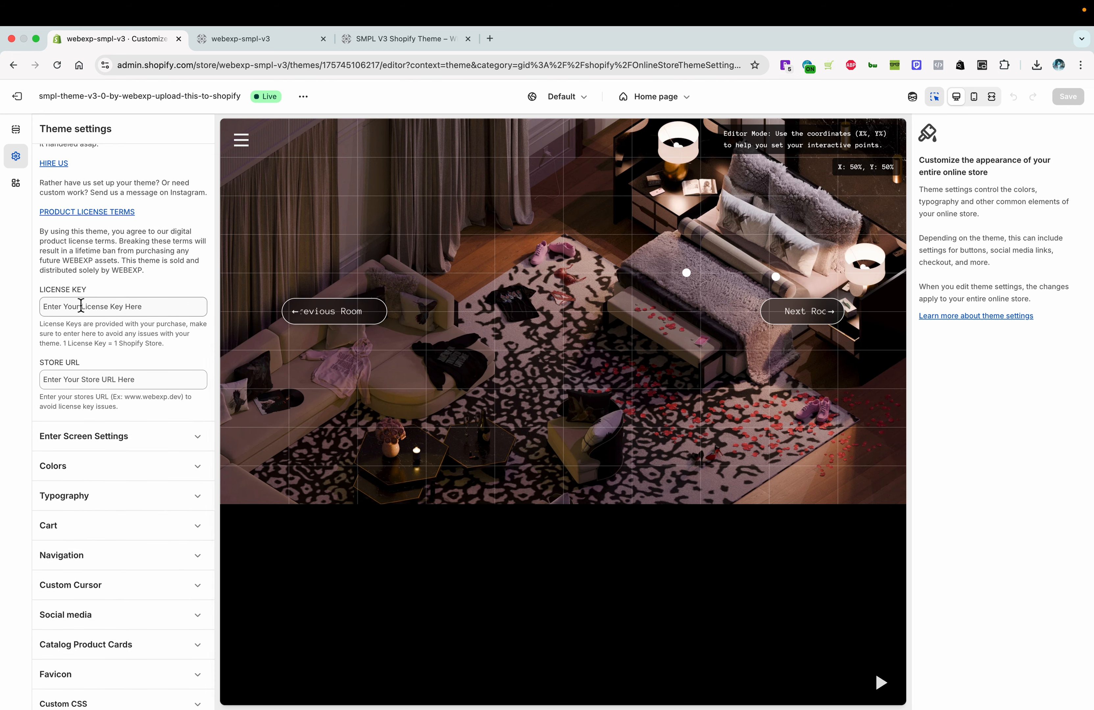
left_click(123, 312)
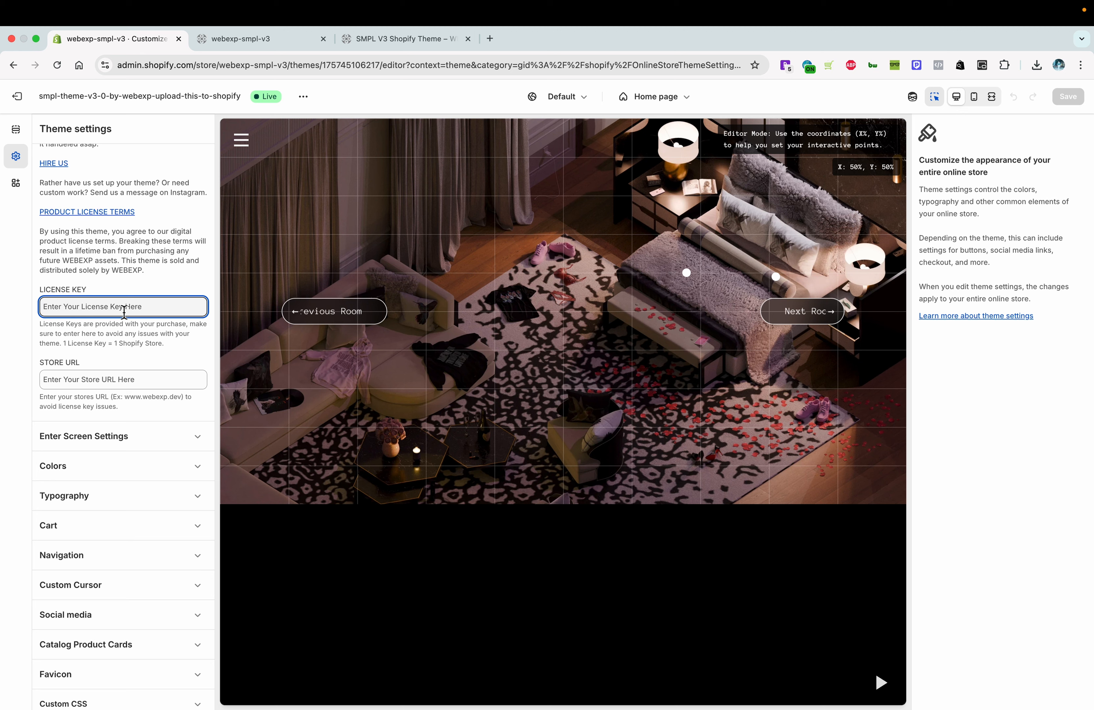
left_click(74, 307)
left_click(125, 306)
type("abcdef")
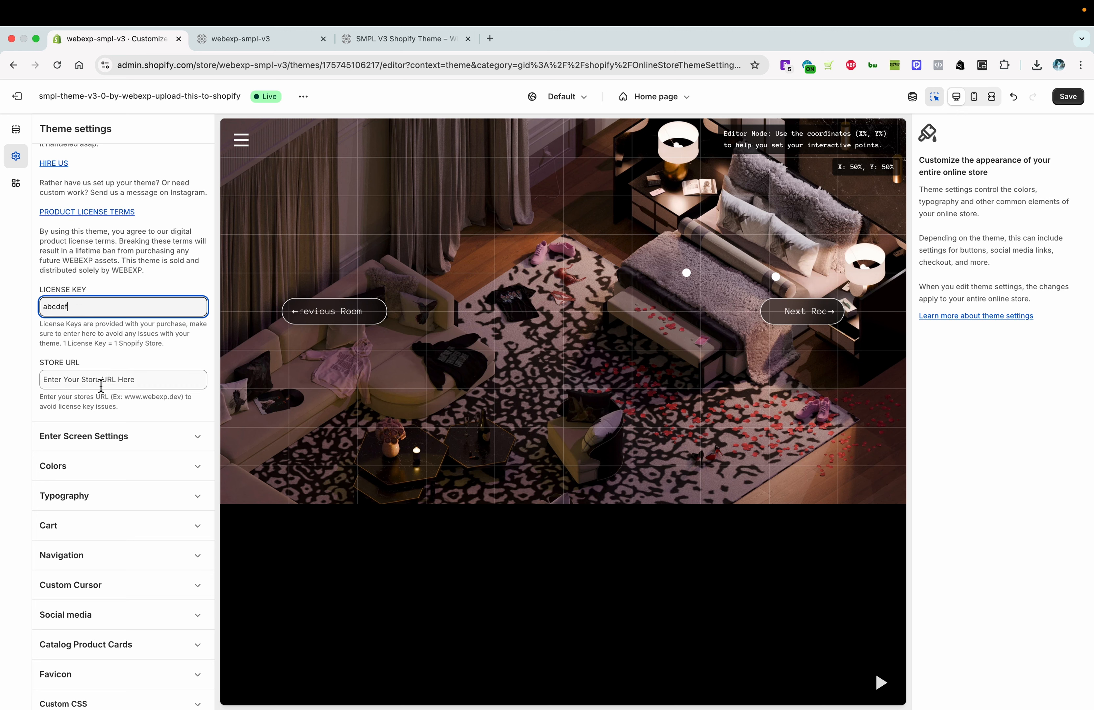
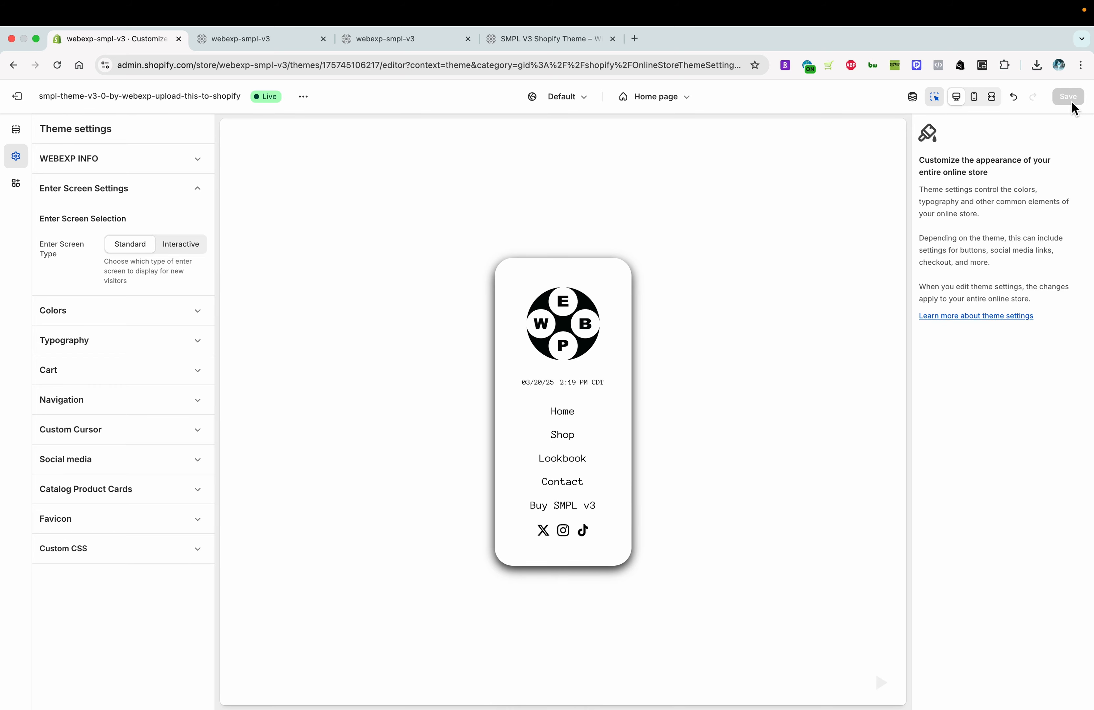
left_click(15, 129)
left_click(88, 176)
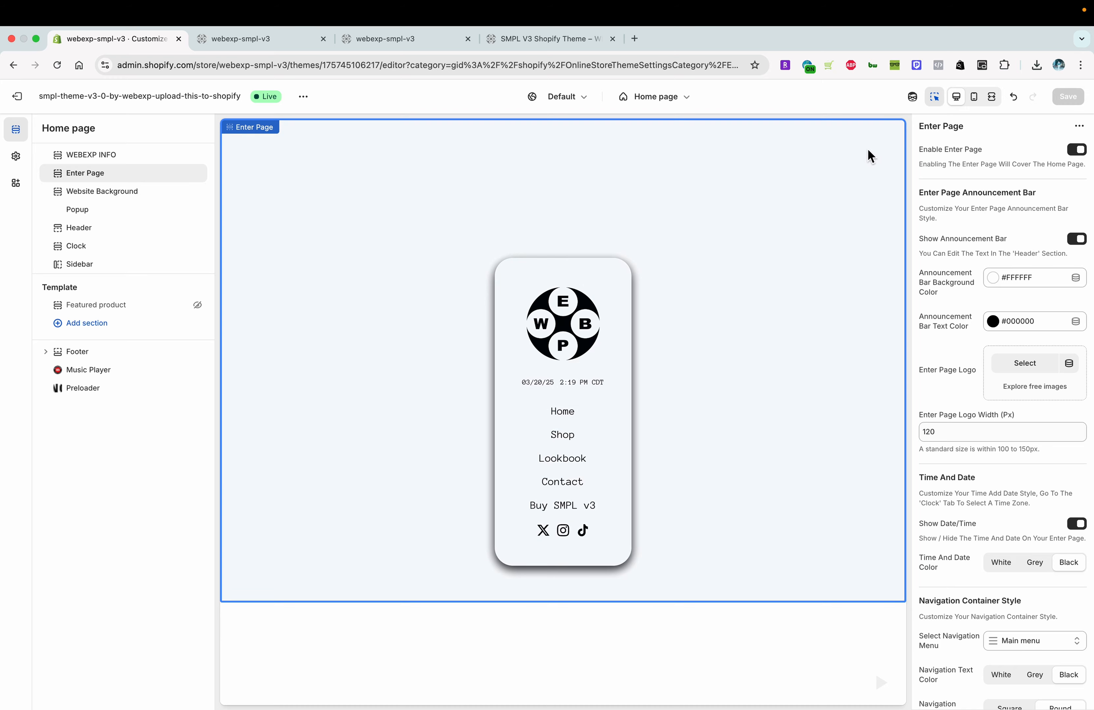
scroll(943, 286, "down", 12)
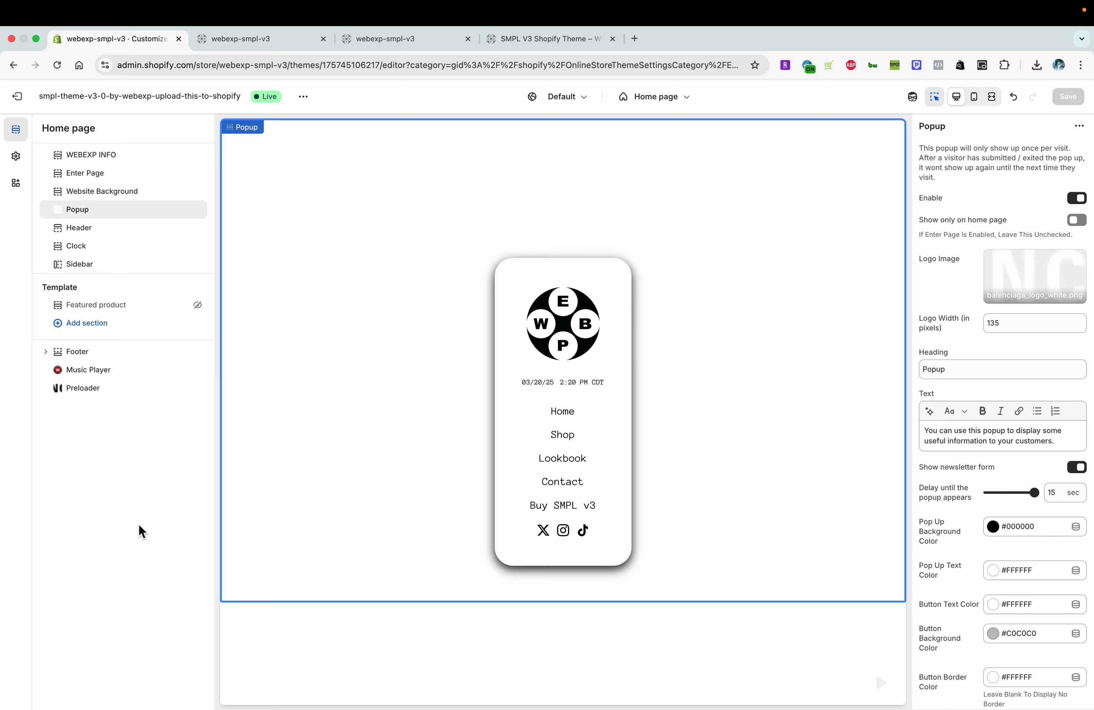
left_click(15, 156)
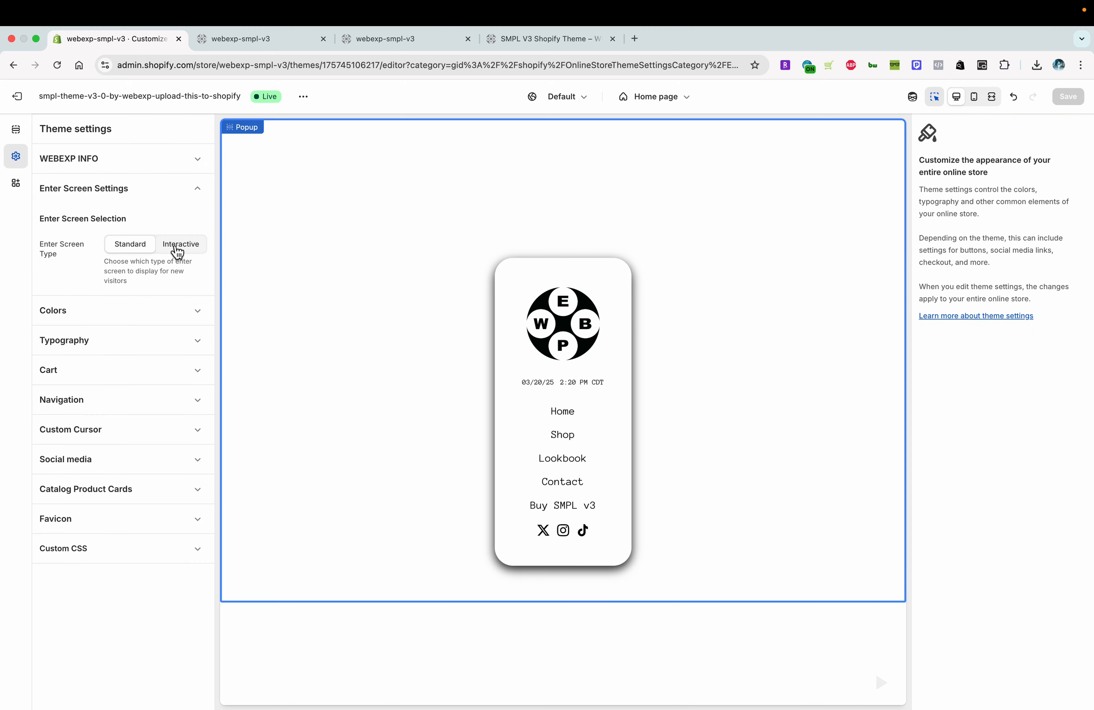
Set Enter Screen Type to Interactive and open the Webexp Interactive Space section.
left_click(180, 244)
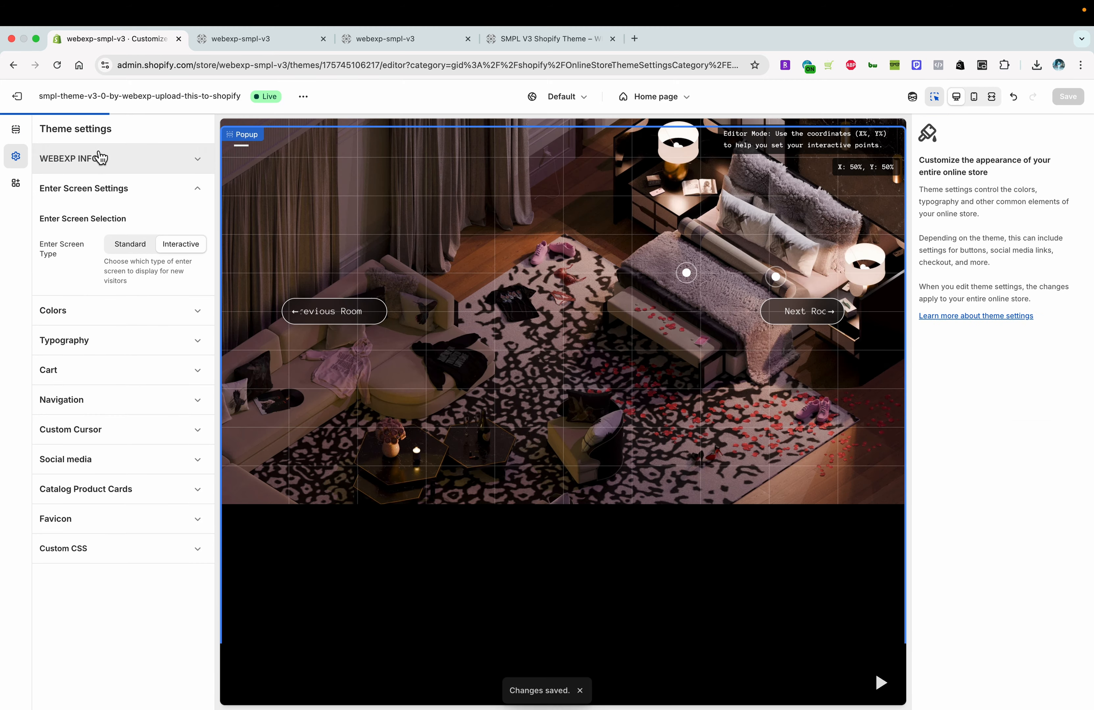
left_click(16, 129)
left_click(208, 173)
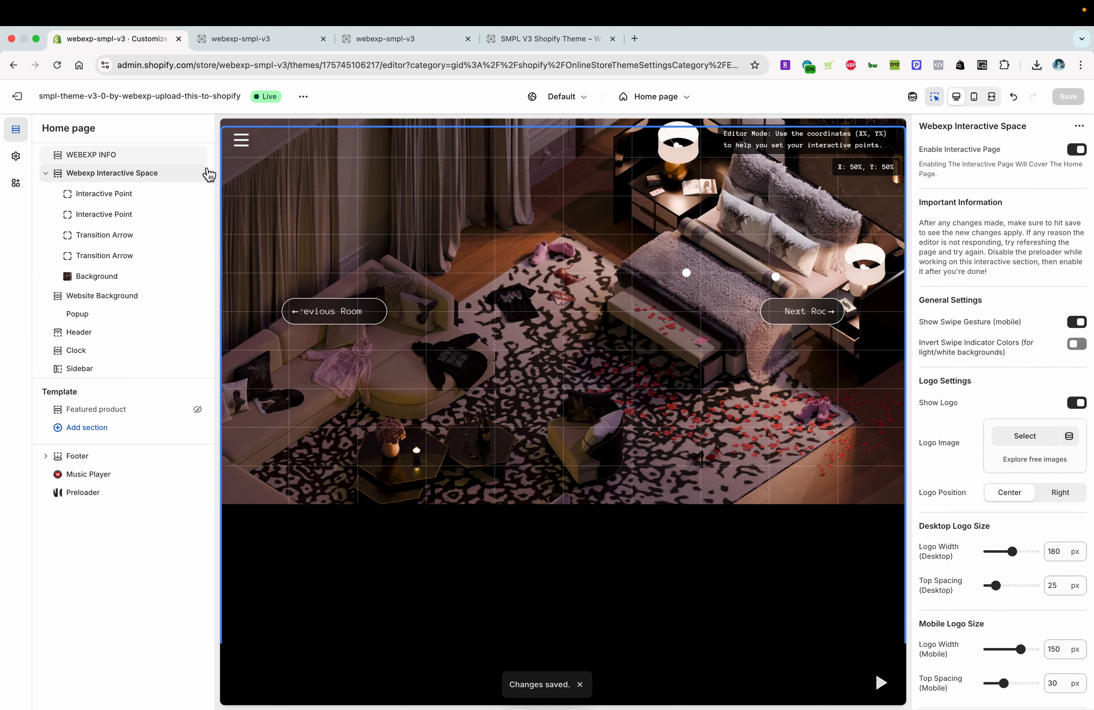
Show the Webexp Interactive Space settings and scroll down to its Logo Settings.
left_click(469, 203)
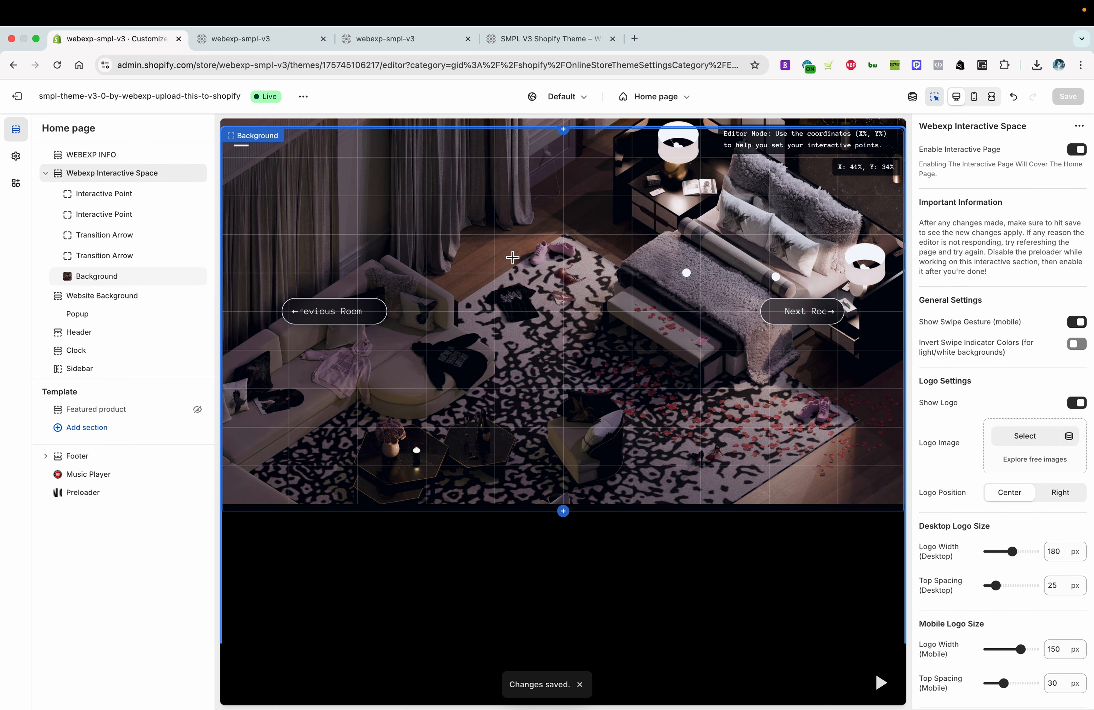
left_click(385, 250)
left_click(118, 176)
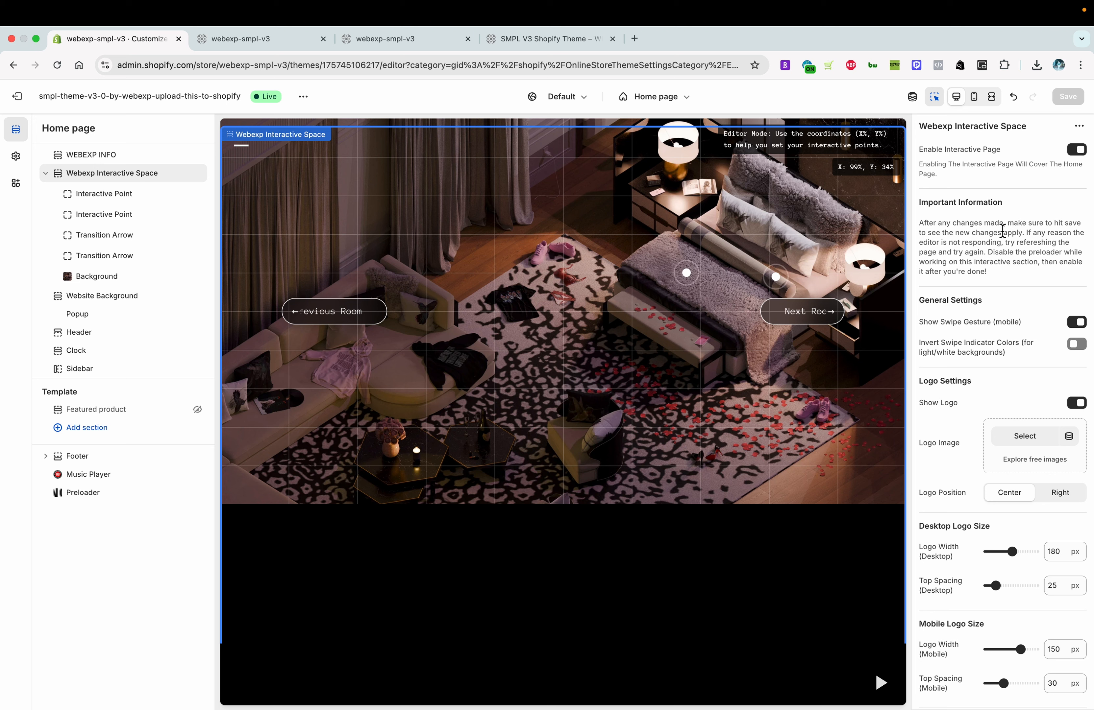
scroll(1002, 230, "down", 3)
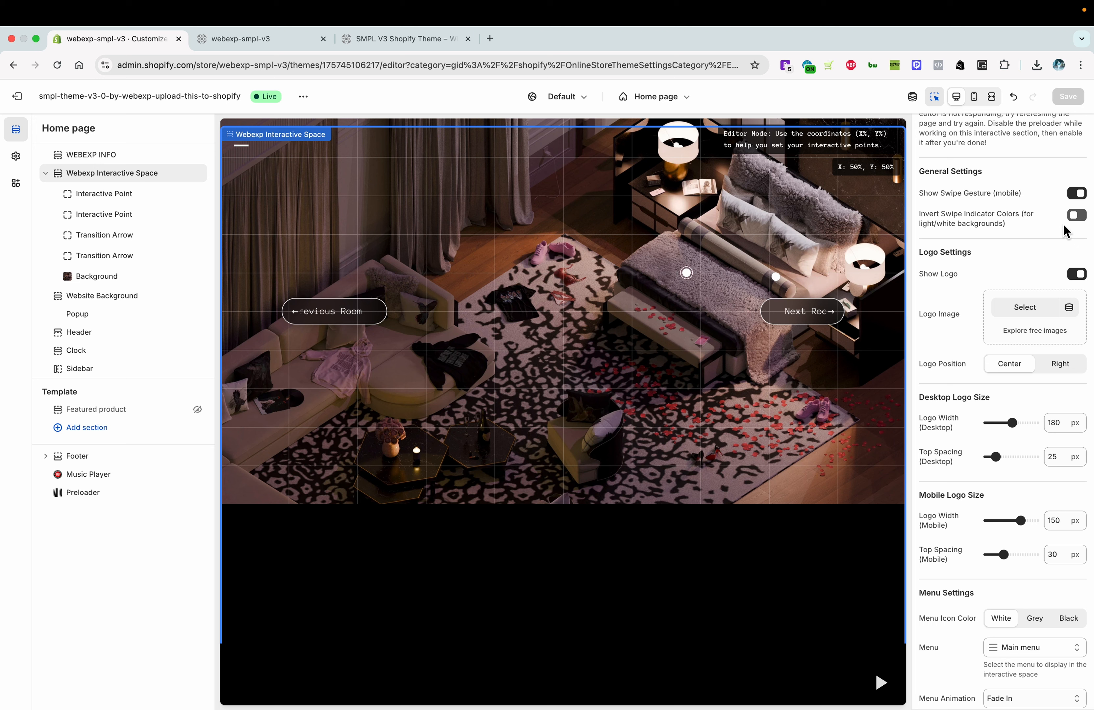
scroll(1063, 225, "down", 4)
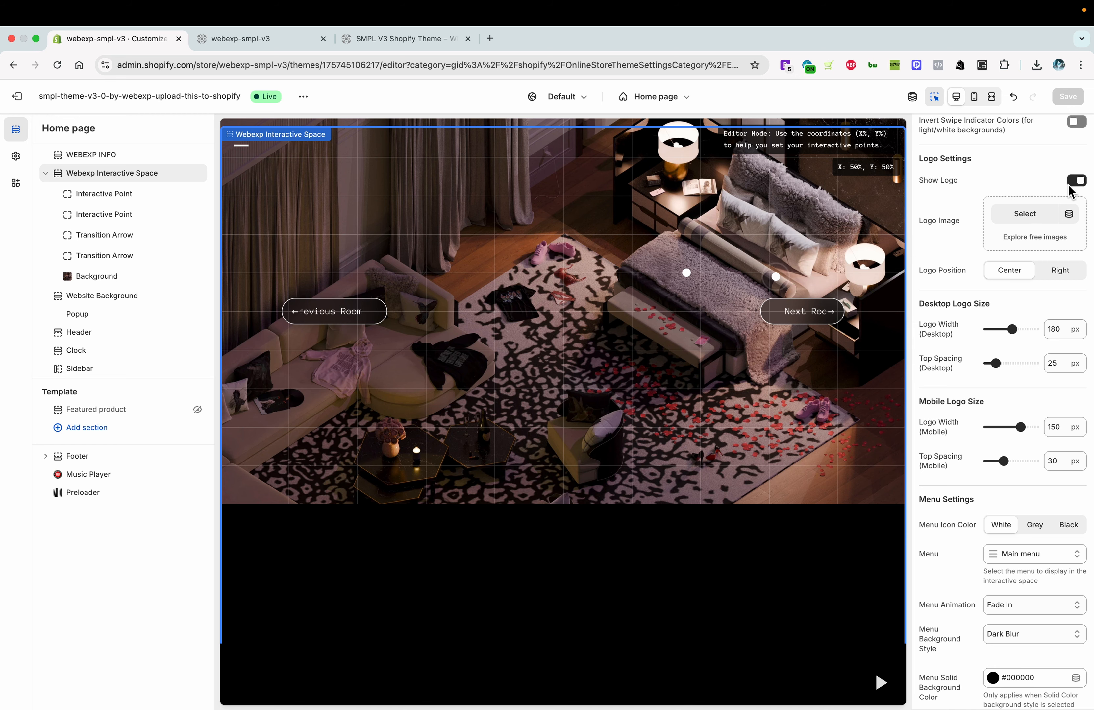
scroll(1041, 183, "down", 1)
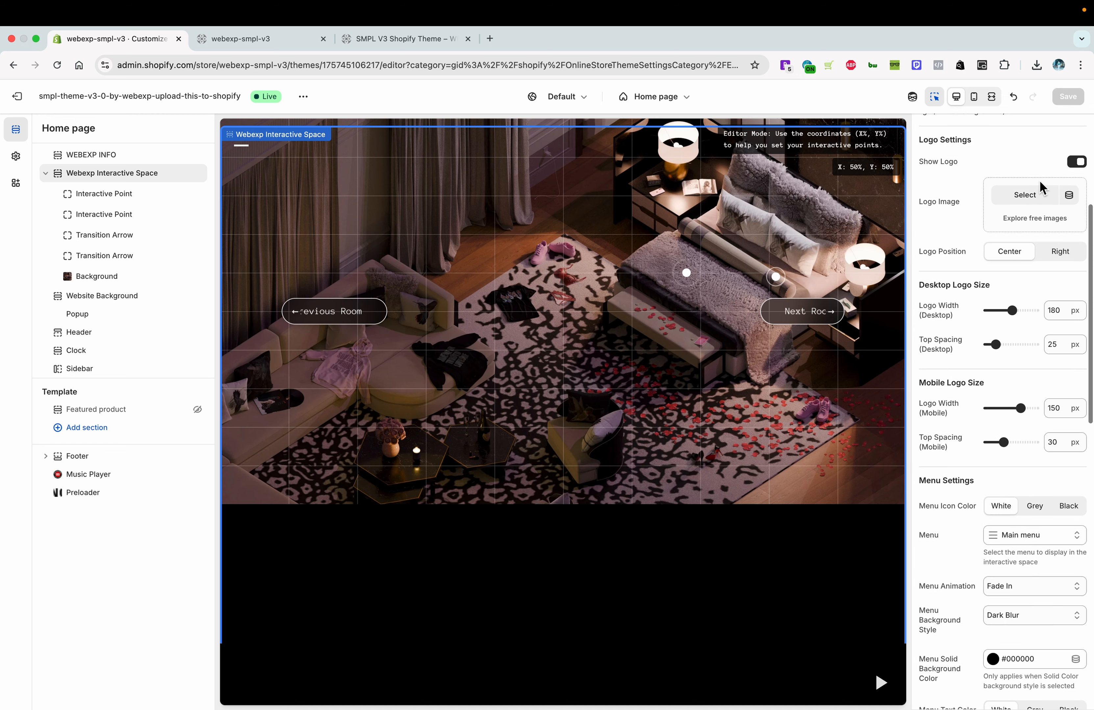
Set the interactive space logo to balenciaga_logo_white.png.
left_click(1025, 195)
left_click(787, 411)
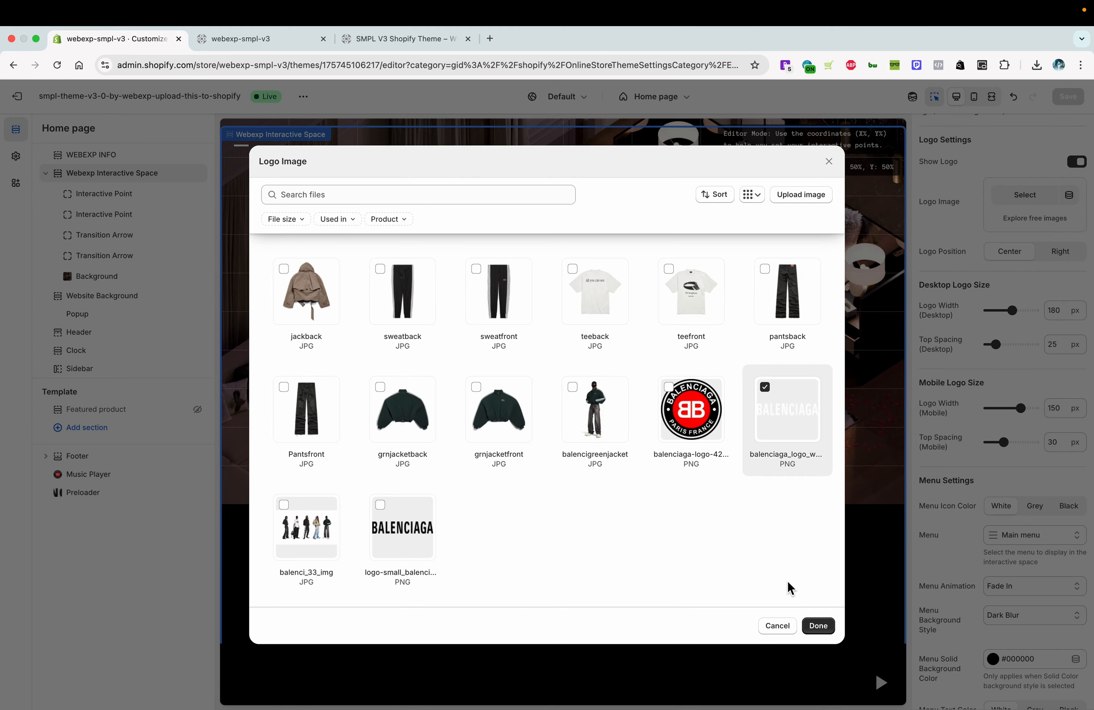
left_click(818, 626)
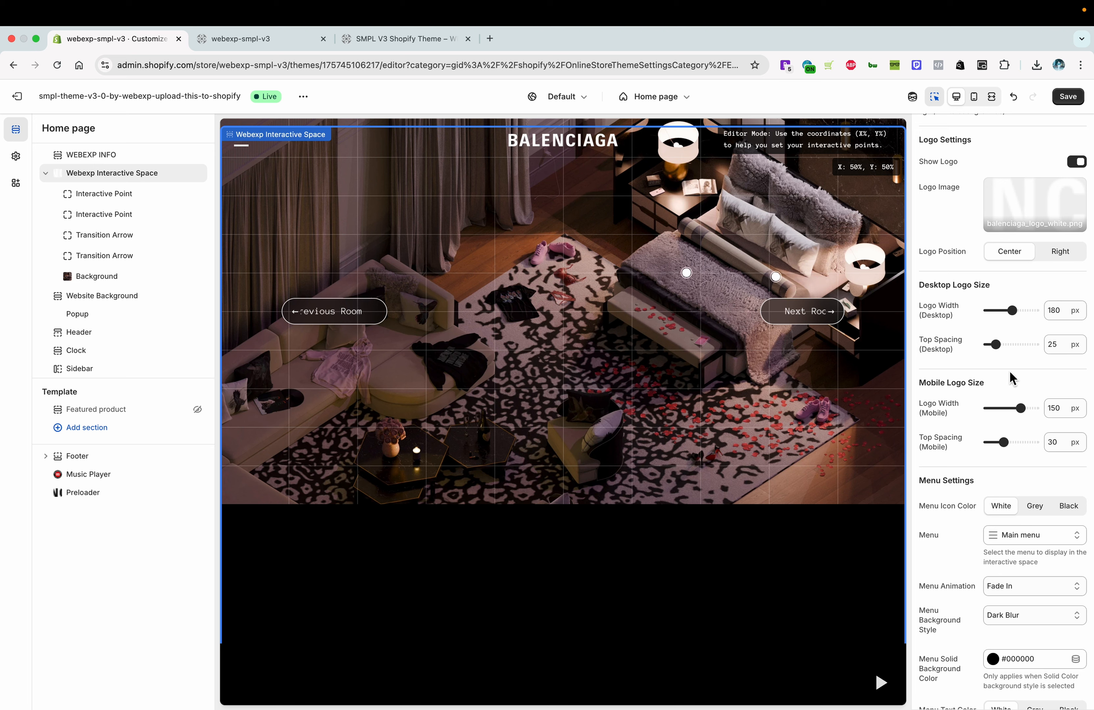
scroll(1009, 374, "down", 3)
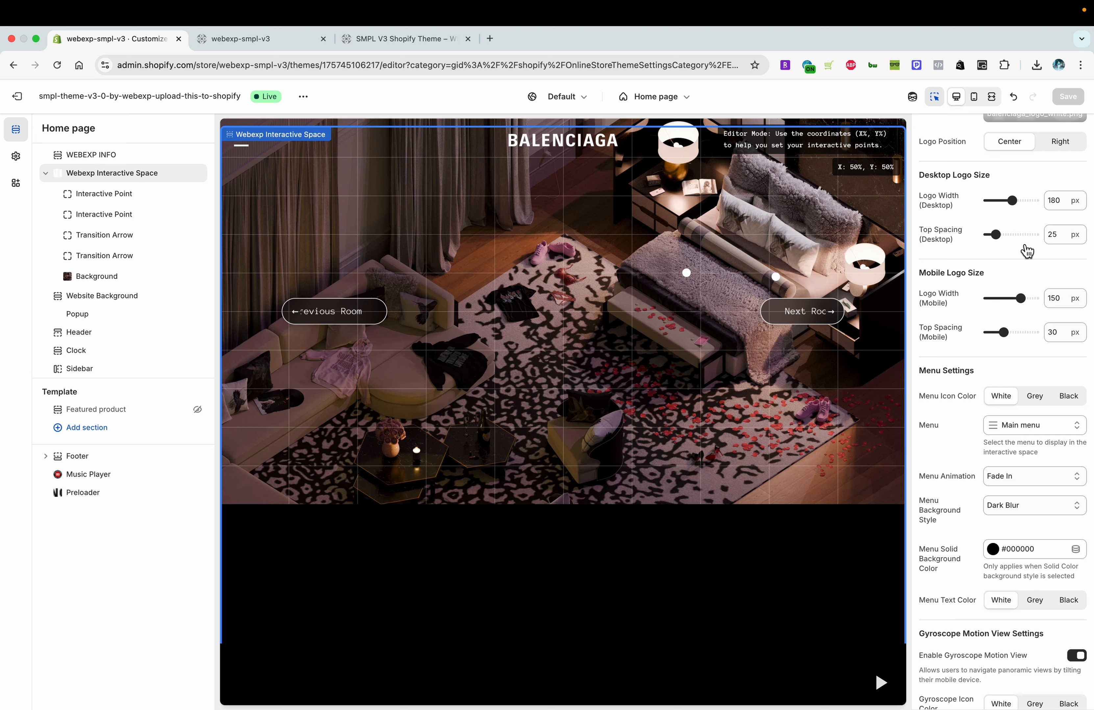
scroll(1026, 251, "down", 5)
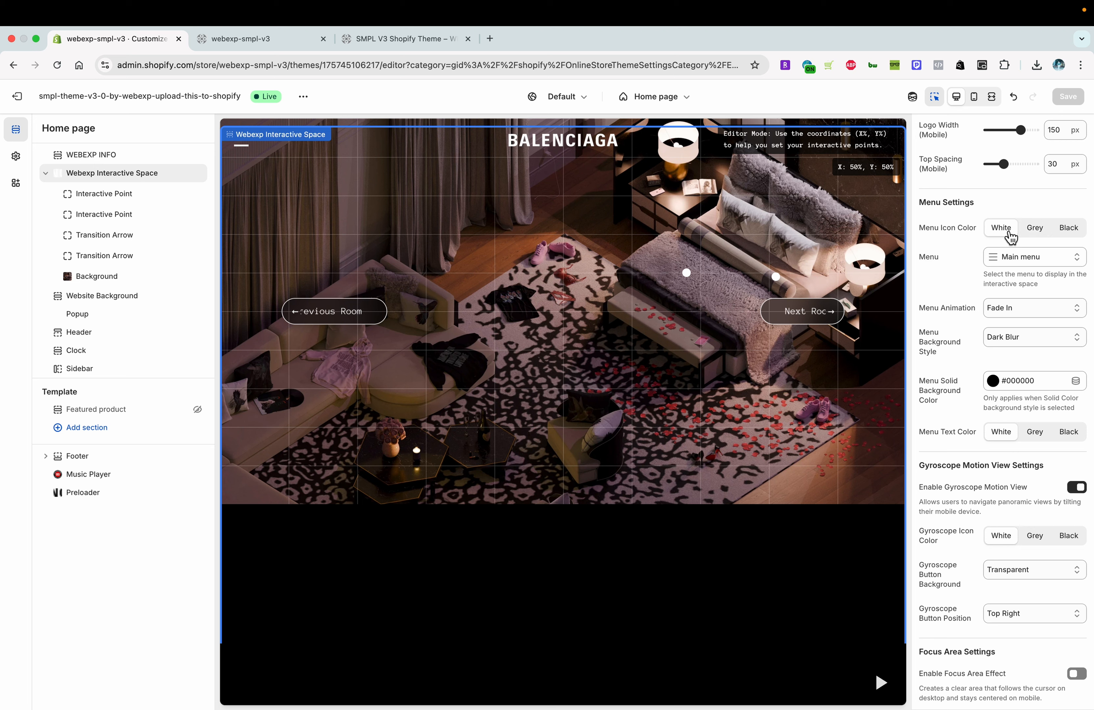
left_click(1029, 232)
left_click(1067, 238)
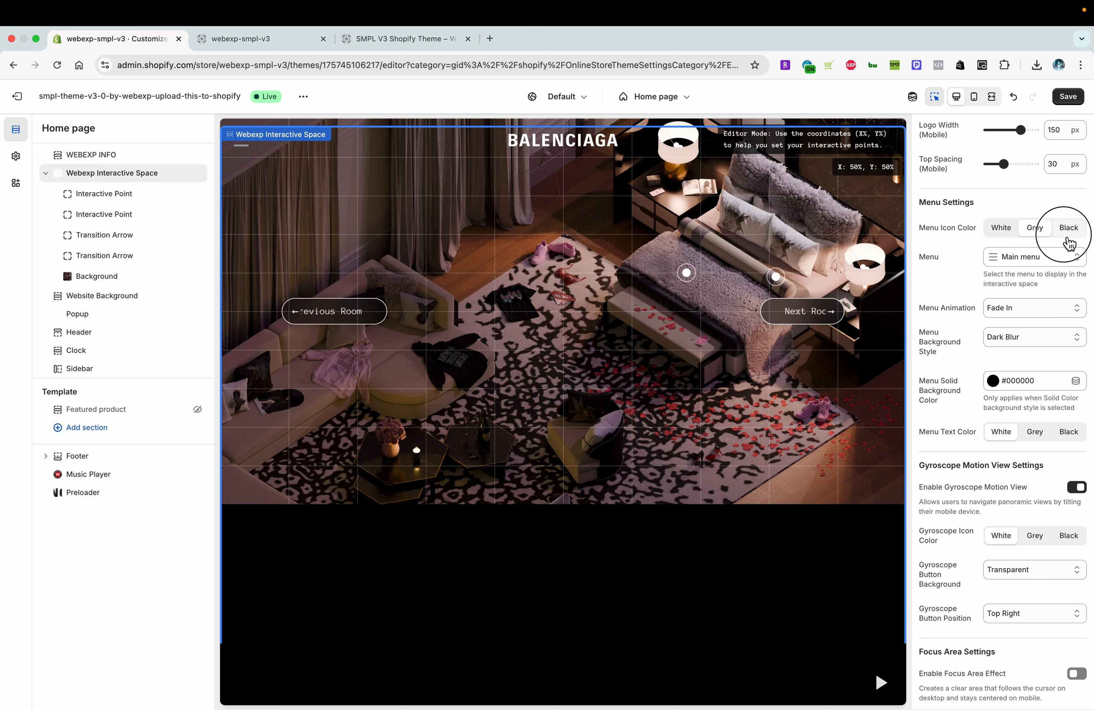
left_click(1011, 236)
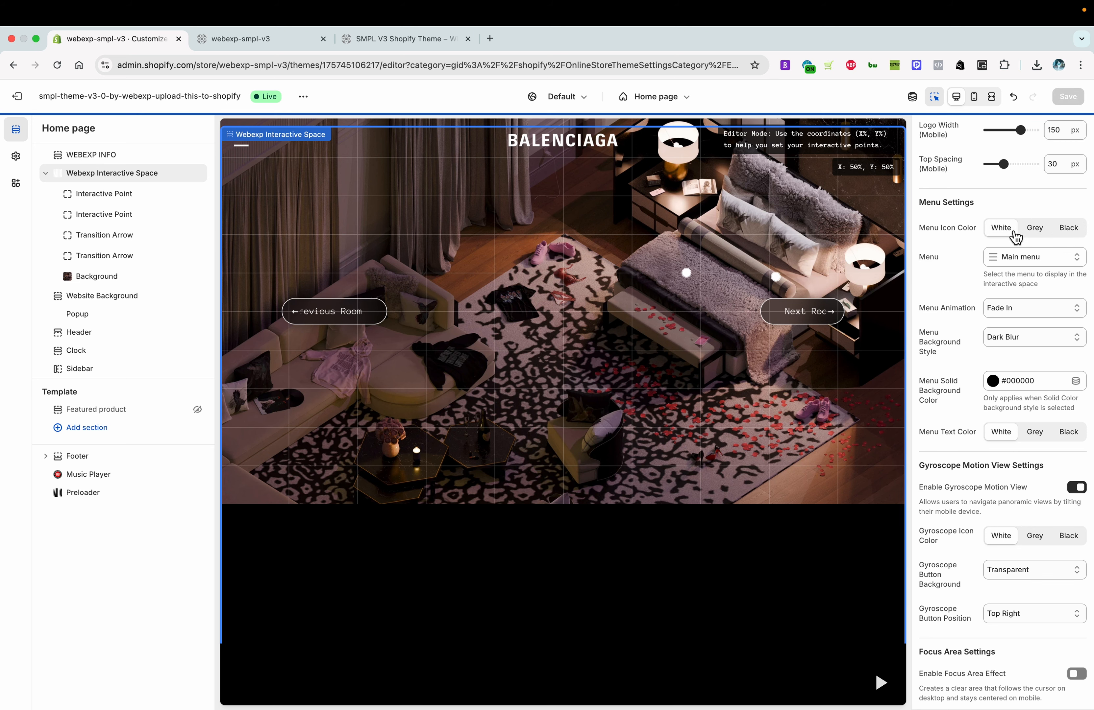
left_click(996, 257)
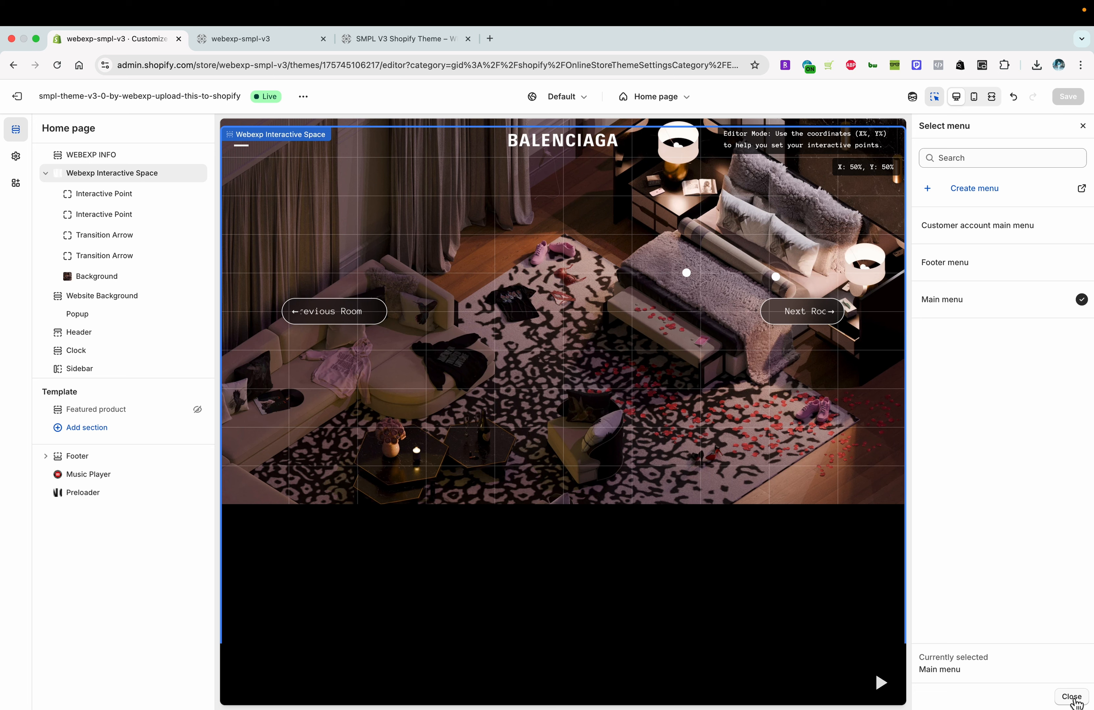
left_click(1071, 698)
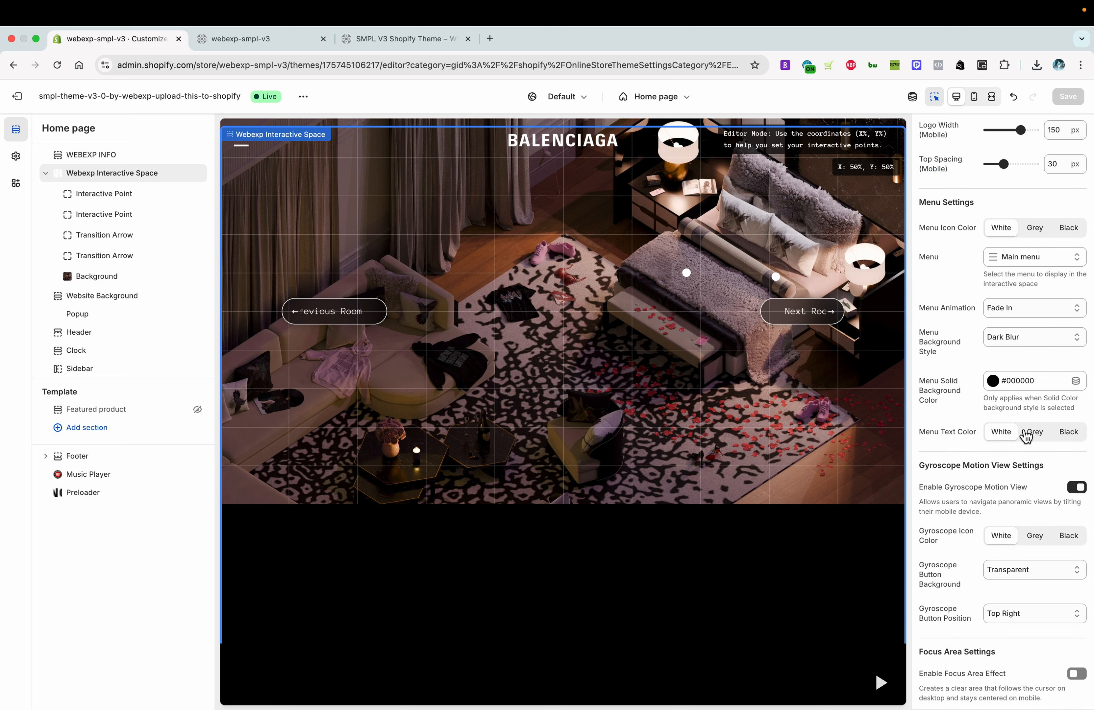
scroll(1034, 429, "down", 1)
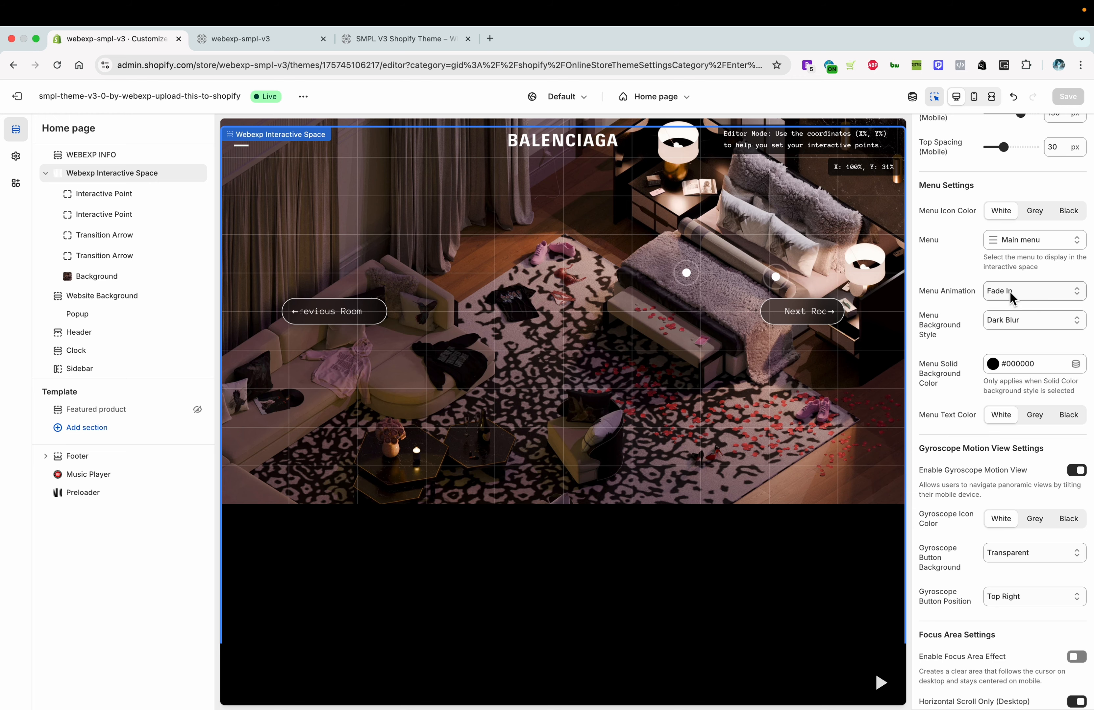
left_click(244, 149)
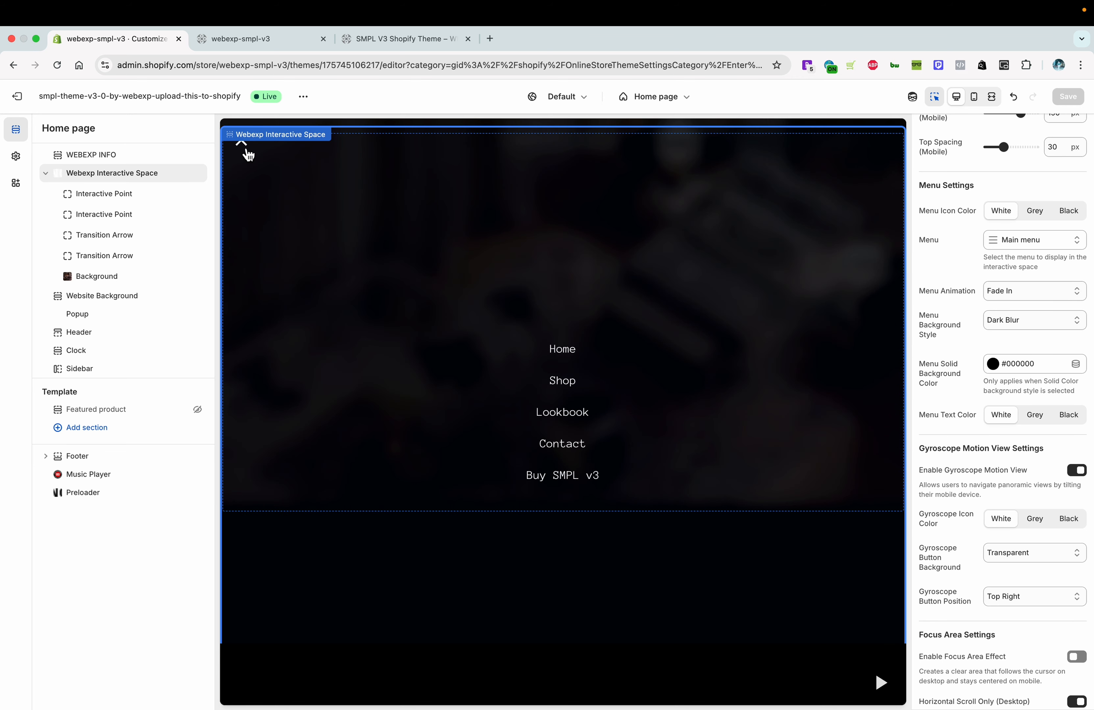
left_click(247, 153)
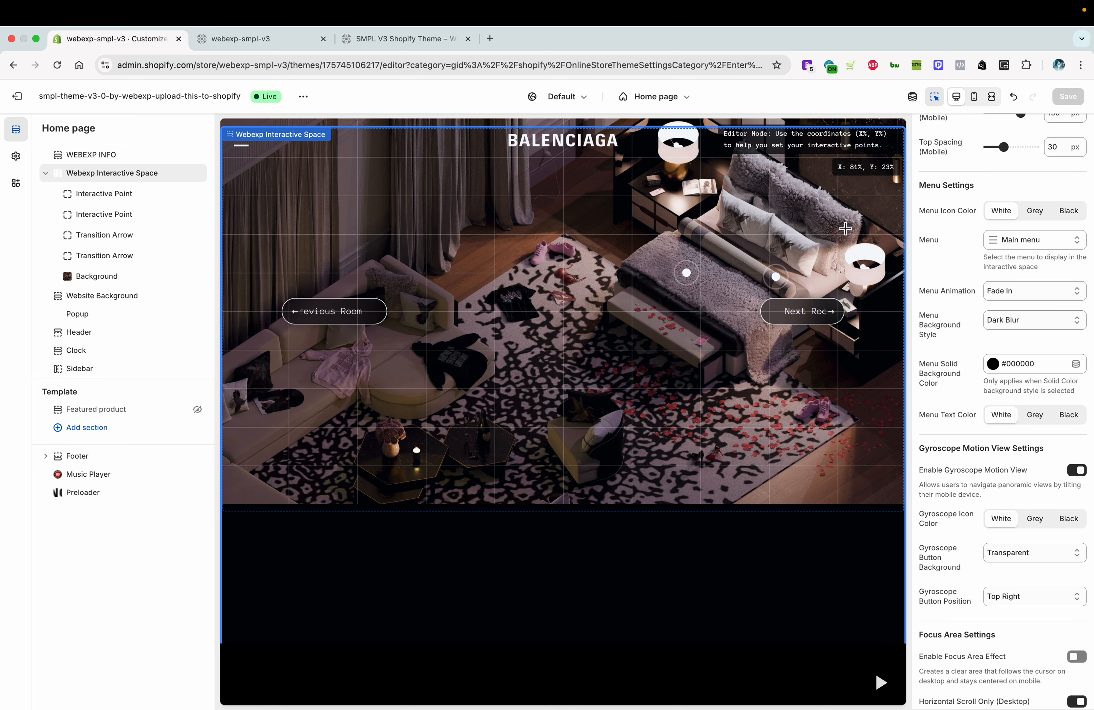
left_click(1028, 292)
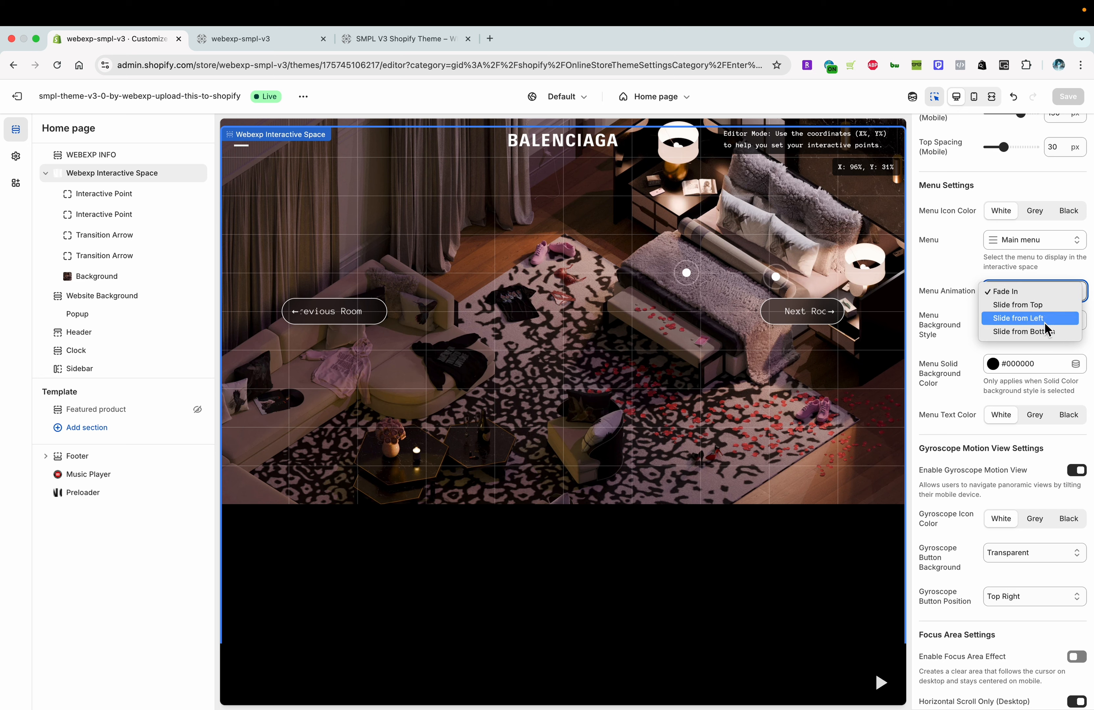
left_click(1045, 332)
left_click(1069, 98)
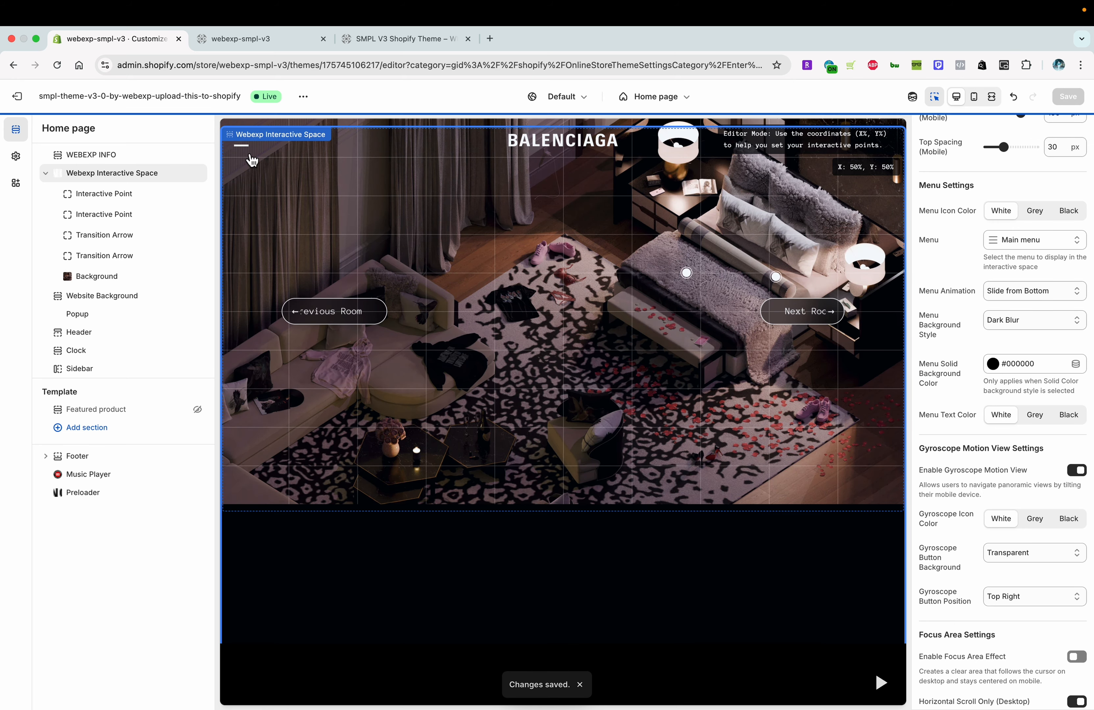
left_click(250, 156)
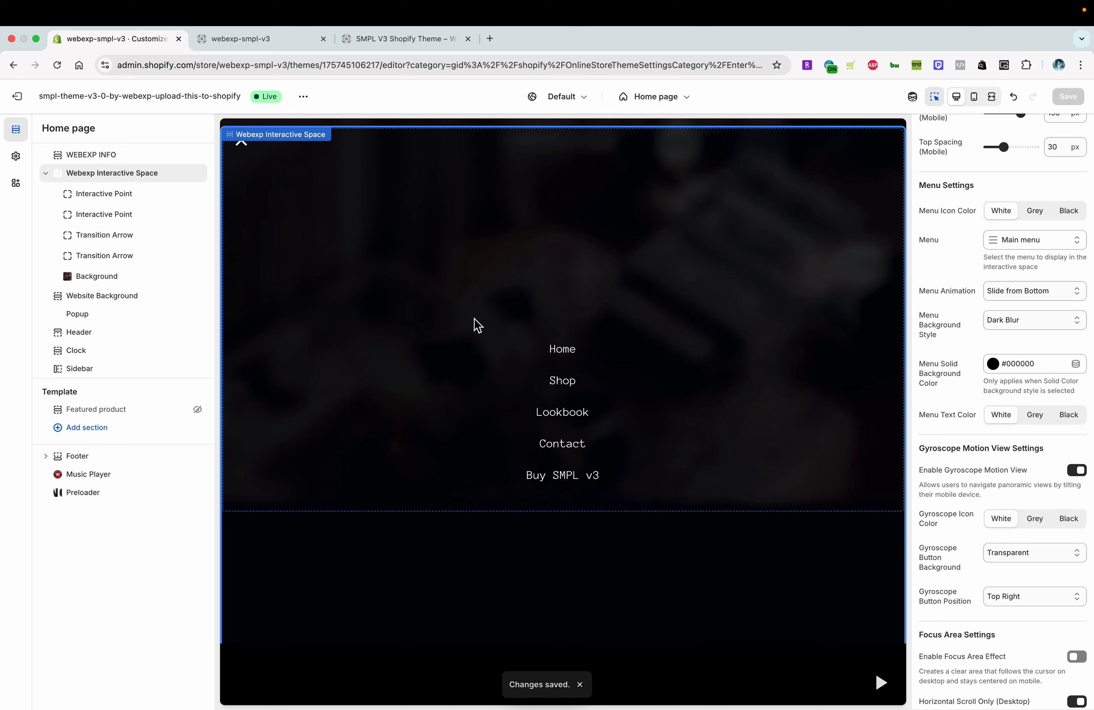
left_click(242, 144)
left_click(1029, 290)
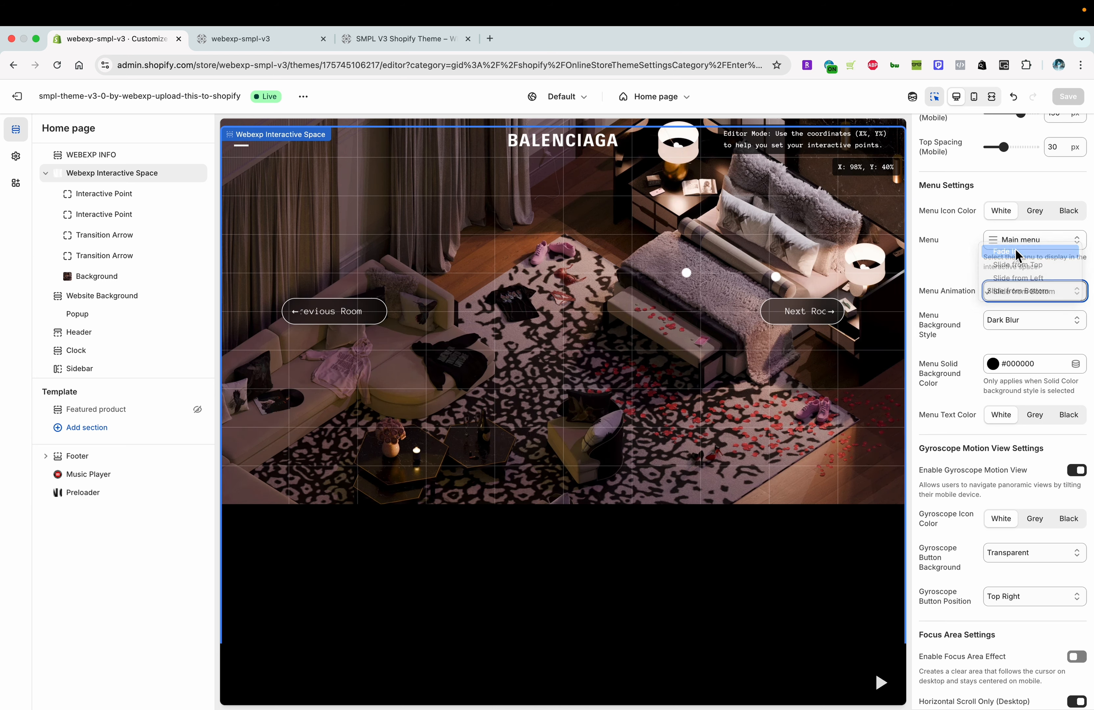
left_click(1018, 252)
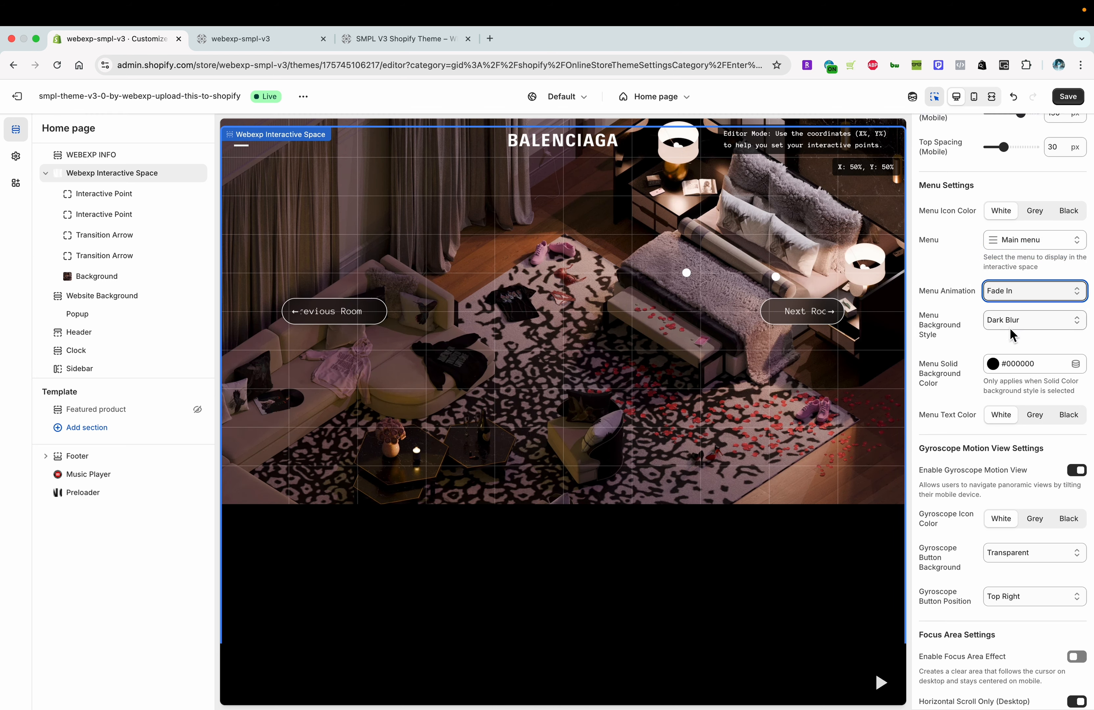
left_click(1031, 323)
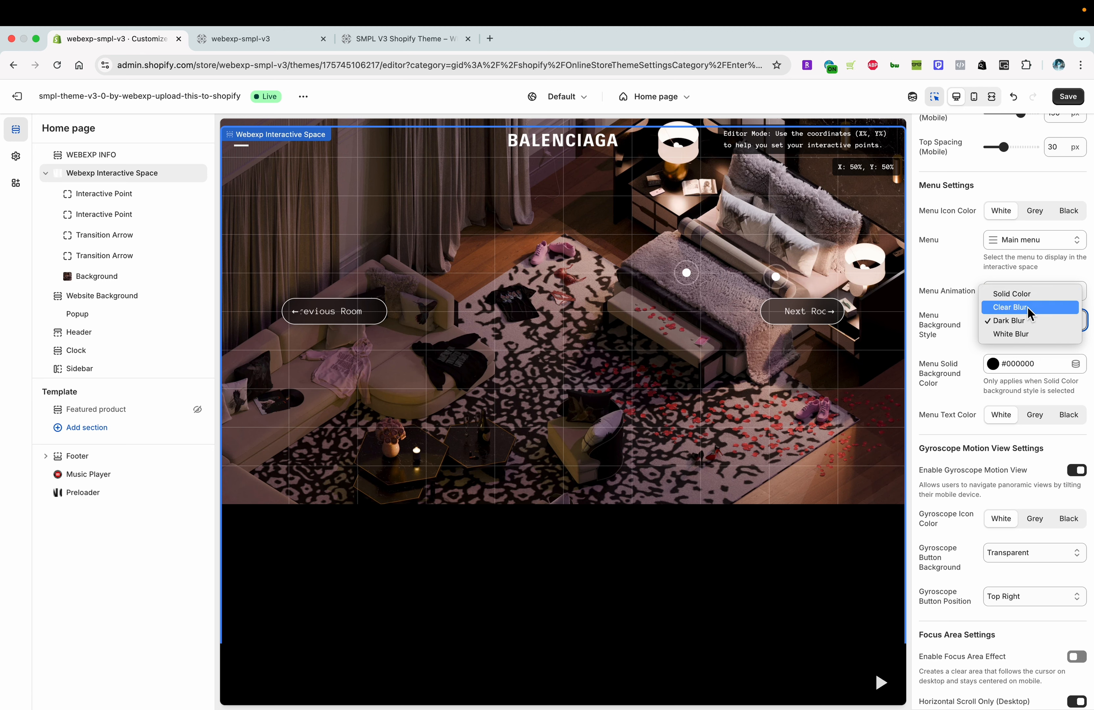
Switch the menu background to Solid Color red (#FF0000), save, and check it in the preview.
left_click(947, 311)
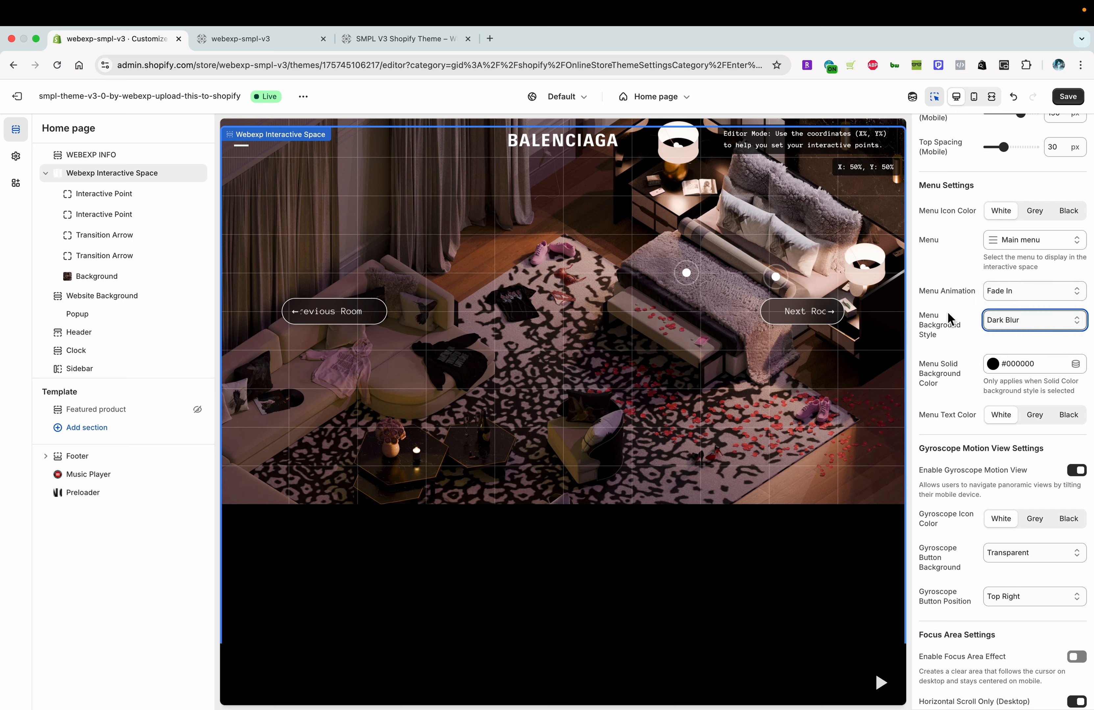
left_click(1026, 320)
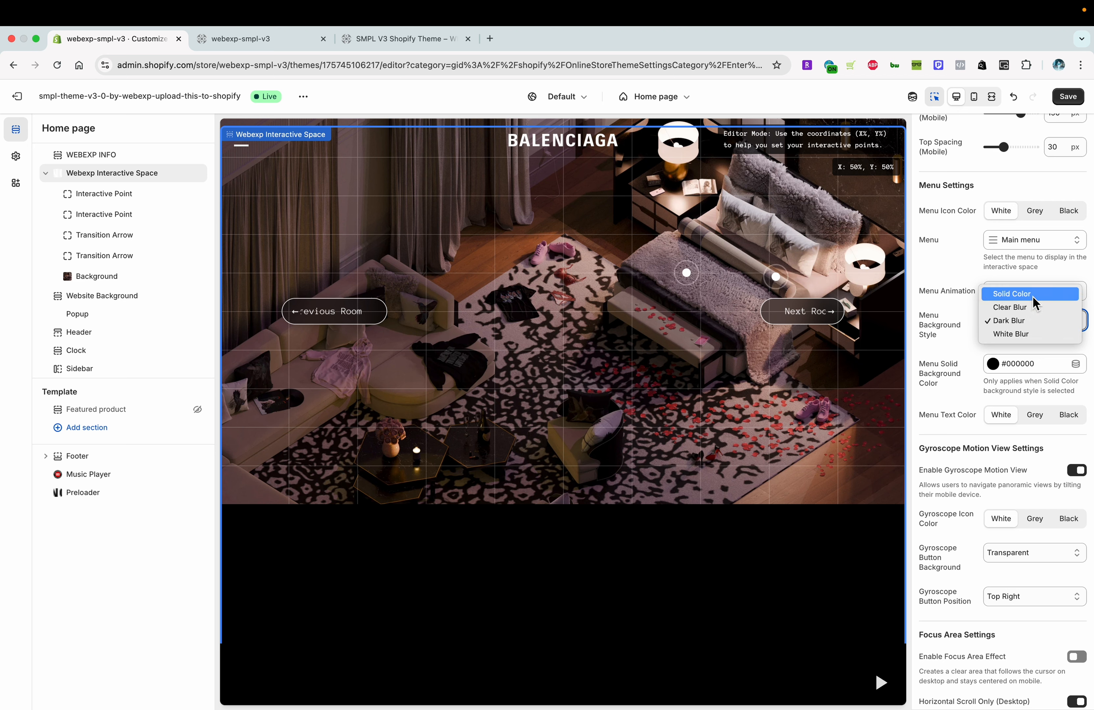
left_click(1033, 296)
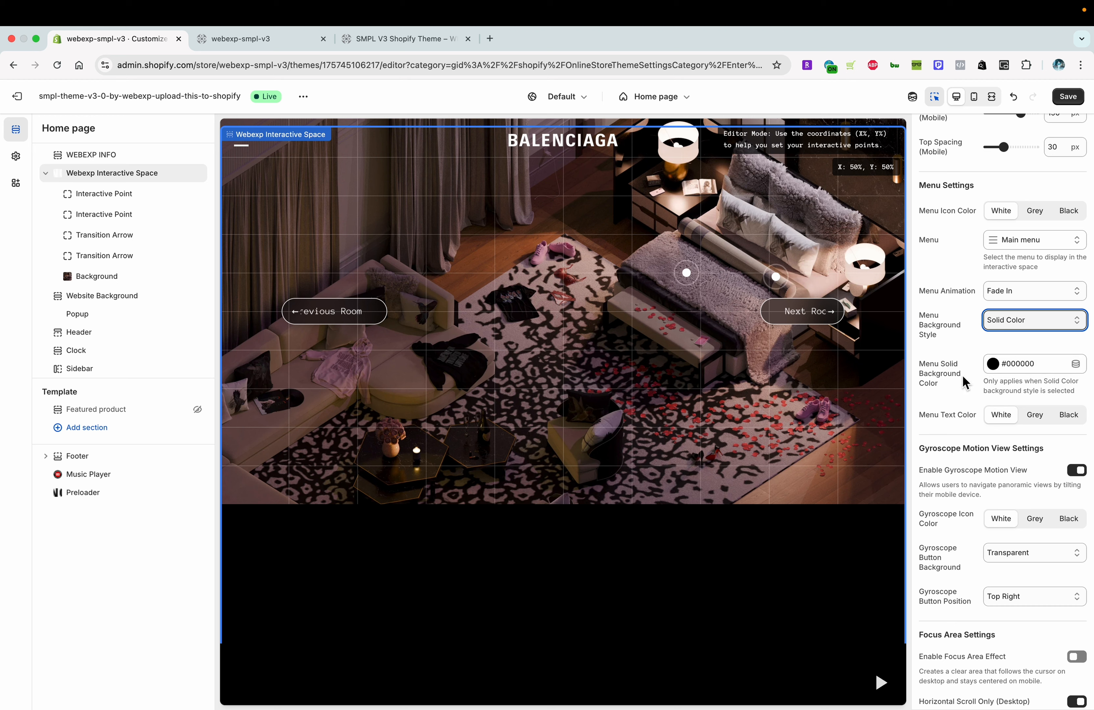
left_click(993, 364)
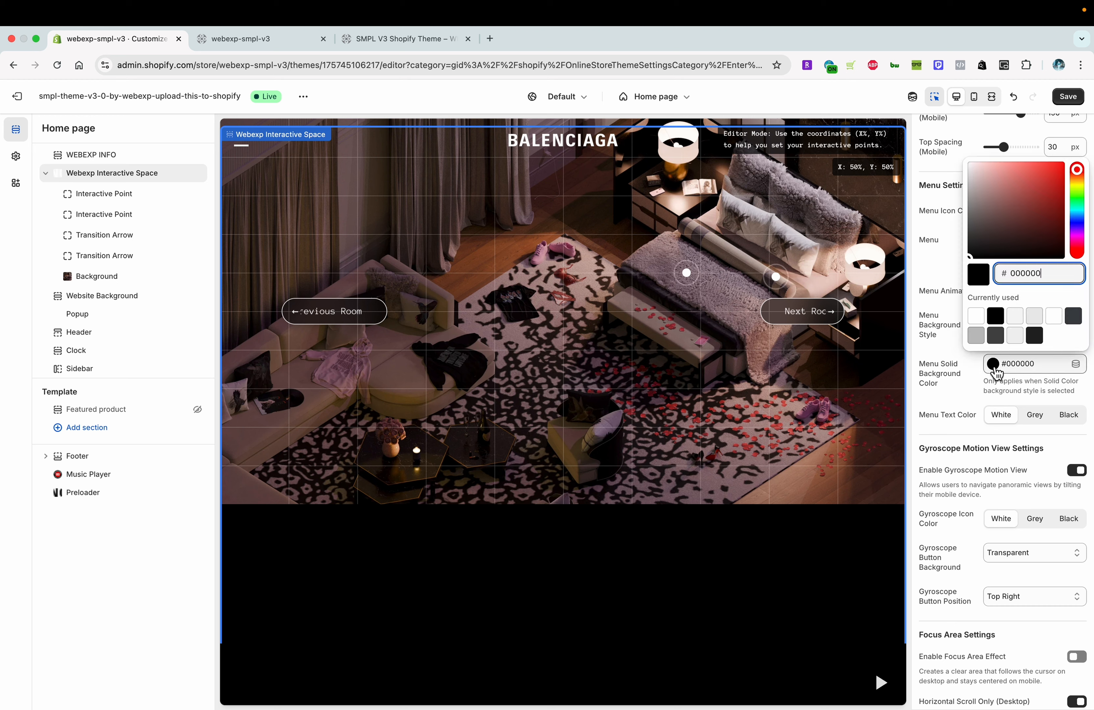
left_click_drag(1051, 177, 1079, 168)
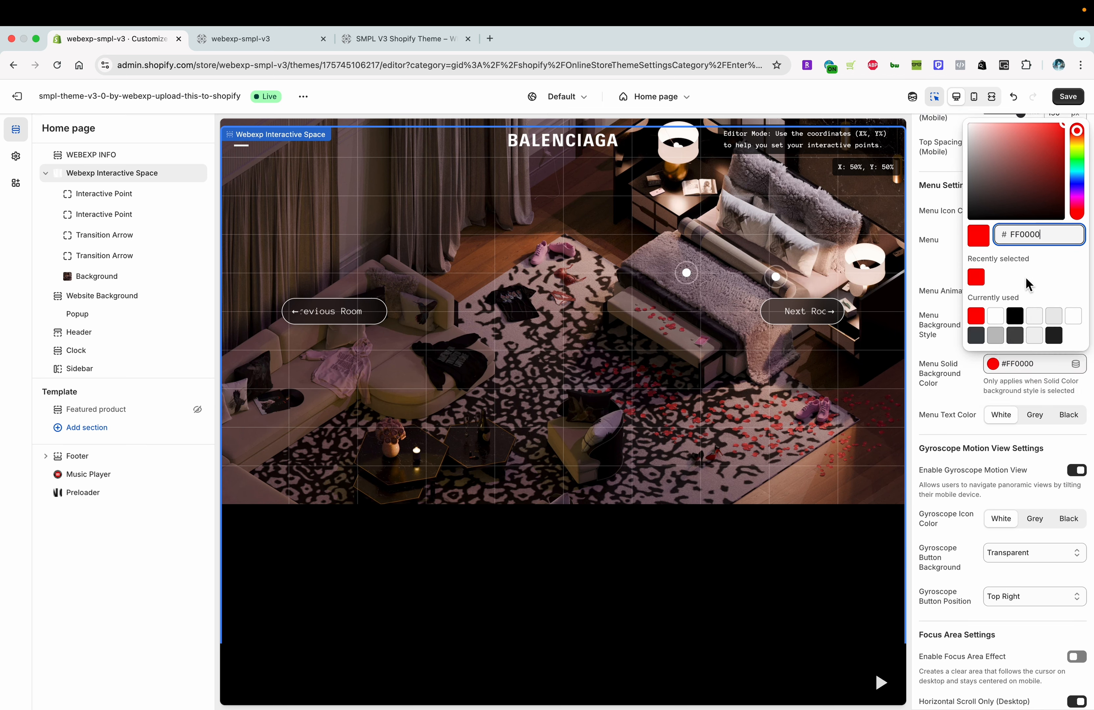
left_click(944, 364)
left_click(1068, 96)
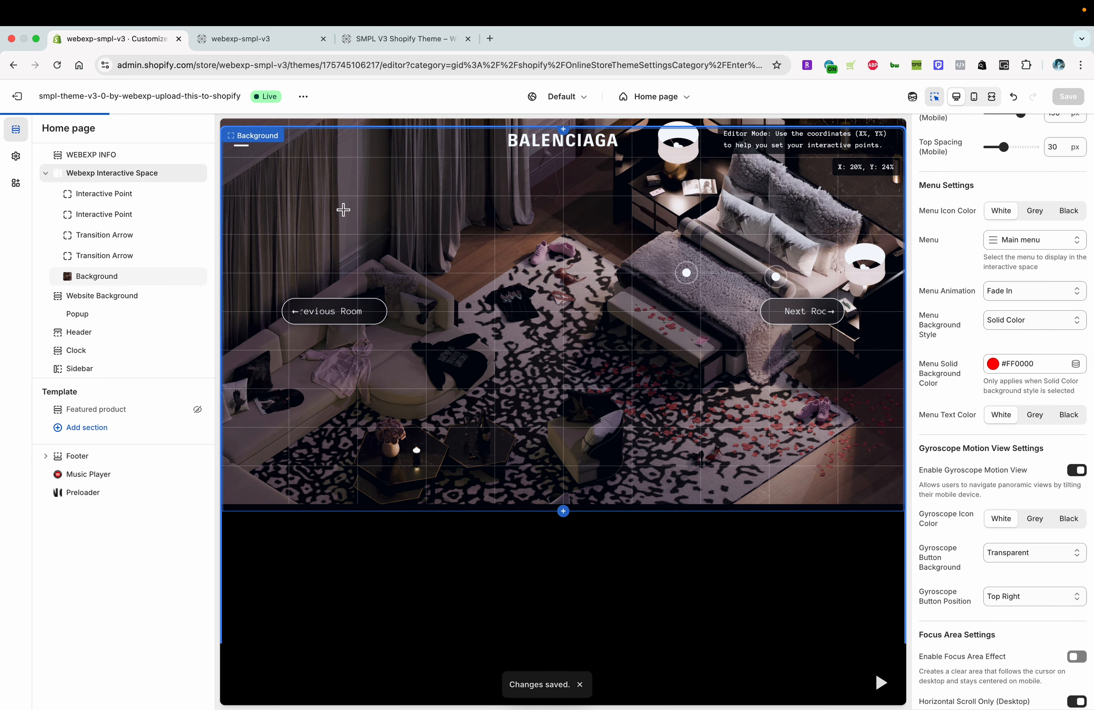
left_click(241, 145)
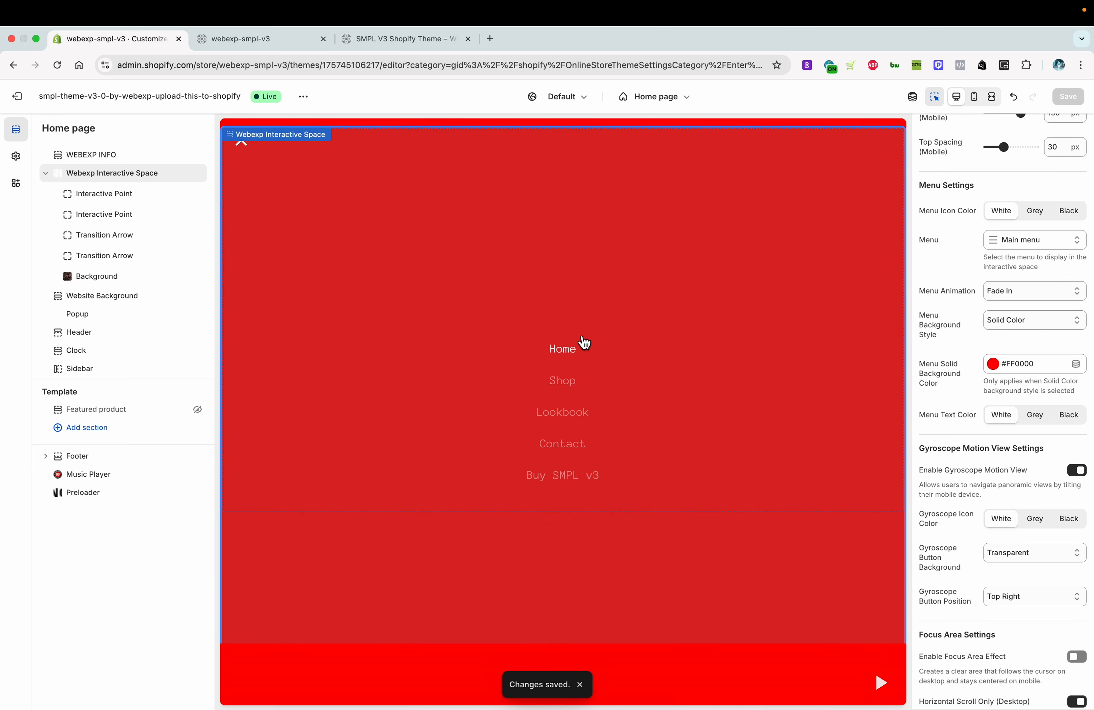
left_click(242, 144)
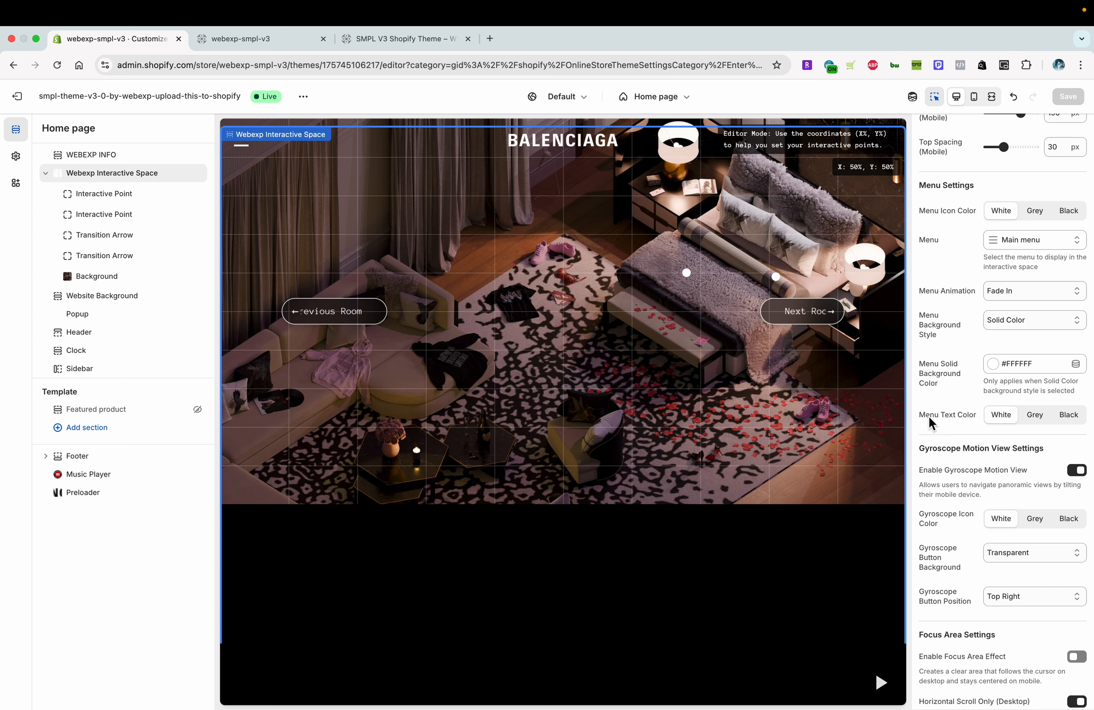
Set the menu text to Black, save, and check the new colours in the preview.
left_click(1068, 415)
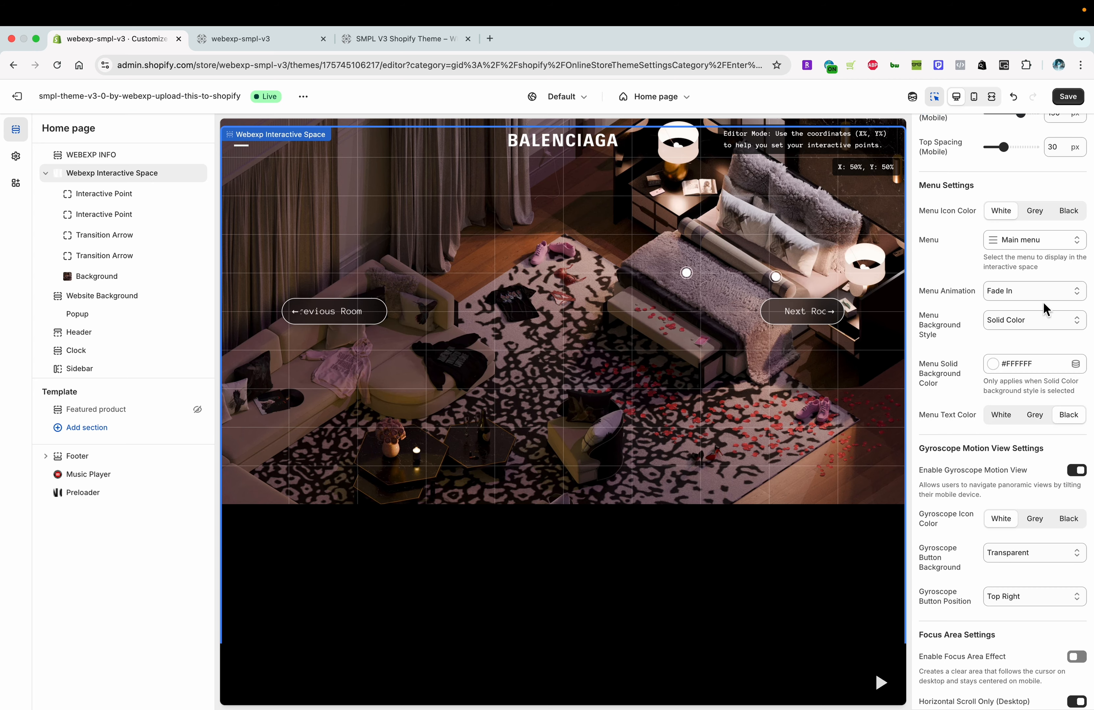
left_click(1068, 96)
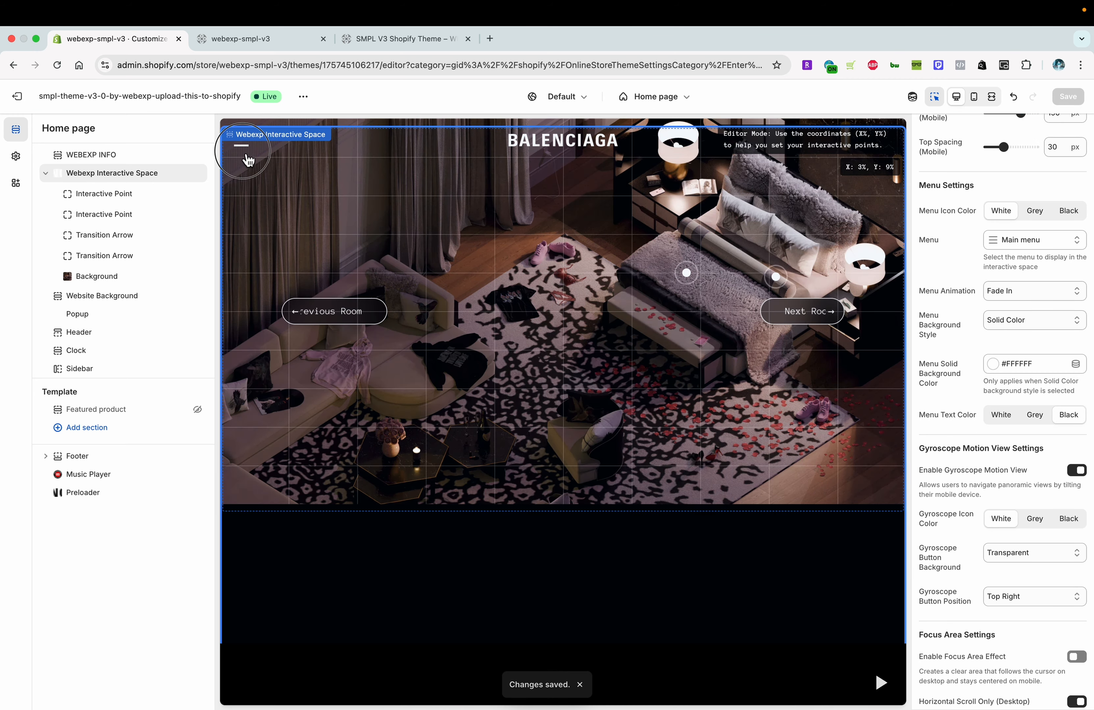
left_click(246, 161)
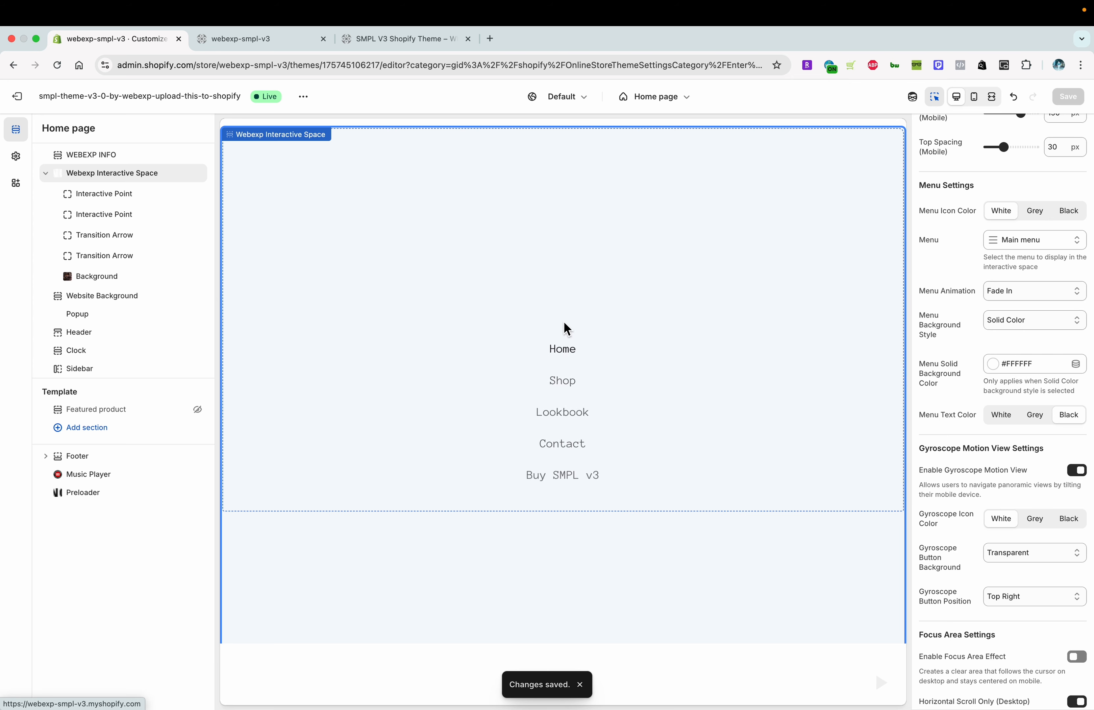
left_click(240, 146)
scroll(1018, 417, "down", 2)
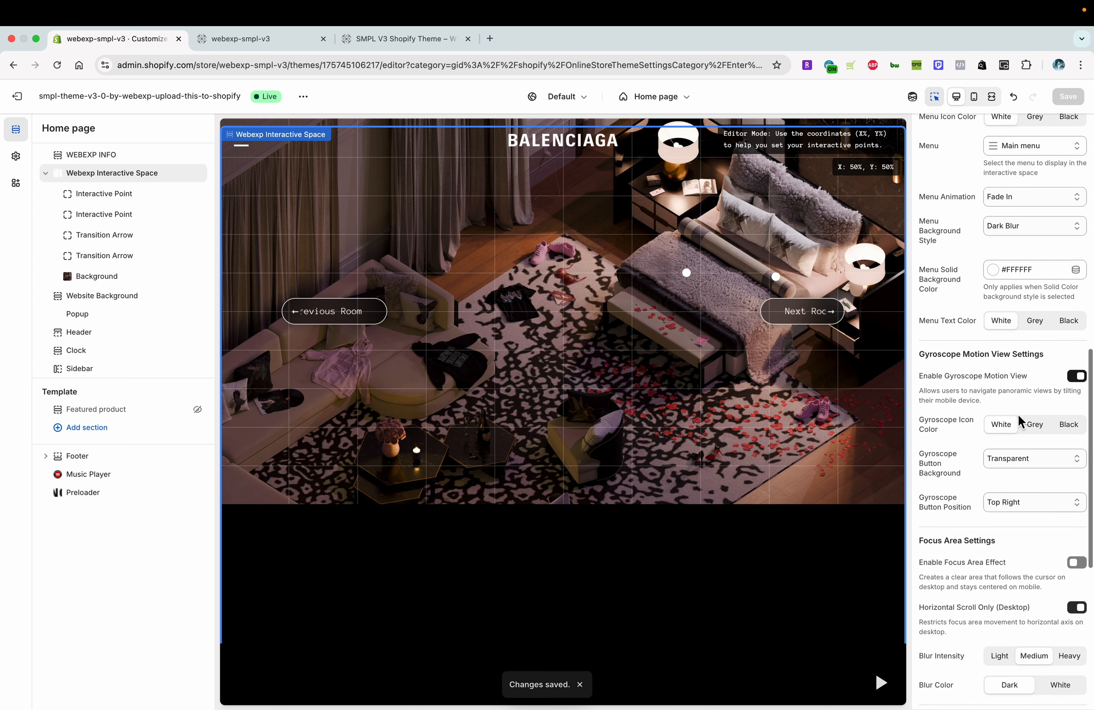
Enable the Focus Area Effect, turn off Horizontal Scroll Only (Desktop), and save.
scroll(1018, 415, "down", 5)
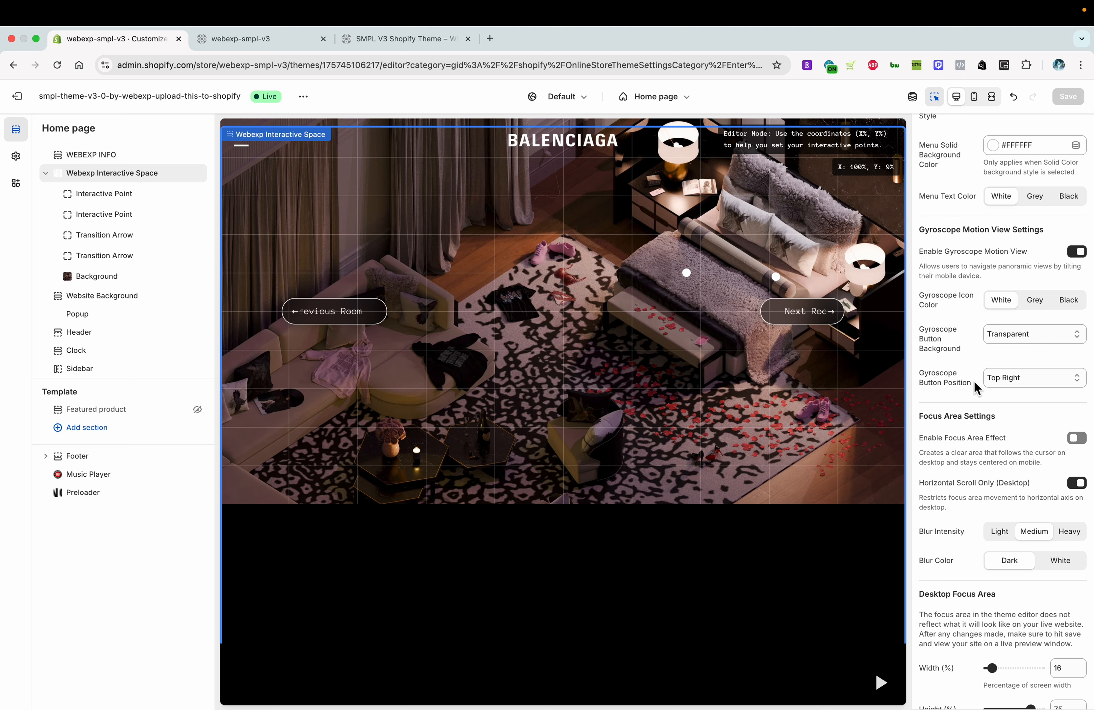
mouse_move(595, 704)
scroll(986, 432, "down", 2)
scroll(987, 430, "down", 5)
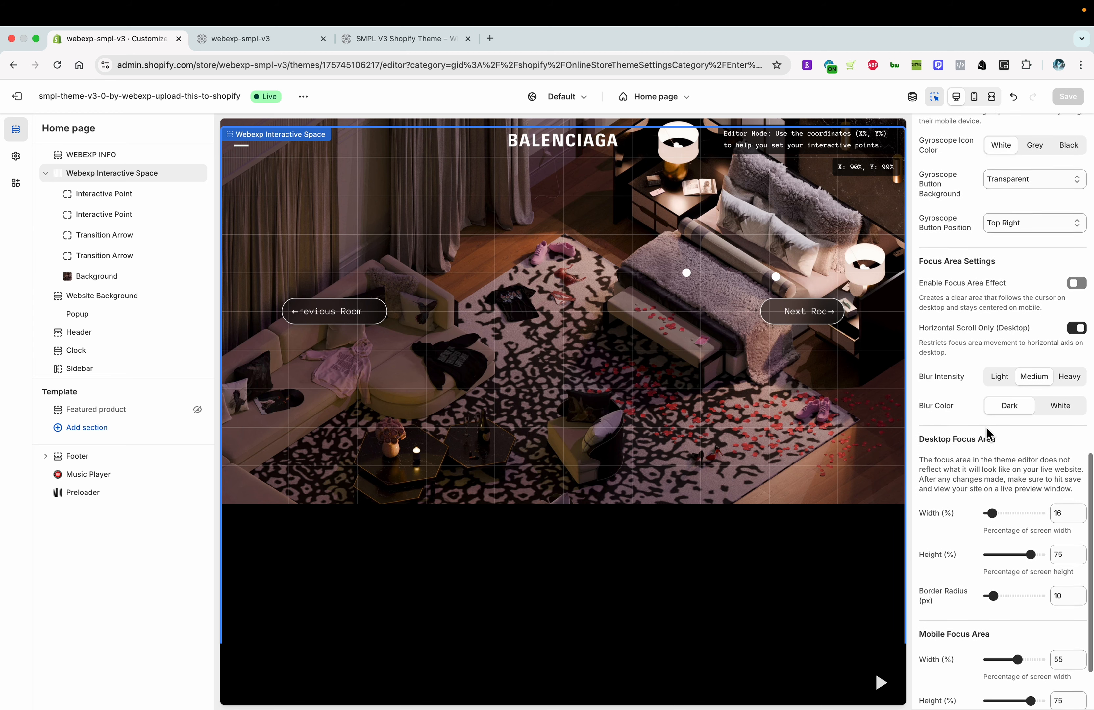
left_click(1078, 282)
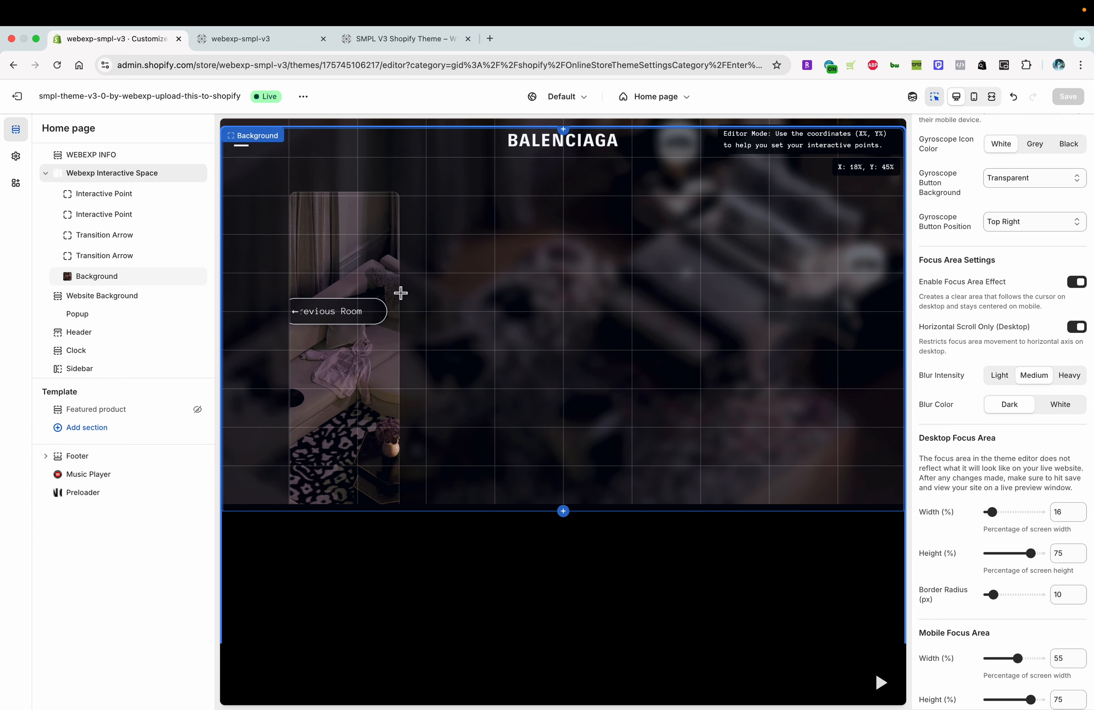
left_click(1077, 327)
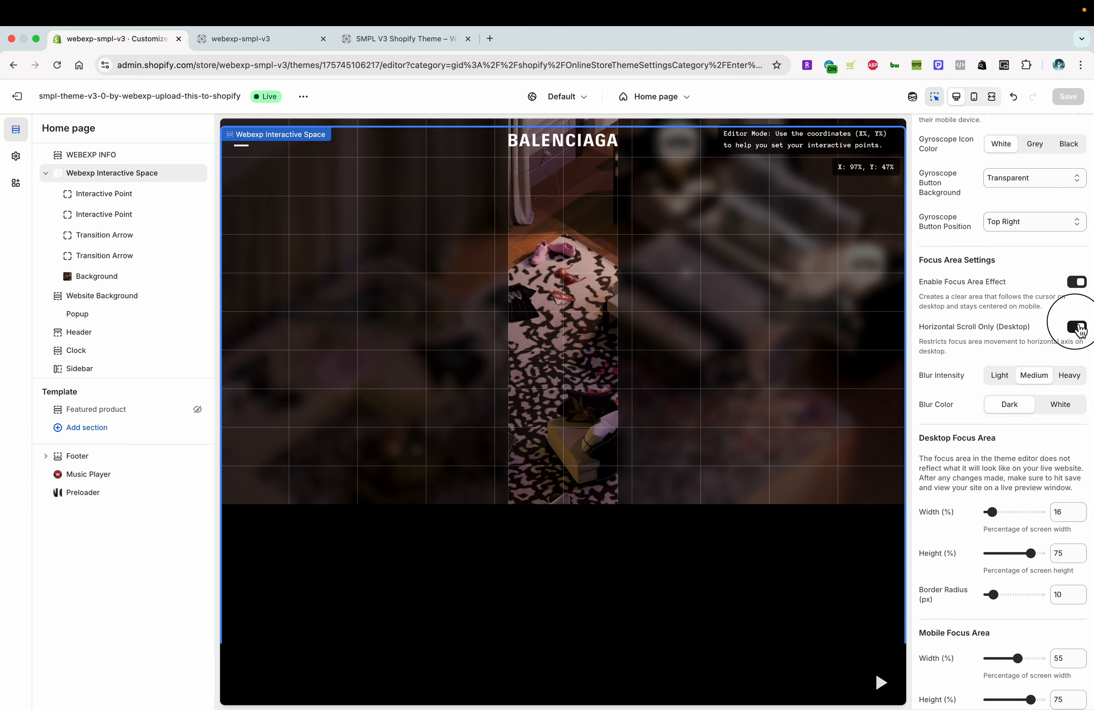
left_click(1078, 98)
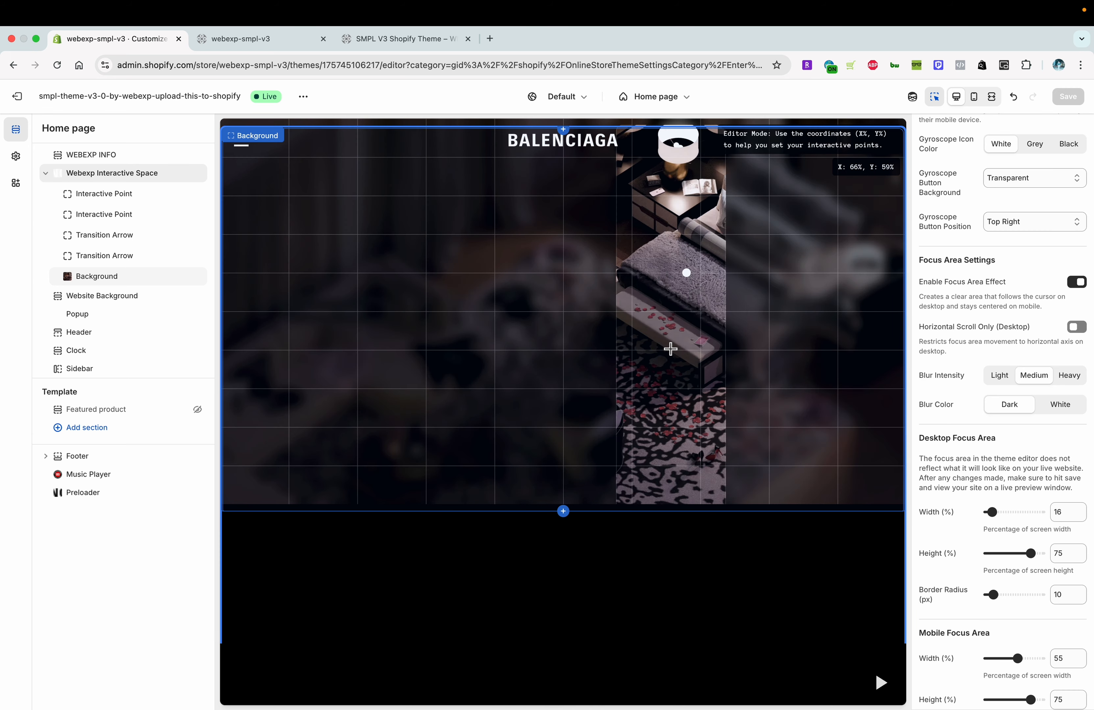
Re-enable Horizontal Scroll Only, set Blur Intensity to Heavy, and revert Blur Color from White to Dark.
left_click(1077, 327)
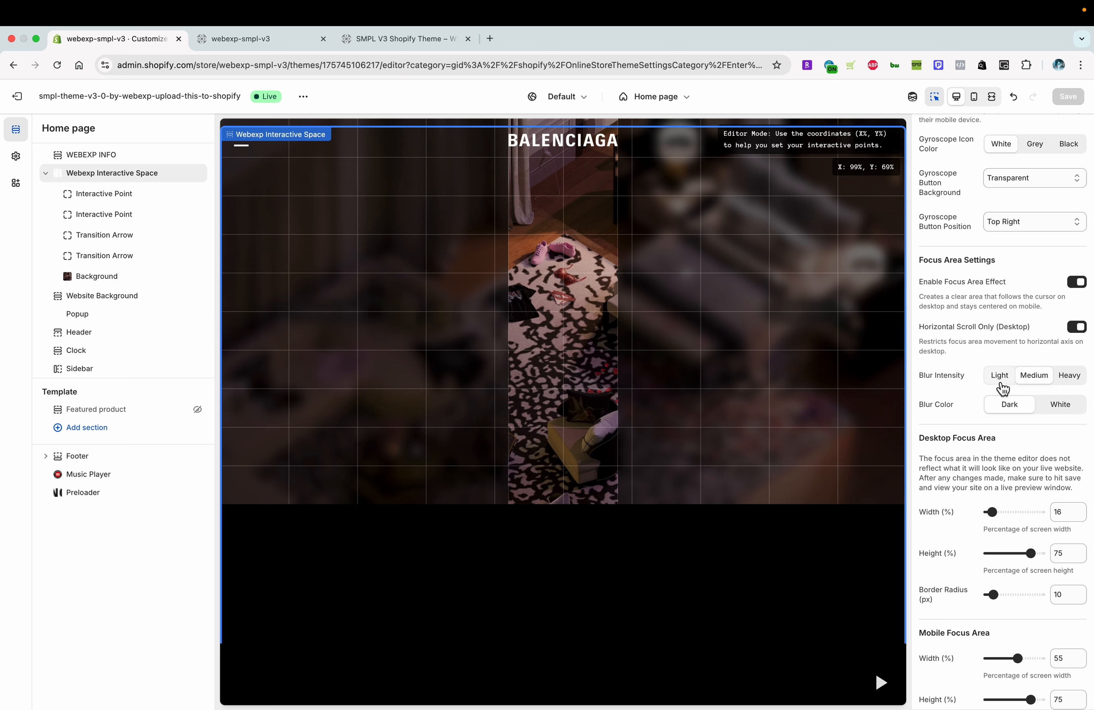
left_click(1079, 378)
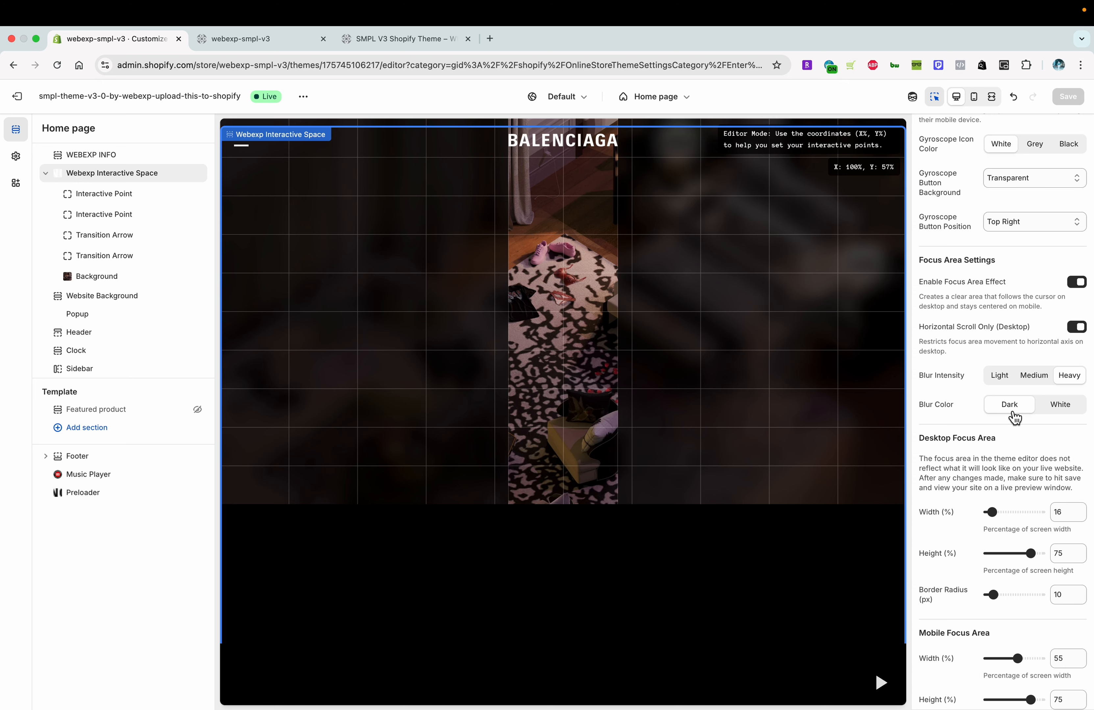
left_click(1056, 405)
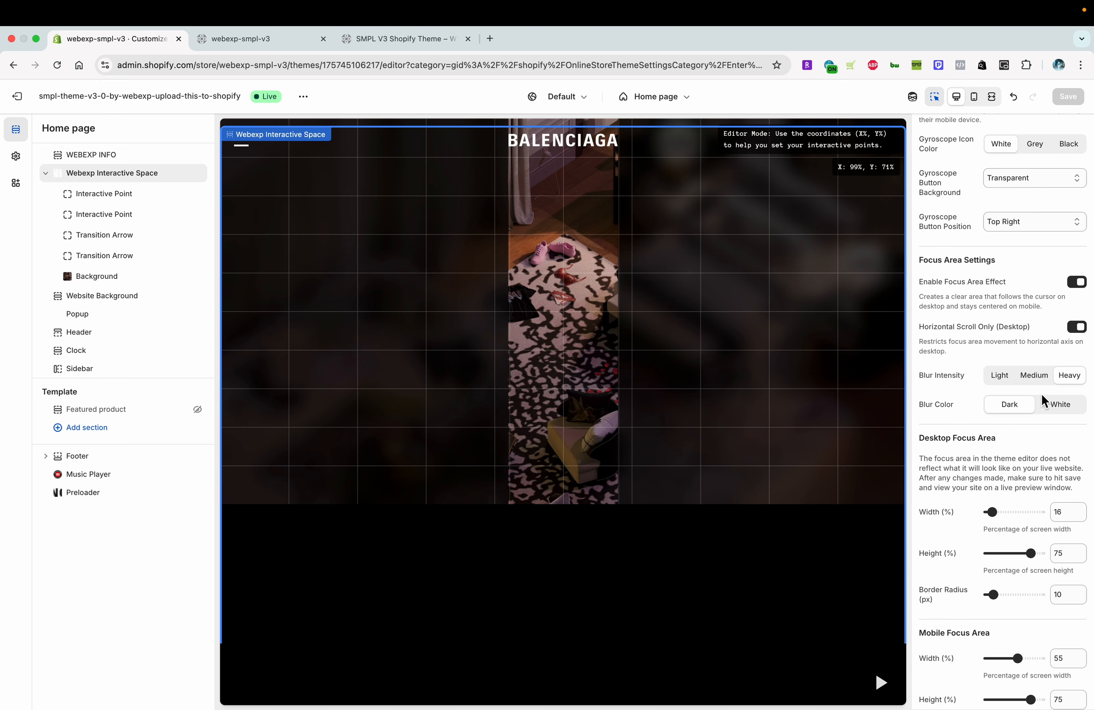
left_click(1057, 405)
left_click(1069, 96)
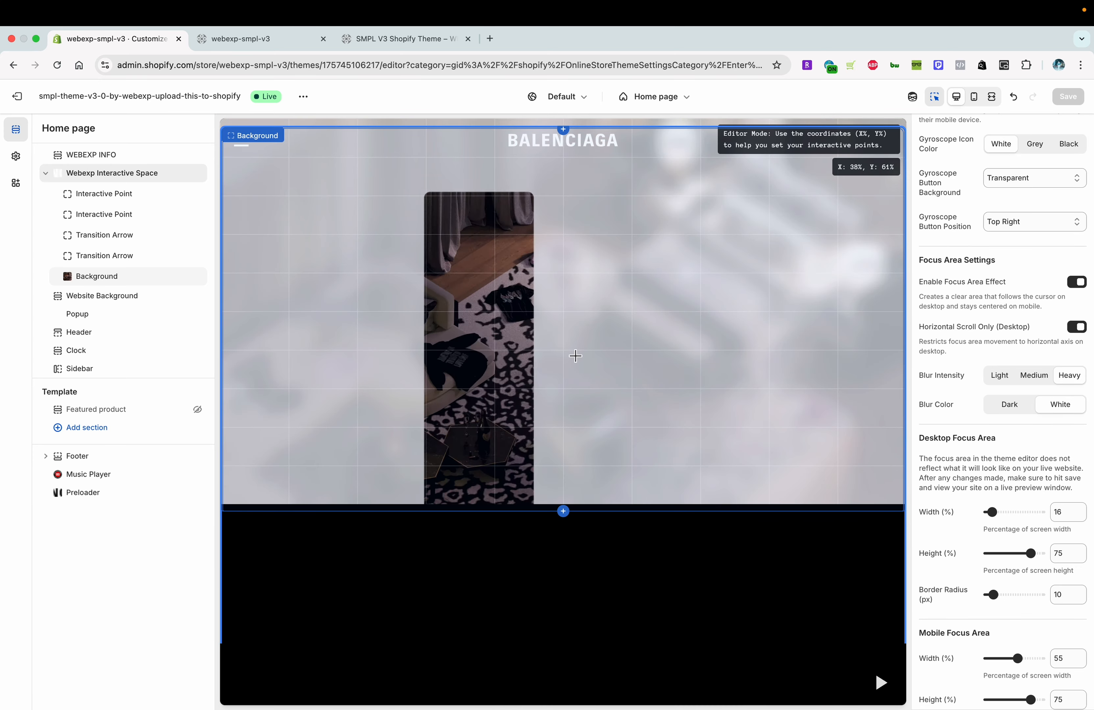
key("super+z")
scroll(975, 367, "down", 2)
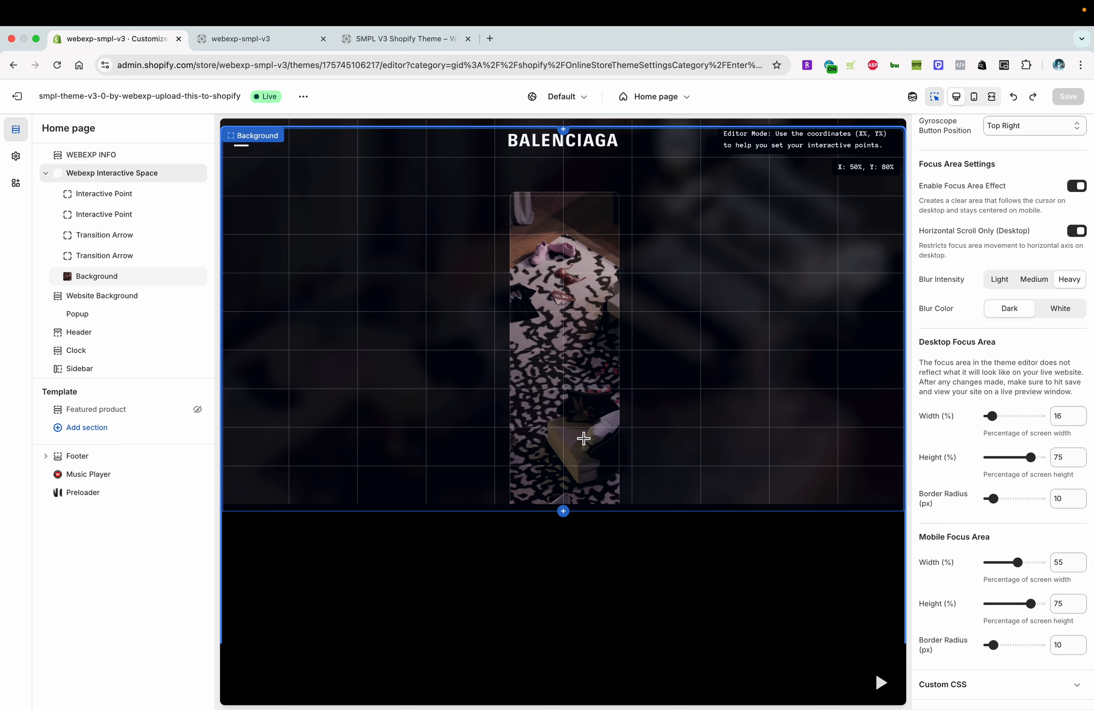
Resize the desktop focus area to 30% height and 16% width, saving the change.
left_click(1008, 463)
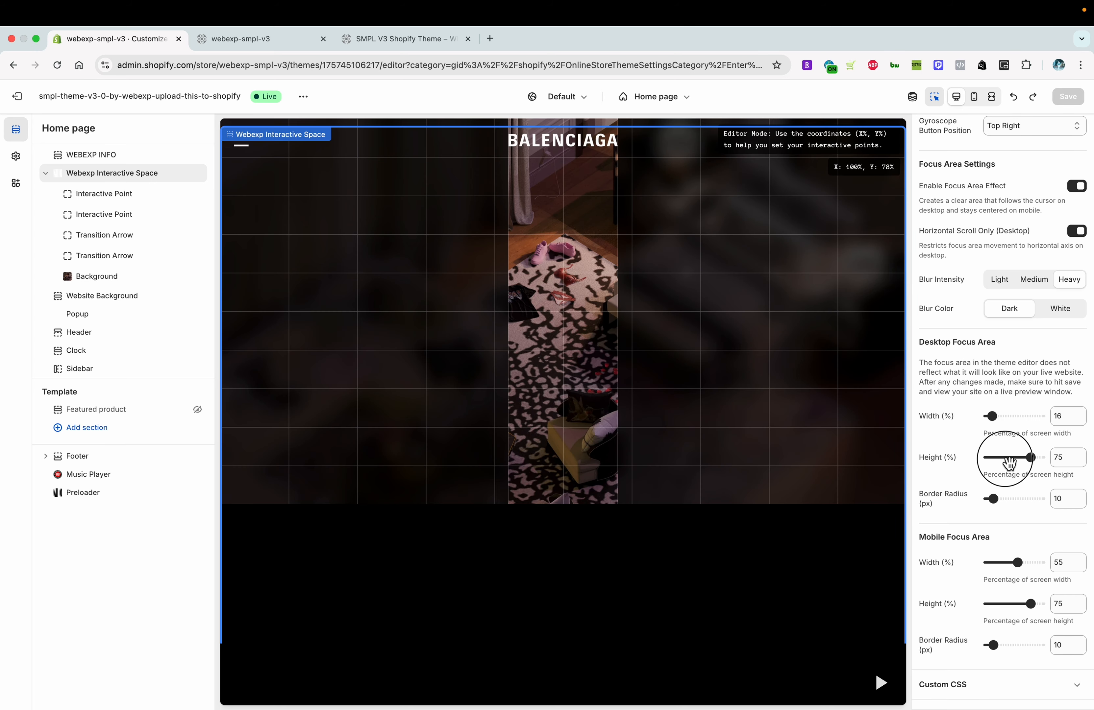
left_click(1008, 458)
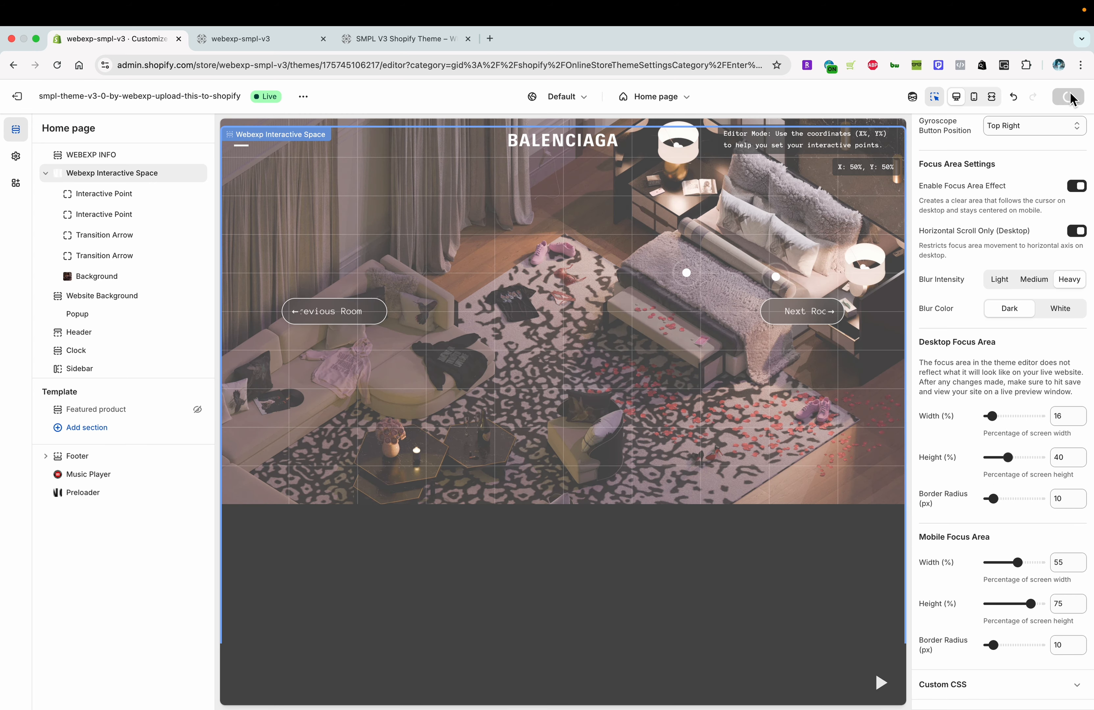
left_click(1068, 97)
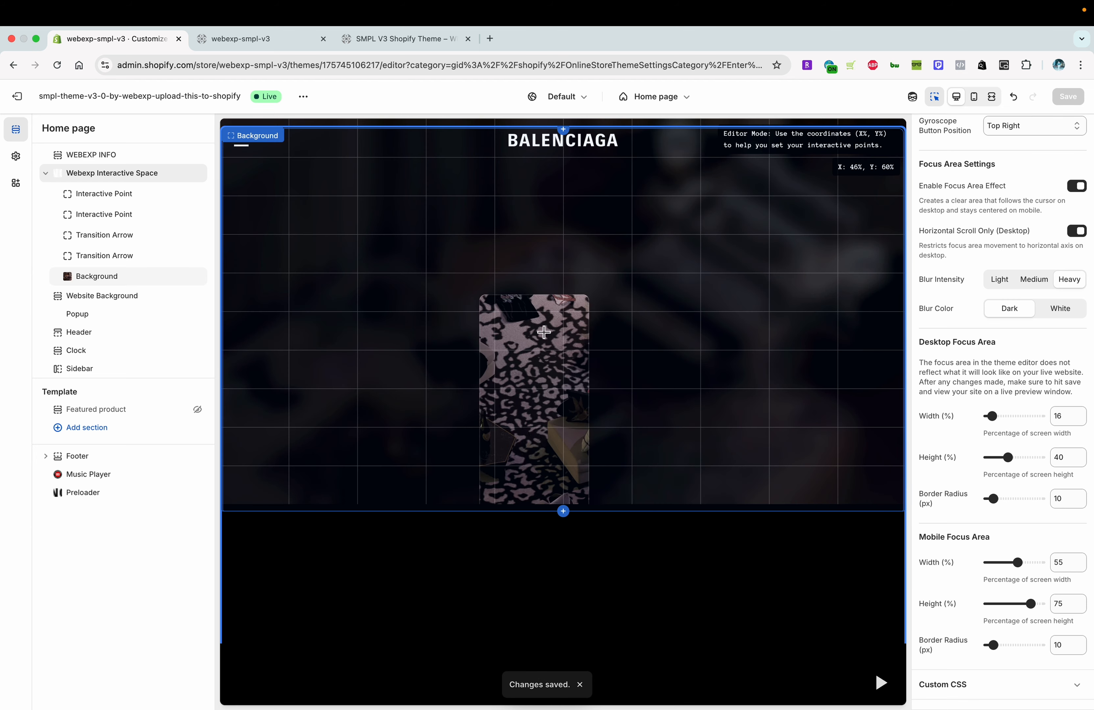
key("super+z")
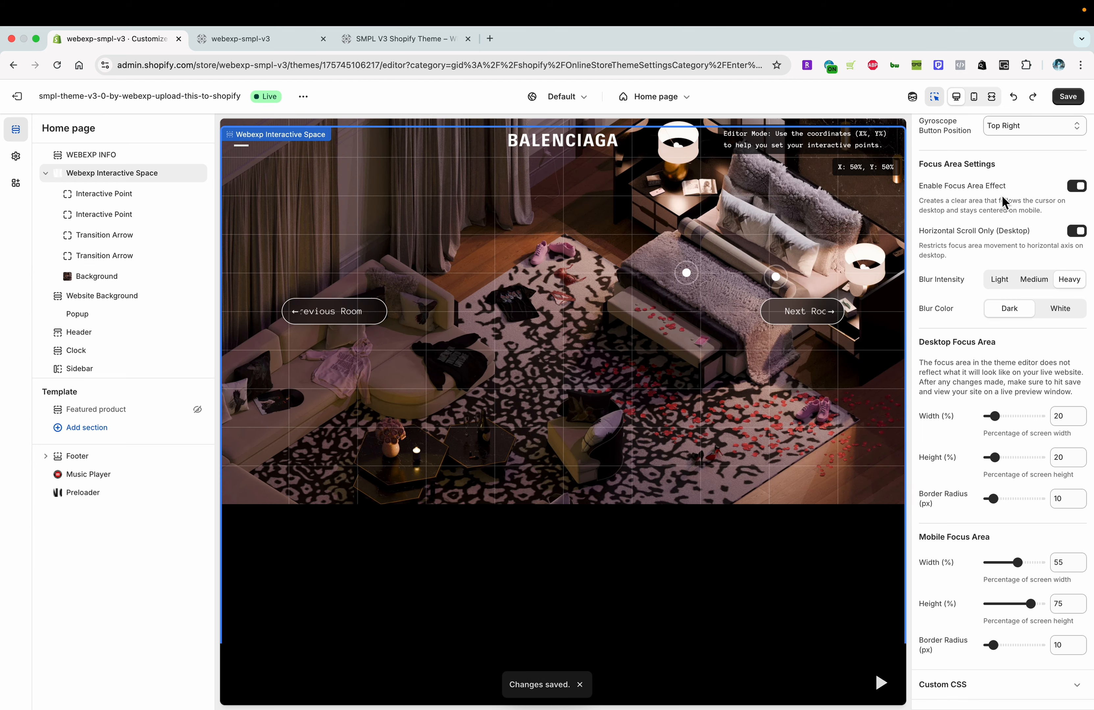
left_click_drag(995, 416, 988, 417)
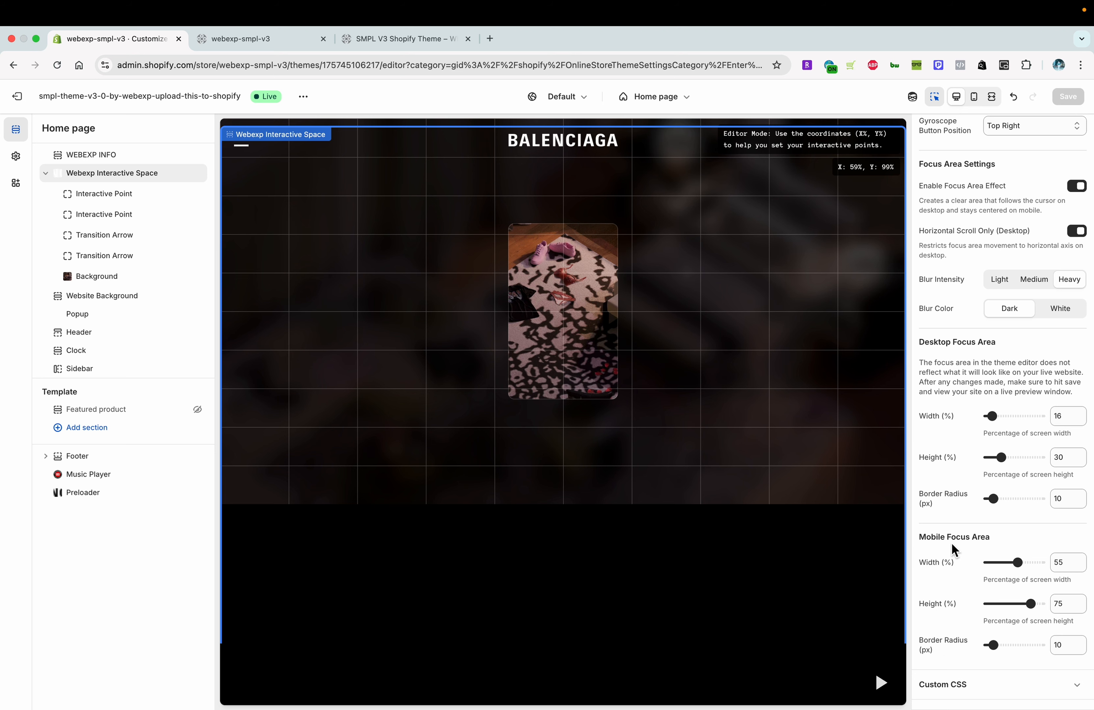
scroll(952, 539, "up", 20)
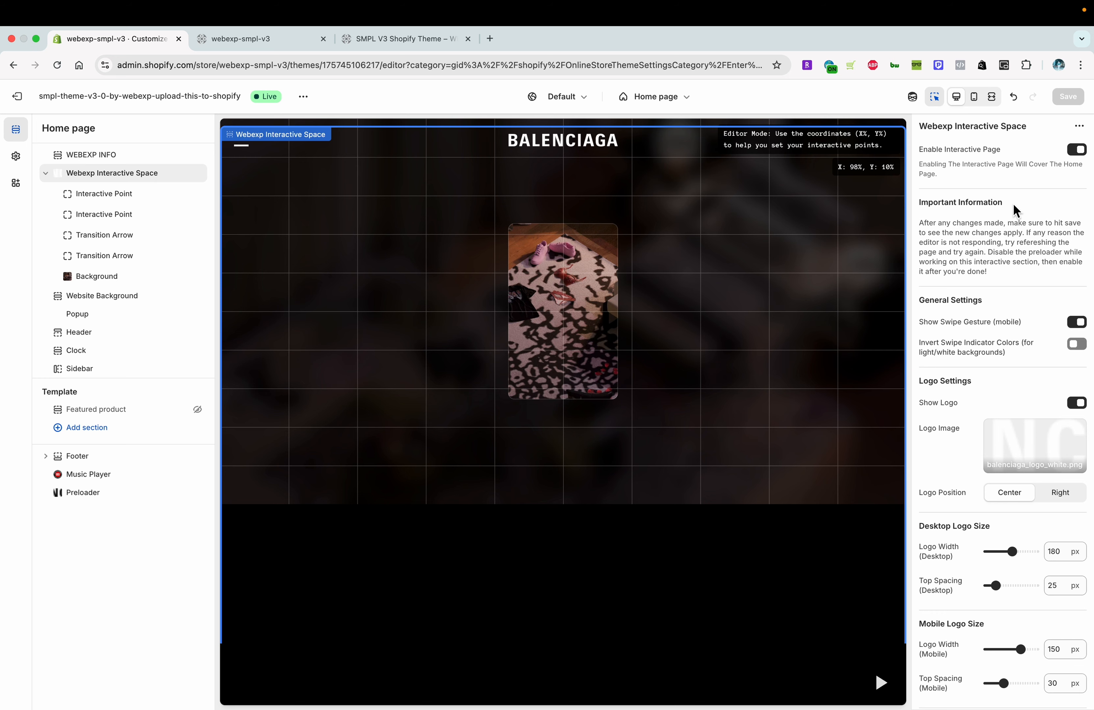
Select the interactive space's Background block in the sidebar, dismissing the Add block picker unused.
left_click(113, 284)
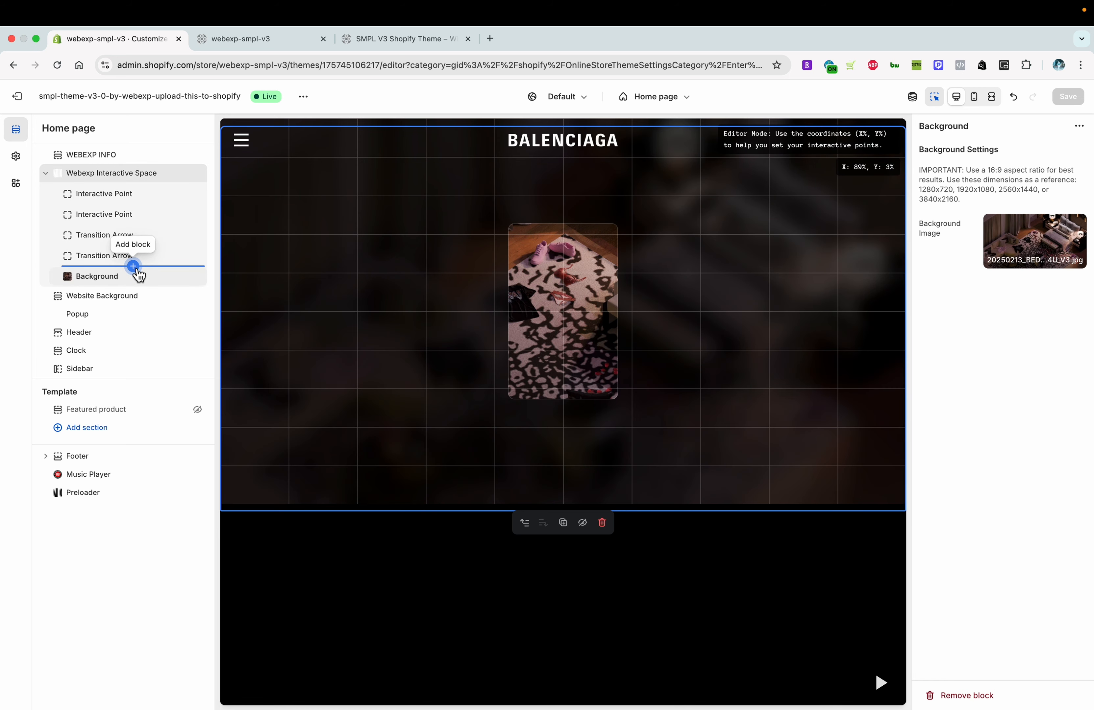
left_click(134, 267)
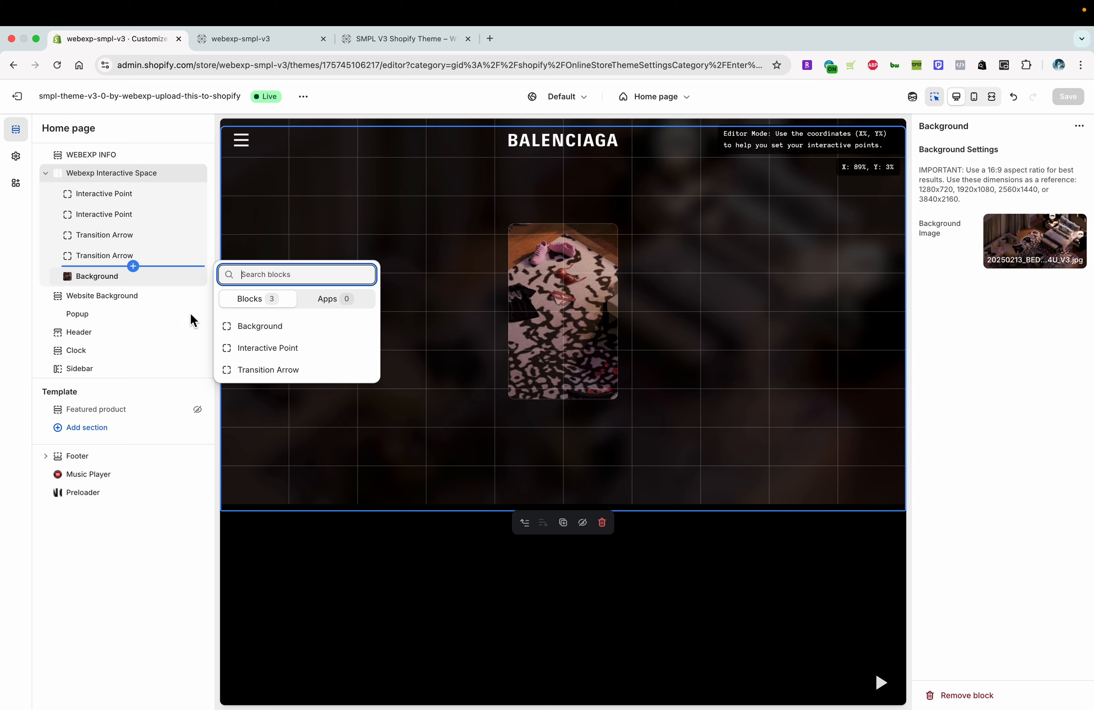
left_click(125, 283)
left_click(98, 276)
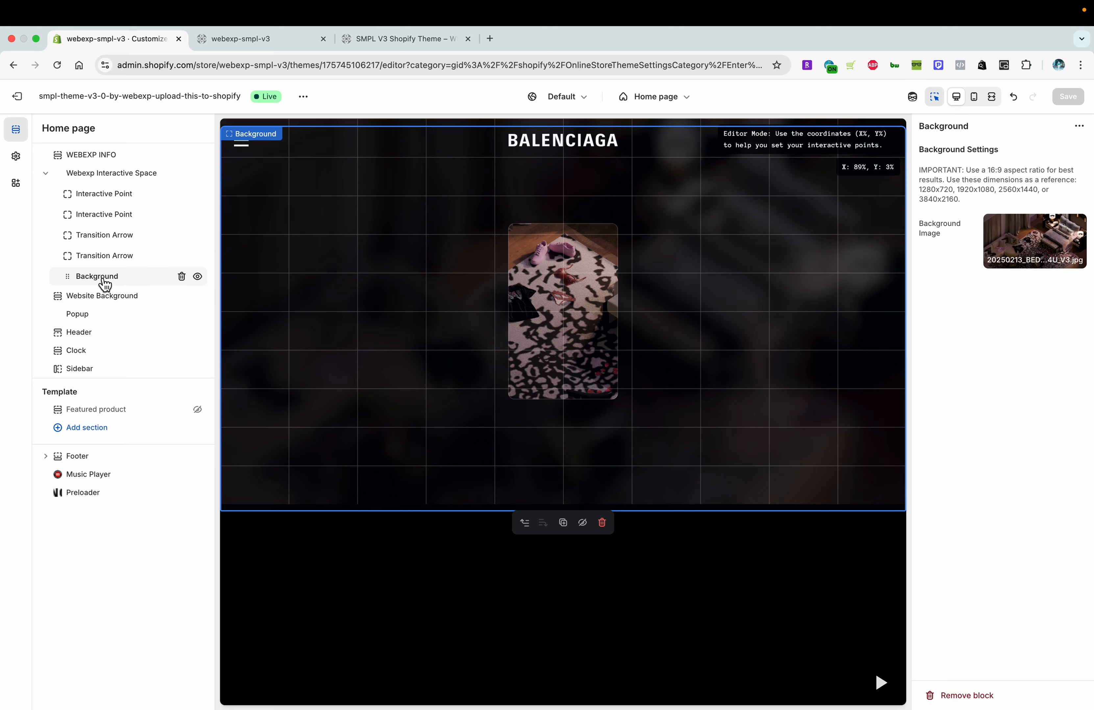
left_click(129, 280)
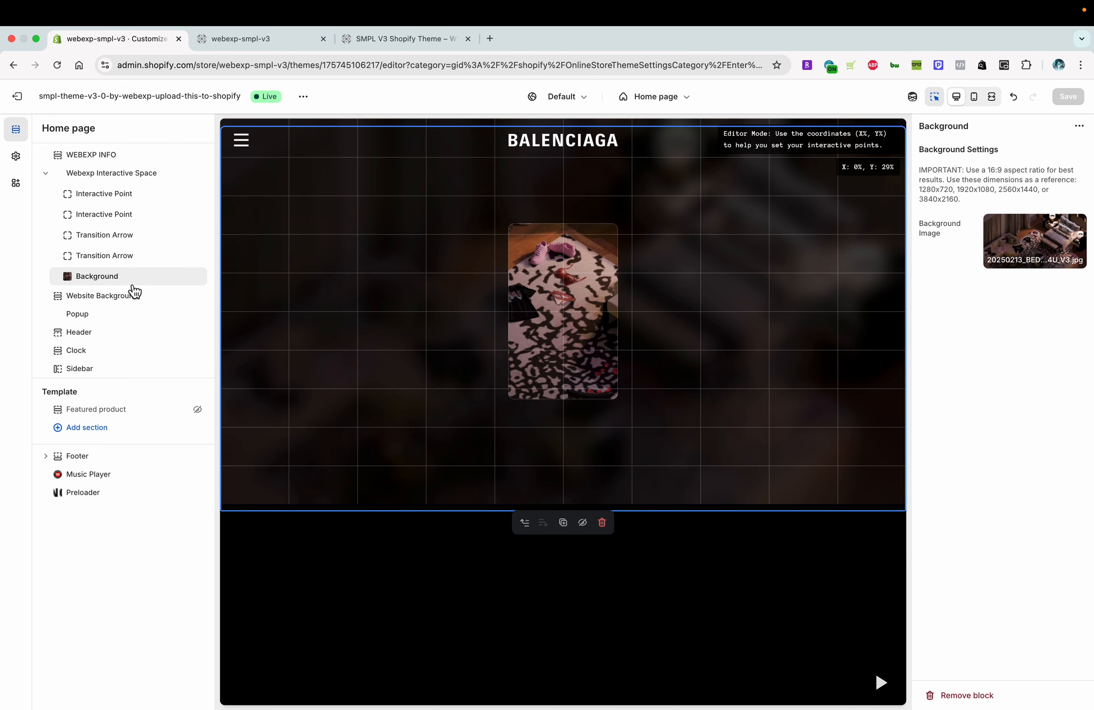
Replace the room background image with balenci_33_img from the library and save.
left_click(1038, 237)
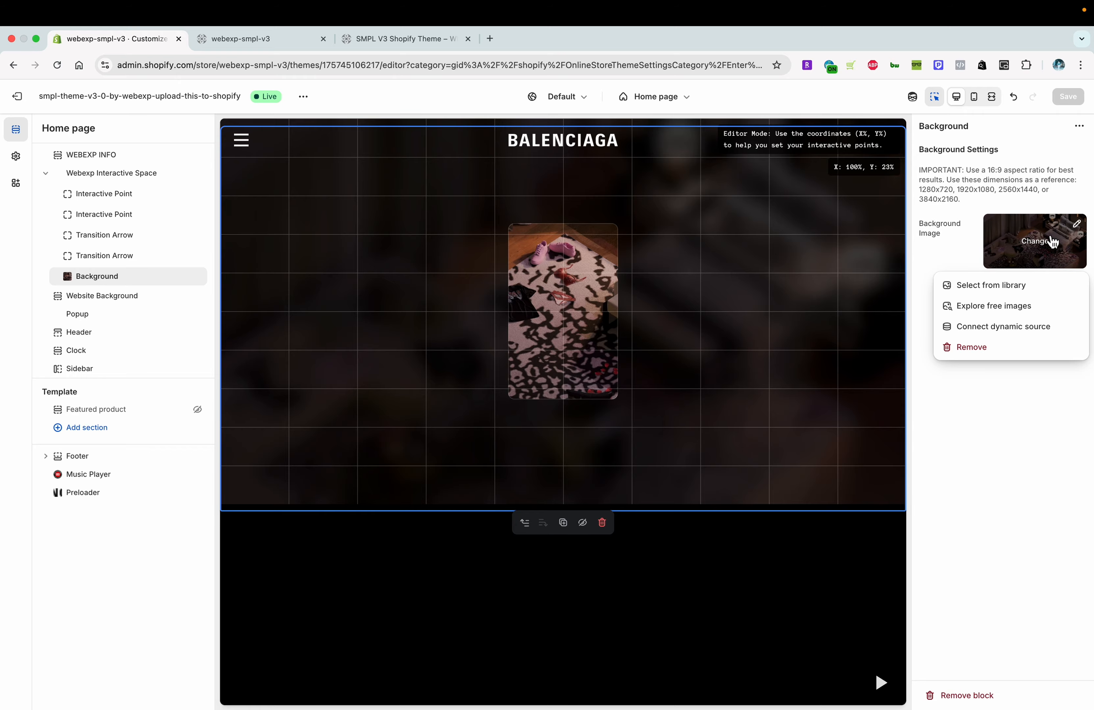
left_click(1018, 295)
scroll(445, 457, "down", 5)
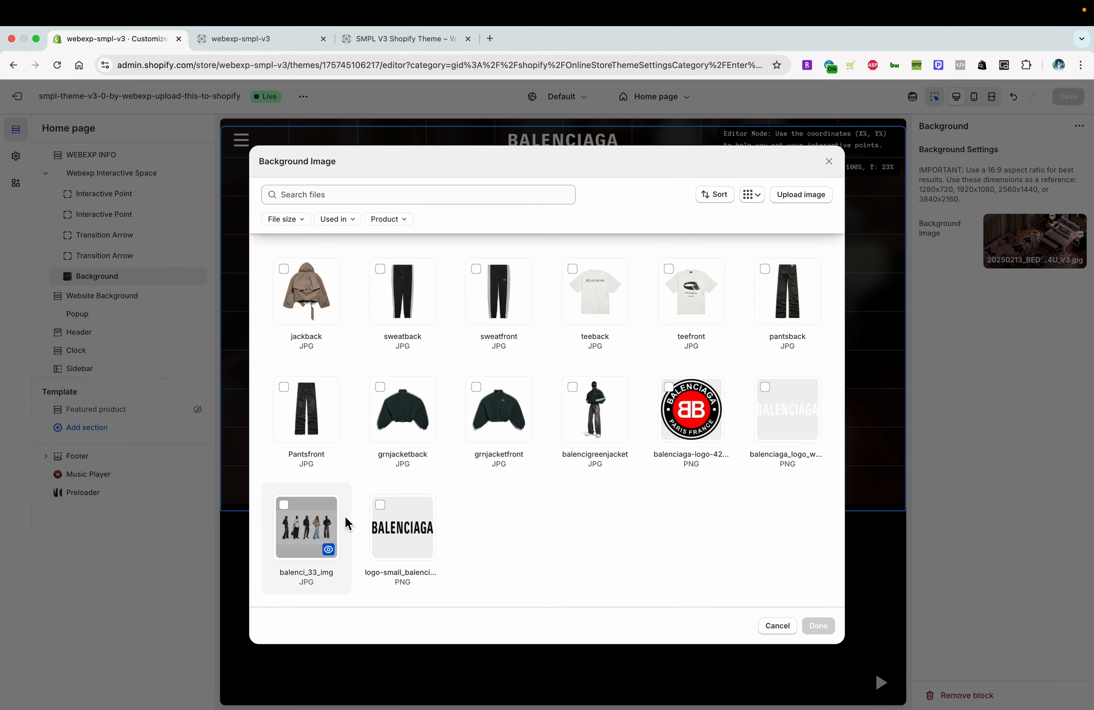
double_click(289, 520)
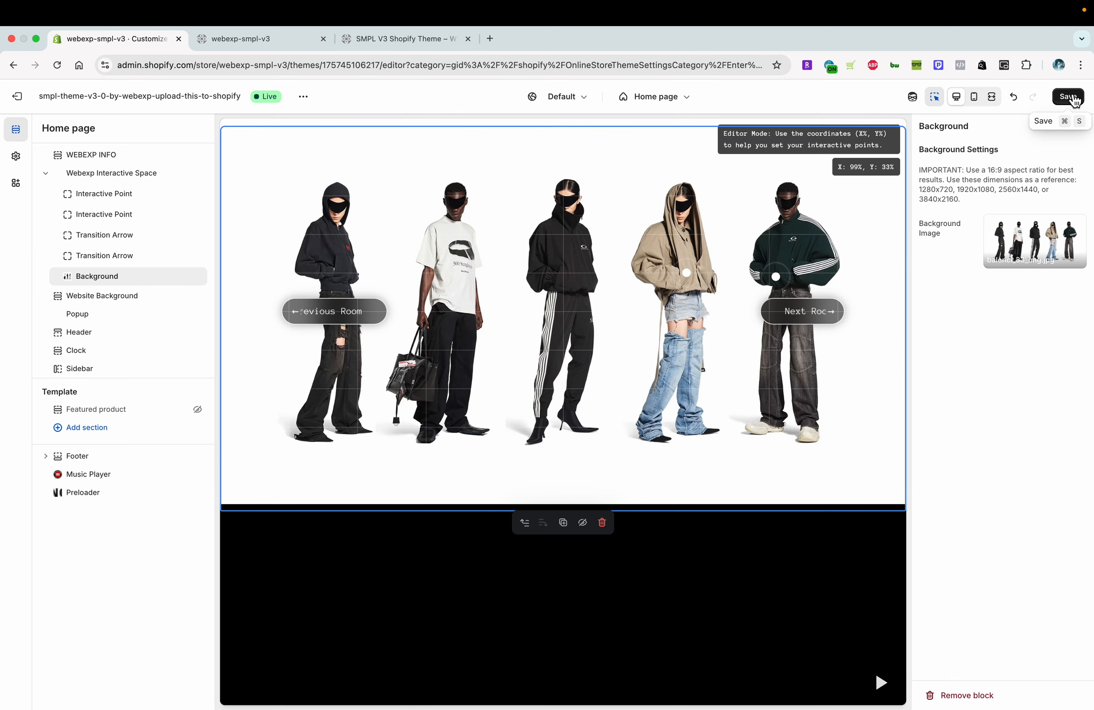
left_click(1068, 97)
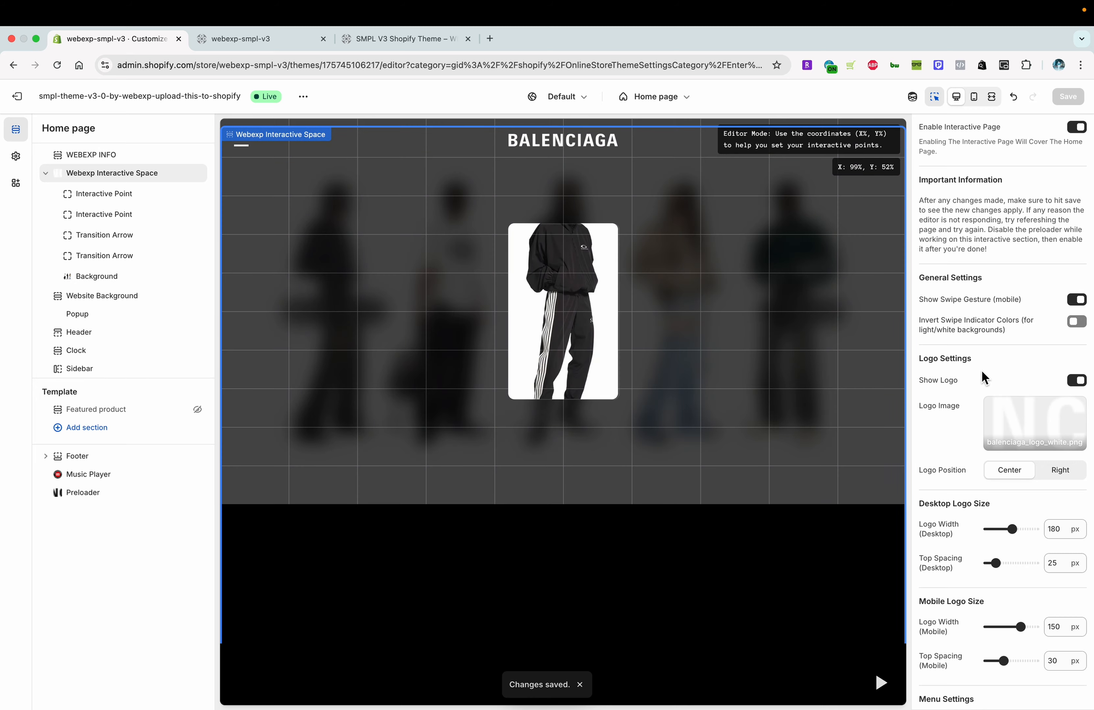
scroll(979, 371, "down", 18)
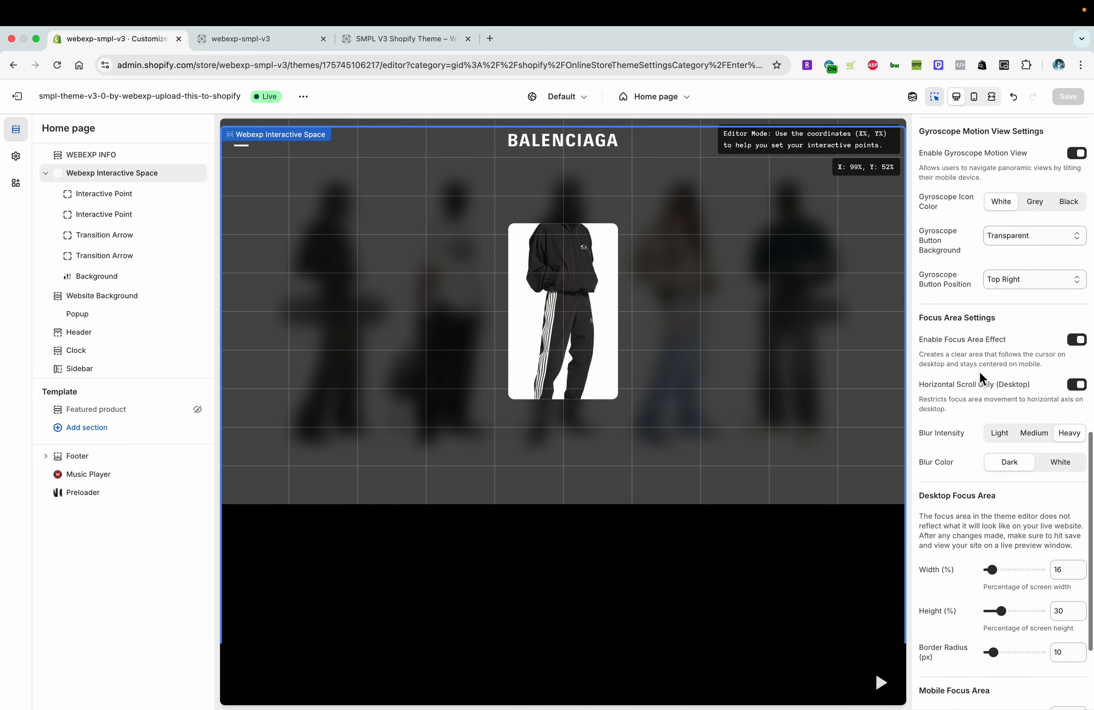
Switch off Enable Focus Area Effect and remove the two Interactive Point and two Transition Arrow blocks, saving.
left_click(1077, 319)
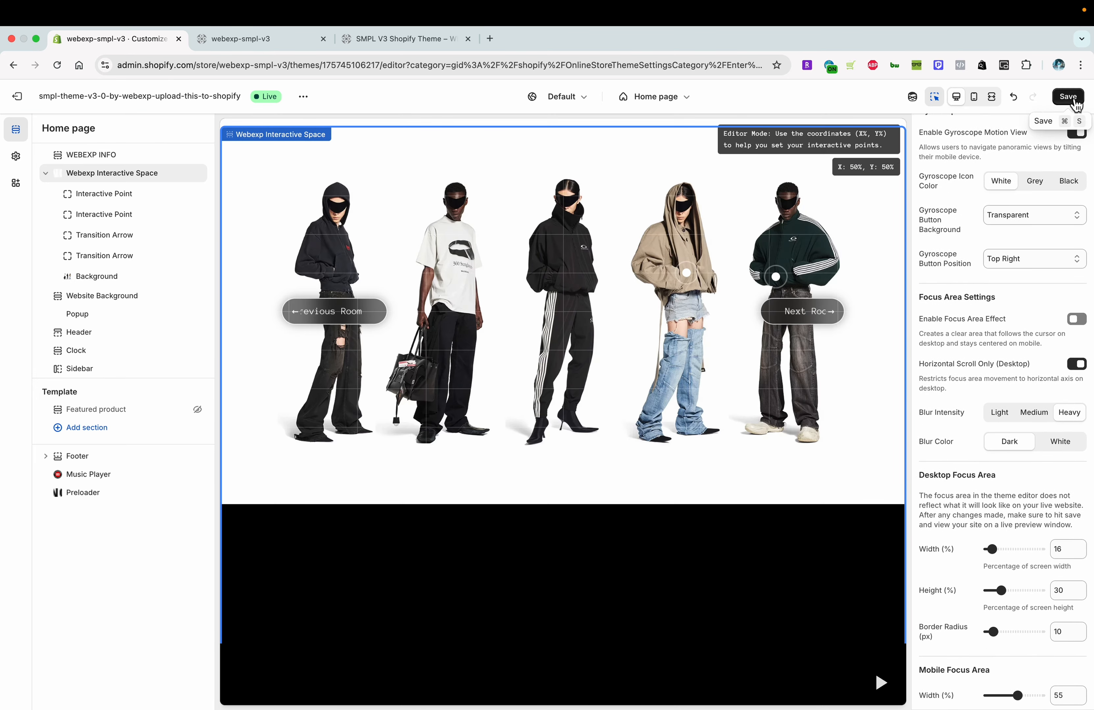
left_click(1068, 97)
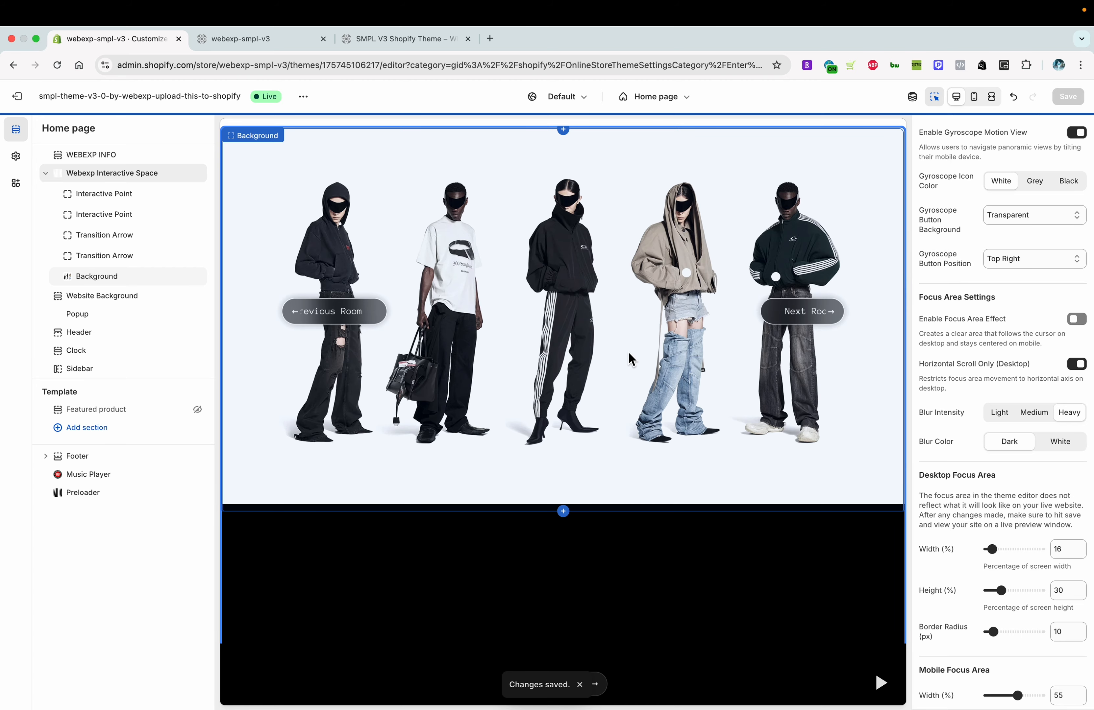
left_click(182, 195)
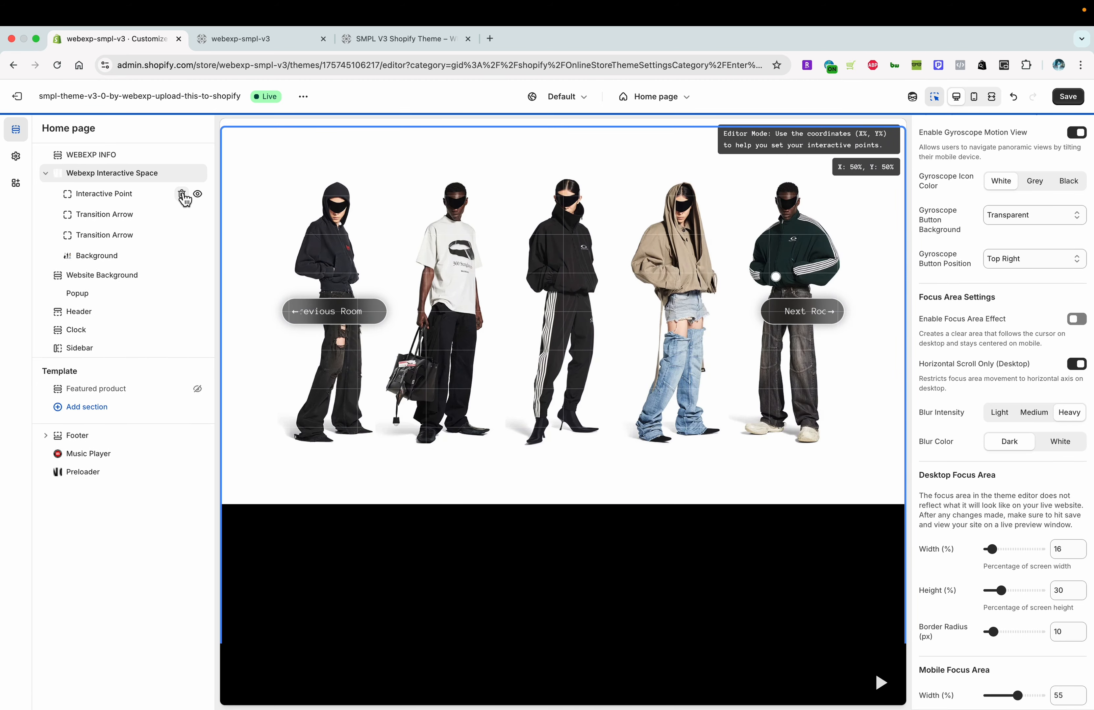
left_click(183, 195)
left_click(182, 195)
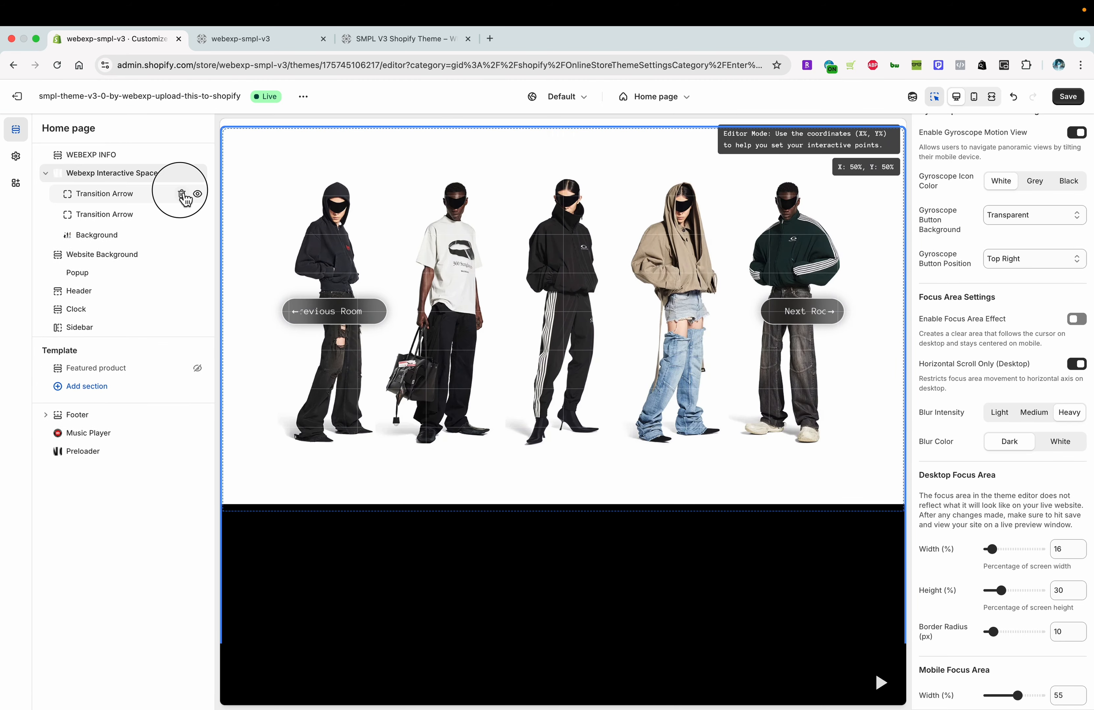
left_click(182, 194)
left_click(1069, 97)
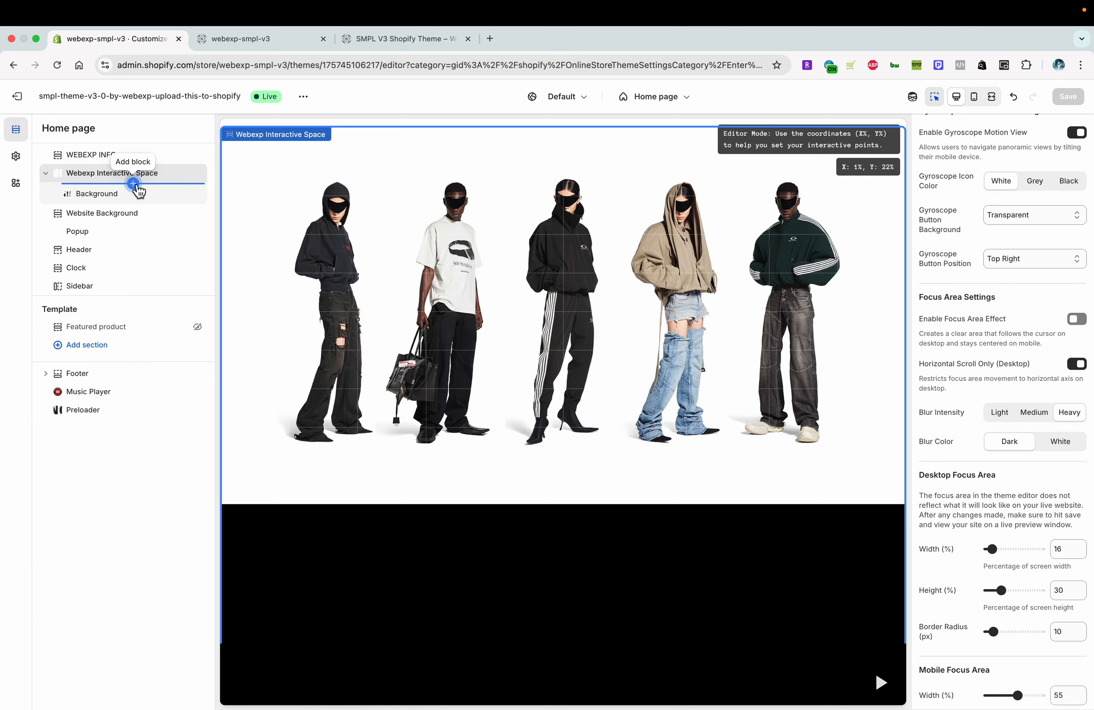
Add an Interactive Point block positioned at X 17 and Y 40.
left_click(134, 184)
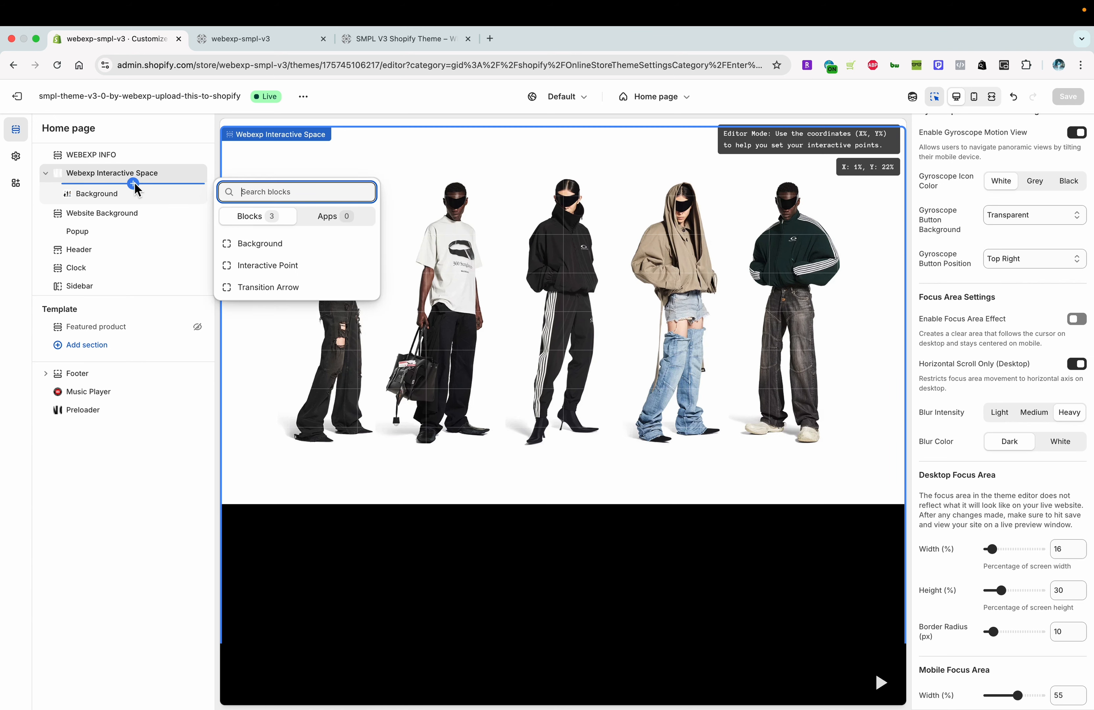
left_click(274, 273)
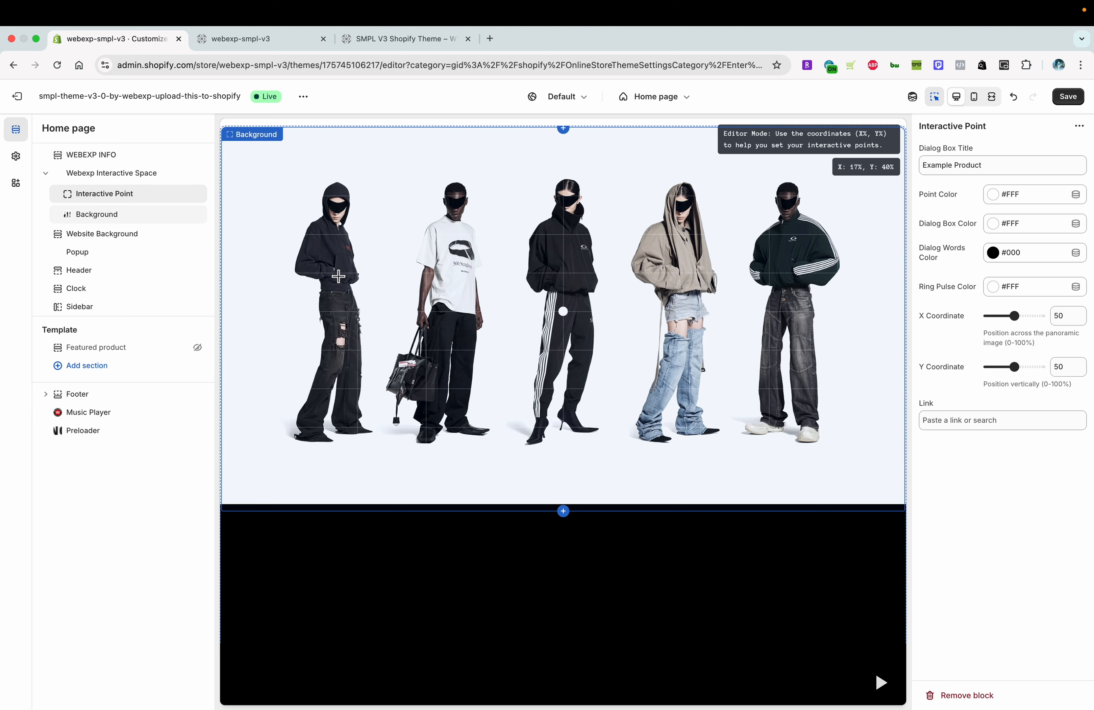
double_click(1072, 321)
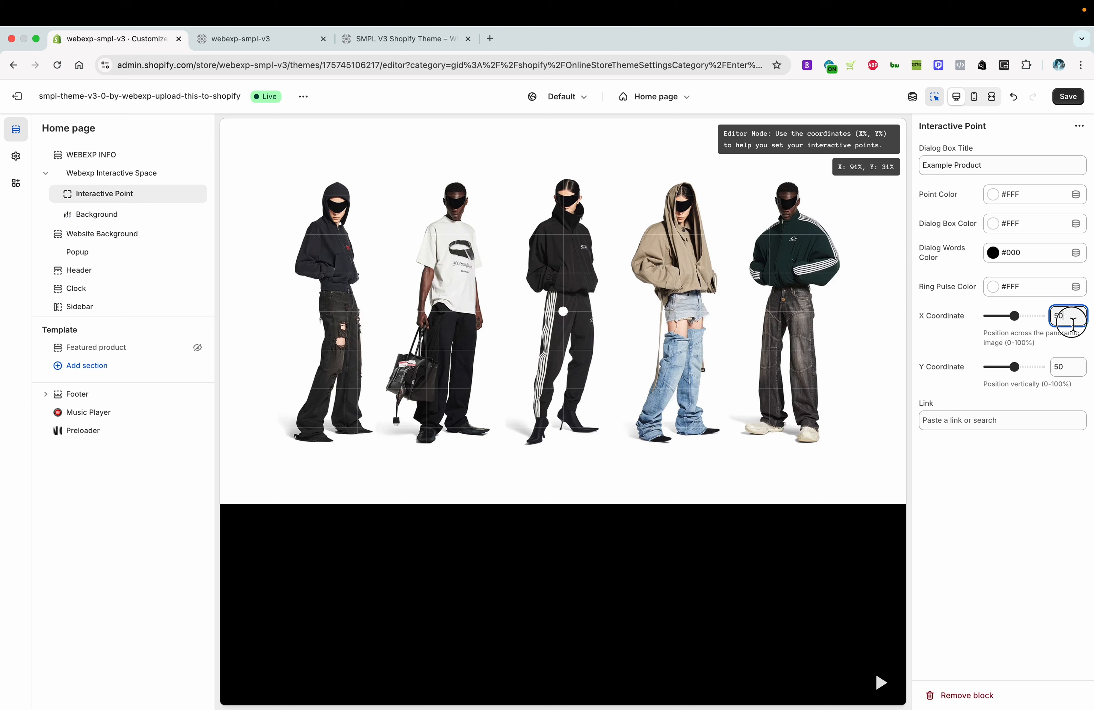
type("17")
double_click(1064, 367)
type("40")
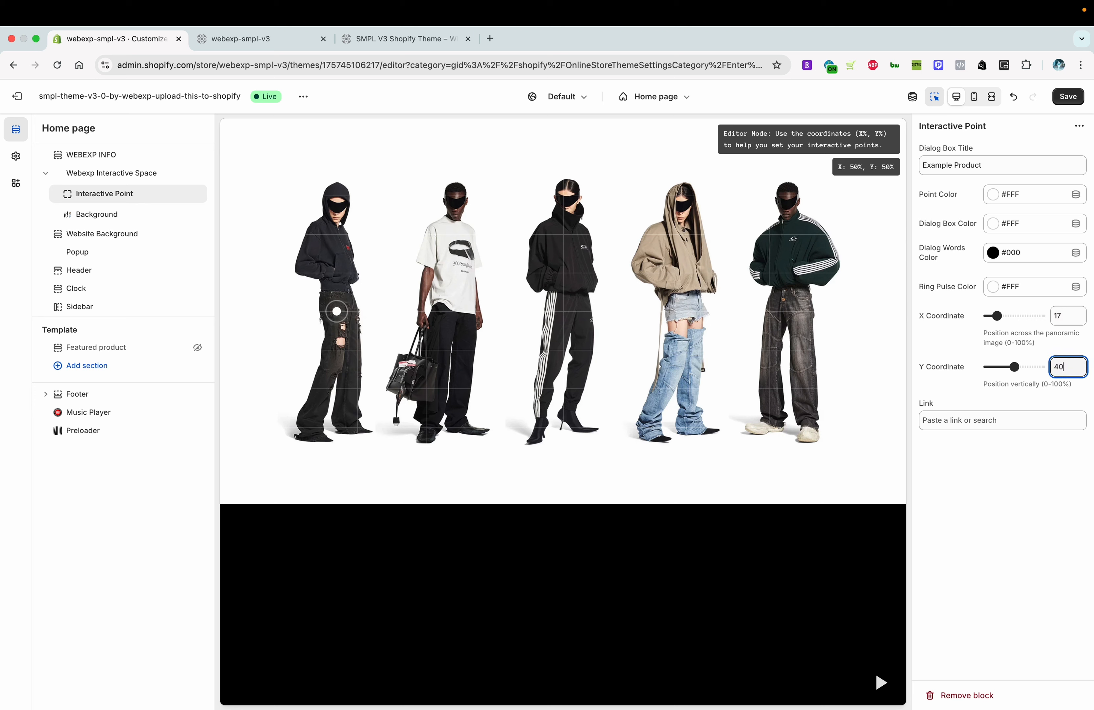
left_click(969, 165)
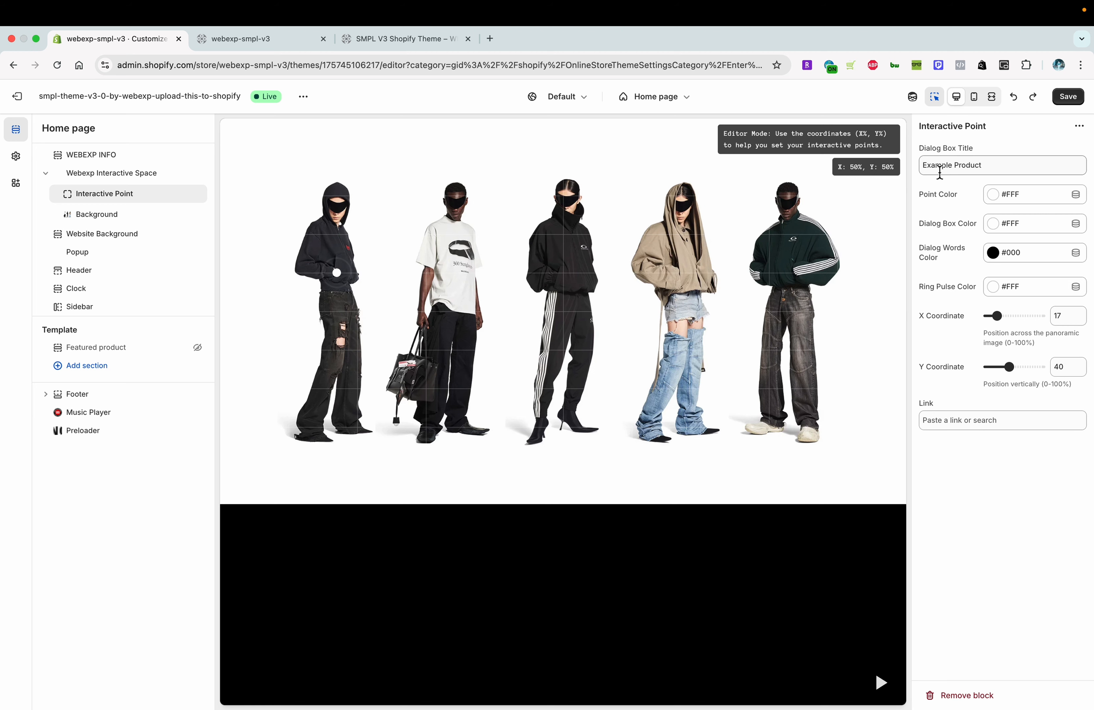
Begin editing the point's Dialog Box Title and open its link choices.
left_click(984, 166)
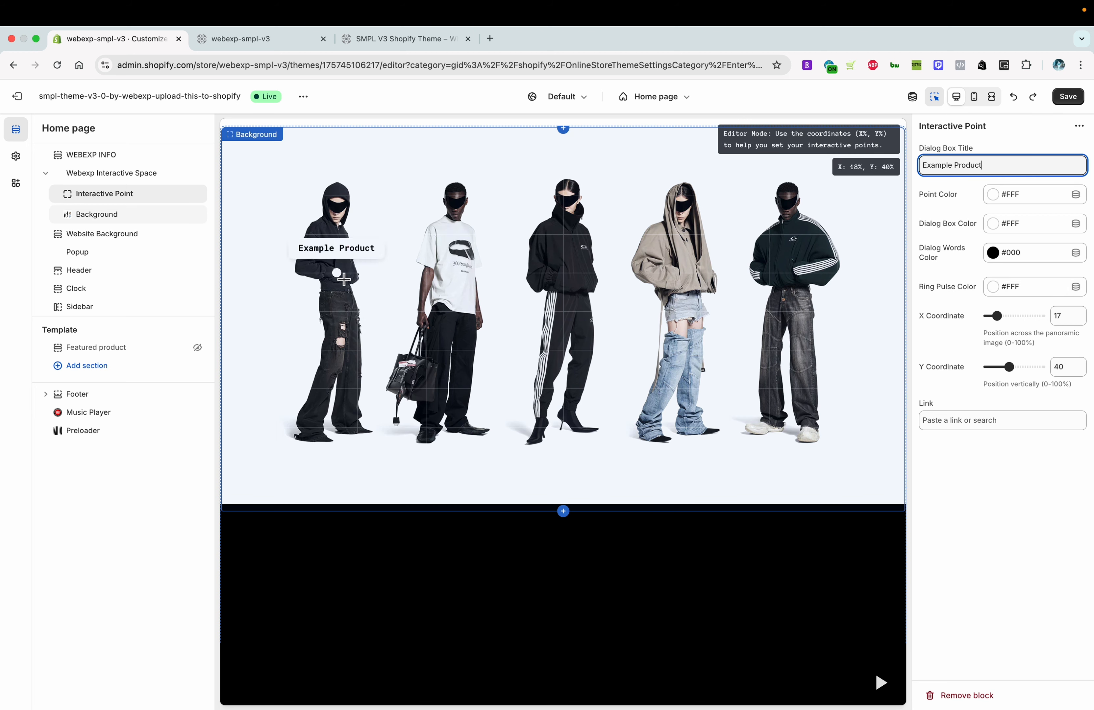
mouse_move(339, 276)
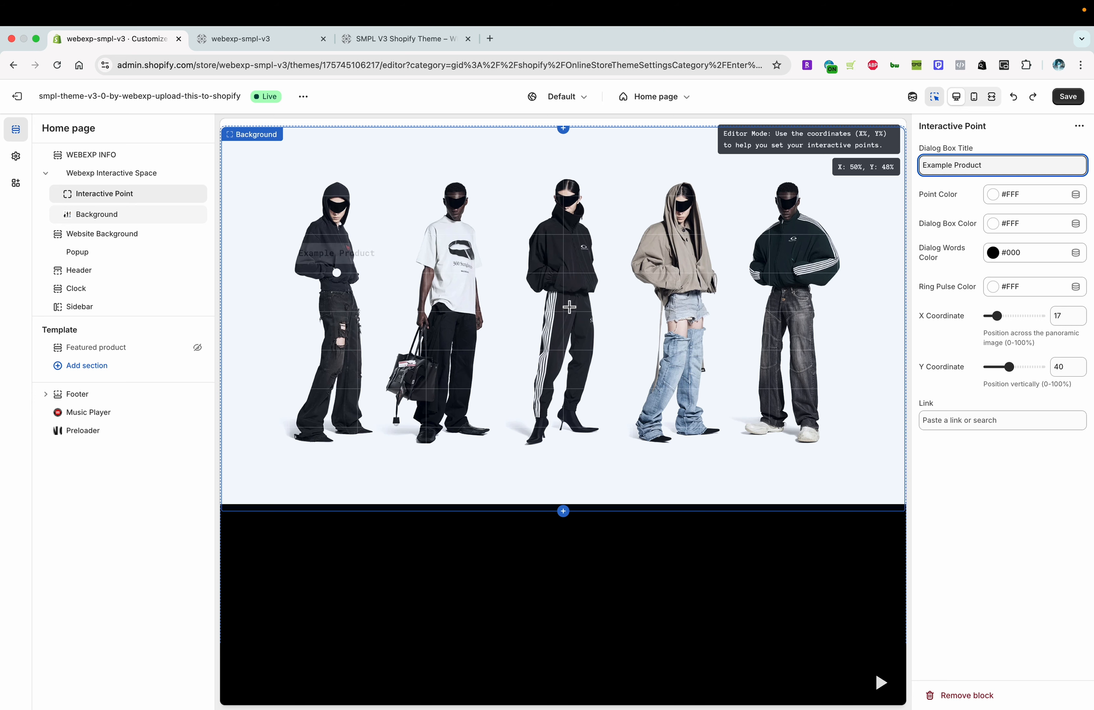
left_click(973, 424)
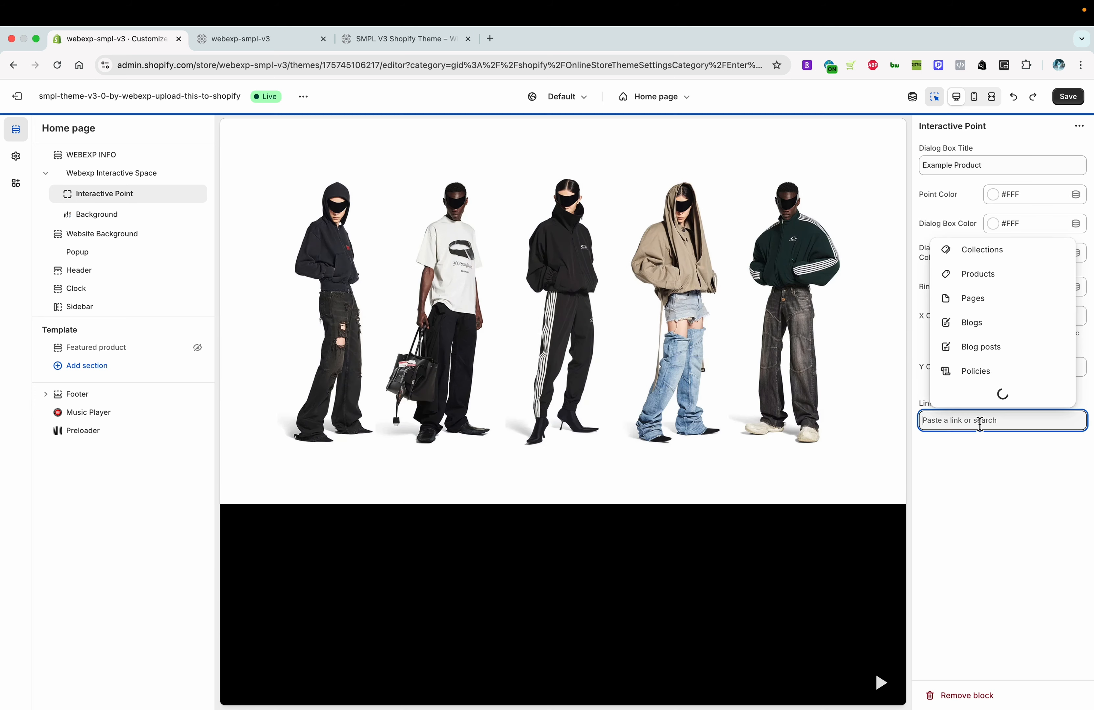
Link the hotspot to Fitted Low-waist Pants in Anthracite, set its Y coordinate to 49, and save.
left_click(992, 306)
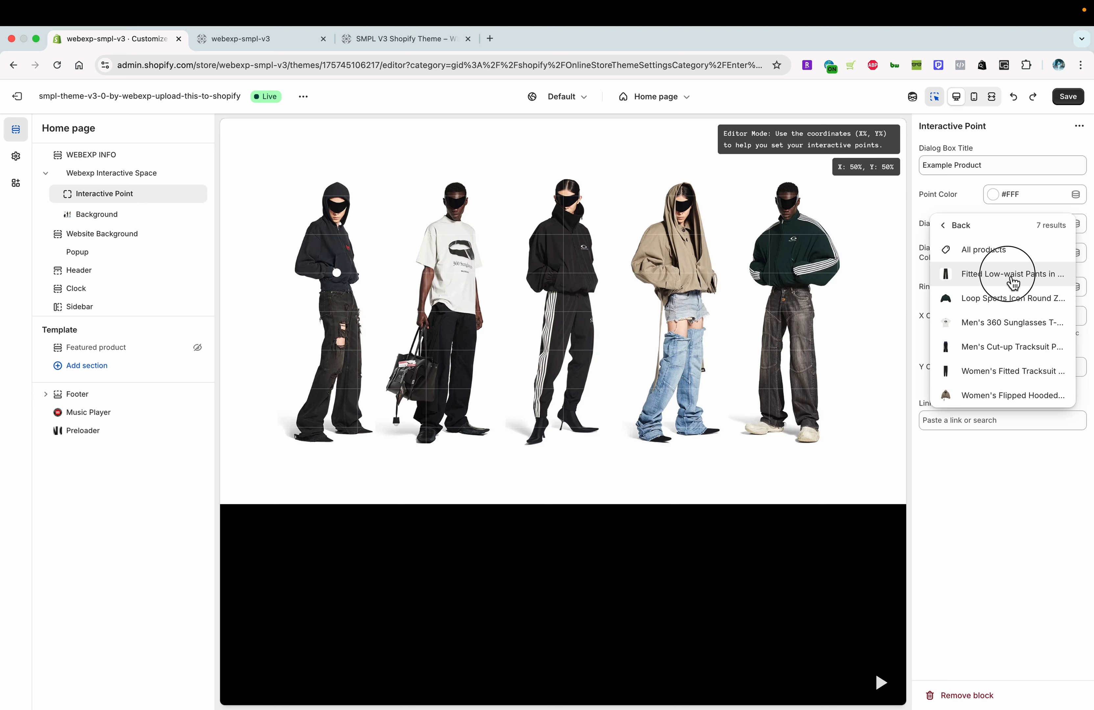
left_click(1014, 281)
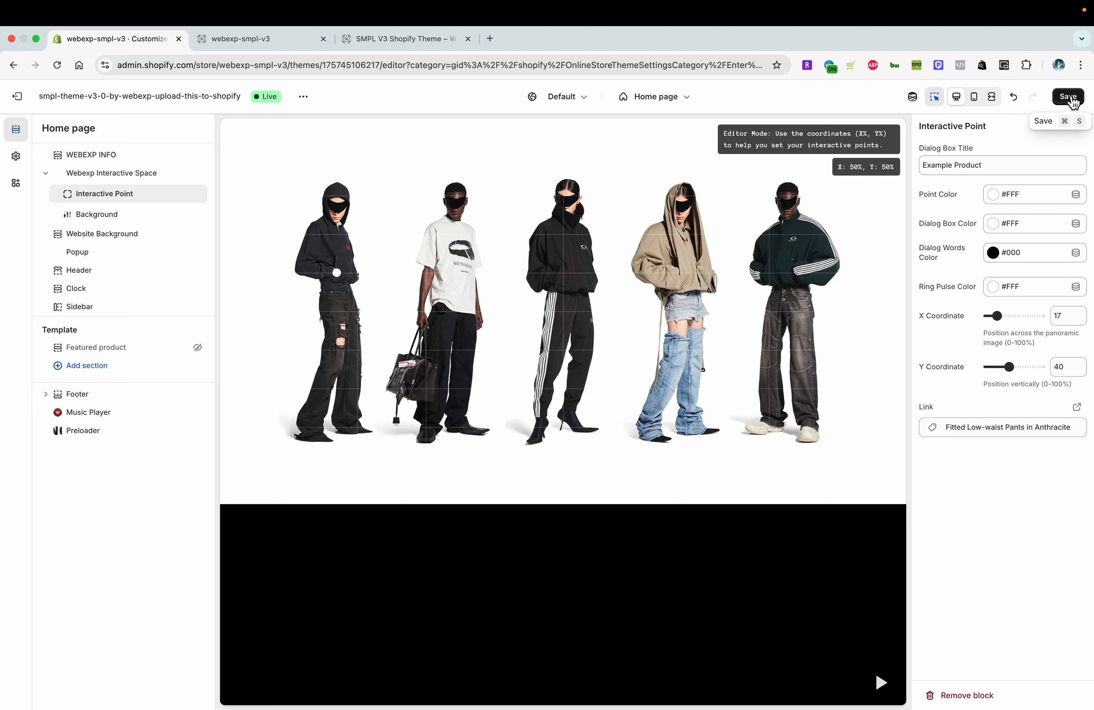
mouse_move(341, 279)
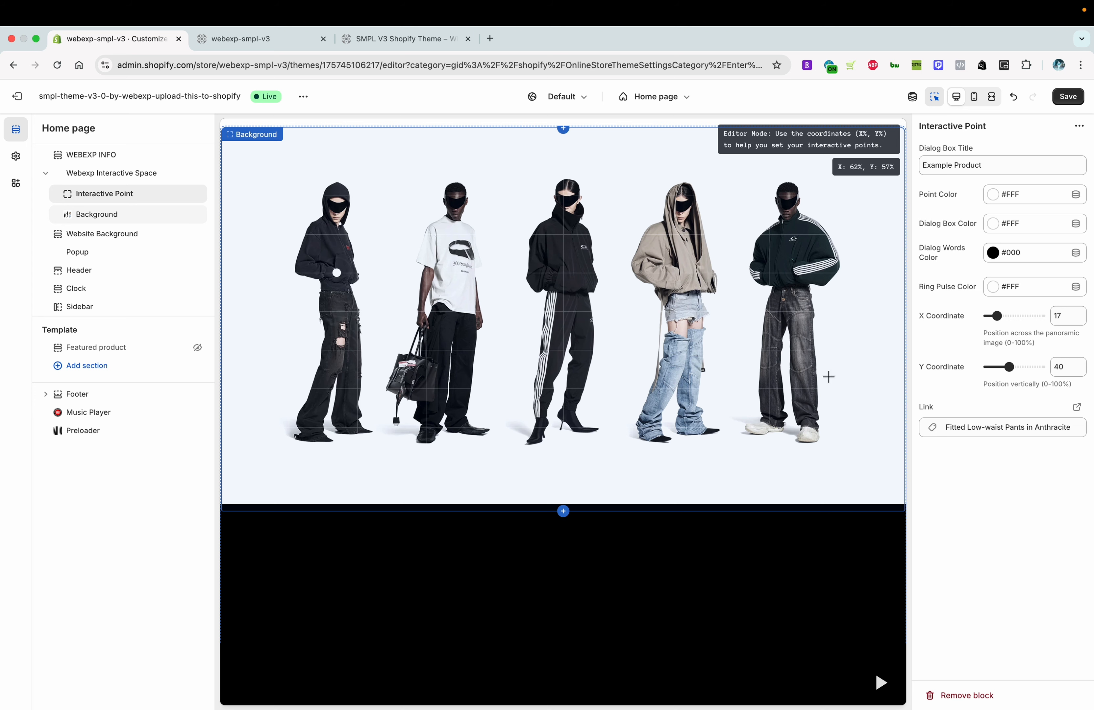
left_click(1063, 369)
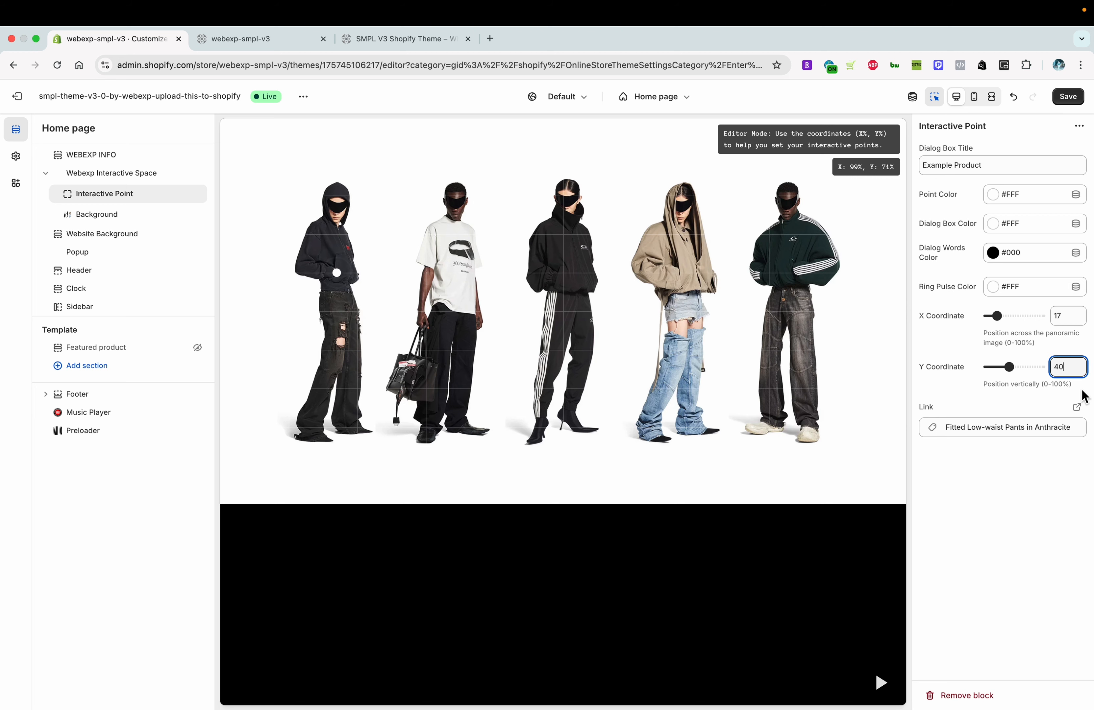
key("BackSpace")
left_click(1045, 522)
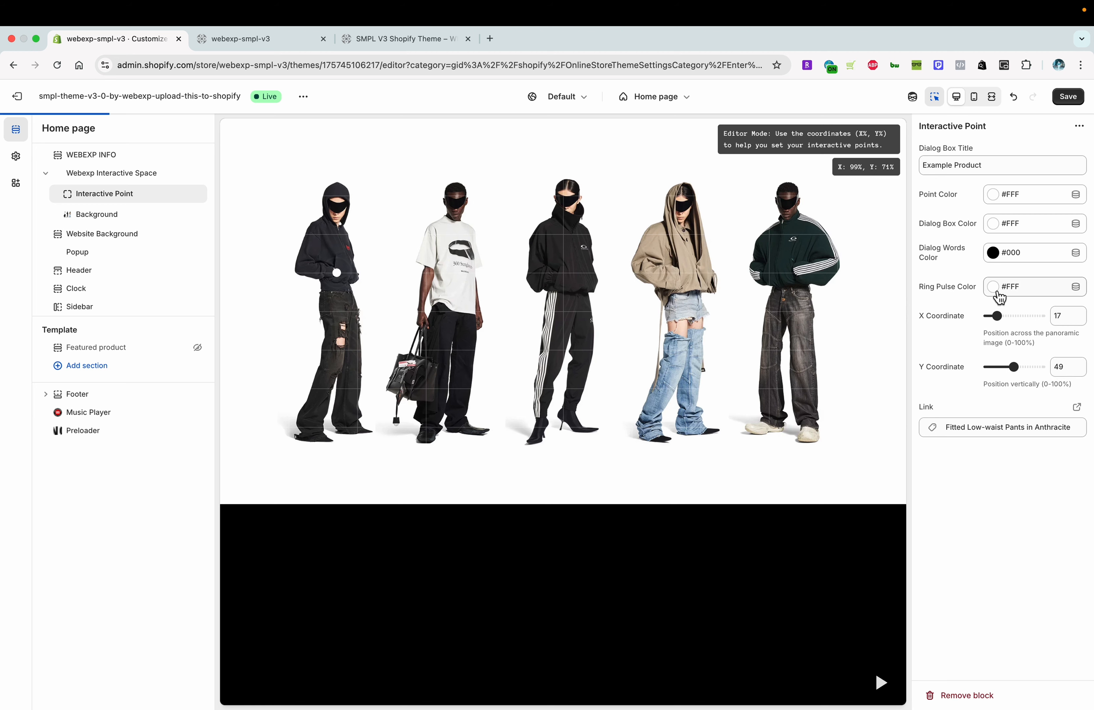
left_click(1065, 97)
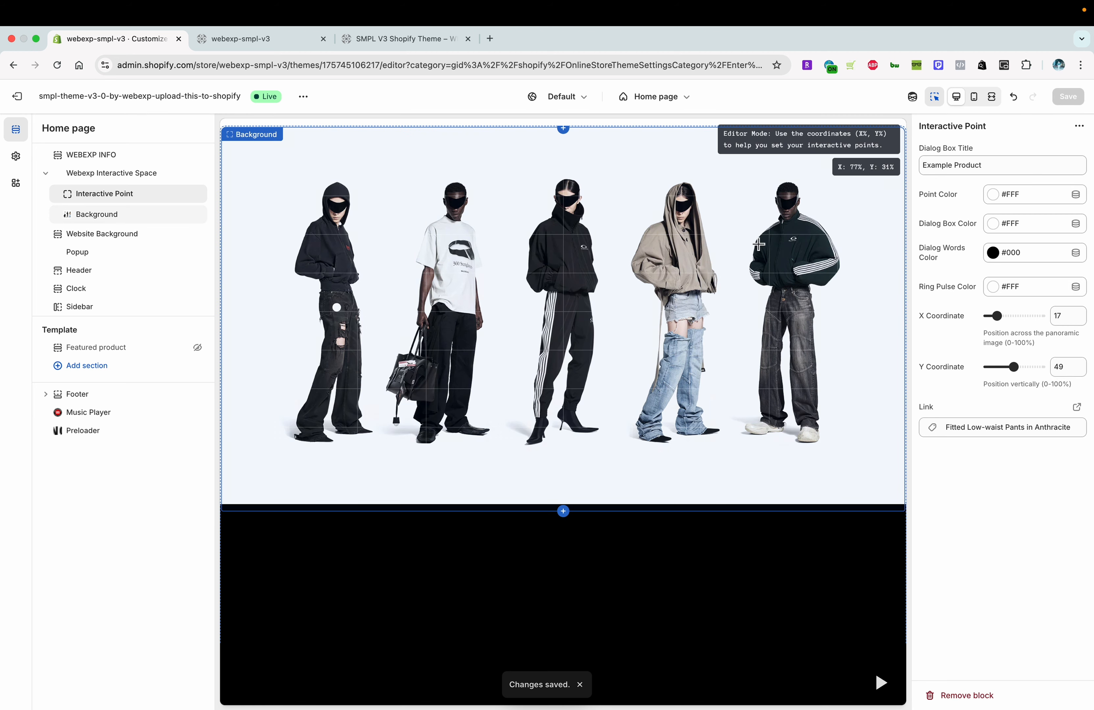
Retitle the hotspot 'Shop Pants' and save.
left_click(303, 97)
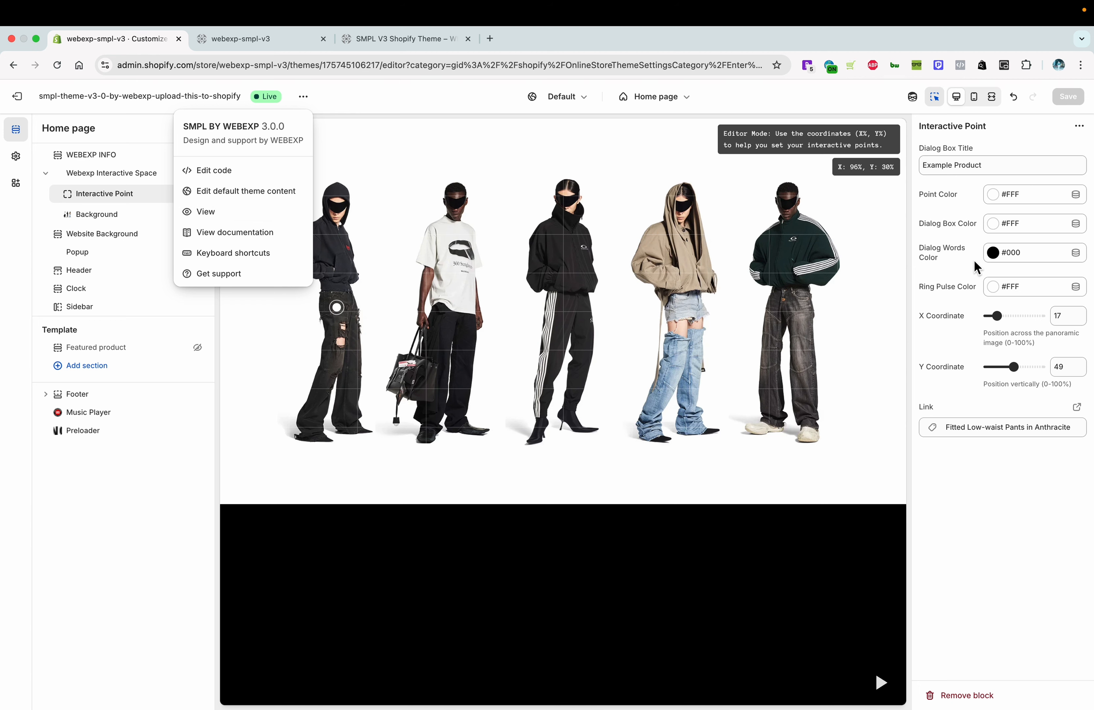
triple_click(950, 166)
type("Pants")
type("Shop")
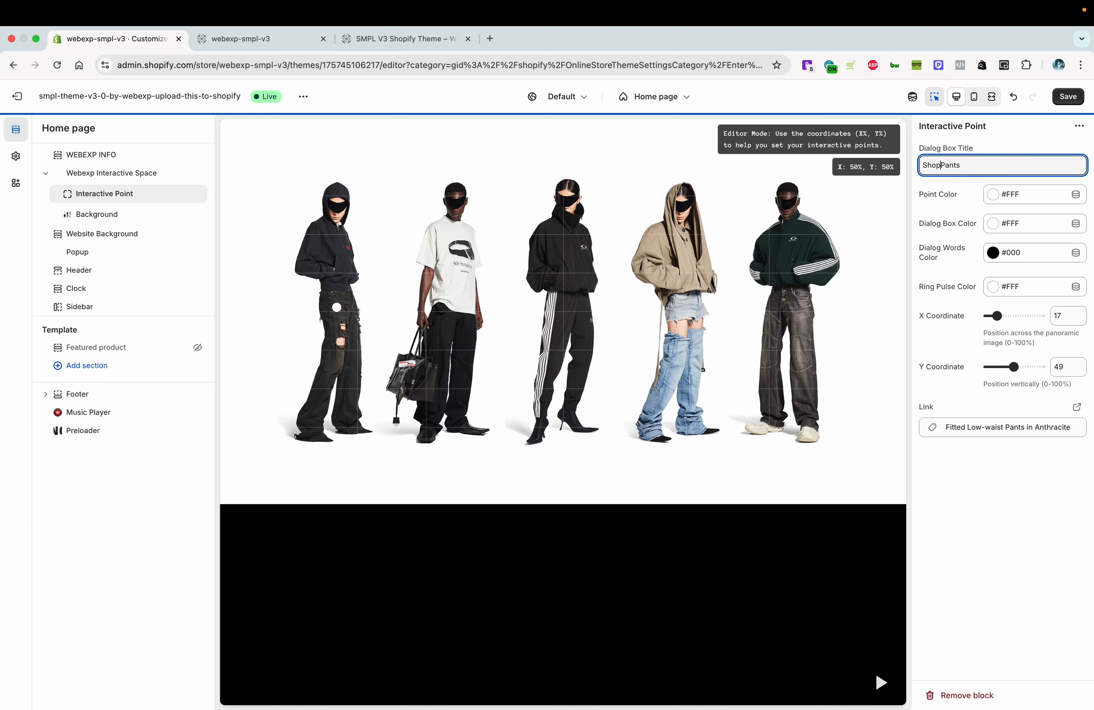
left_click(1065, 97)
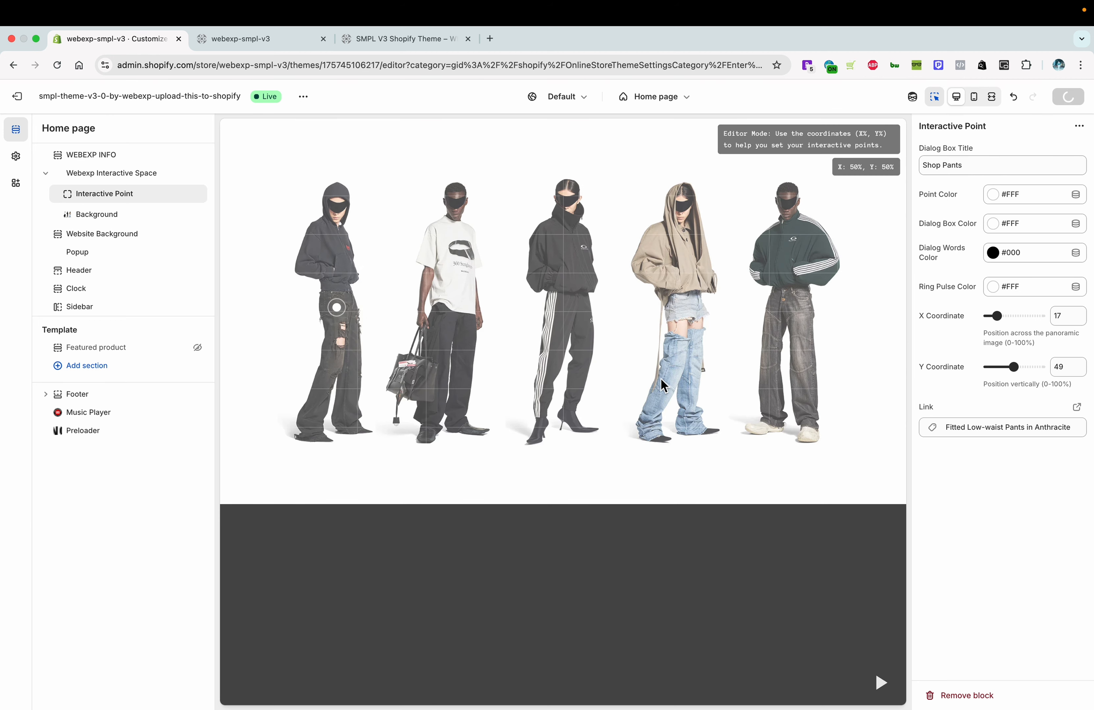
mouse_move(342, 292)
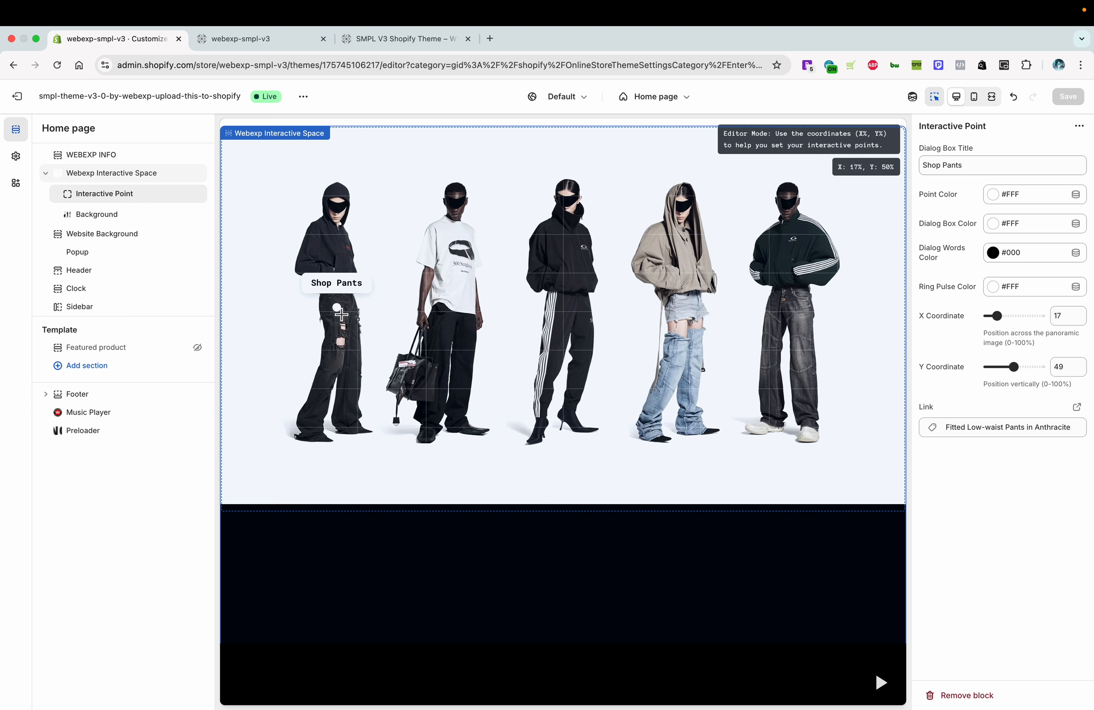
mouse_move(137, 235)
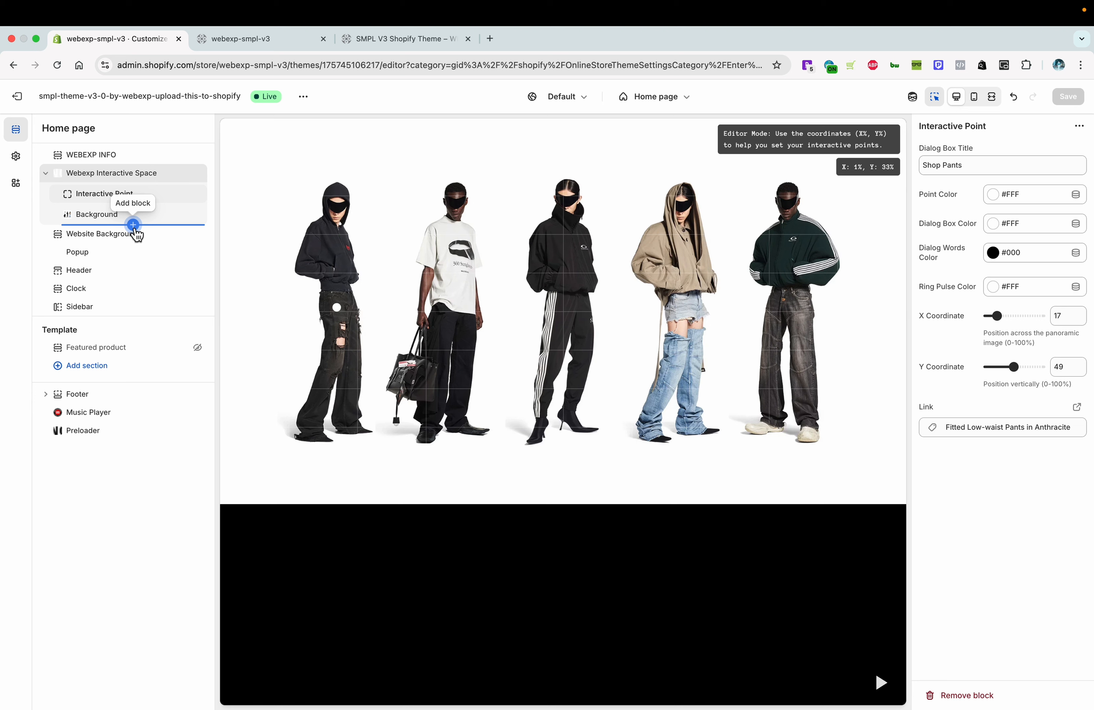
Add a left-pointing Transition Arrow block with Black Ice (Black) blur at intensity 10, and save.
left_click(133, 225)
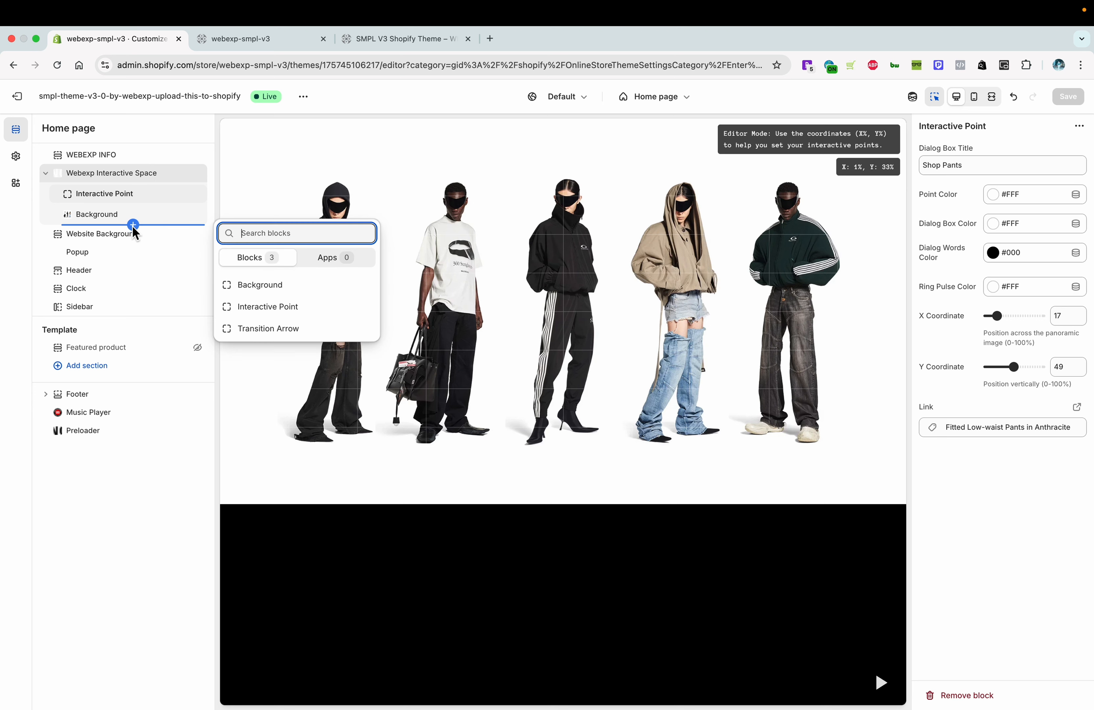
left_click(271, 328)
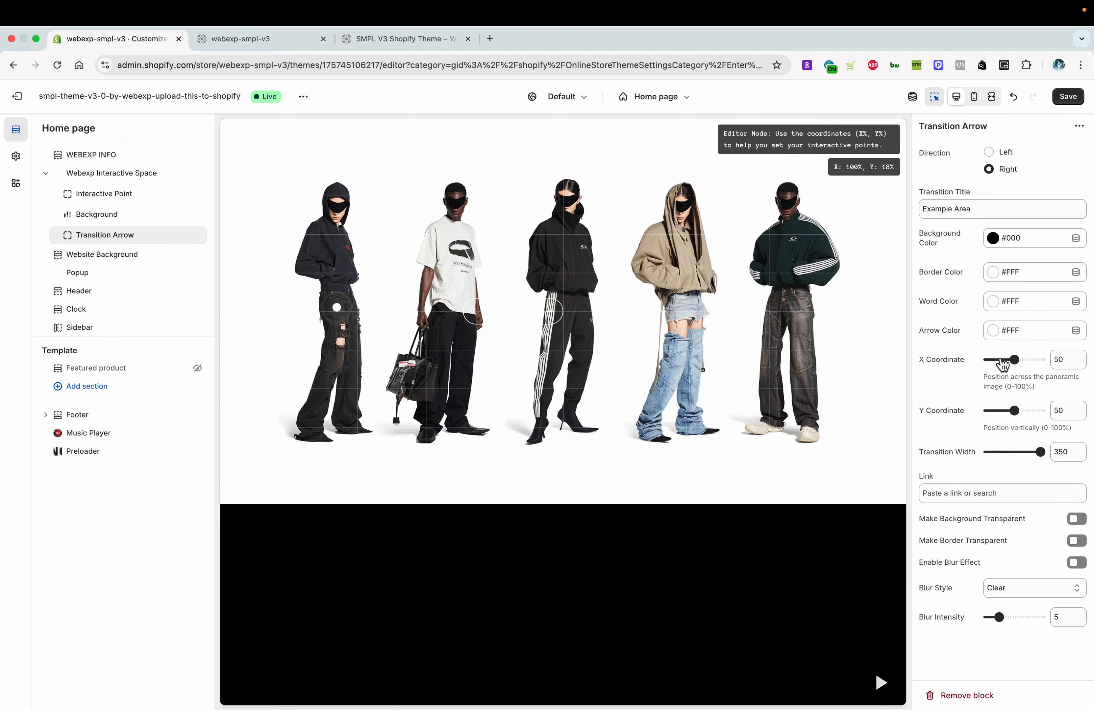
left_click(1077, 562)
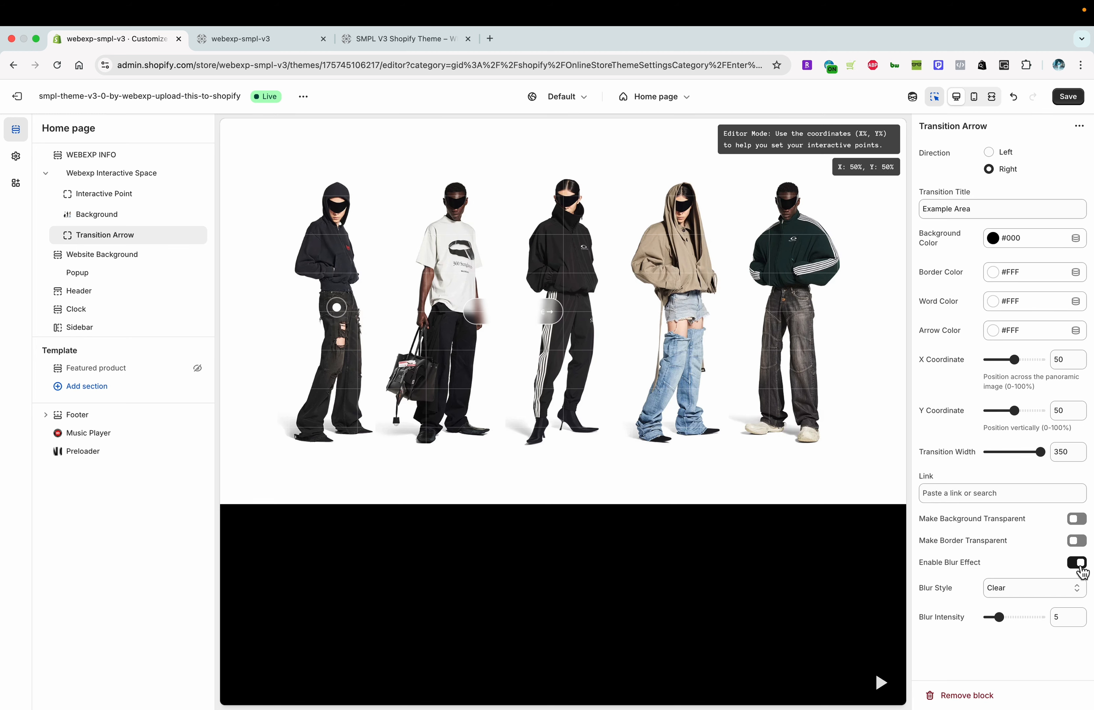
left_click(1060, 591)
left_click(1051, 617)
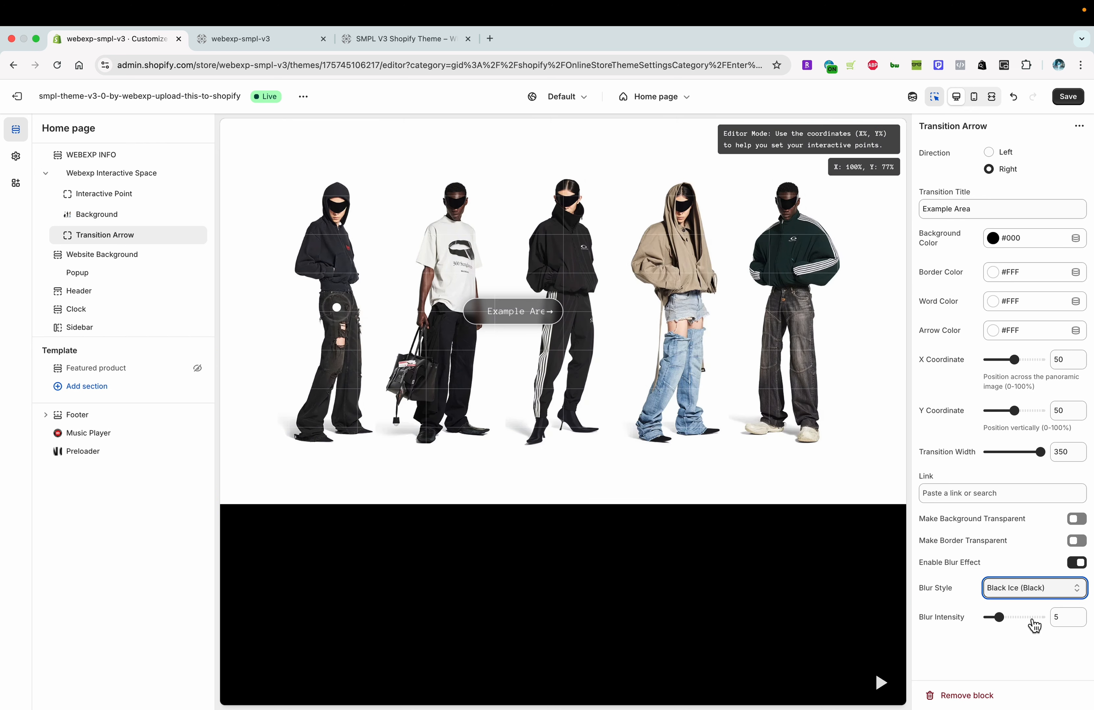
left_click(1013, 618)
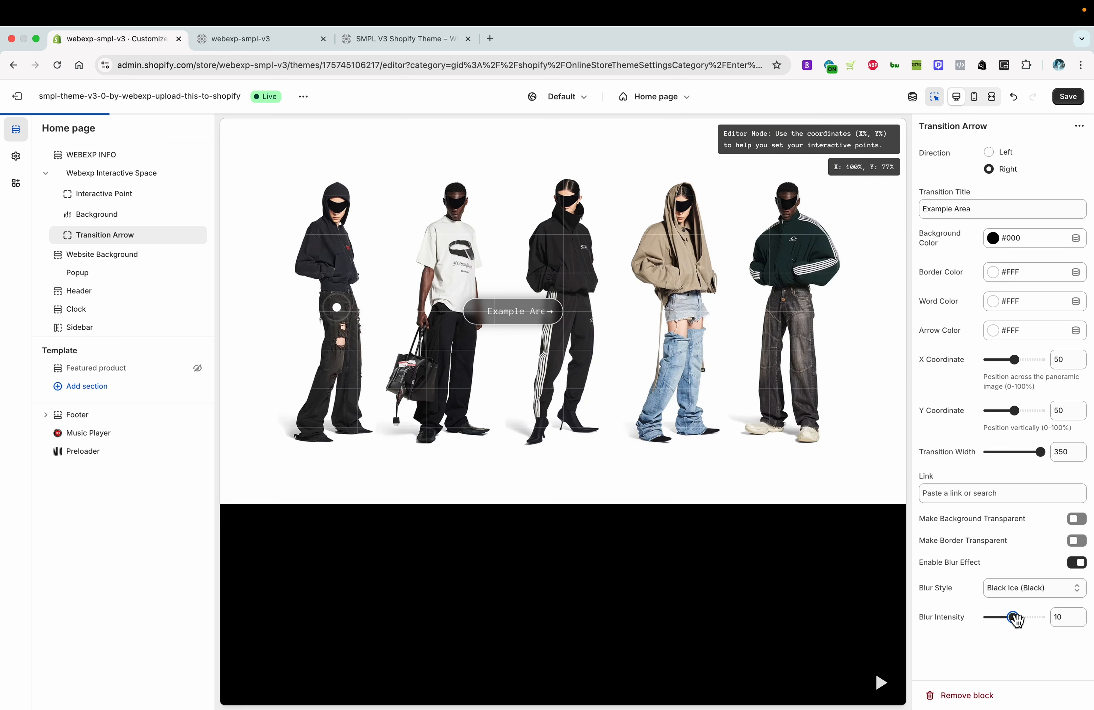
left_click(992, 154)
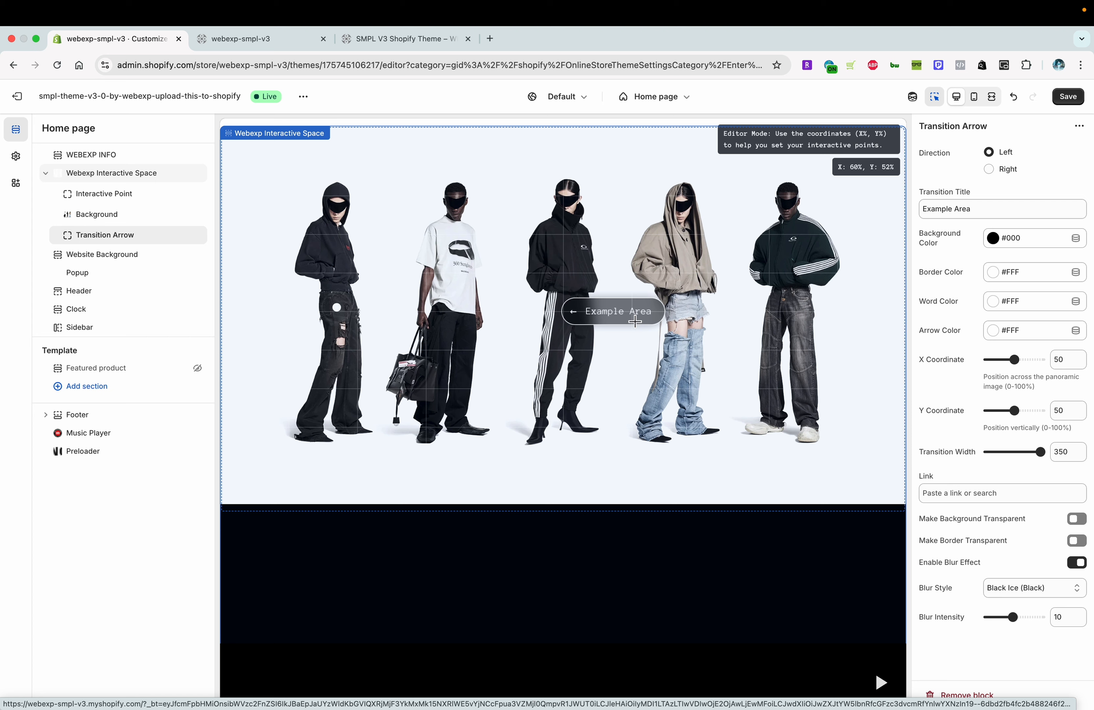
key("super+s")
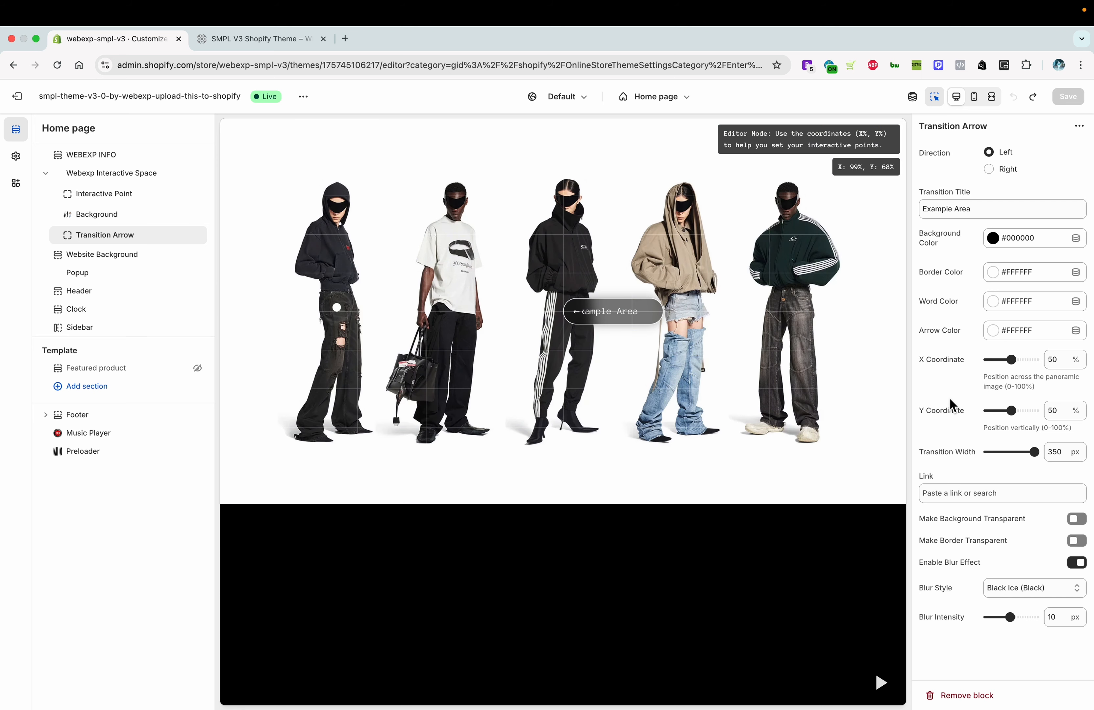
Drag the arrow to X coordinate 10 near the image's left edge and save.
left_click(1009, 360)
left_click_drag(1010, 361, 993, 361)
left_click(1070, 100)
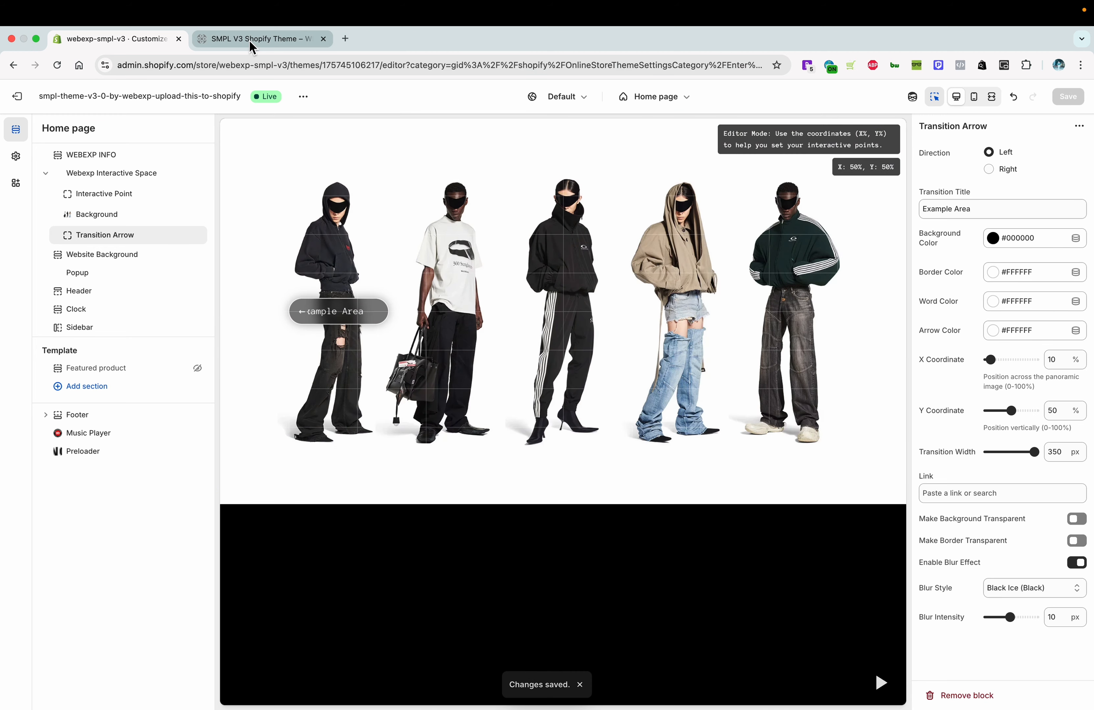
View the live storefront in a new tab to check the arrow, then return to the theme editor.
left_click(302, 96)
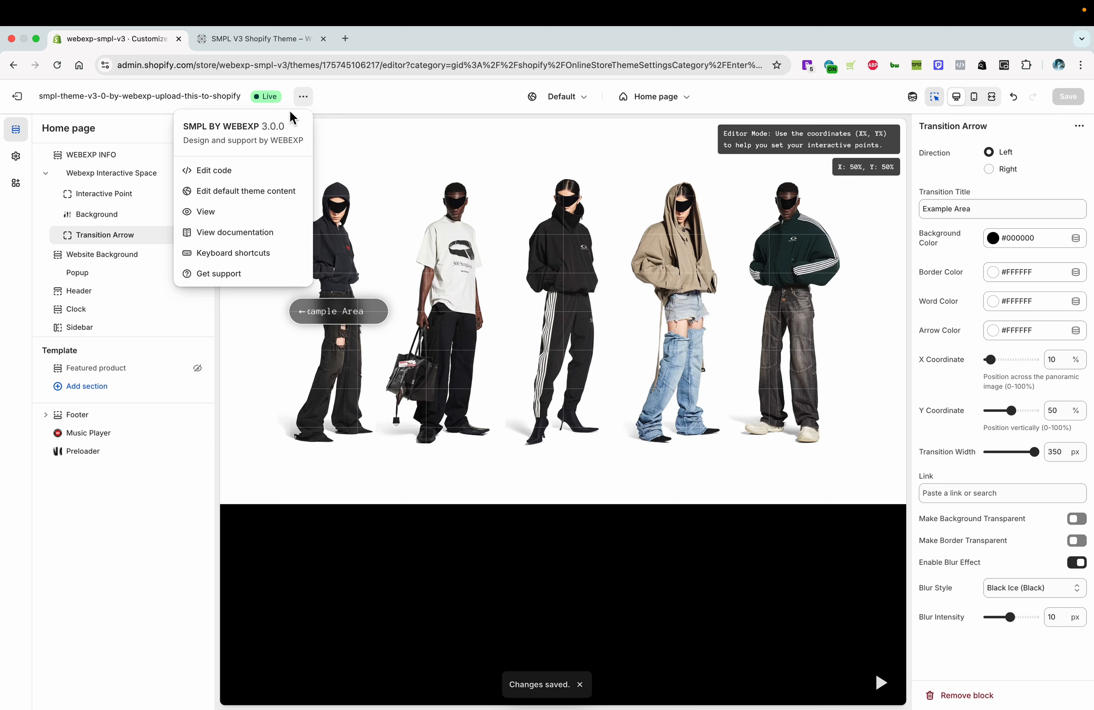
left_click(228, 212)
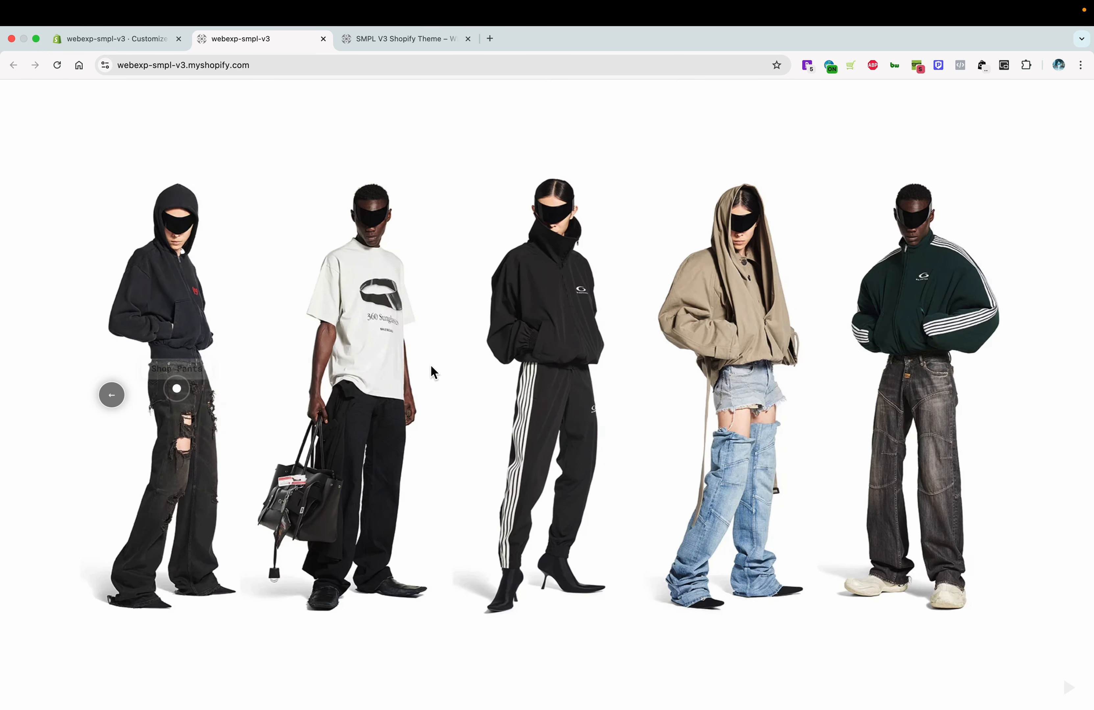
mouse_move(115, 398)
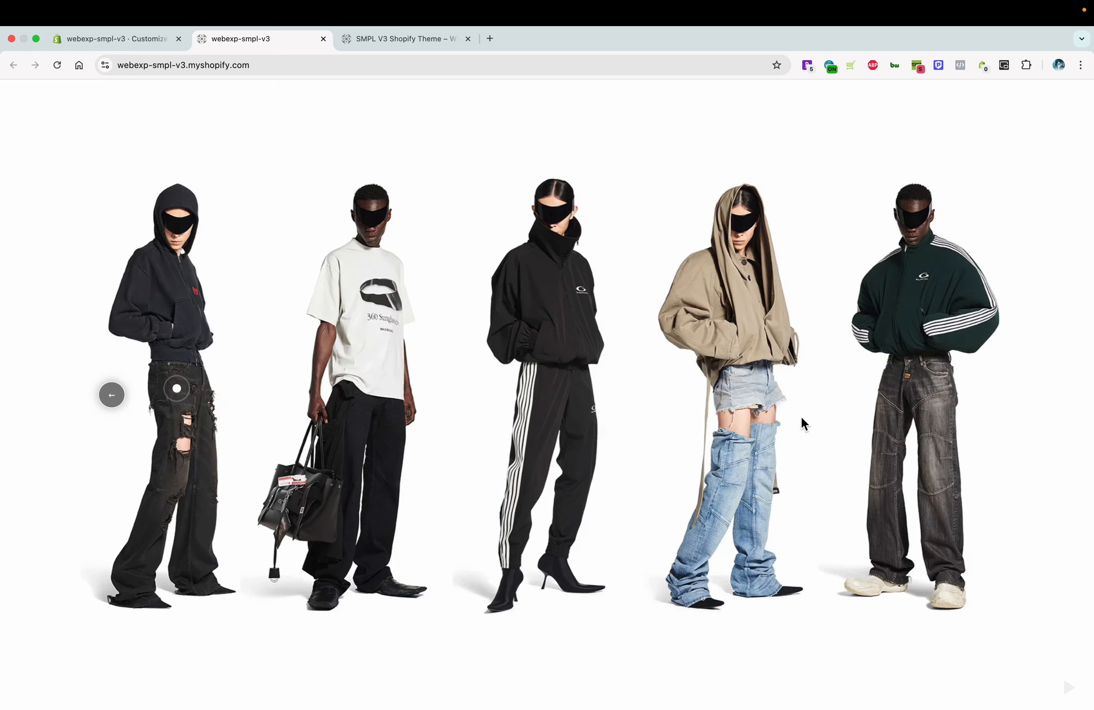
key("ctrl+shift+Tab")
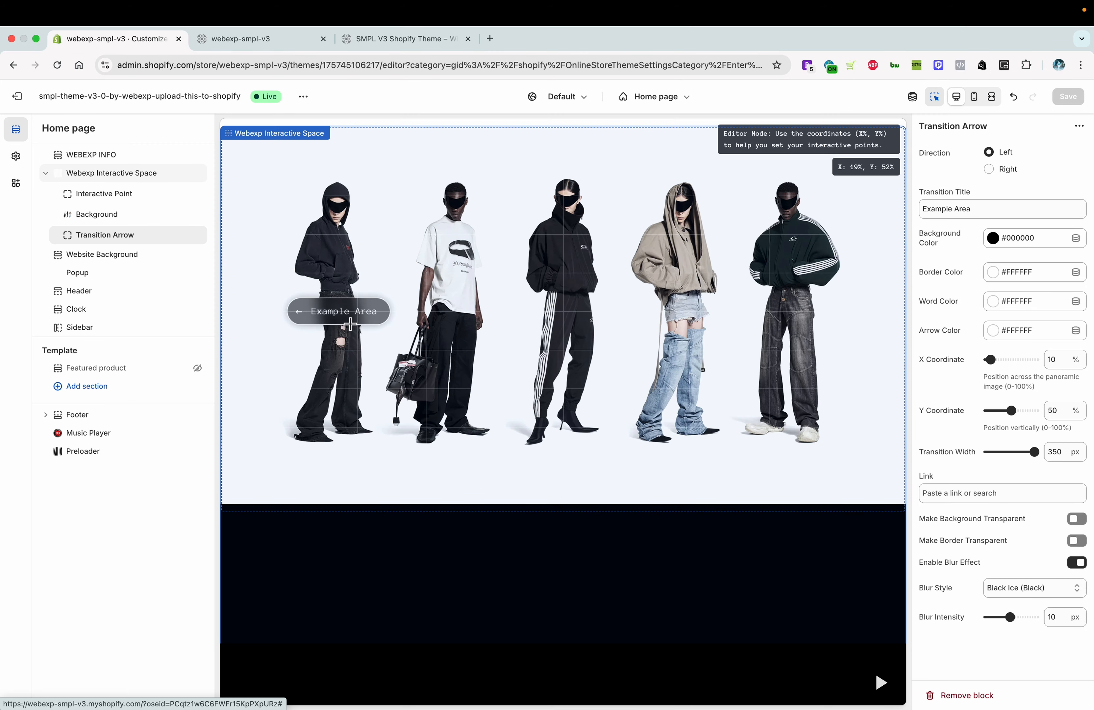
left_click(987, 493)
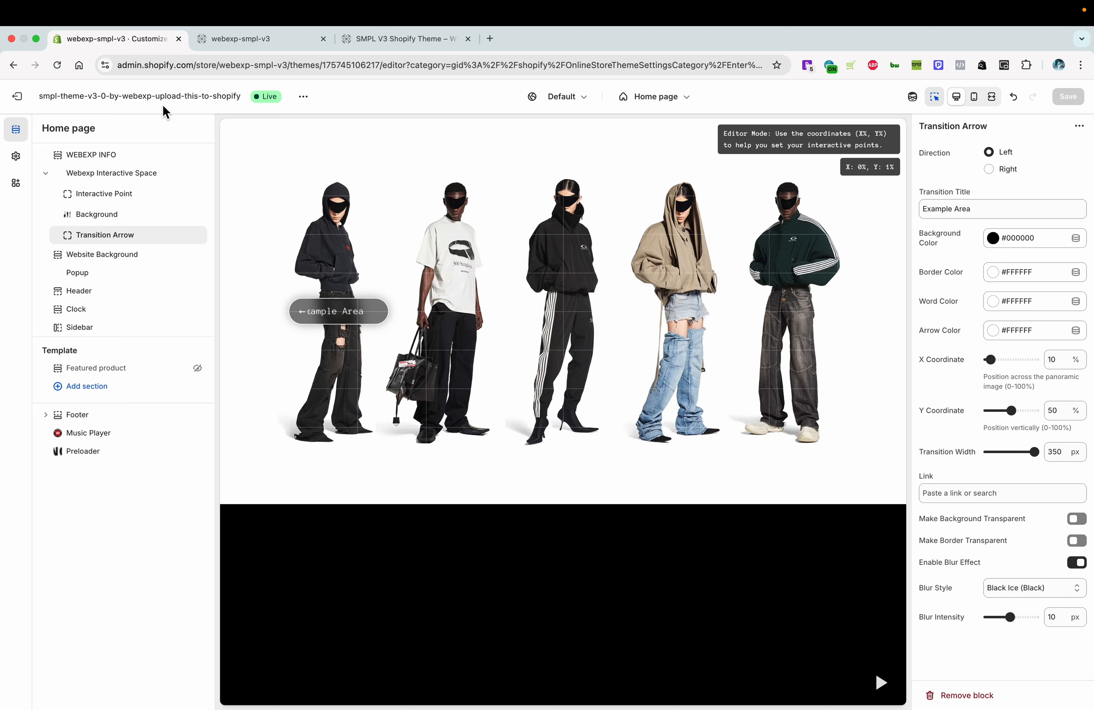
right_click(23, 98)
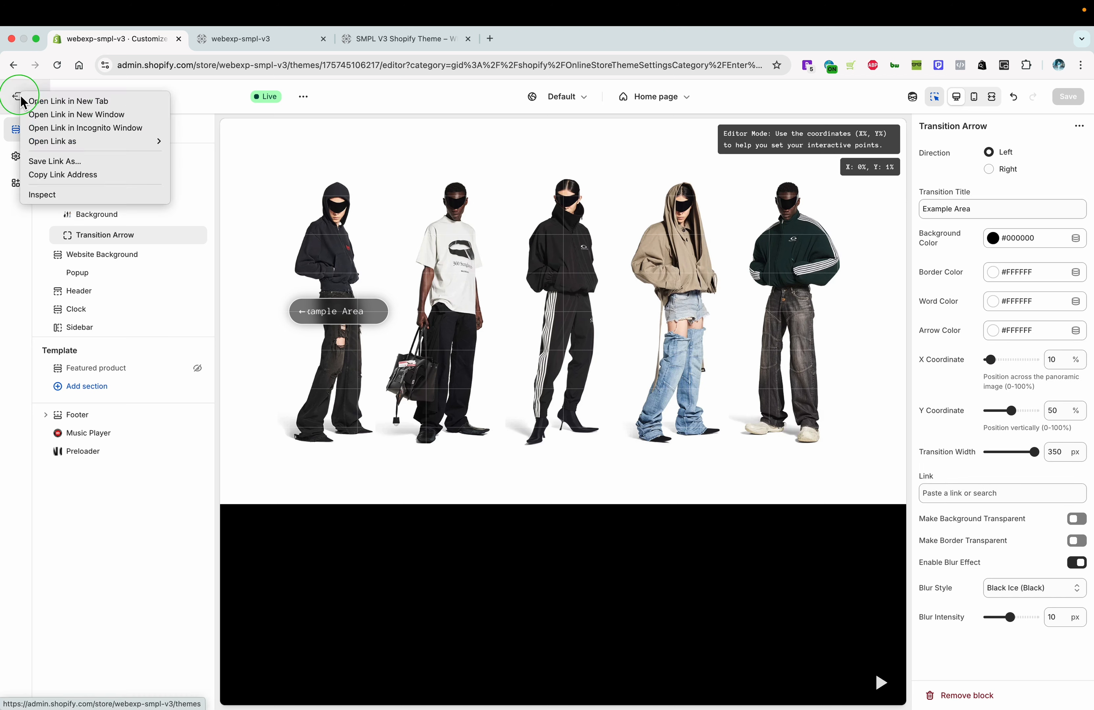
Open the store admin's Online Store Pages list in a new tab and start a new page.
left_click(58, 100)
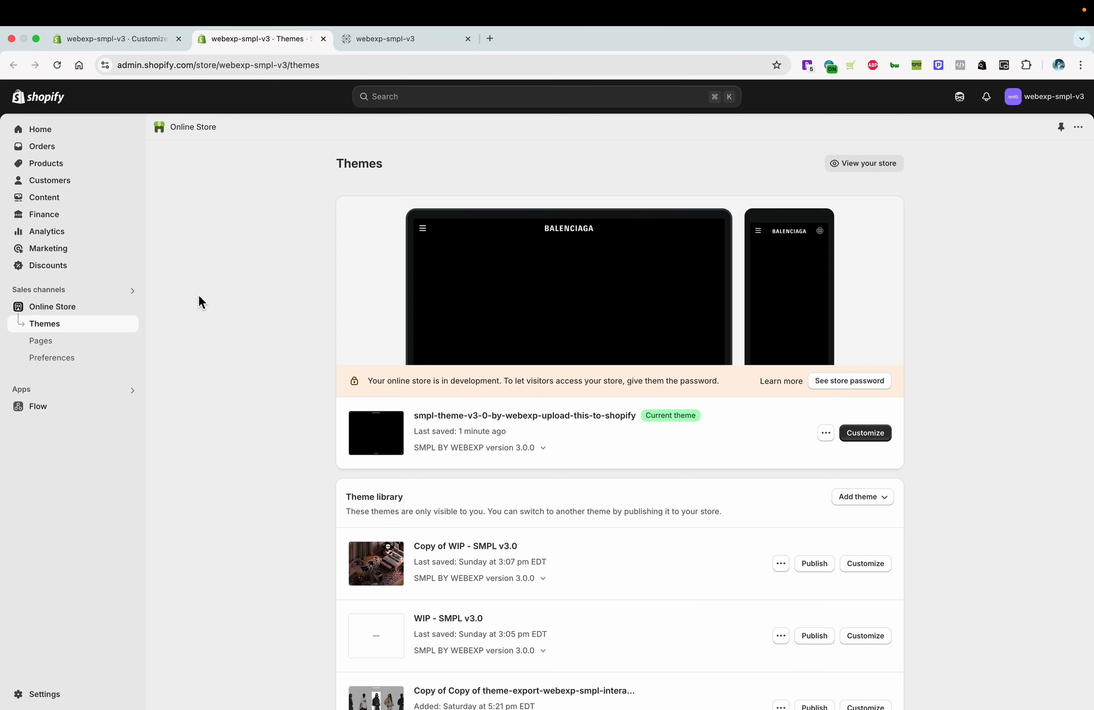
left_click(71, 314)
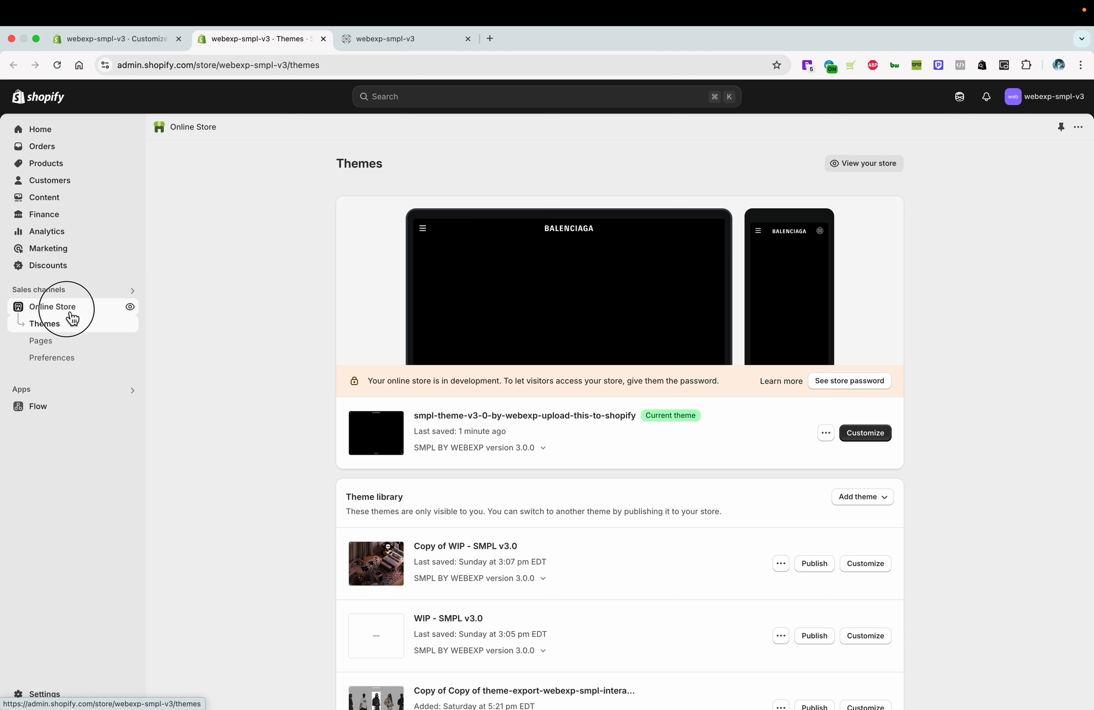
left_click(66, 348)
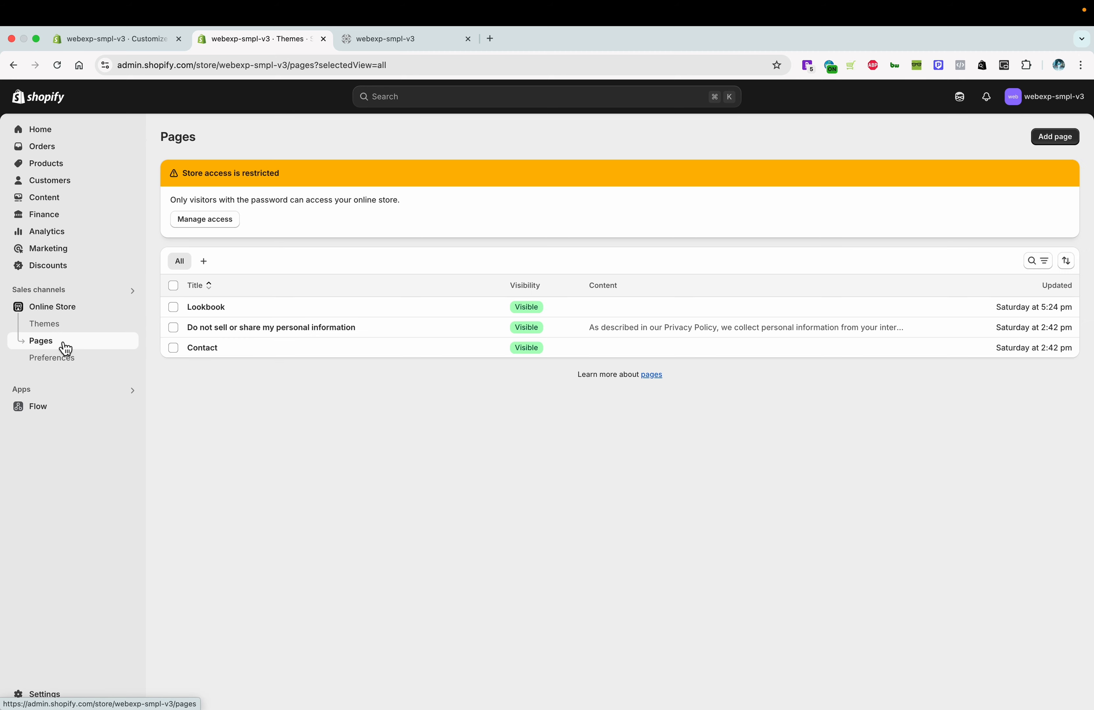
left_click(1061, 144)
Create the visible page 'Interactive Space 2' using the webexp-space-2 template.
left_click(440, 196)
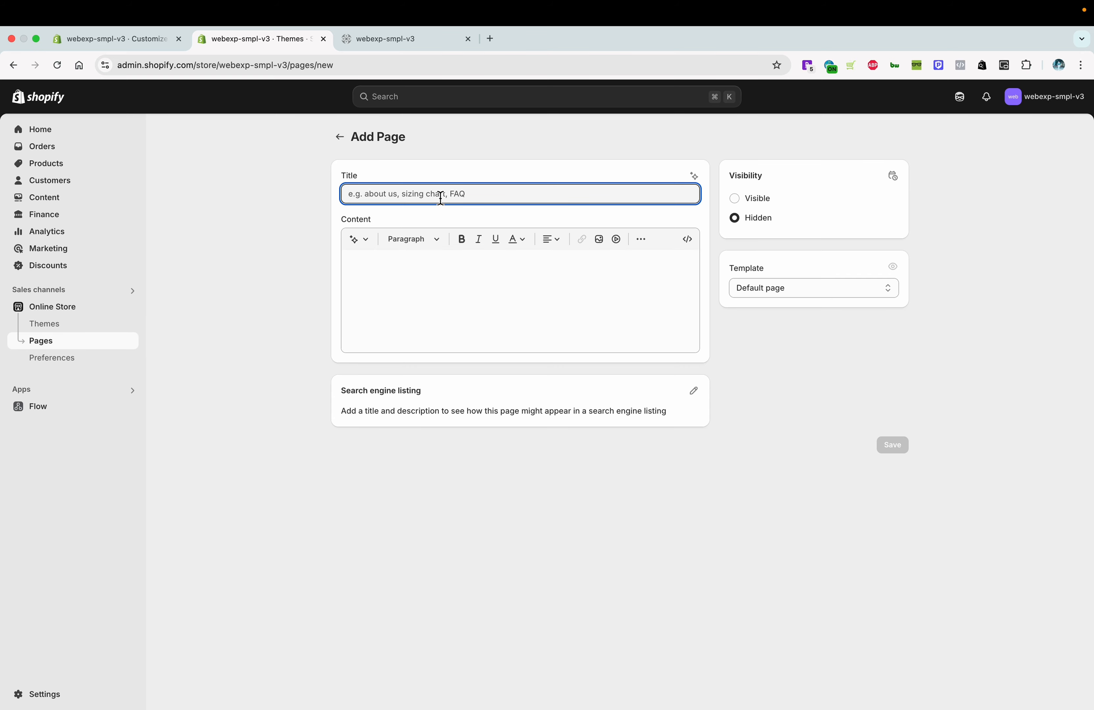
type("Interactive Space 2")
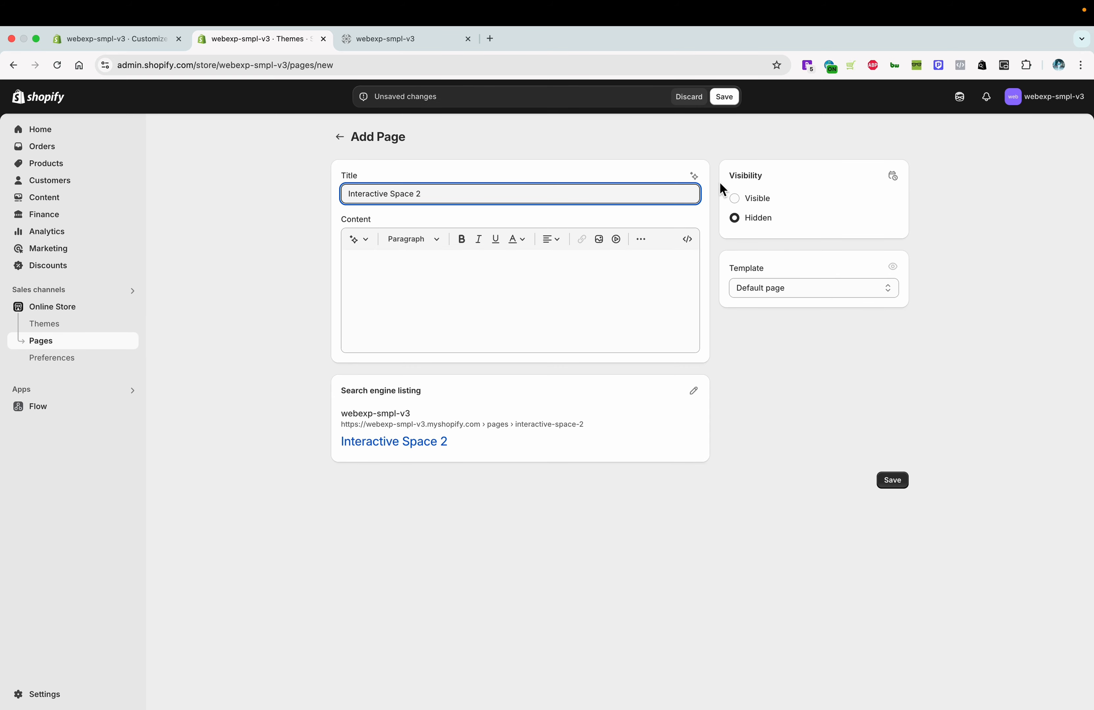
left_click(741, 200)
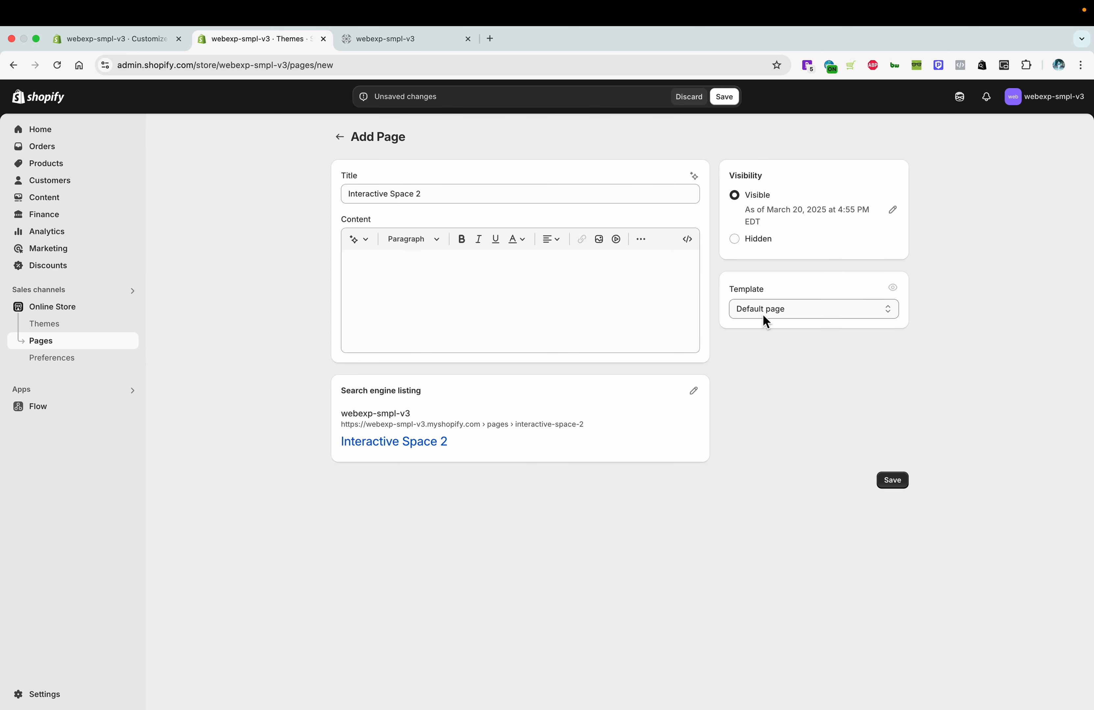
left_click(856, 318)
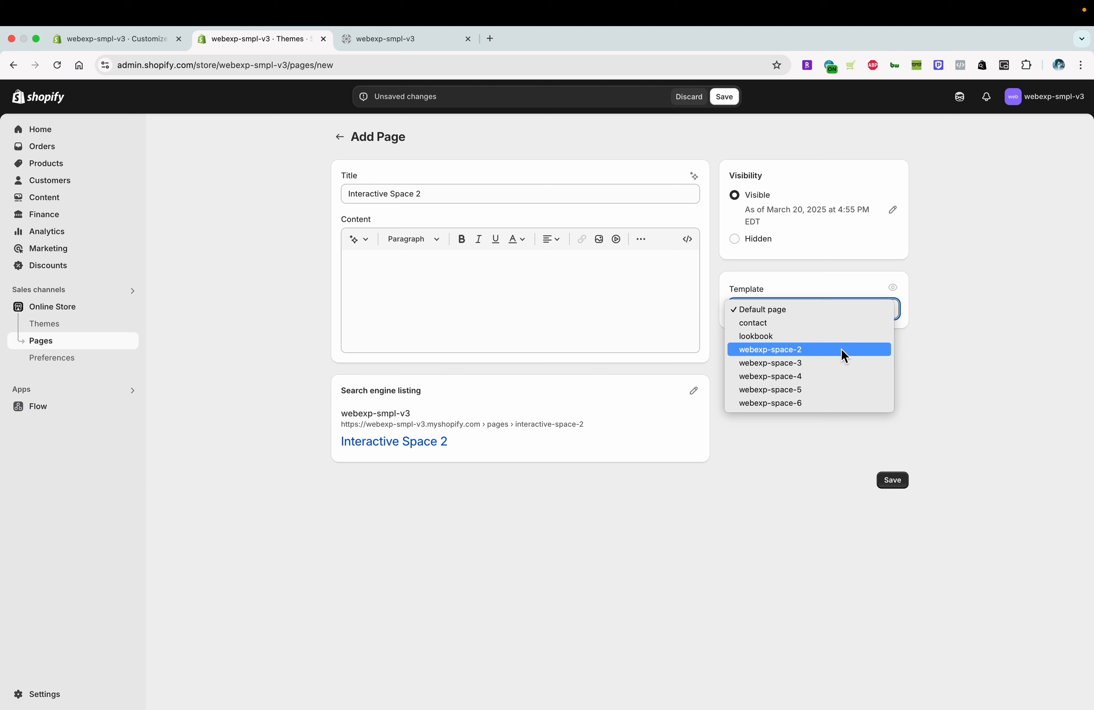
left_click(812, 351)
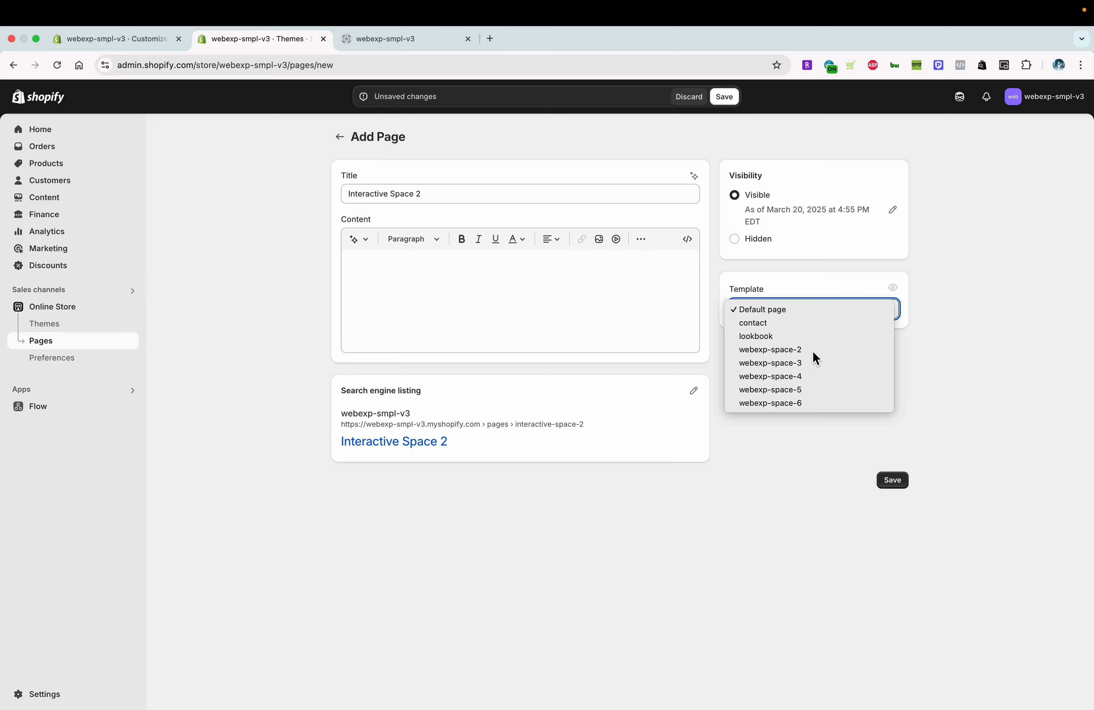
left_click(737, 102)
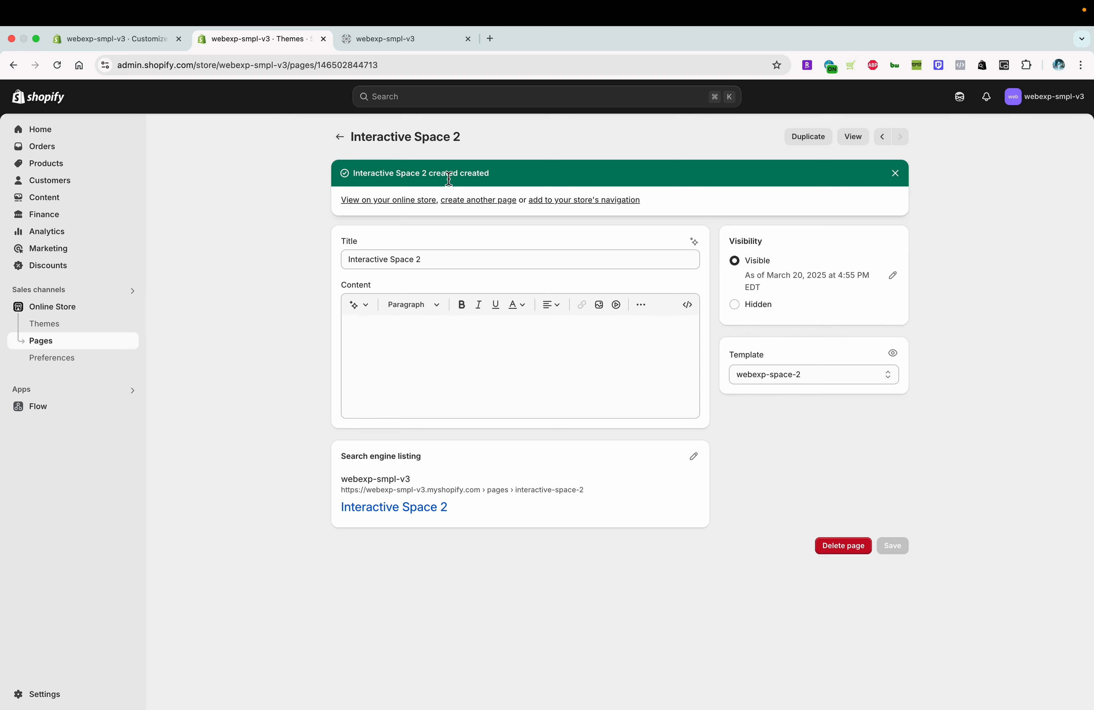
Review the available page templates, then go back to the theme editor.
left_click(790, 371)
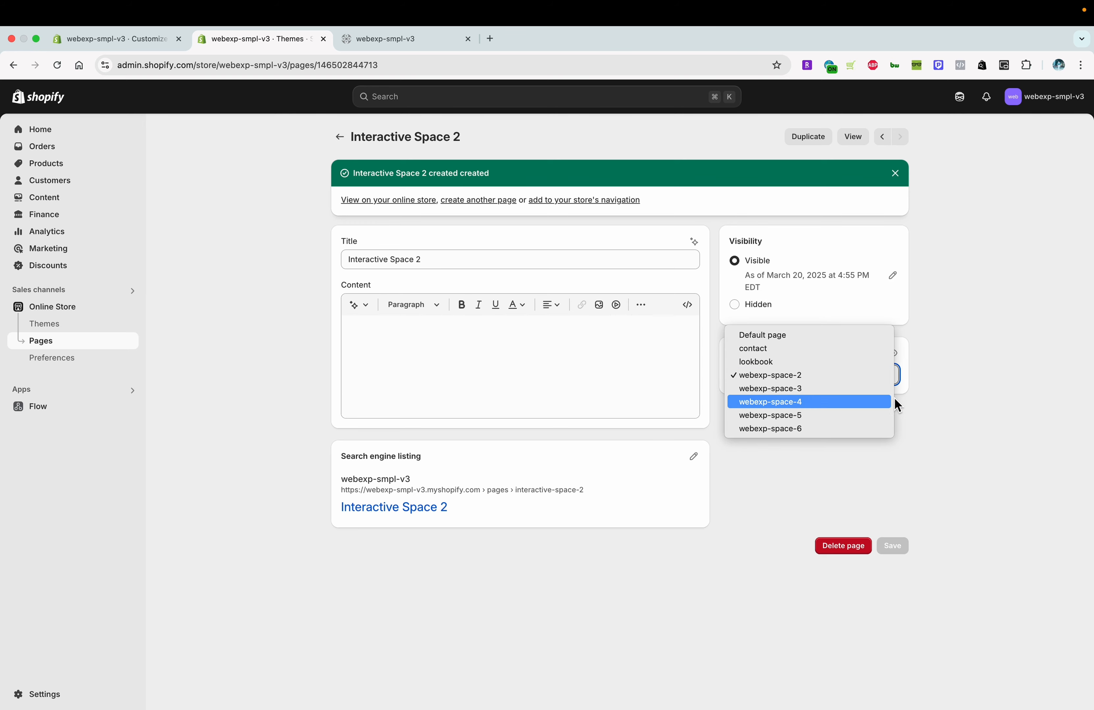
key("super+bracketleft")
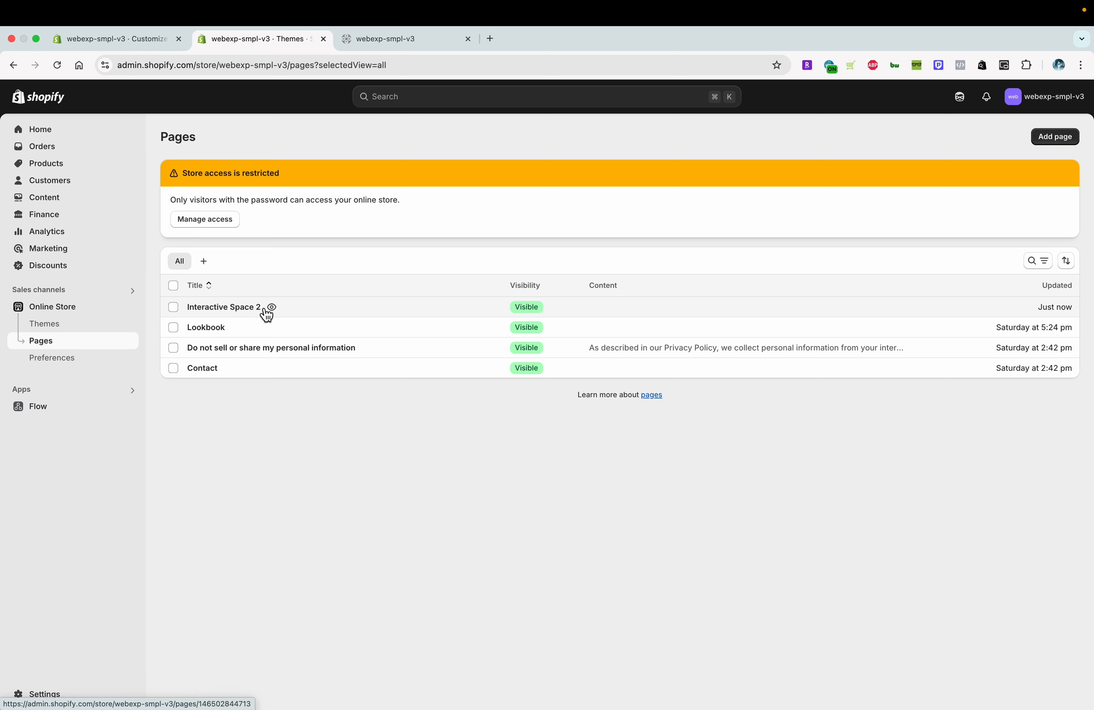
left_click(115, 39)
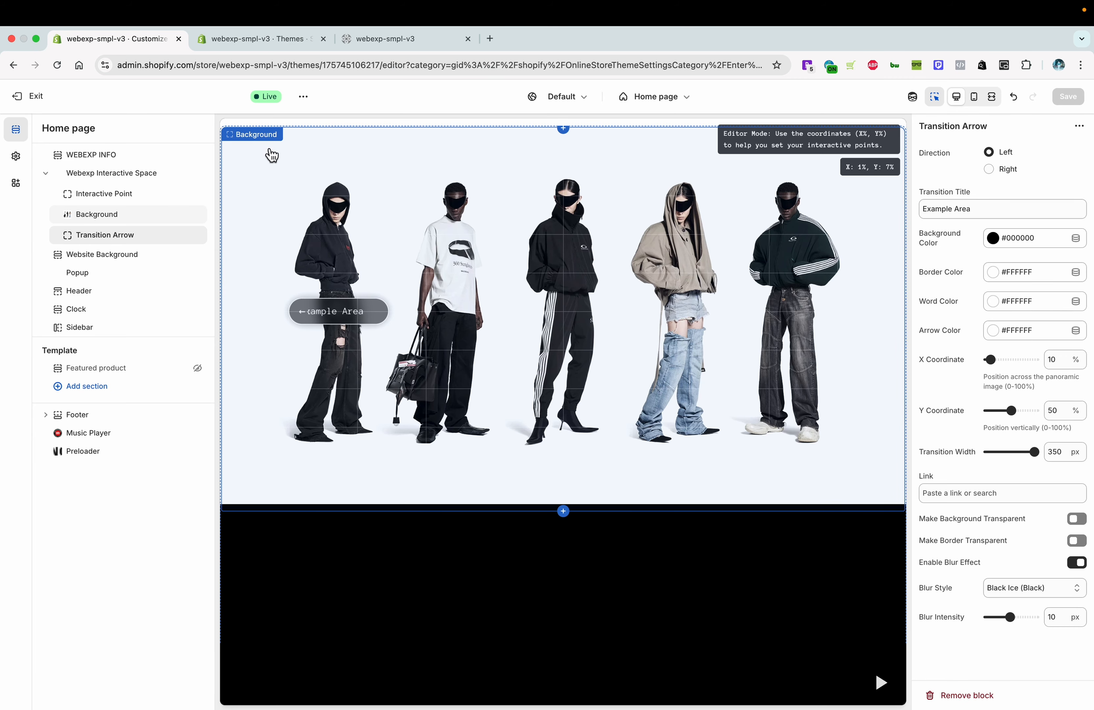
Reload the editor, link the Example Area arrow to Pages > Interactive Space 2, and save.
left_click(57, 65)
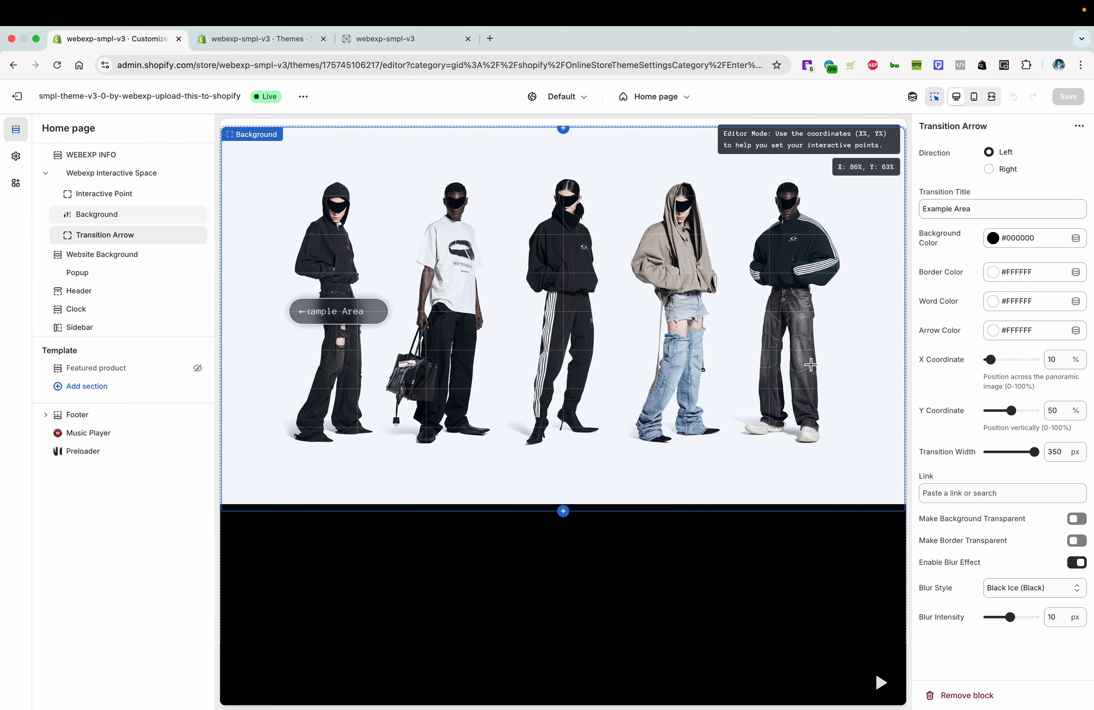
left_click(1006, 494)
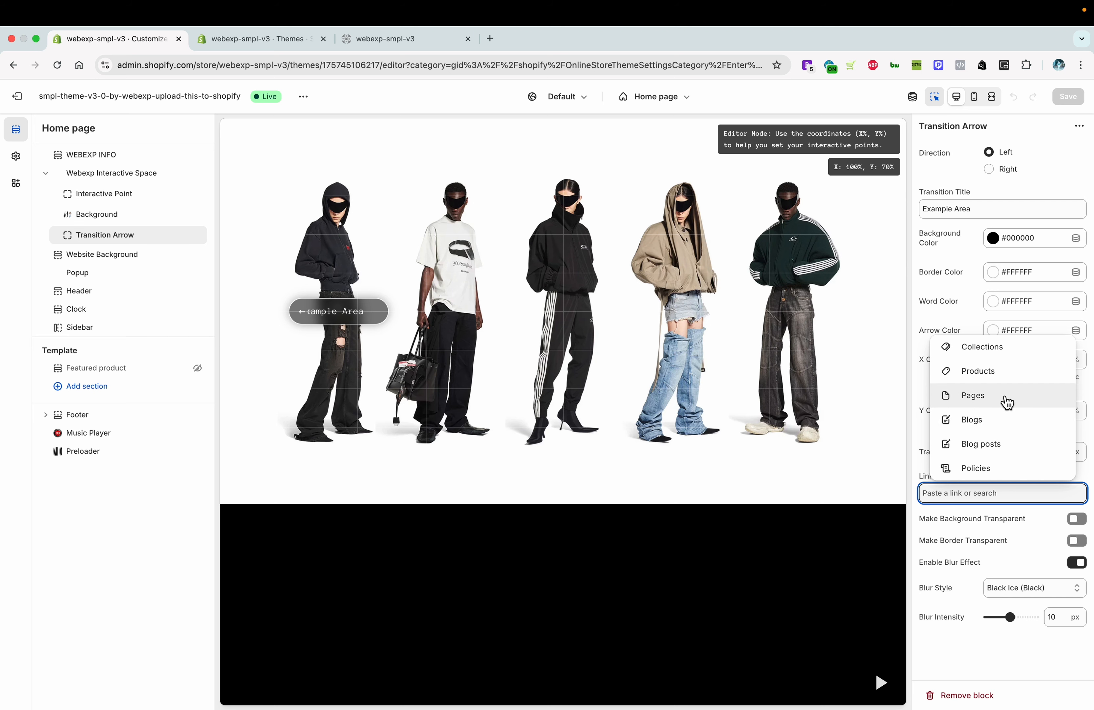
left_click(1006, 400)
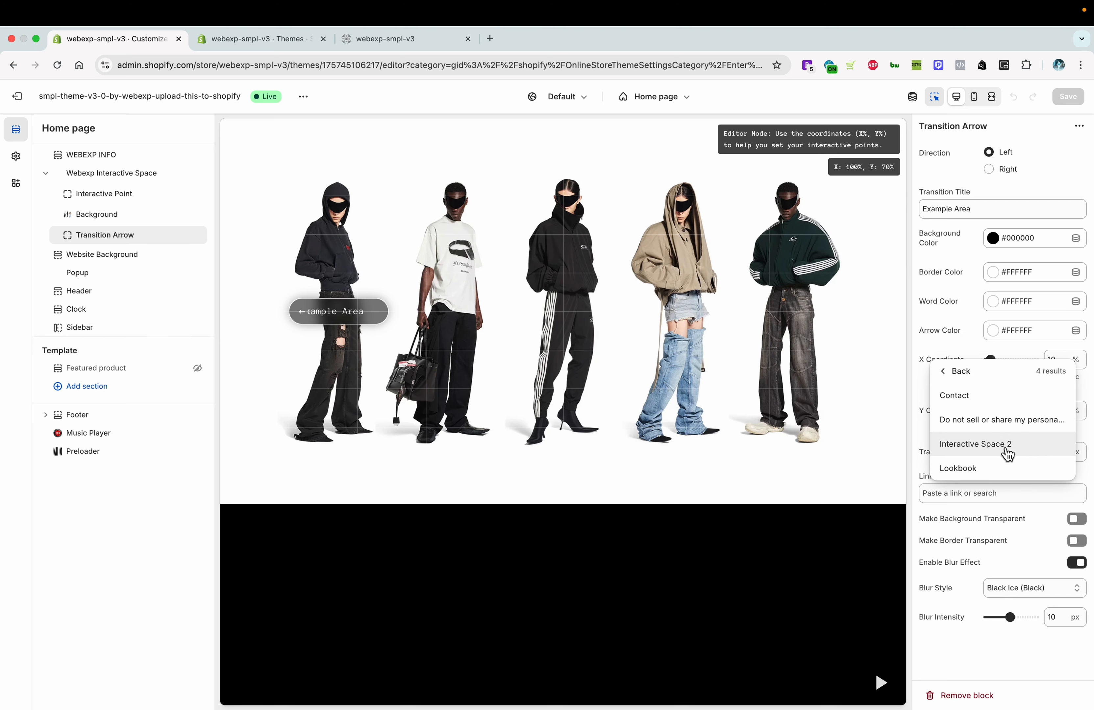
left_click(1008, 454)
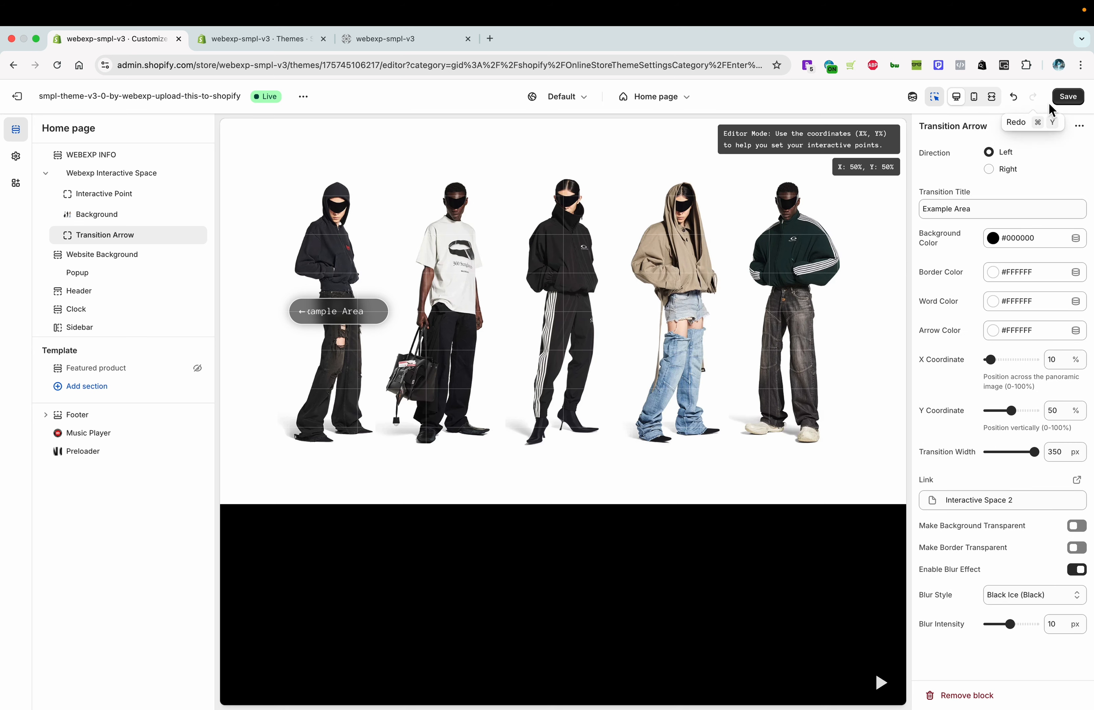
left_click(1068, 98)
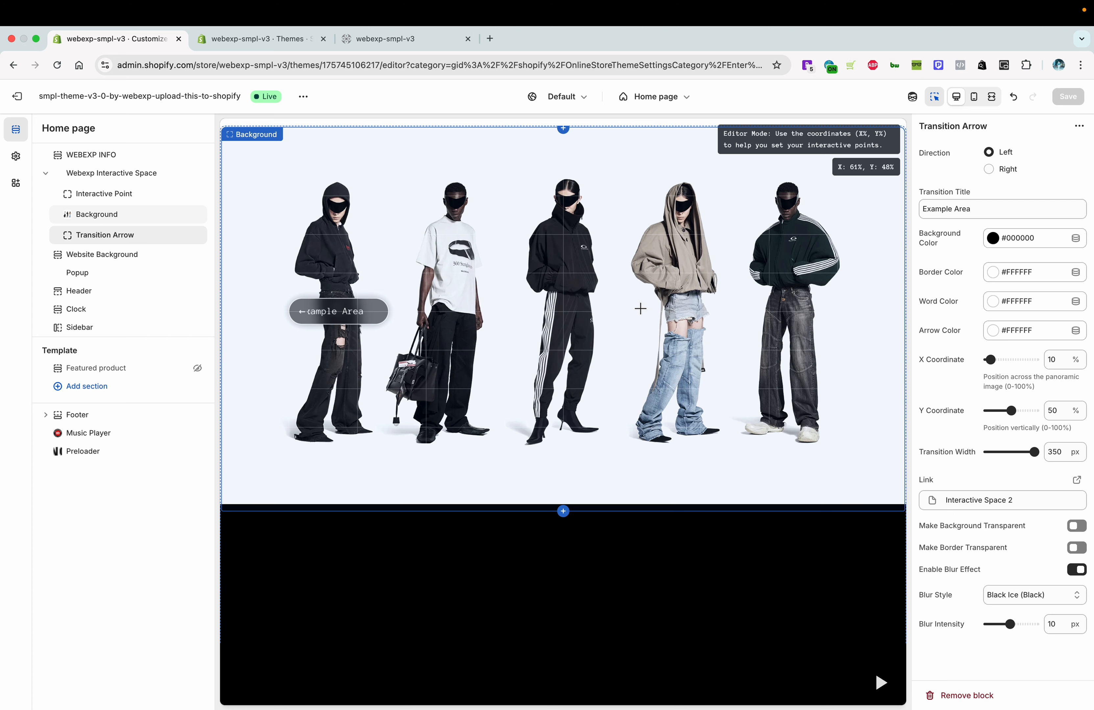
left_click(672, 105)
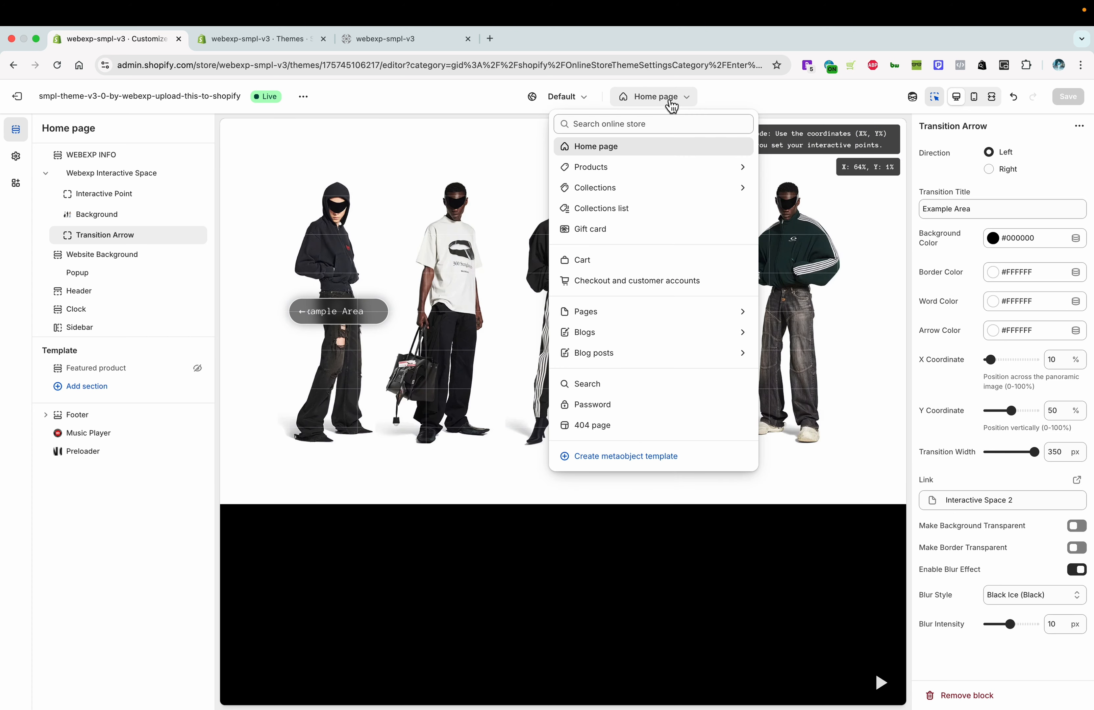
Inspect the webexp-space-2 template's Webexp Interactive Space section, then switch back to the Home page template.
left_click(618, 313)
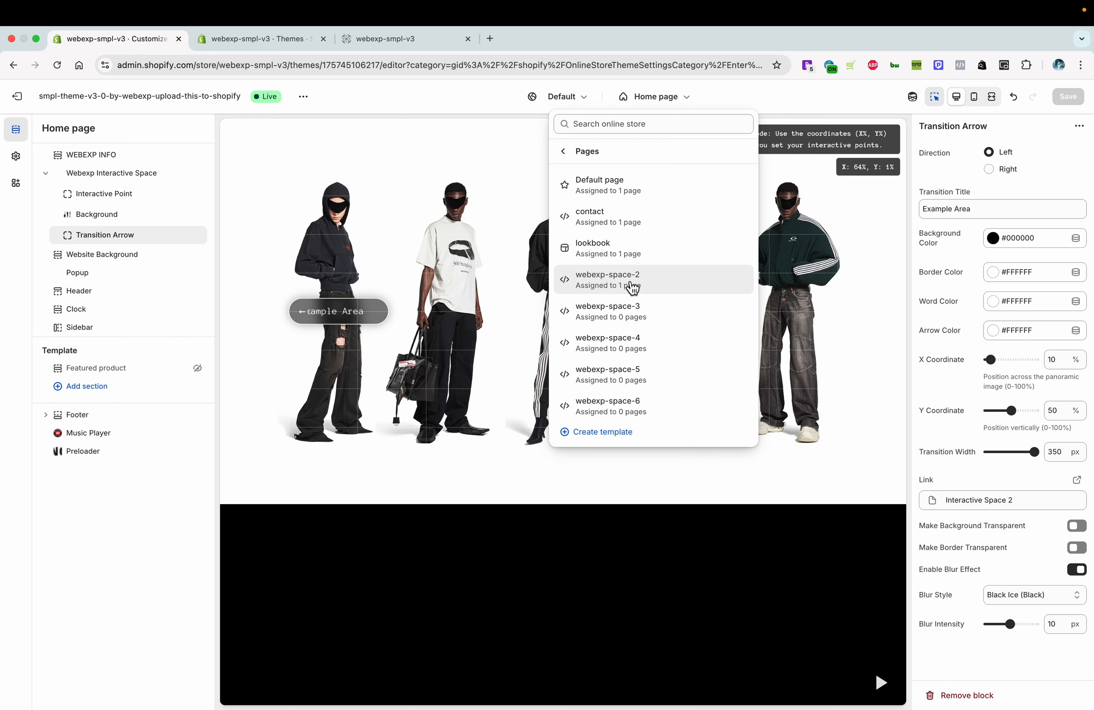
left_click(632, 287)
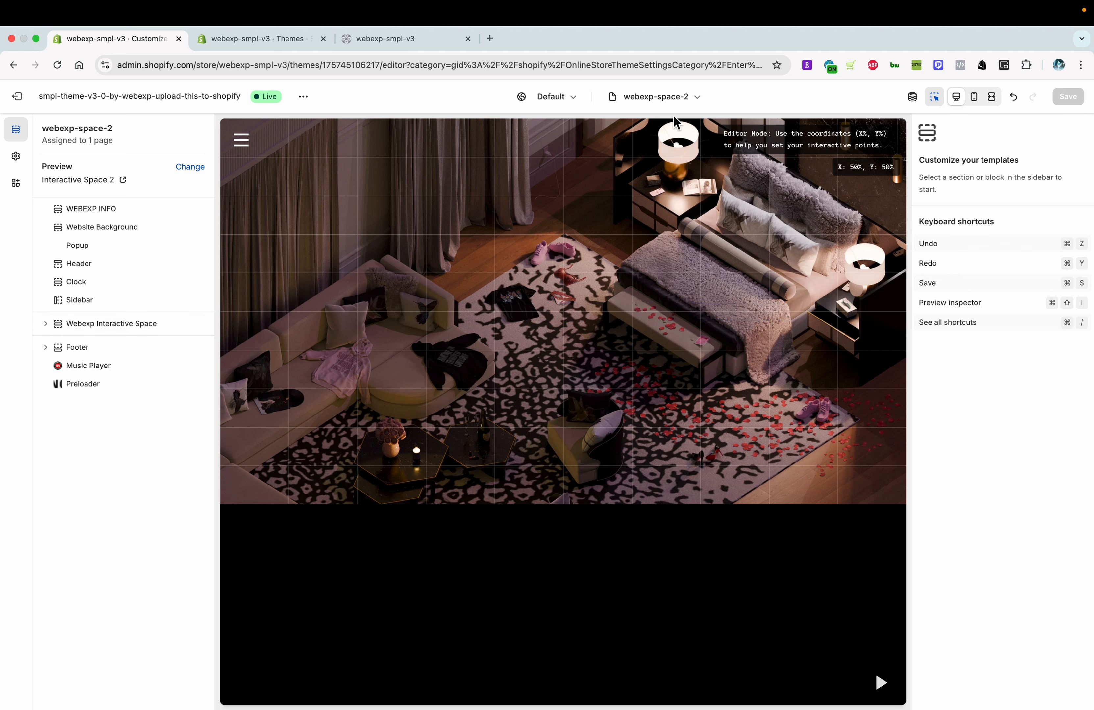
left_click(152, 331)
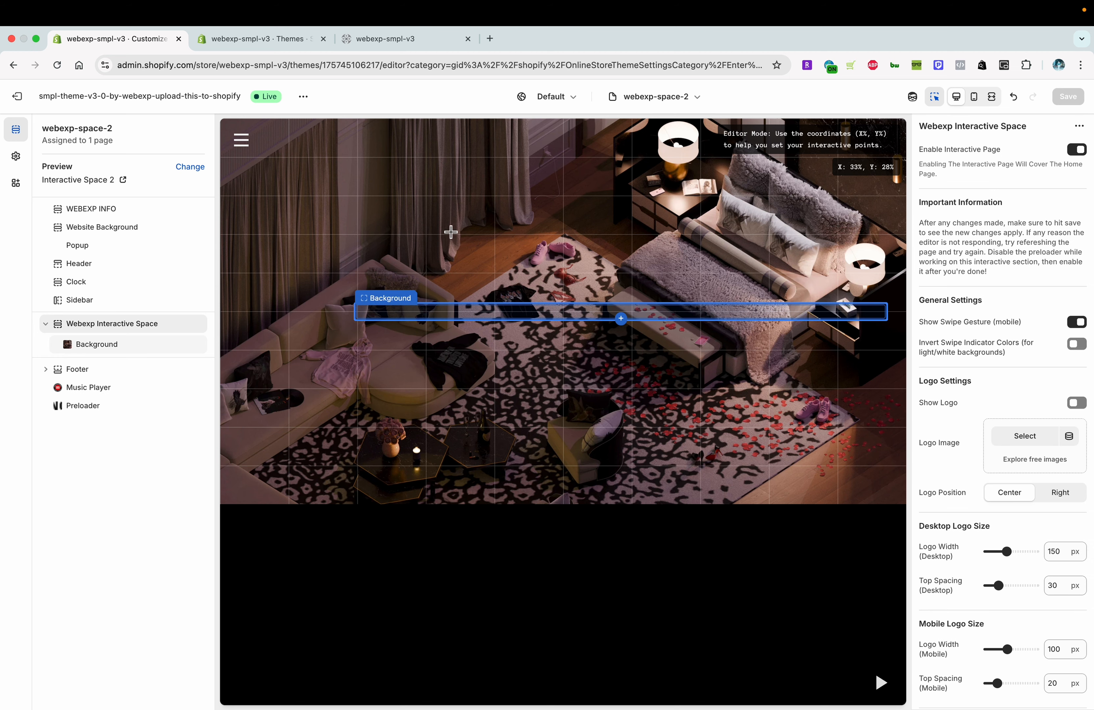
left_click(660, 97)
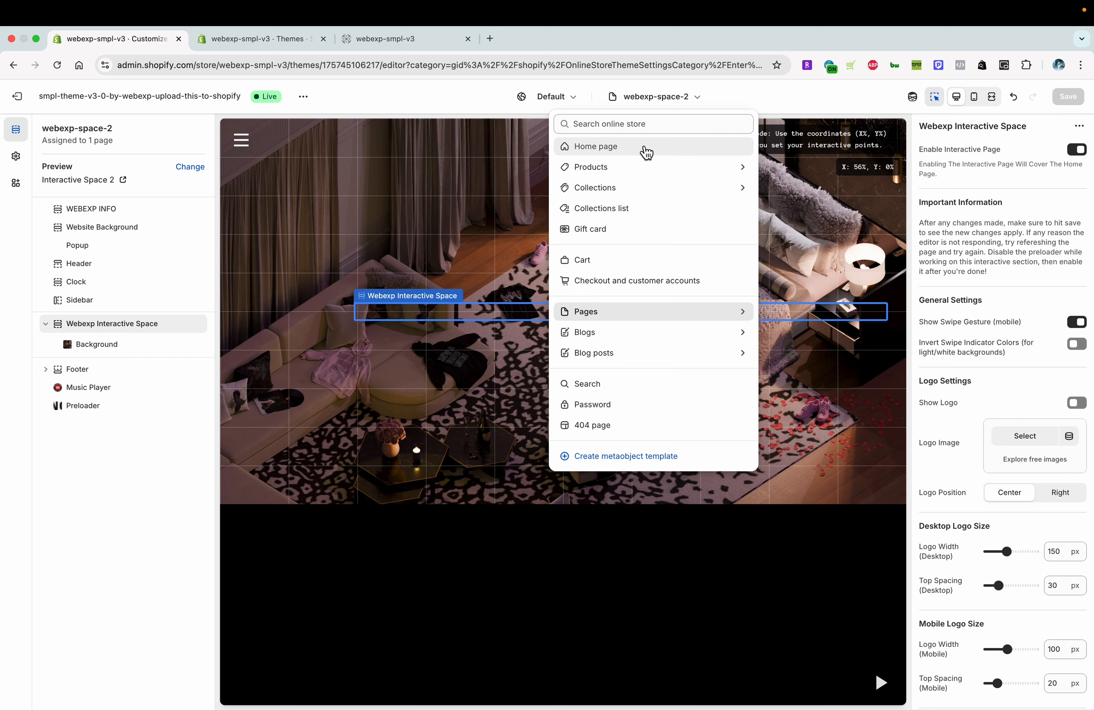
left_click(645, 147)
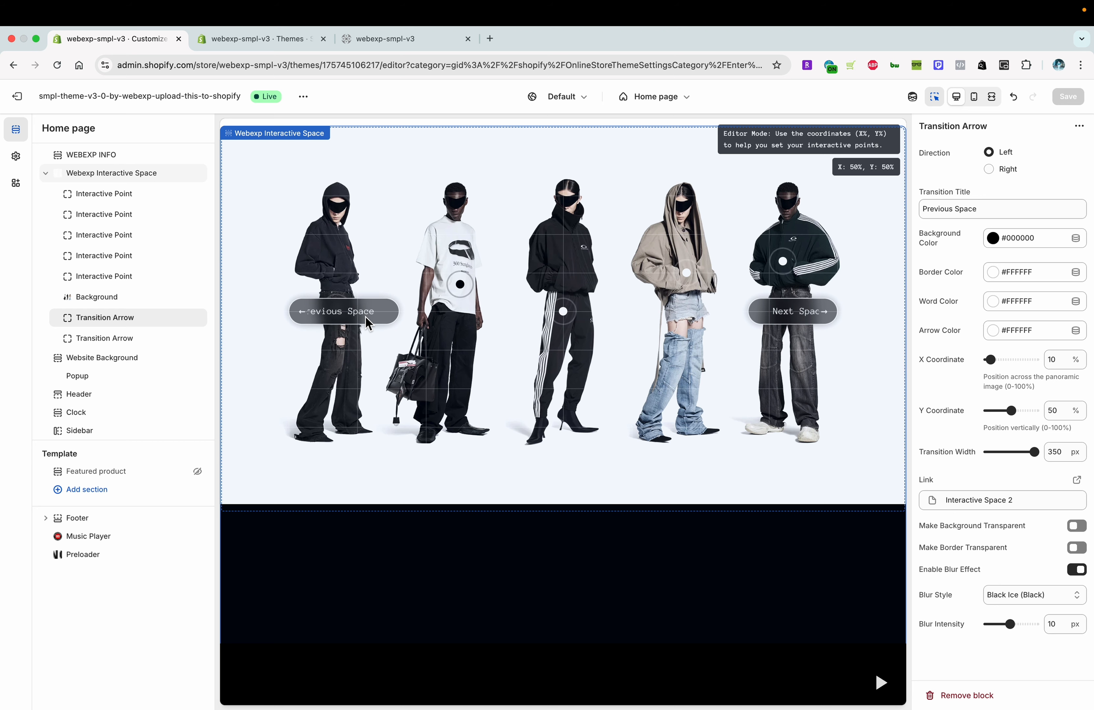
Enable the interactive space's Focus Area Effect, save, and reload the live storefront to see the blur.
left_click(109, 176)
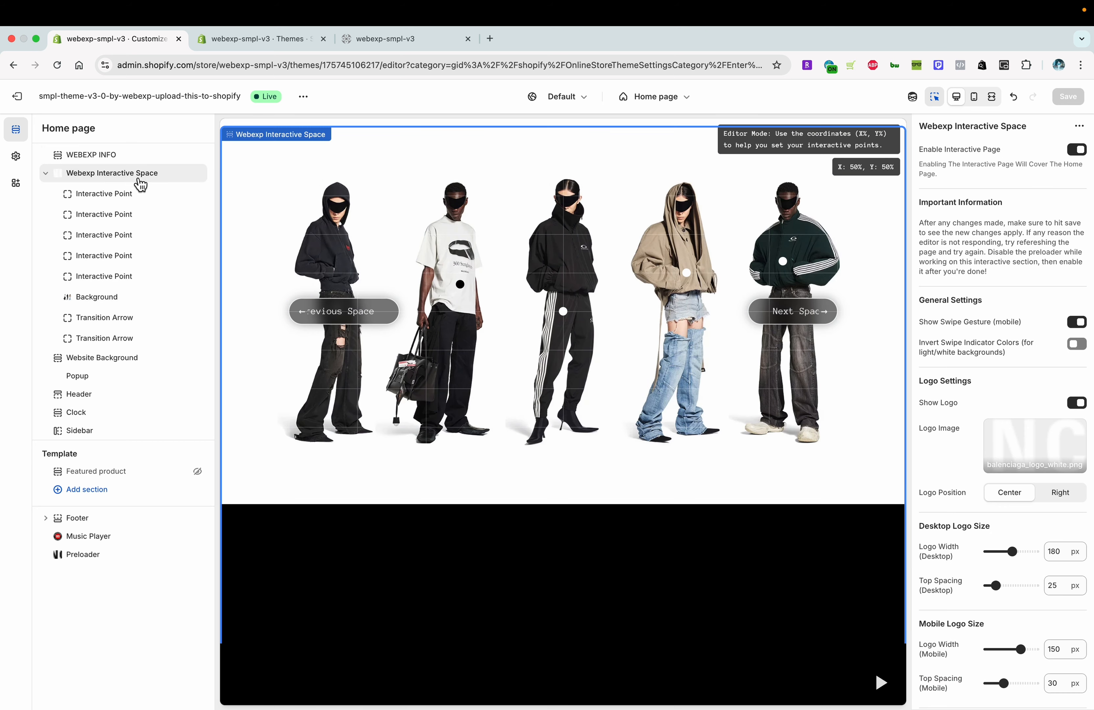
scroll(974, 397, "down", 15)
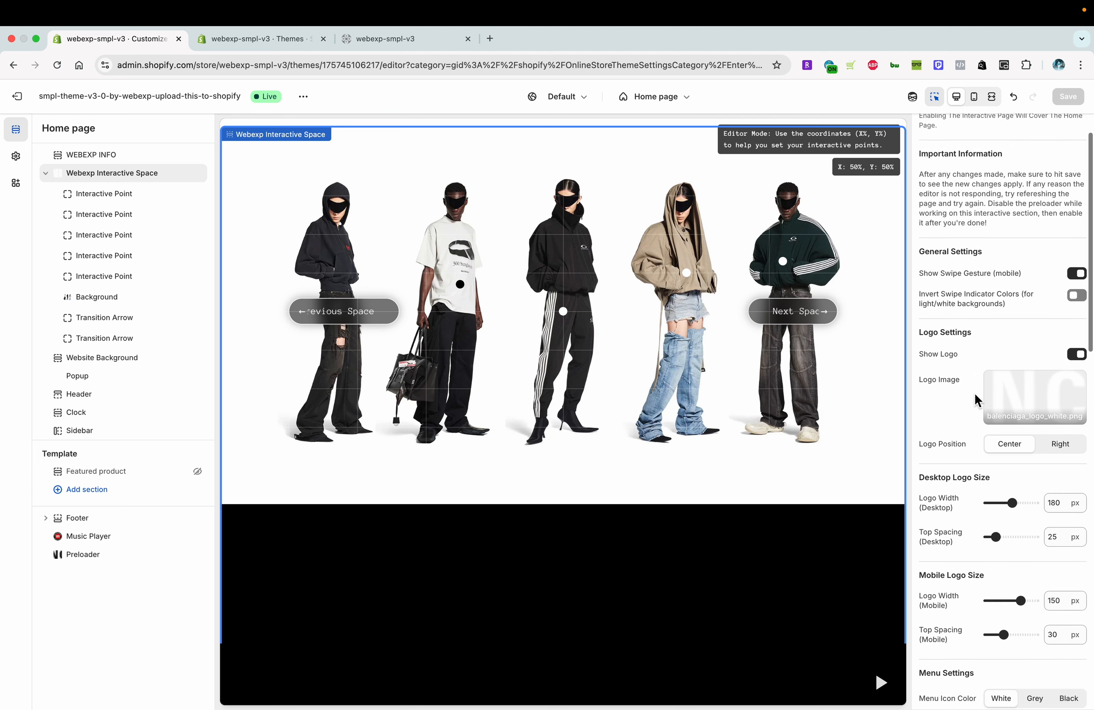
left_click(1077, 236)
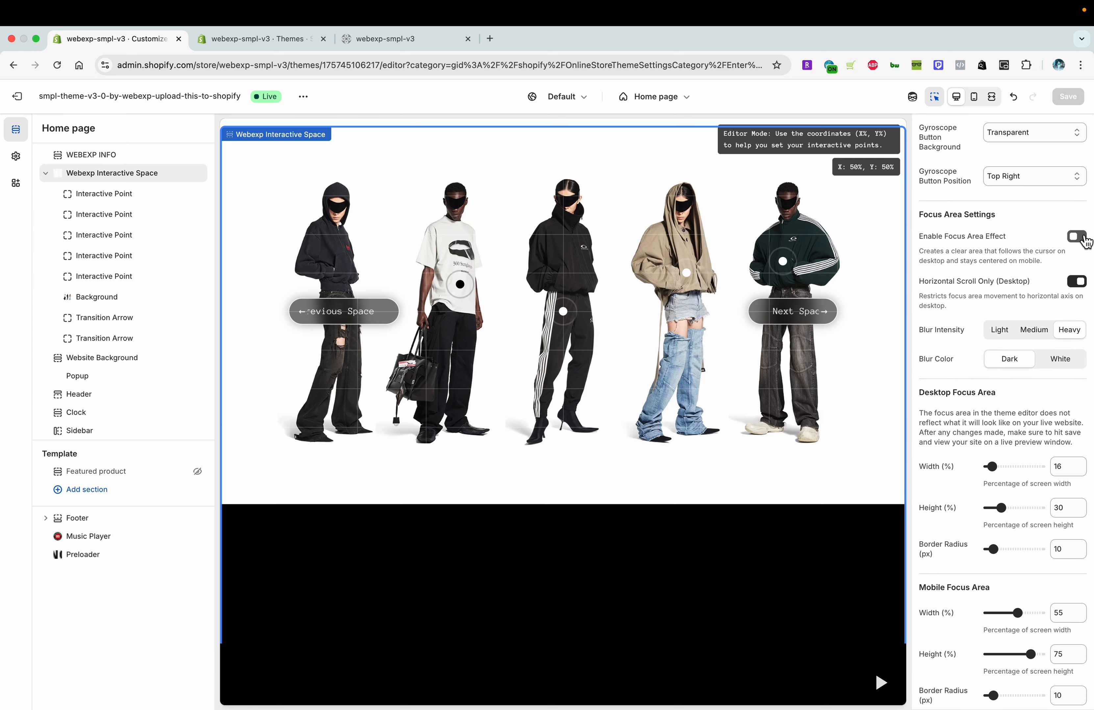
left_click(1068, 96)
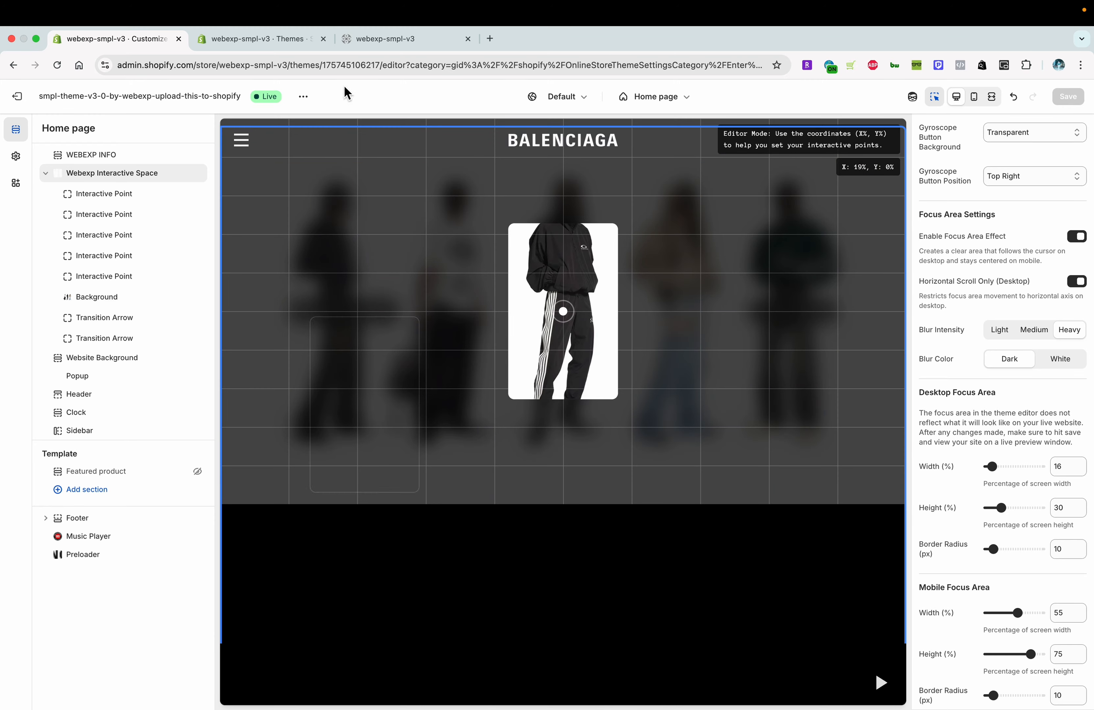
left_click(375, 41)
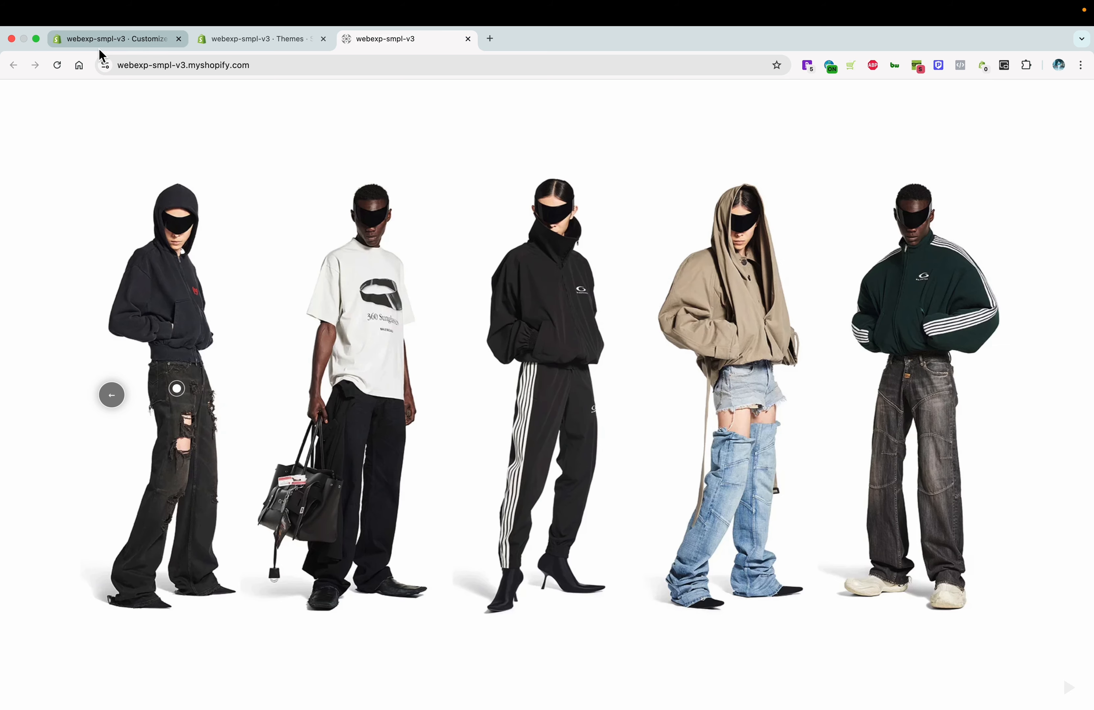
left_click(55, 65)
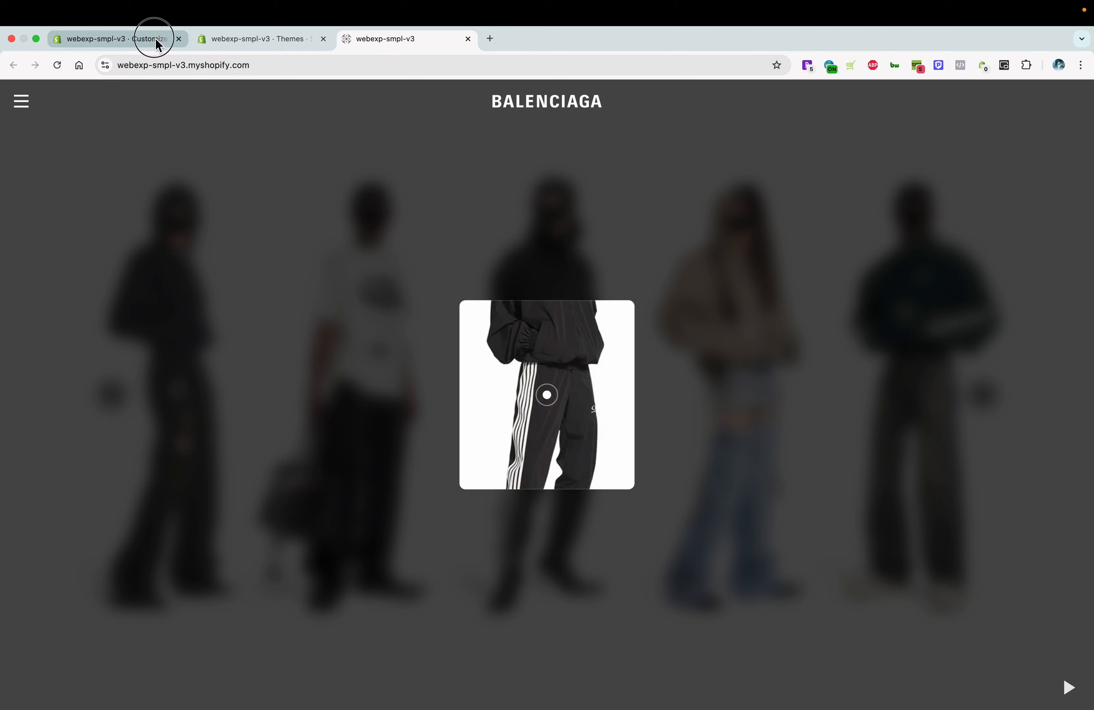
Raise the desktop focus area height to 65%, save, and check it on the storefront.
left_click(156, 39)
scroll(995, 397, "down", 1)
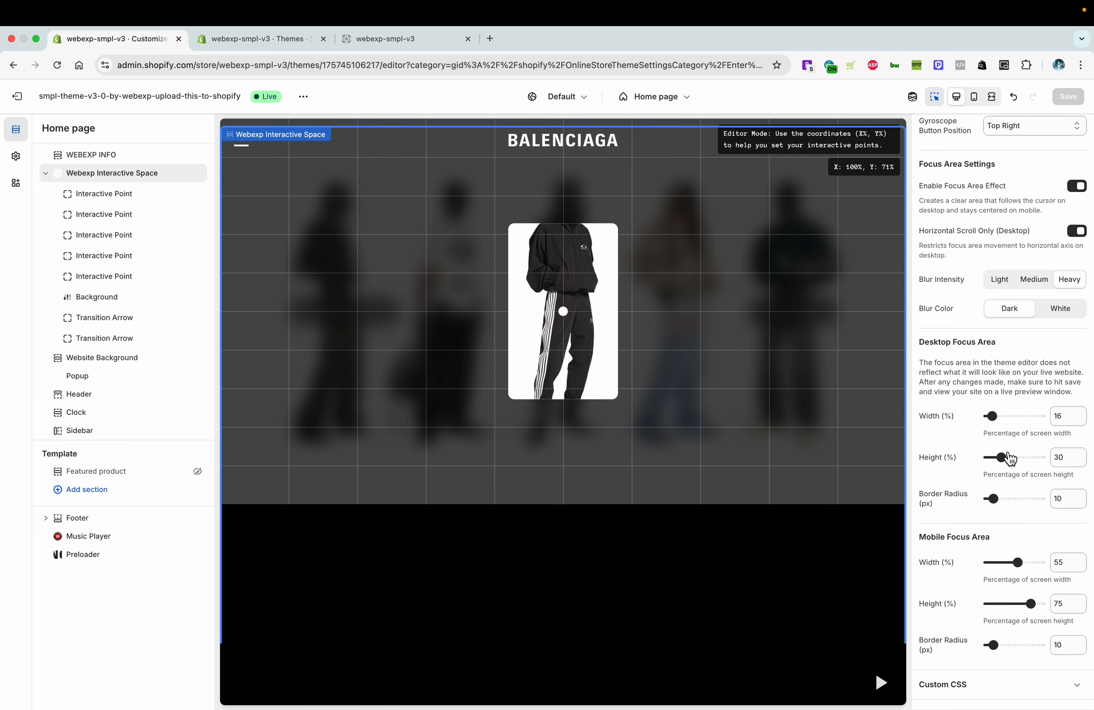
left_click_drag(1009, 459, 1025, 455)
left_click(1068, 97)
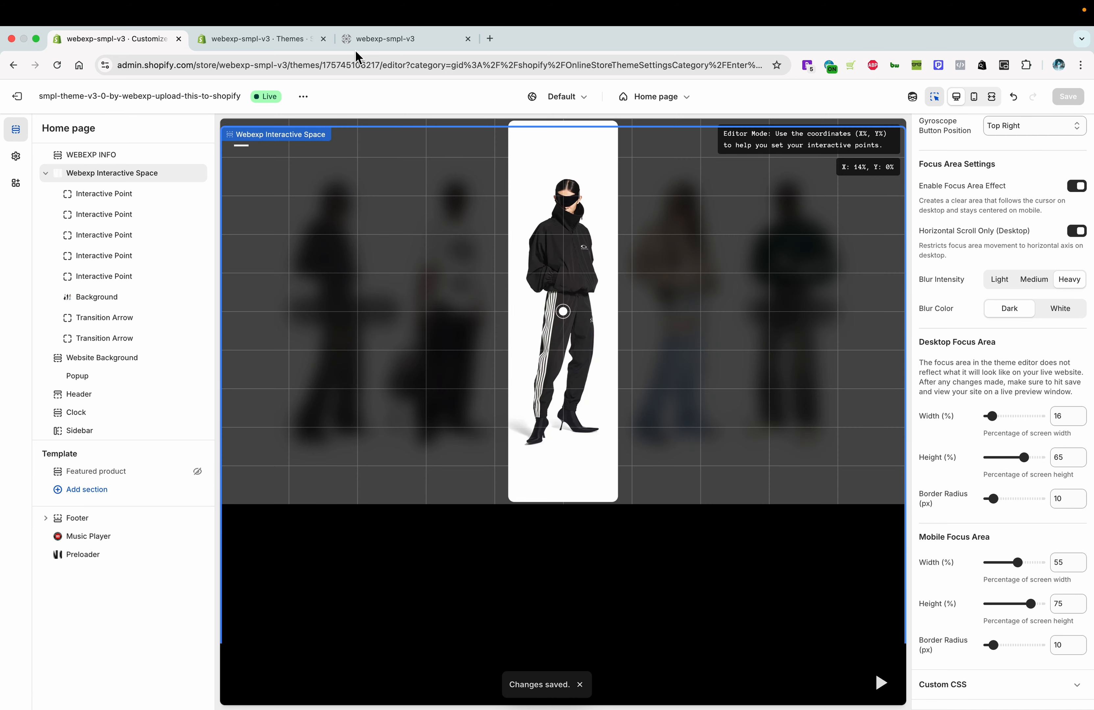
left_click(371, 49)
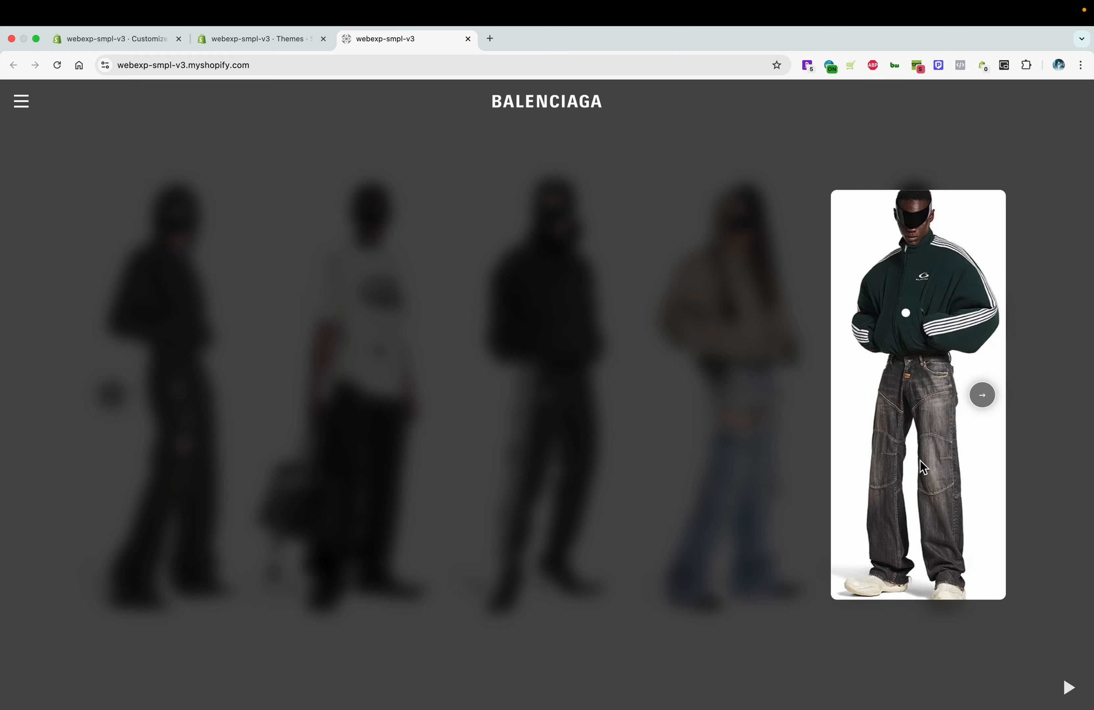
left_click(170, 40)
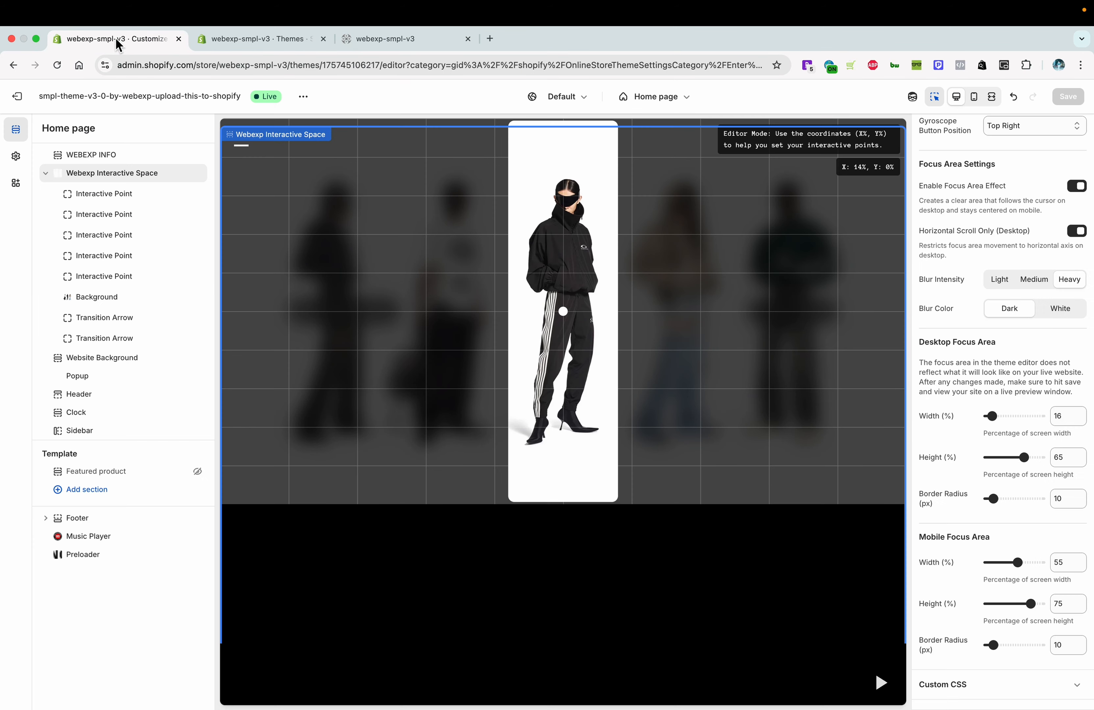
Set the desktop focus area to 70% height and 17% width, and save.
left_click(1025, 458)
left_click_drag(1026, 458, 1029, 457)
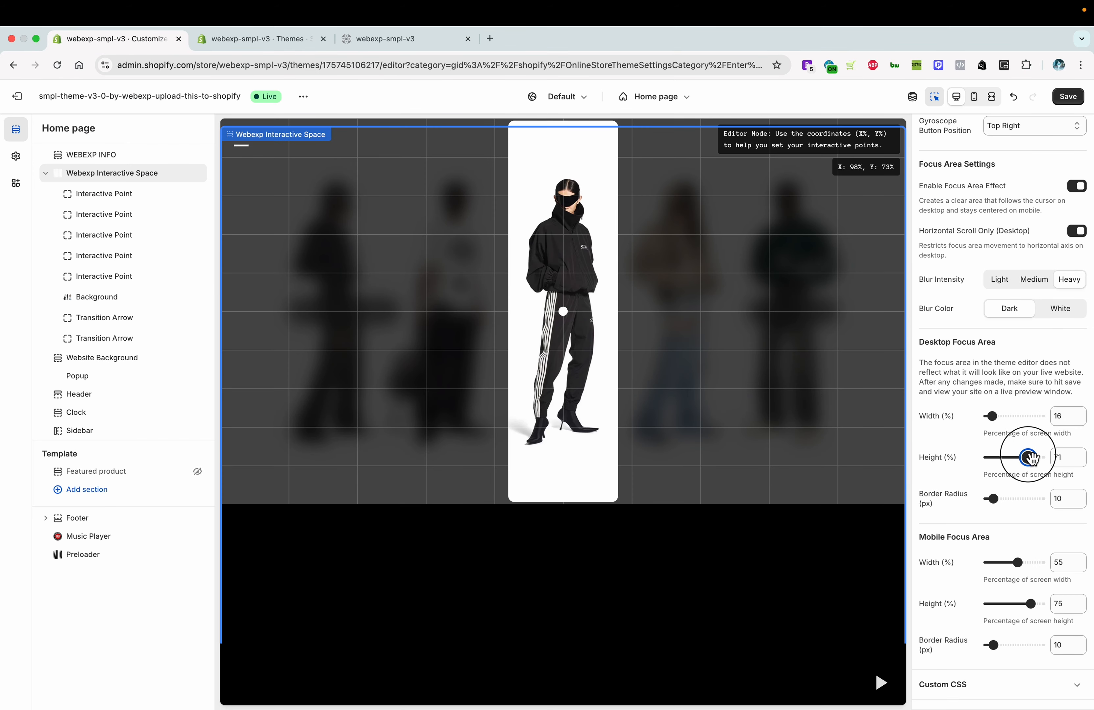
left_click(993, 417)
left_click_drag(994, 417, 995, 417)
left_click(1068, 96)
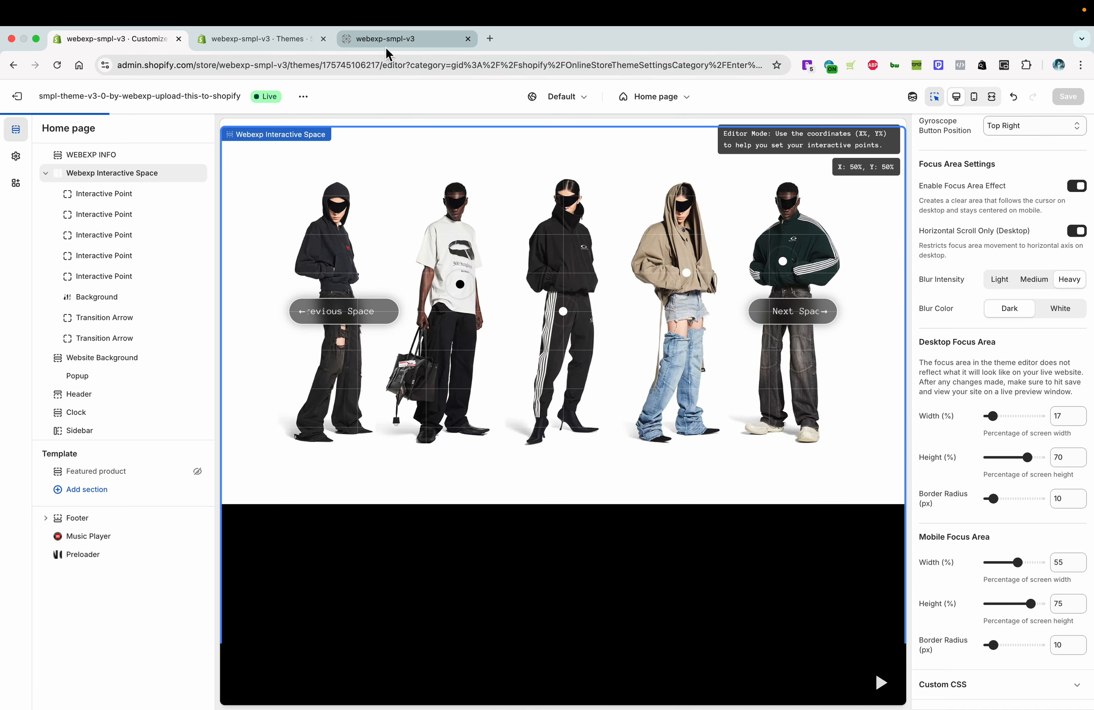
On the live store, open the hooded trench via its hotspot, go home, then follow Previous Space.
left_click(382, 40)
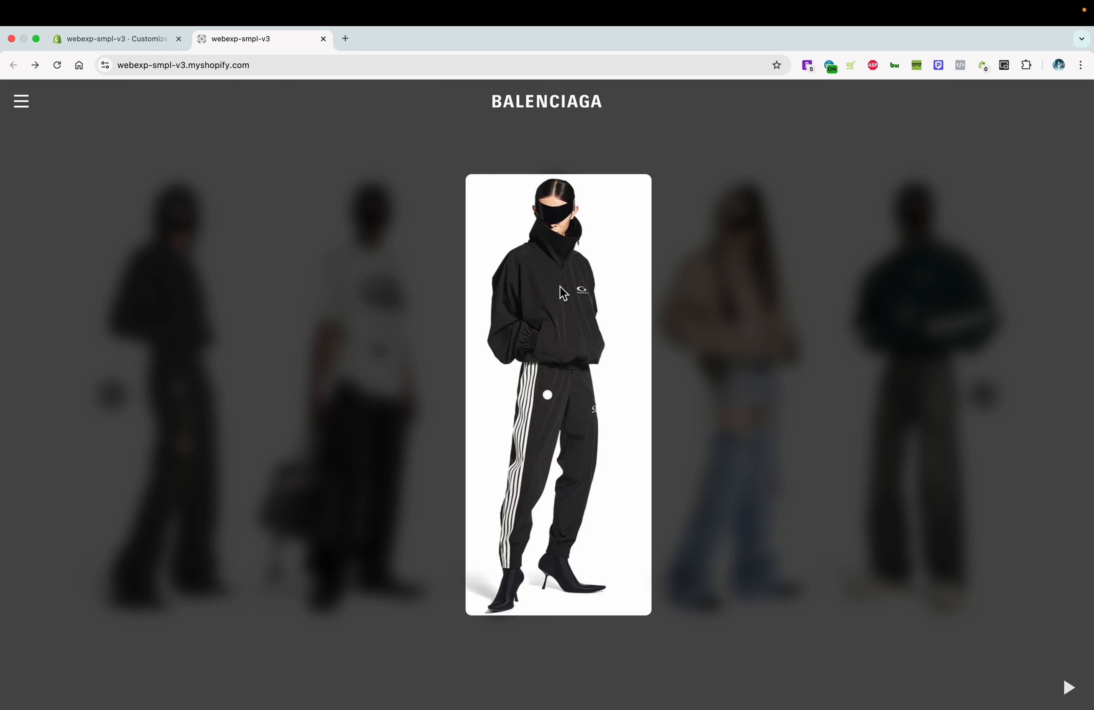
mouse_move(549, 400)
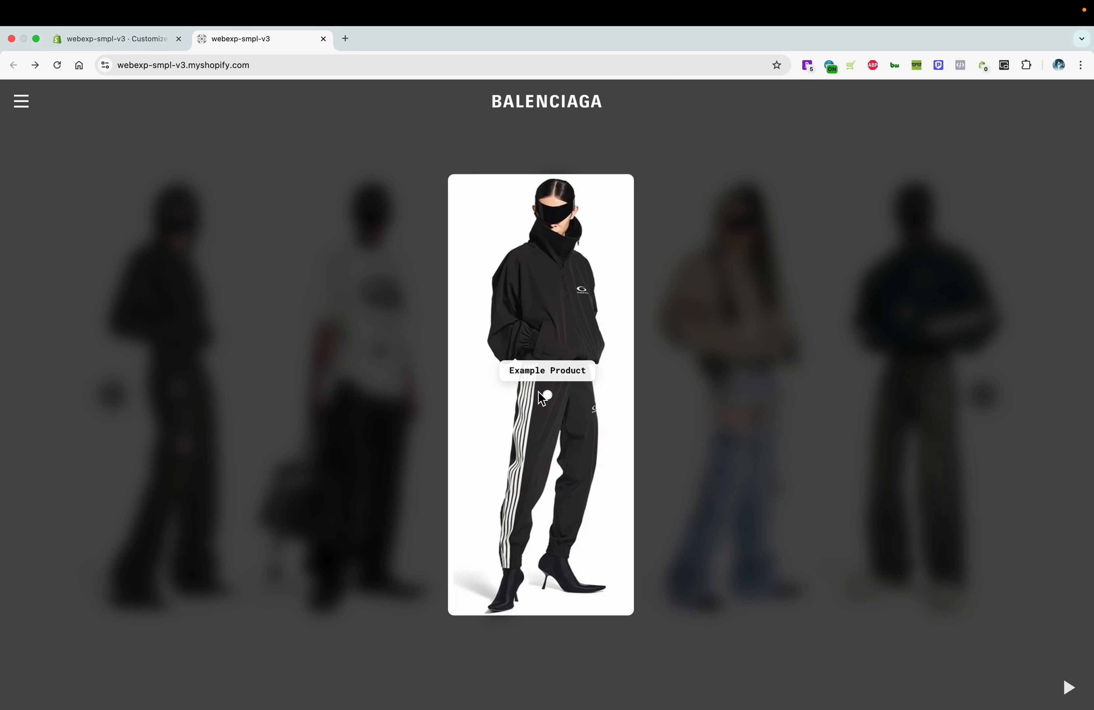
mouse_move(751, 333)
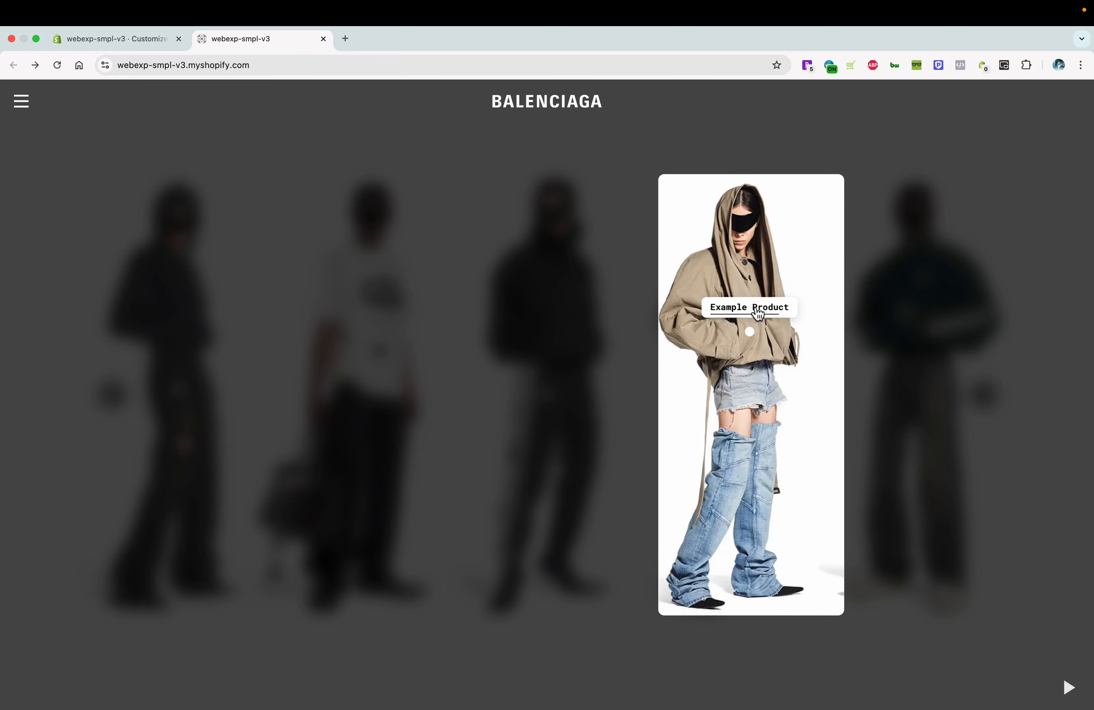
left_click(756, 314)
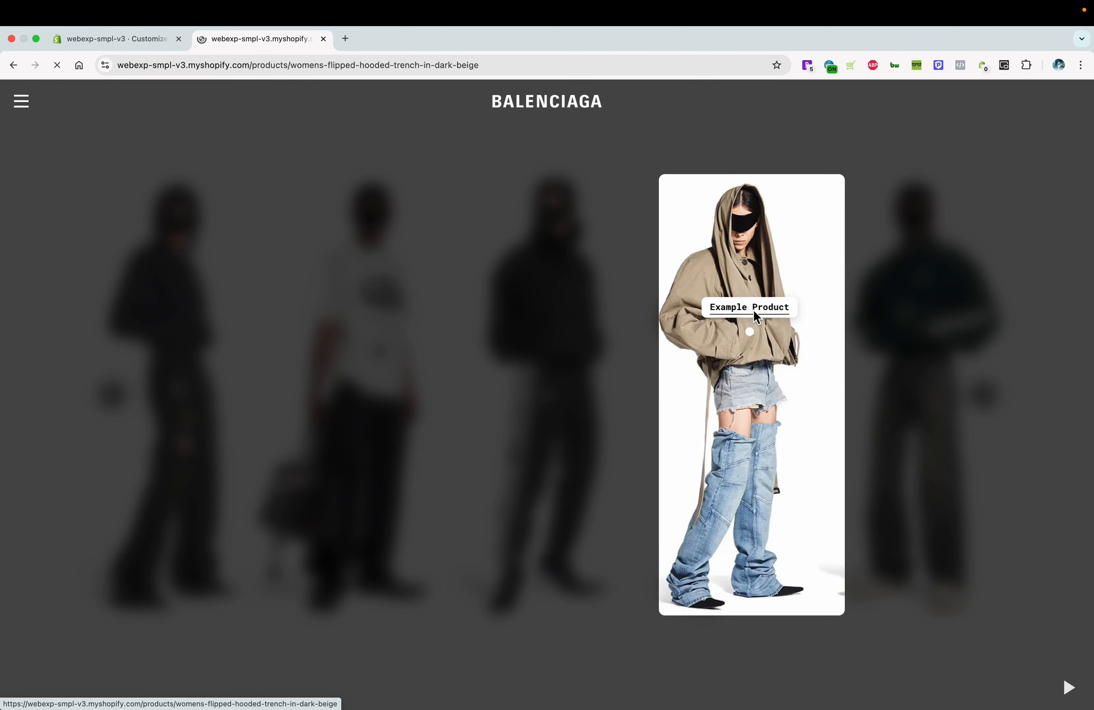
scroll(866, 399, "down", 5)
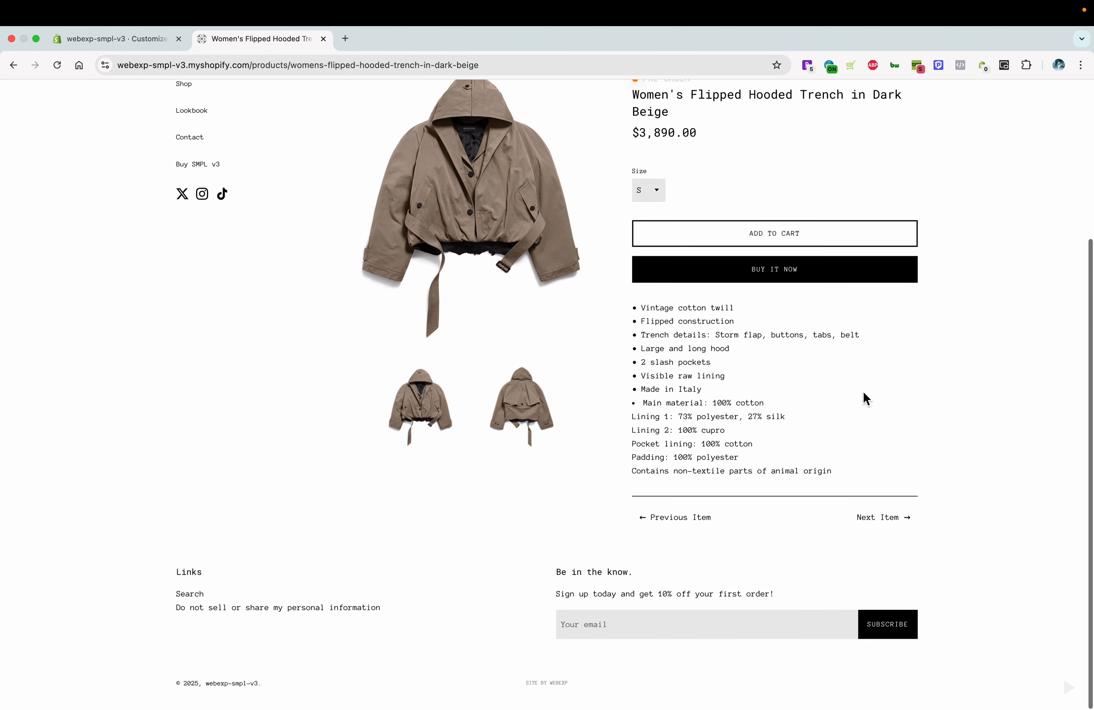
scroll(866, 399, "up", 5)
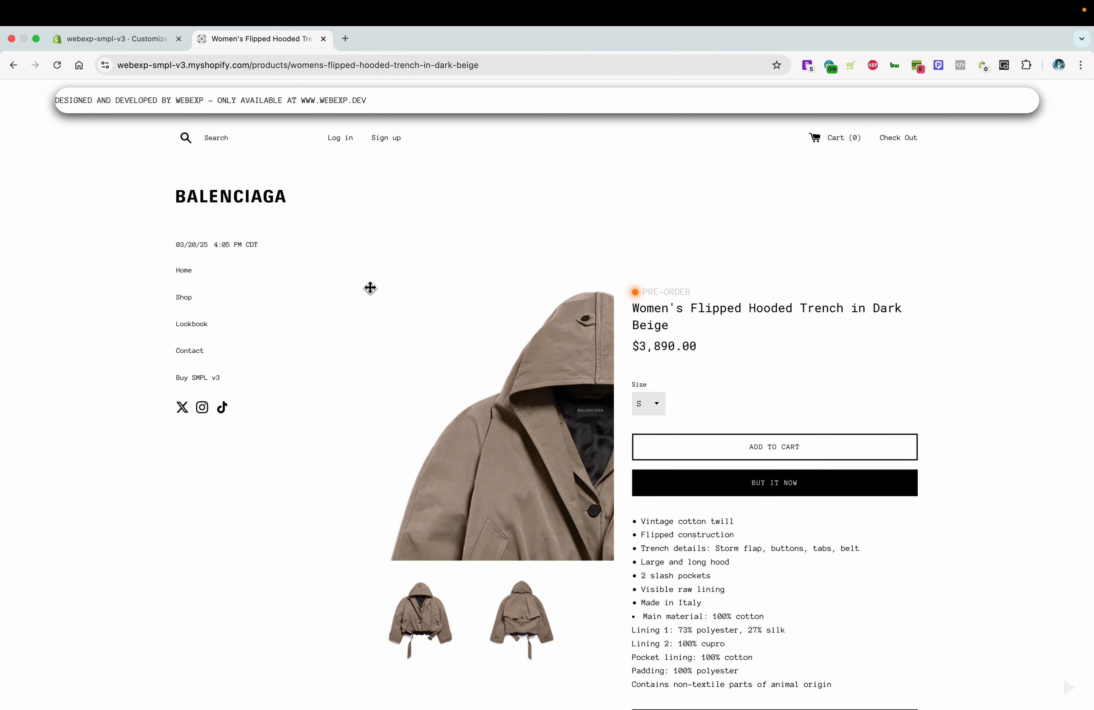
left_click(182, 271)
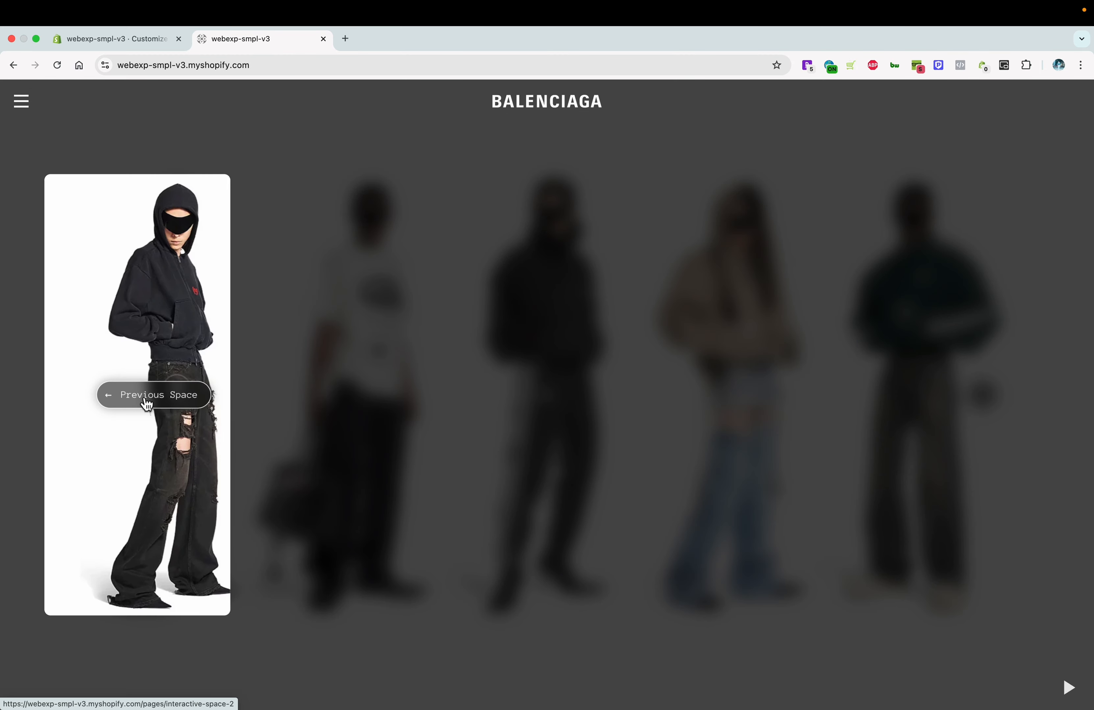
left_click(154, 400)
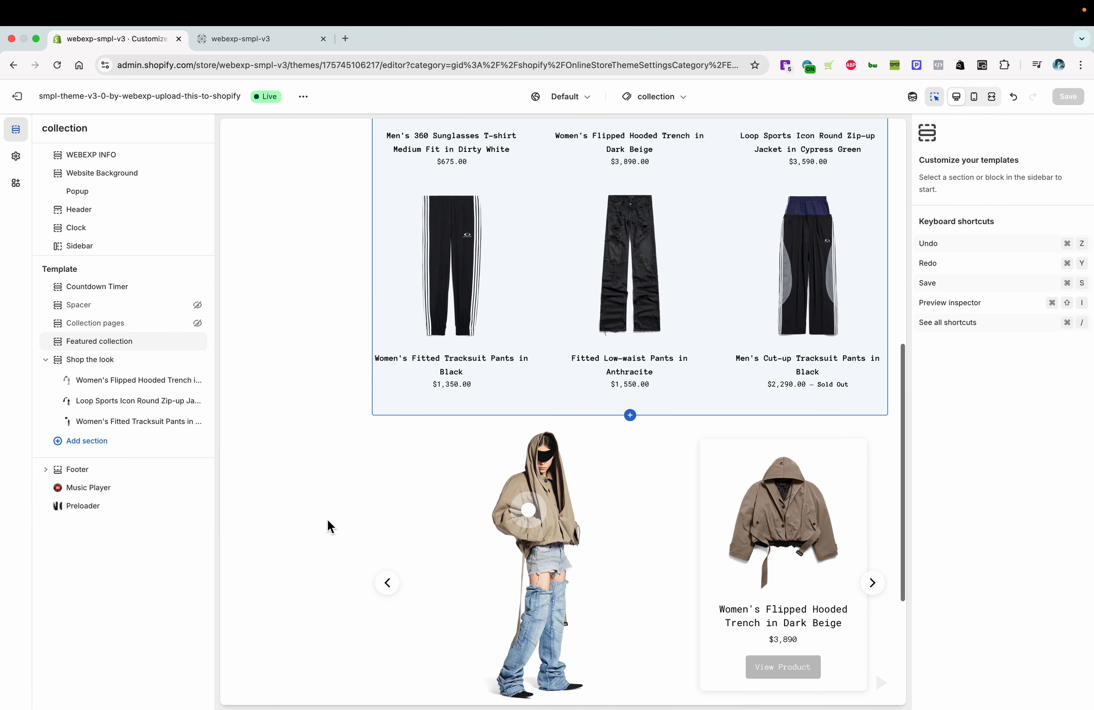
Insert a new Shop the look section from the Add section picker.
scroll(332, 520, "down", 5)
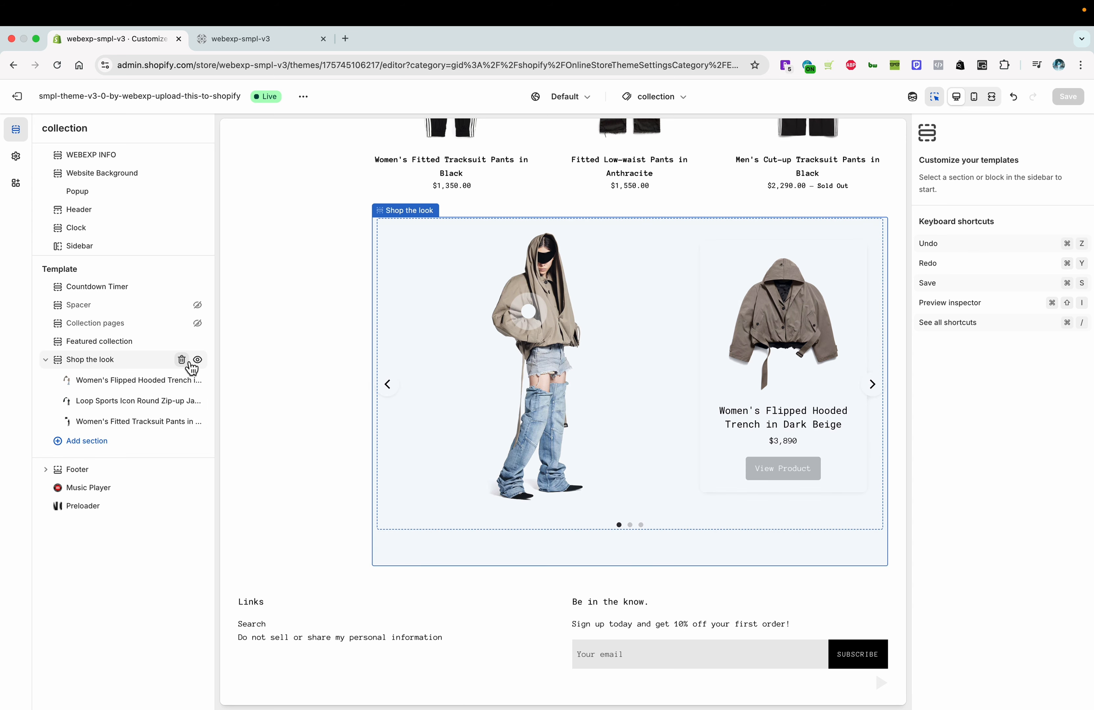
left_click(105, 445)
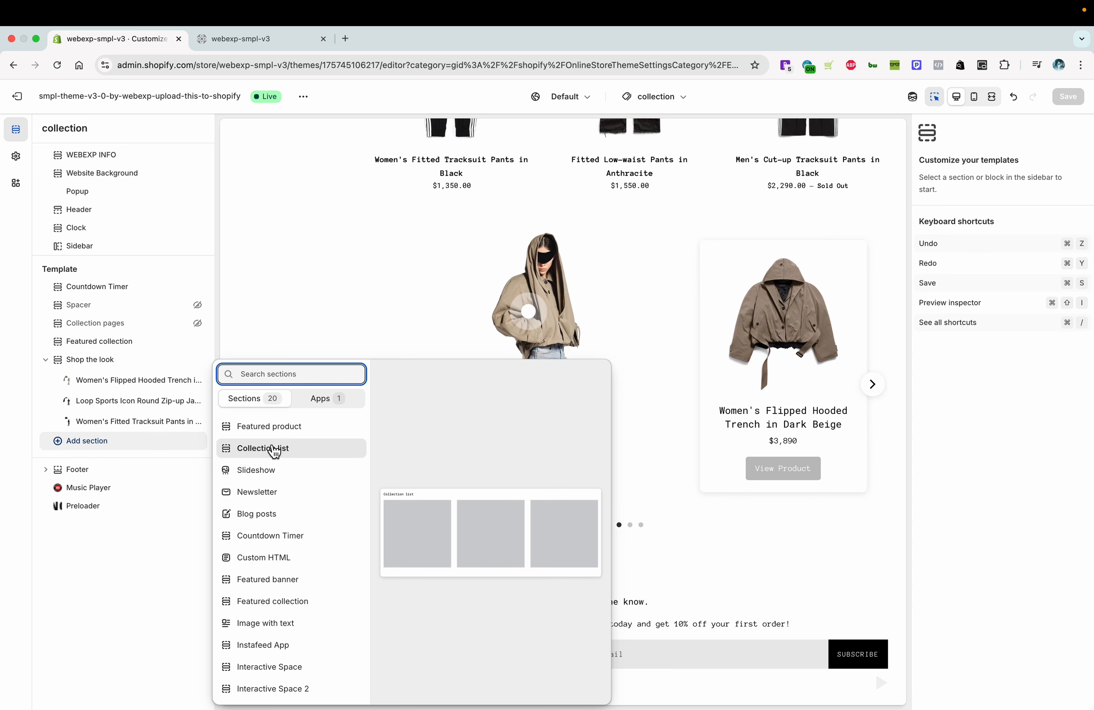
scroll(275, 451, "down", 5)
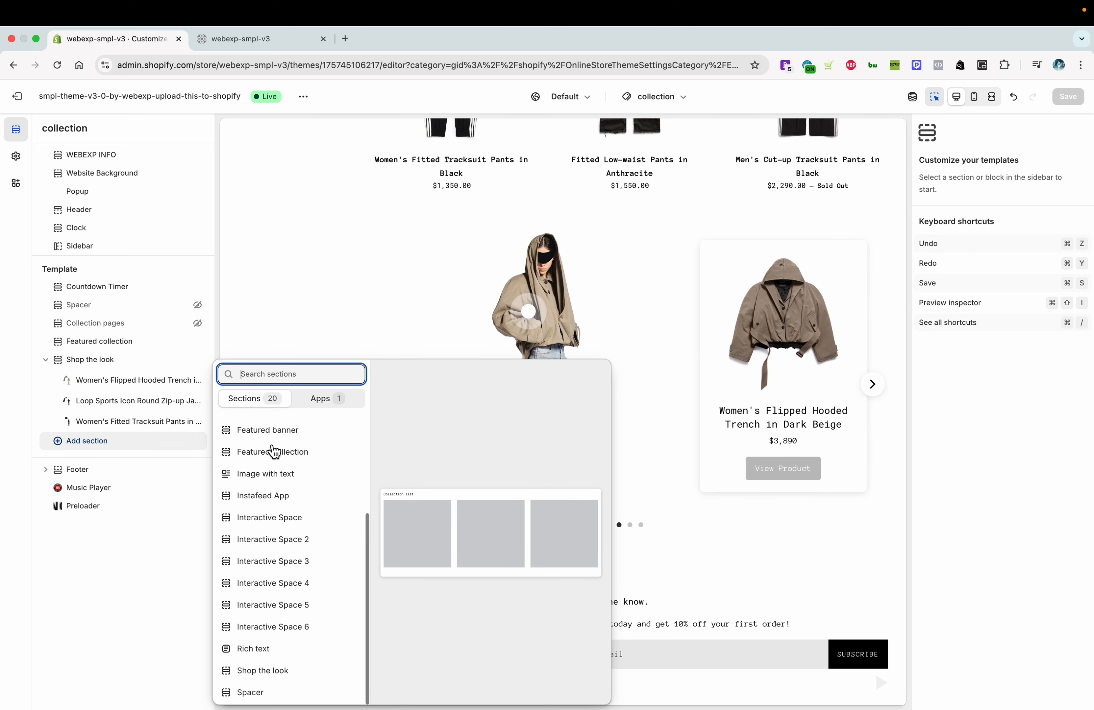
left_click(277, 679)
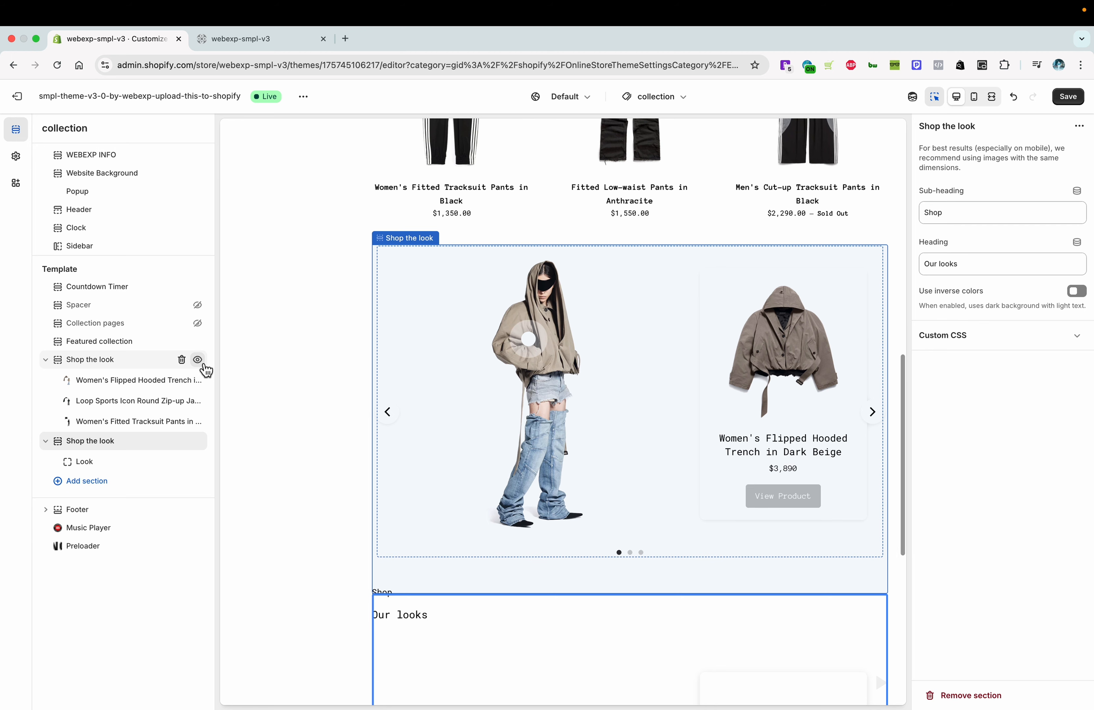
Hide the original Shop the look section and clear the new one's 'Shop' sub-heading and 'Our looks' heading.
left_click(205, 369)
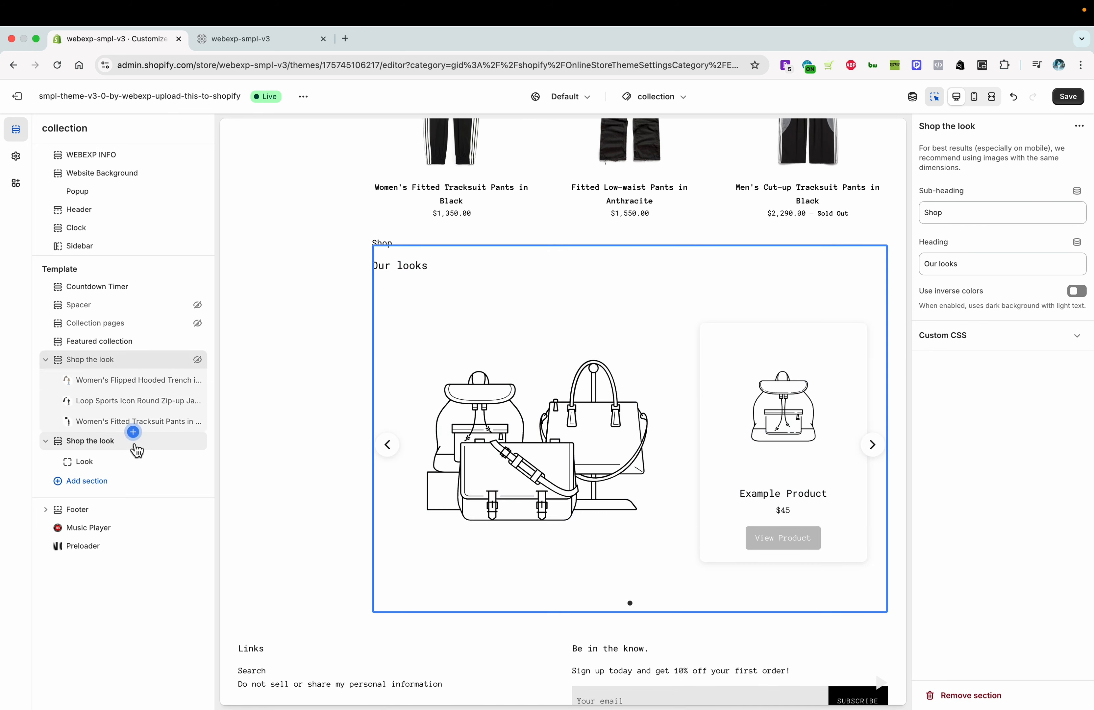
mouse_move(102, 450)
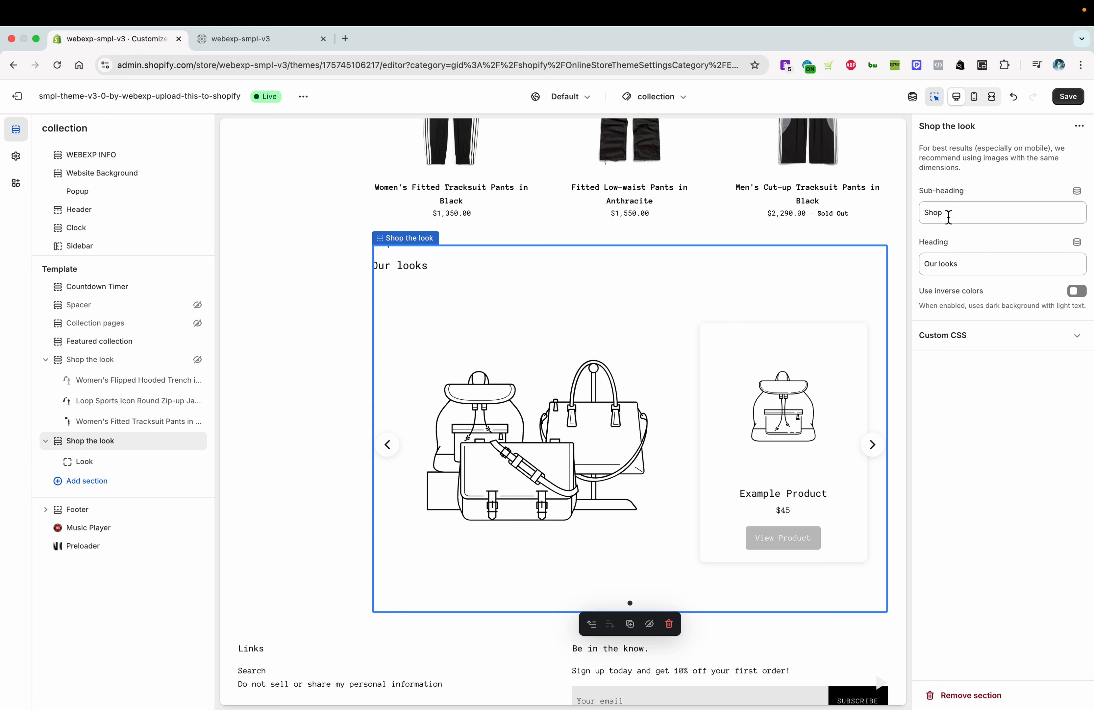
triple_click(957, 222)
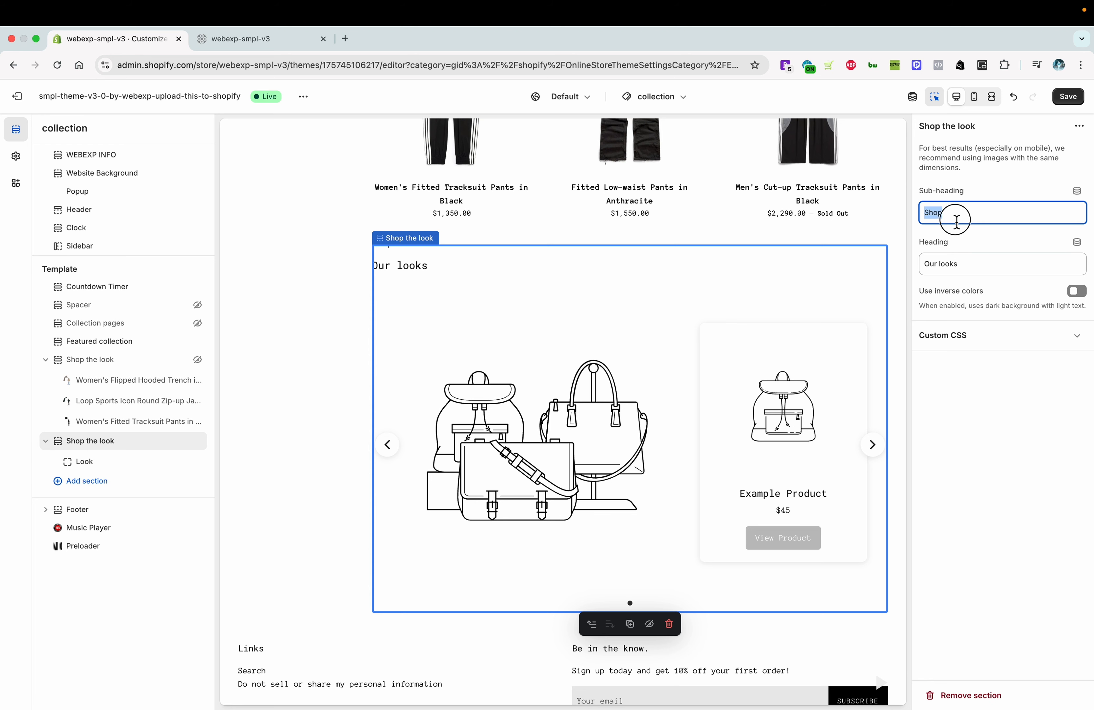
key("BackSpace")
triple_click(955, 264)
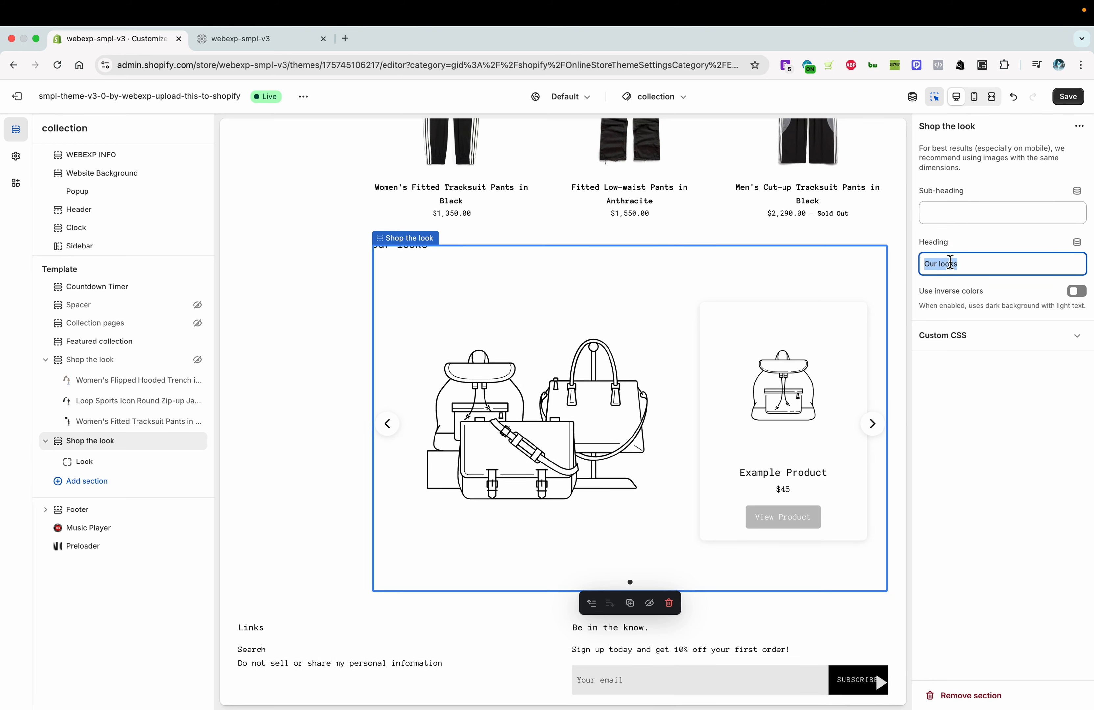
key("BackSpace")
left_click(262, 396)
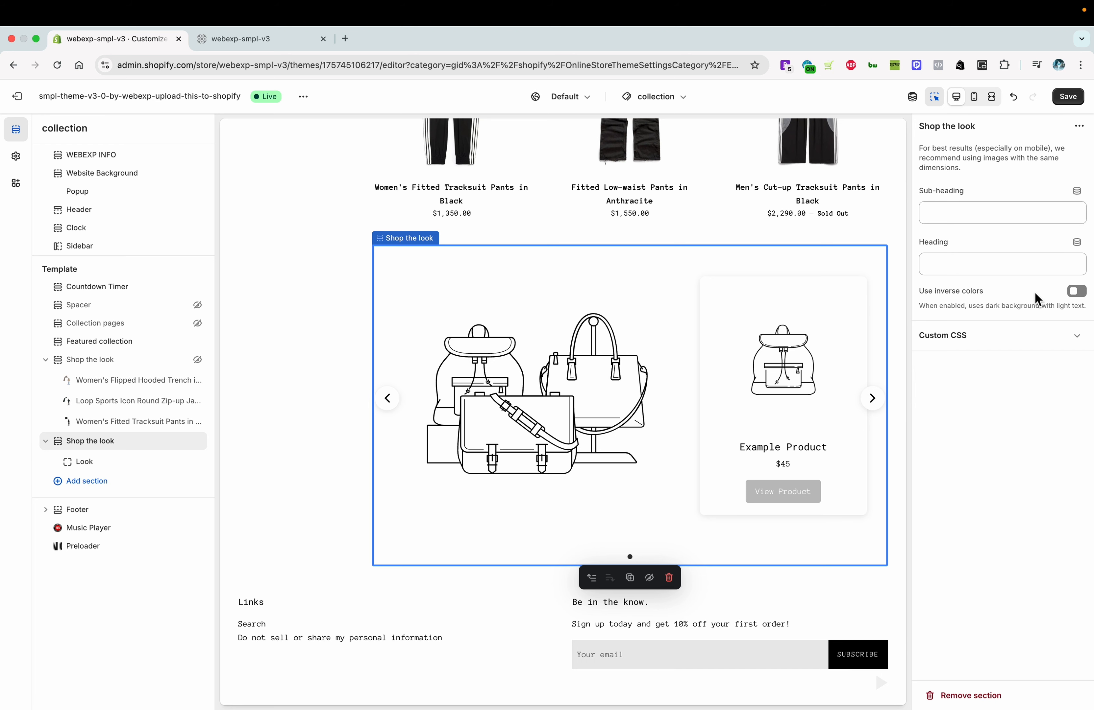
Toggle inverse colours on and back off, then open the Look block's settings.
left_click(1077, 294)
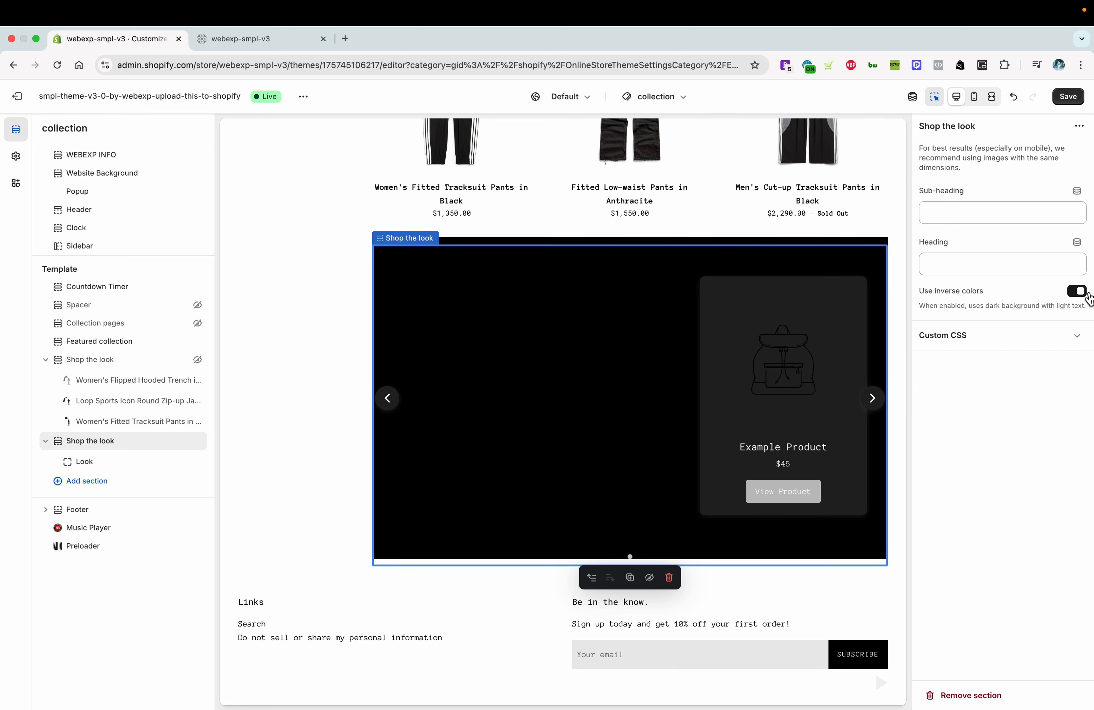
left_click(1082, 293)
left_click(119, 467)
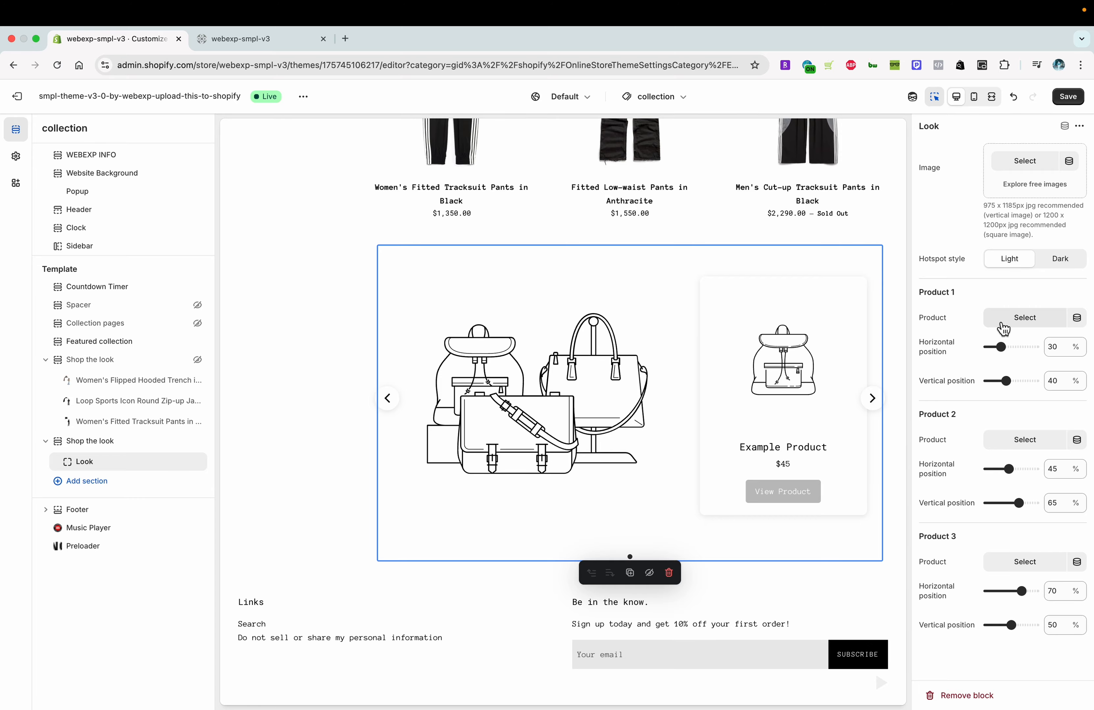
Set the Look image to mod22 and place the Women's Flipped Hooded Trench hotspot at 51%/33%.
left_click(1015, 162)
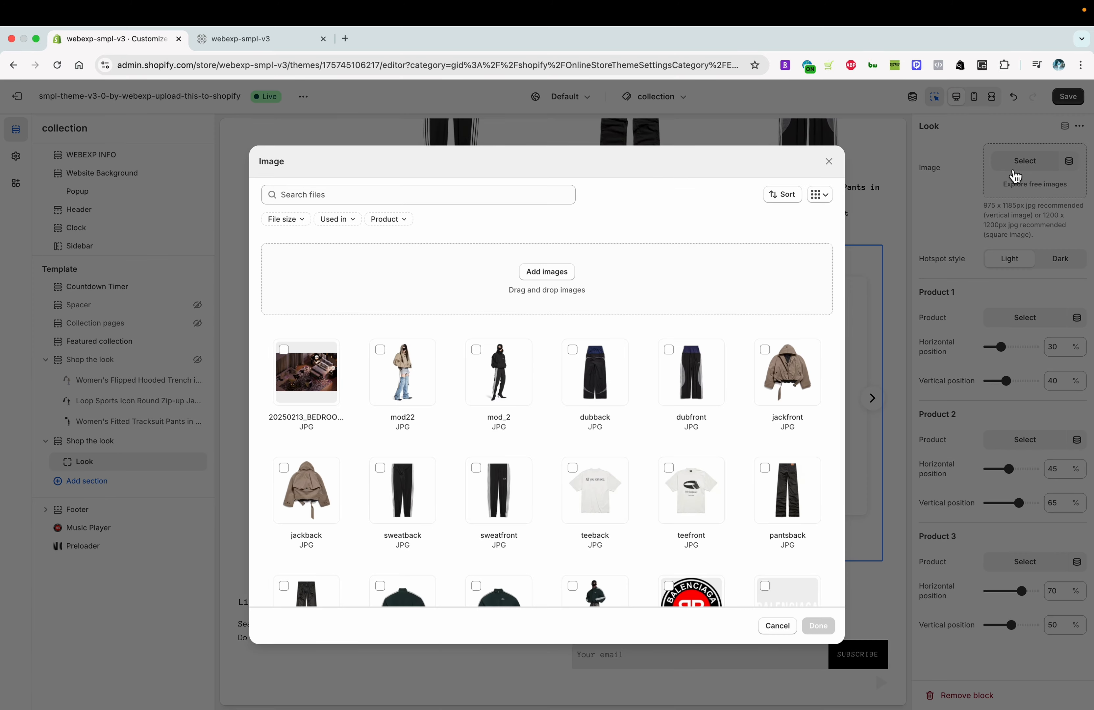
left_click(419, 376)
left_click(818, 626)
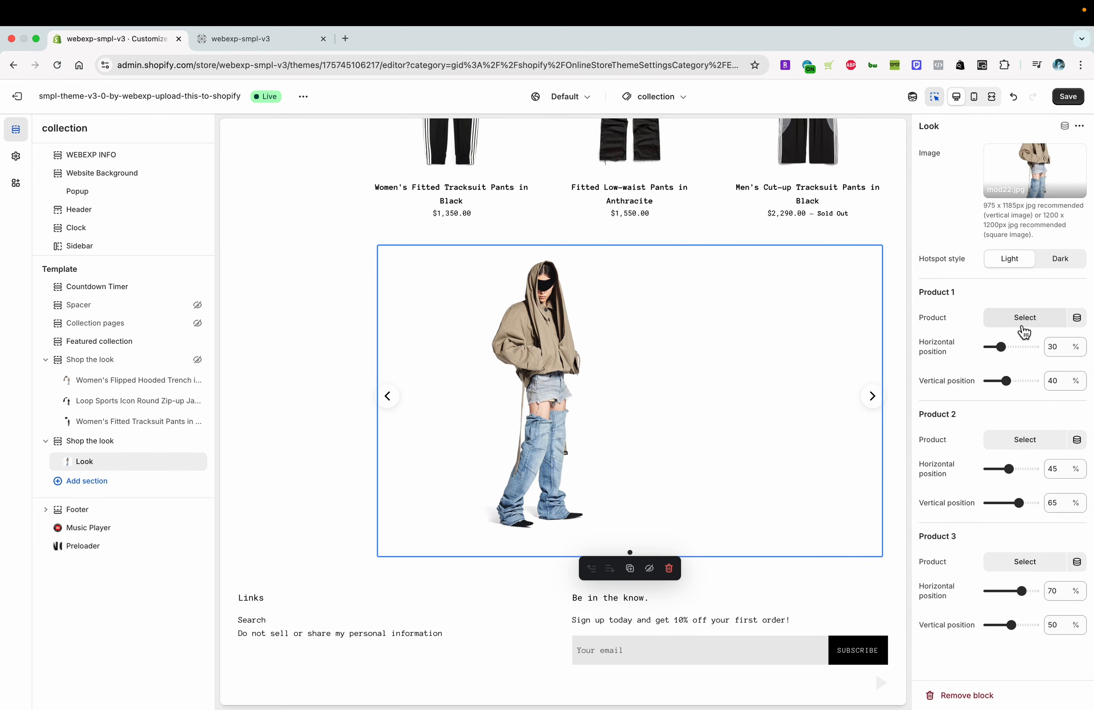
left_click(1025, 318)
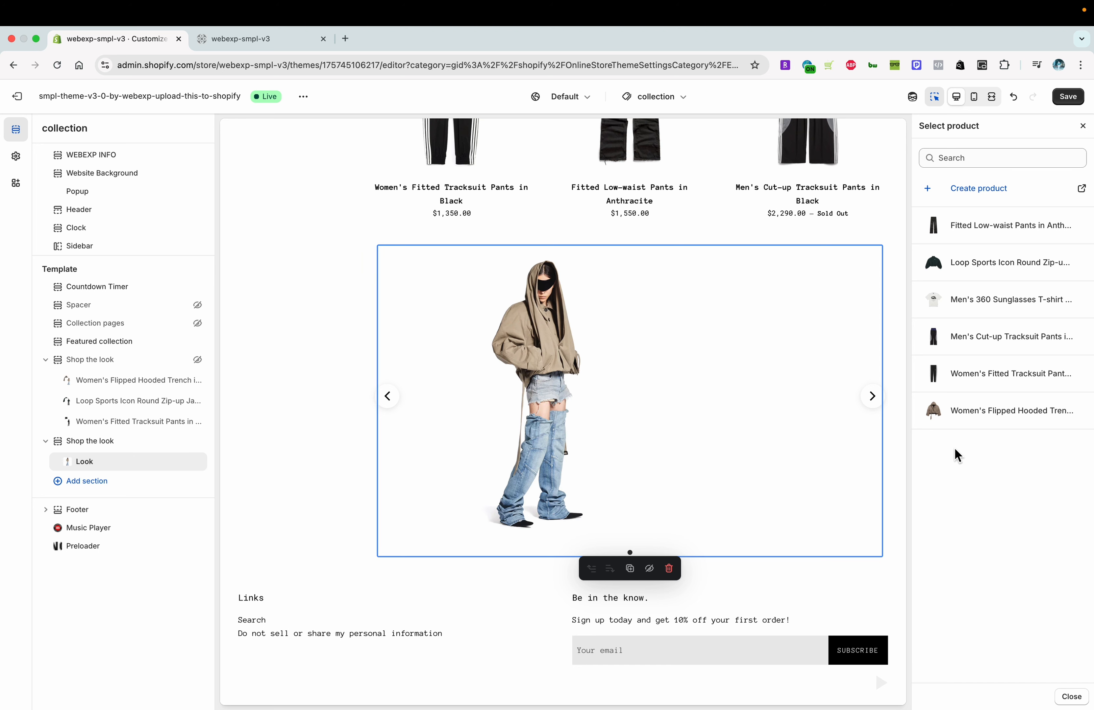
left_click(969, 415)
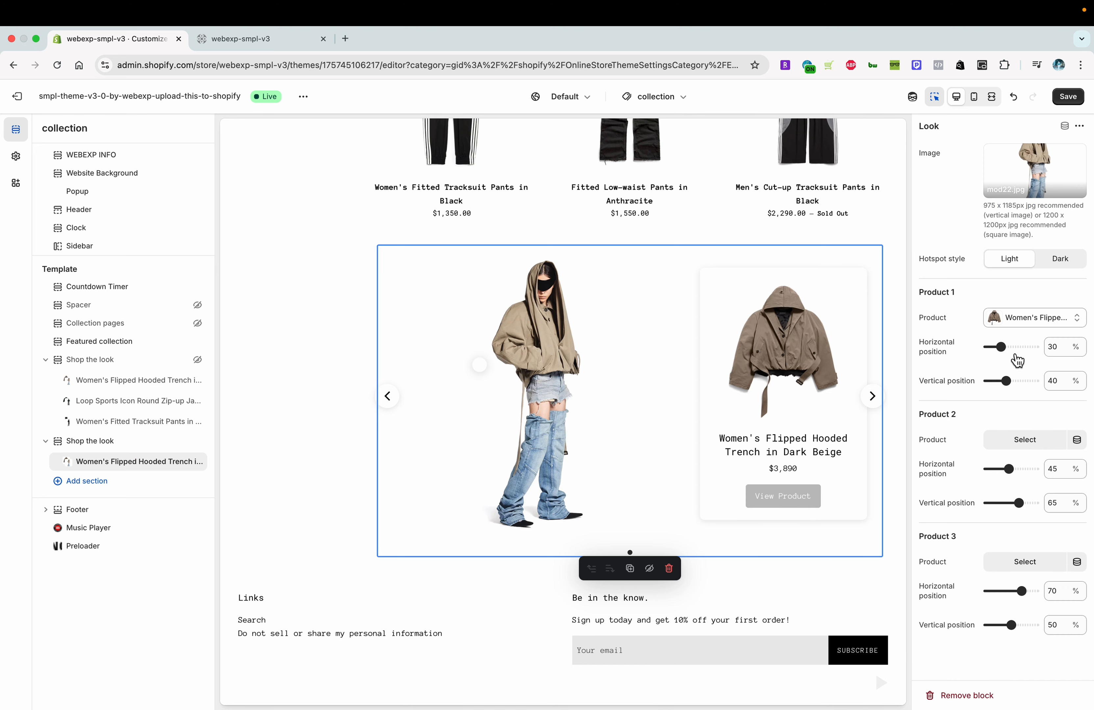
left_click(1012, 354)
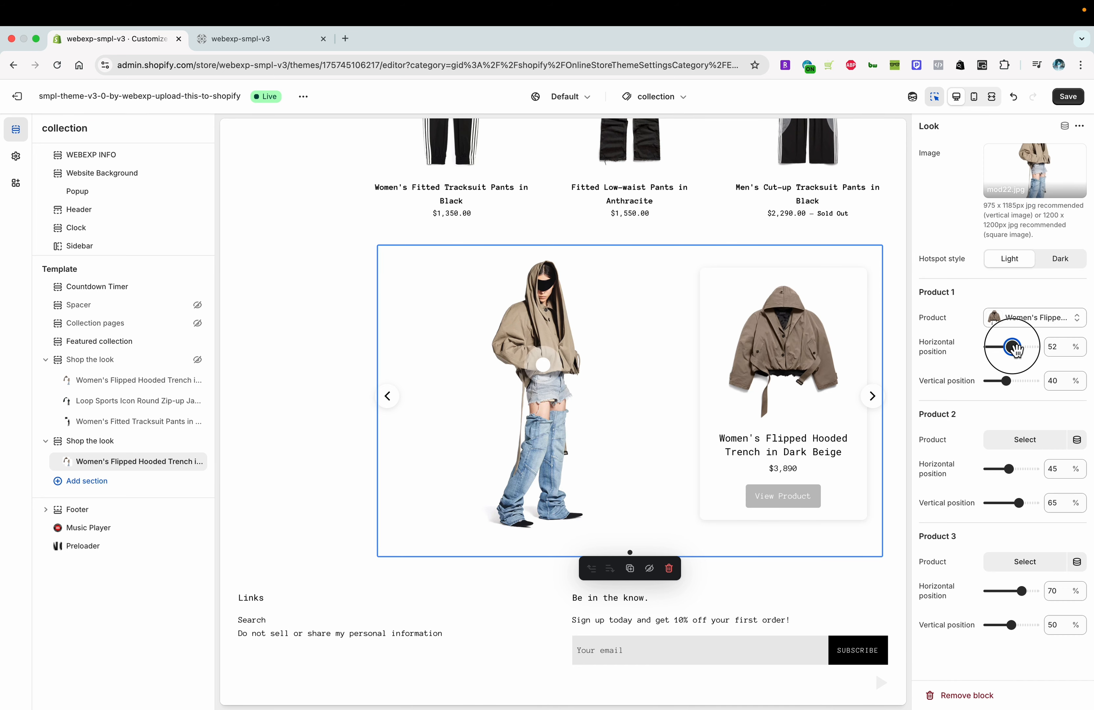
left_click_drag(1014, 381, 1003, 381)
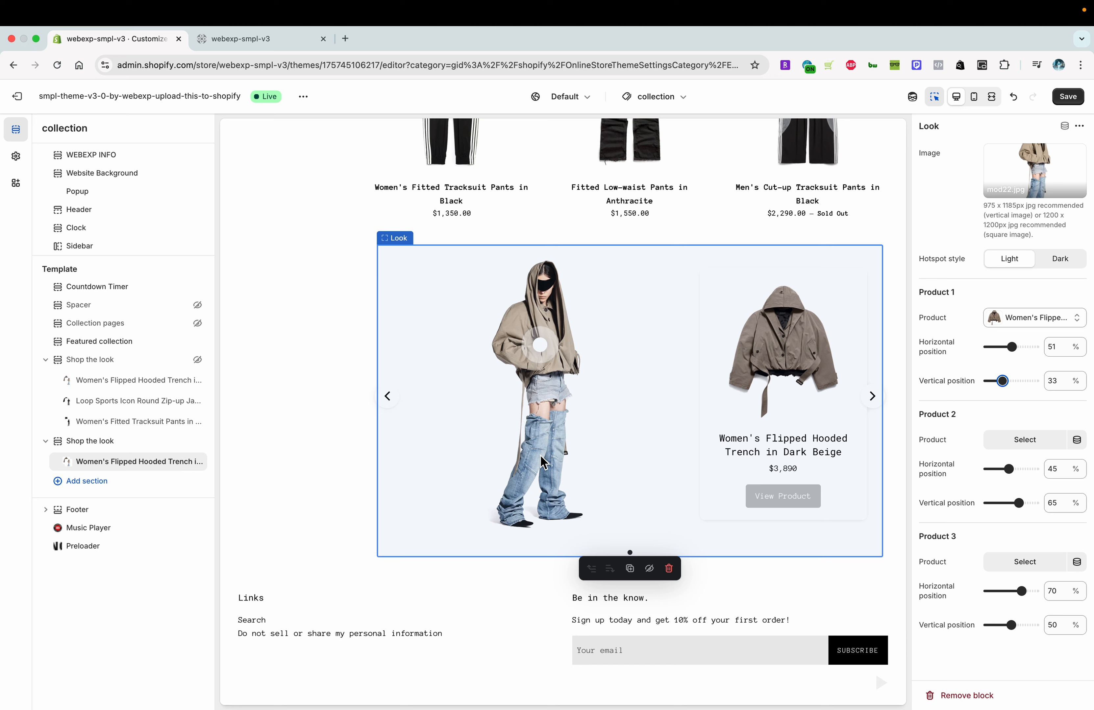
Link Fitted Low-waist Pants to the second hotspot at 51% horizontally and save.
left_click(1026, 444)
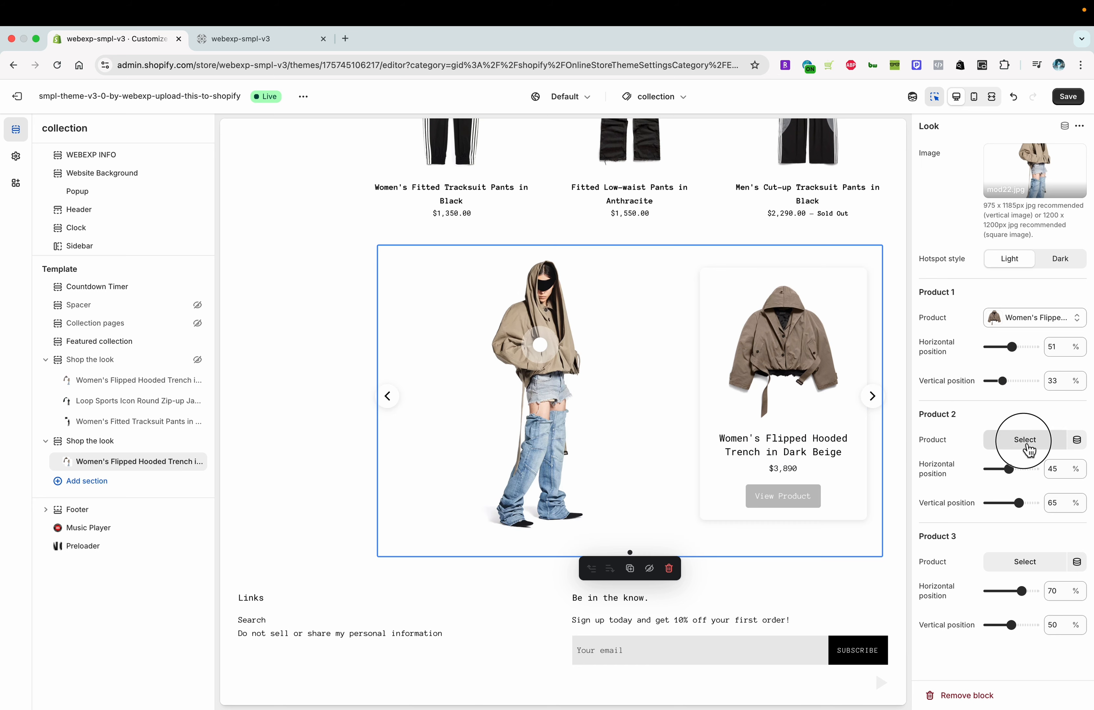
left_click_drag(1007, 470, 1012, 470)
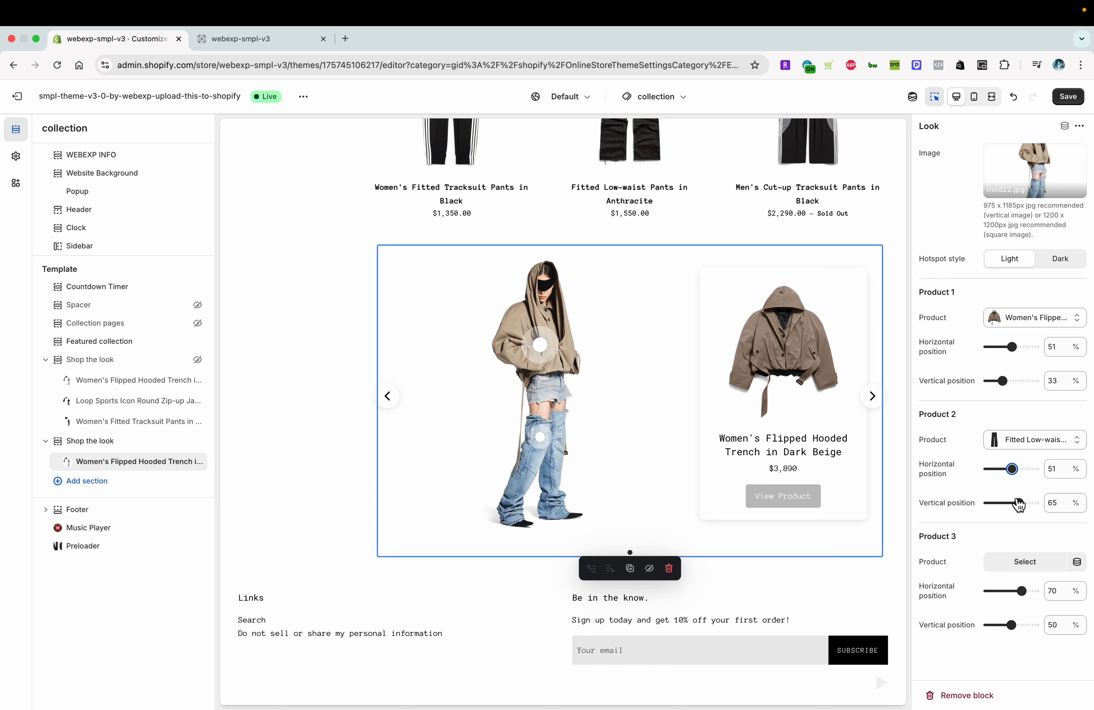
left_click(1068, 96)
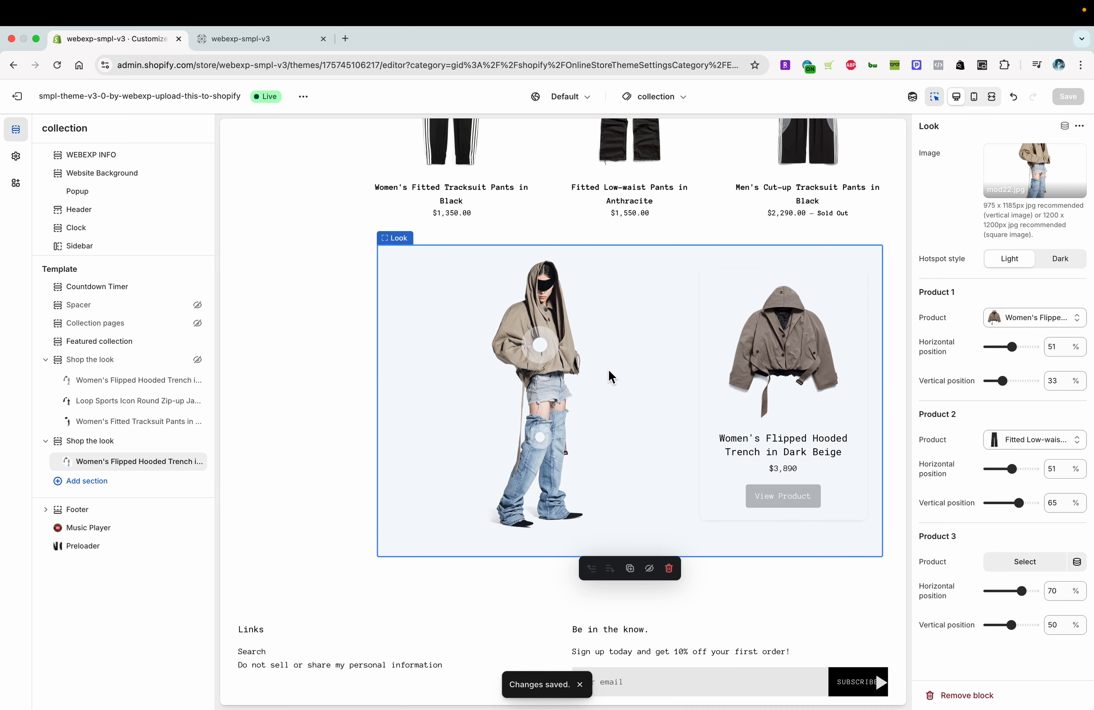
Toggle between the pants and trench hotspots to confirm each swaps the product card.
left_click(549, 444)
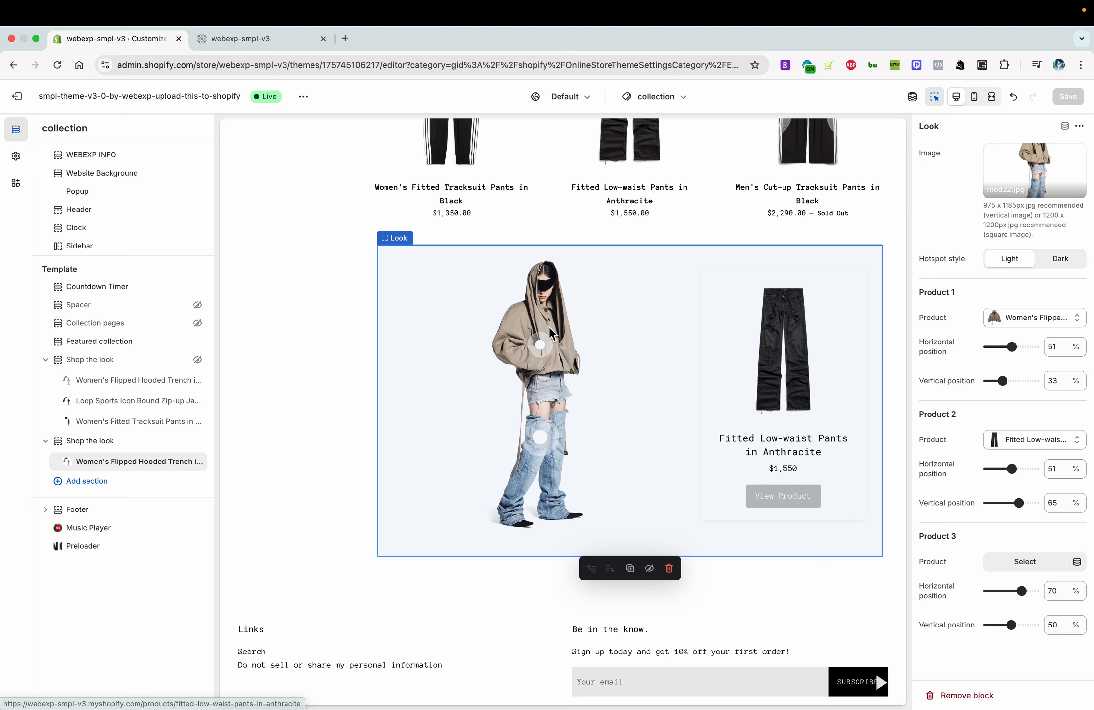
left_click(541, 346)
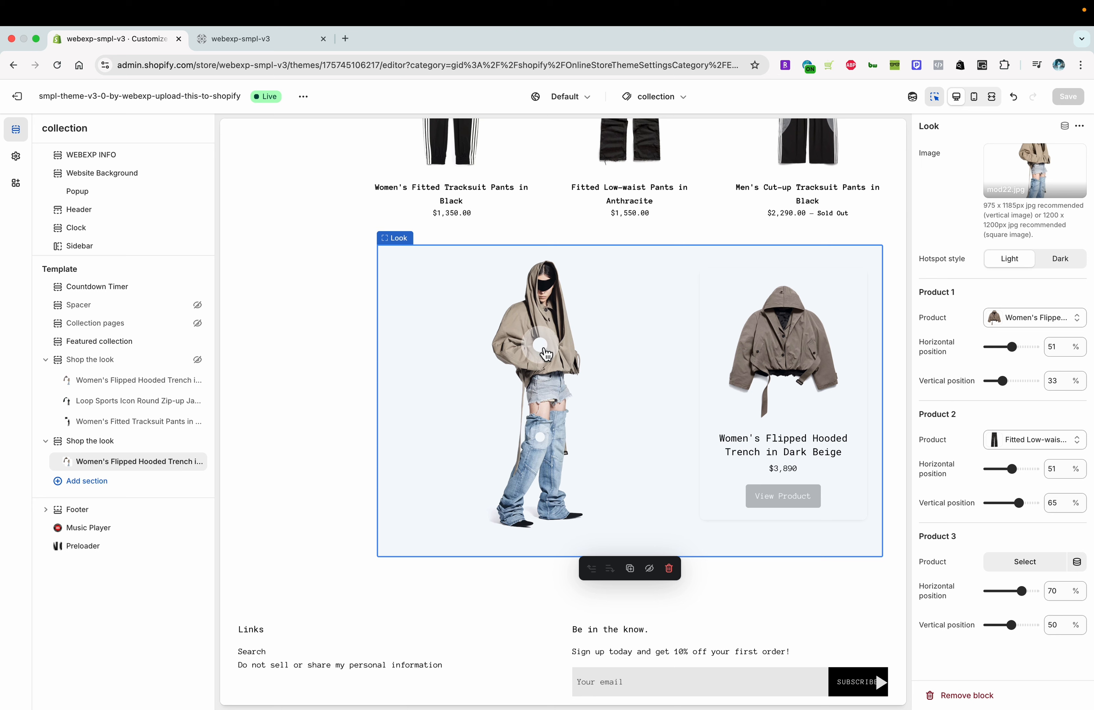
left_click(547, 445)
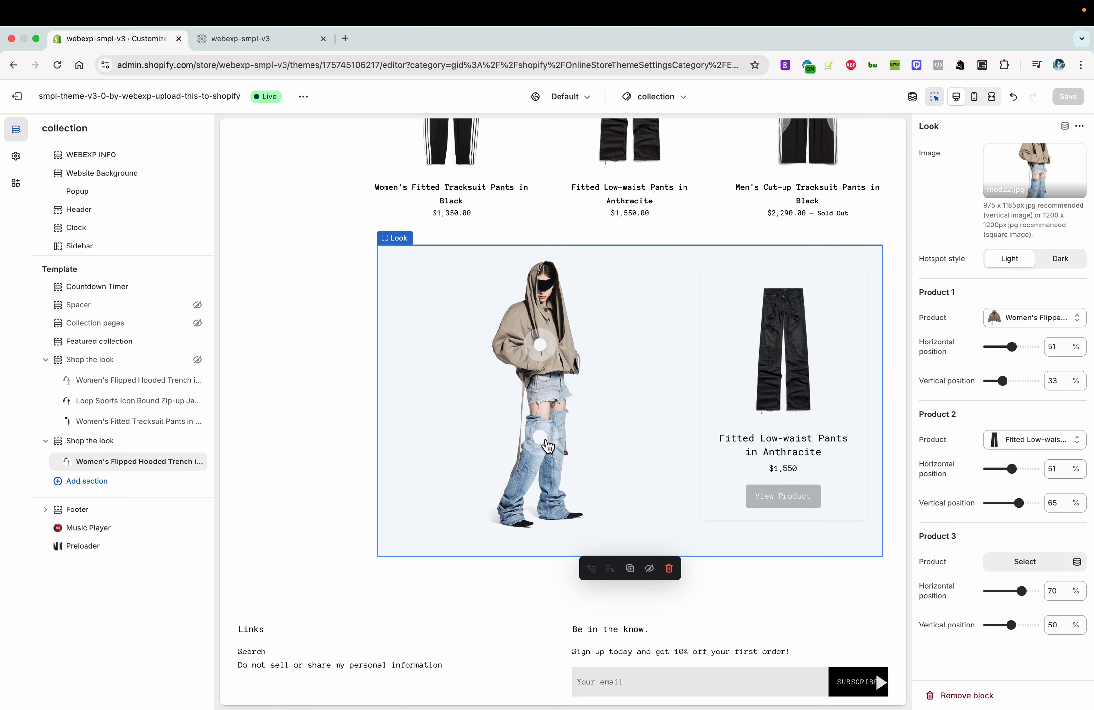
left_click(548, 354)
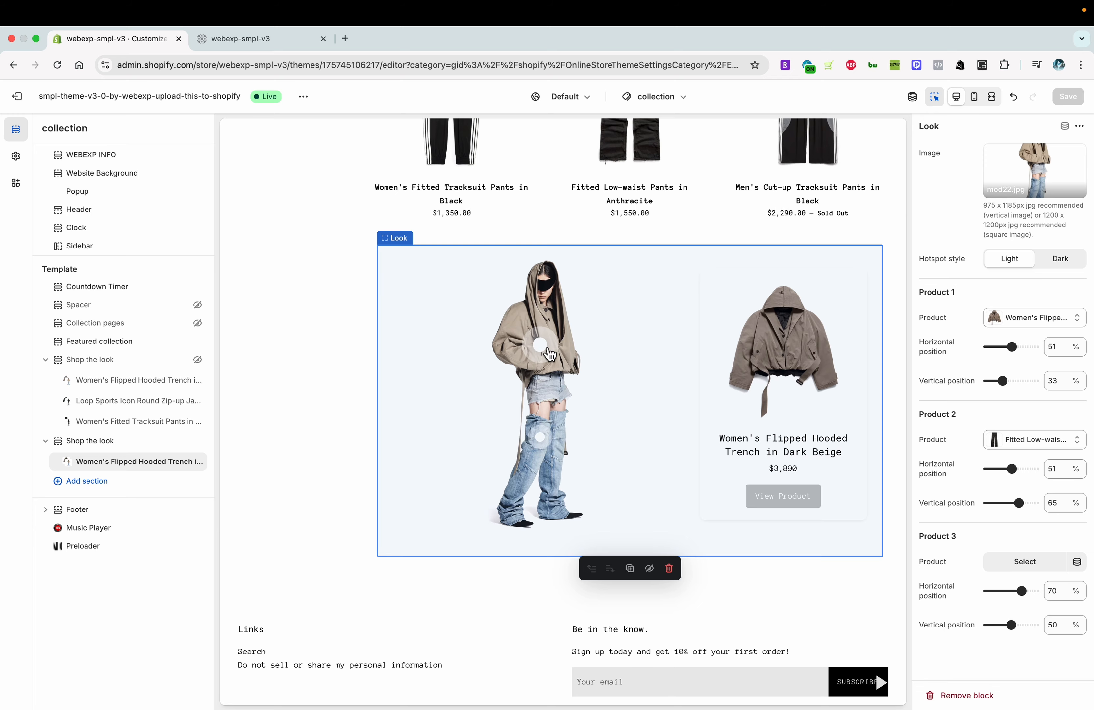
Open the trench's product page via View Product and scroll through it.
left_click(783, 499)
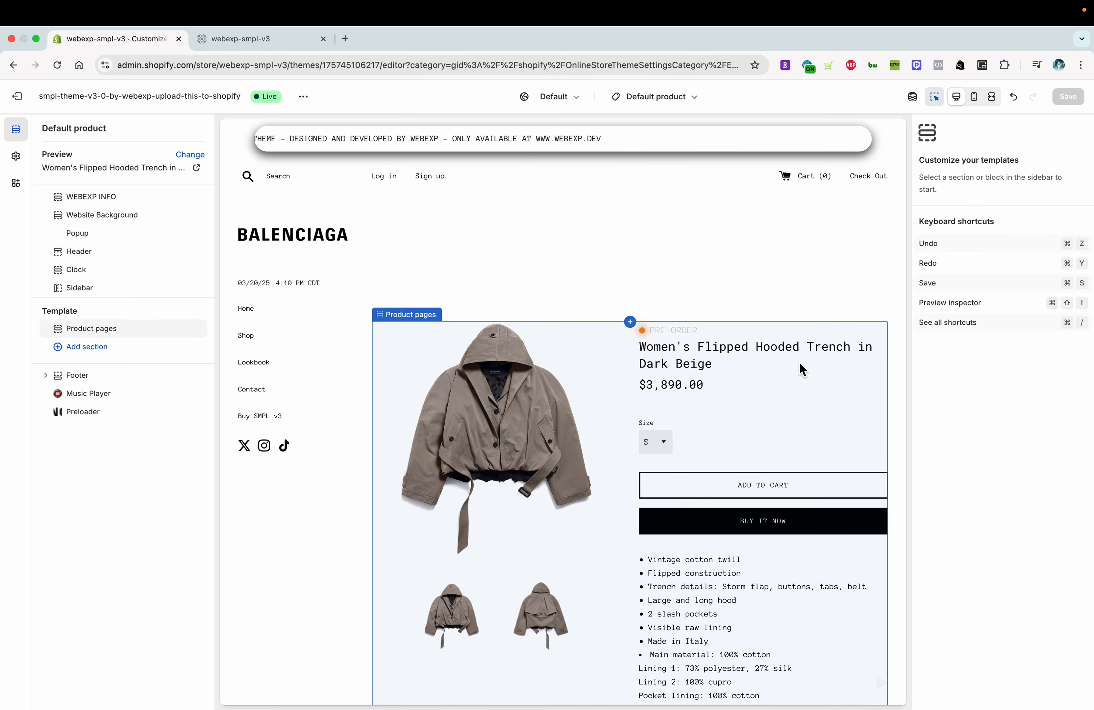
scroll(801, 367, "down", 5)
scroll(799, 364, "up", 5)
scroll(753, 453, "down", 5)
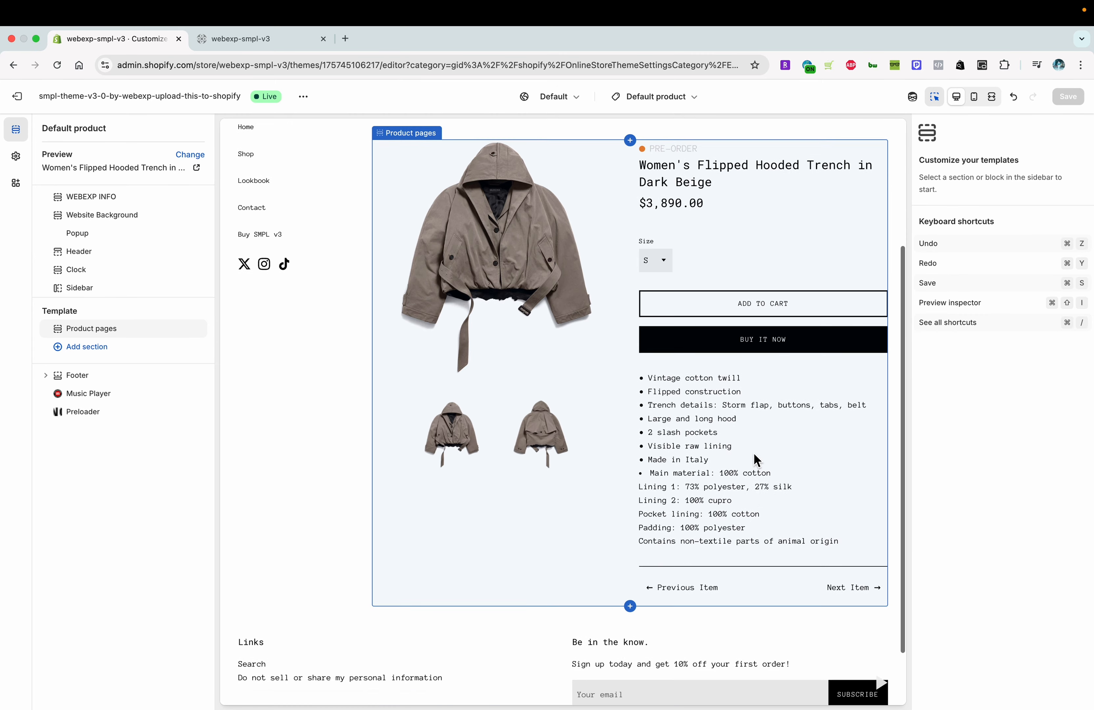
scroll(753, 453, "up", 2)
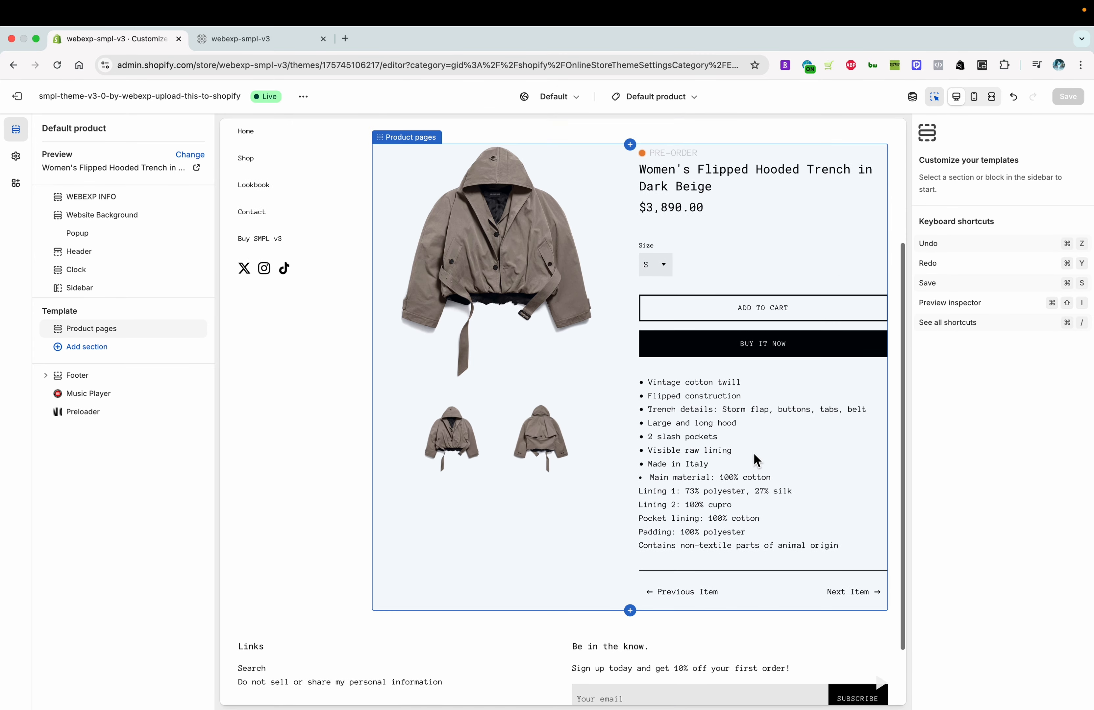
scroll(659, 444, "up", 1)
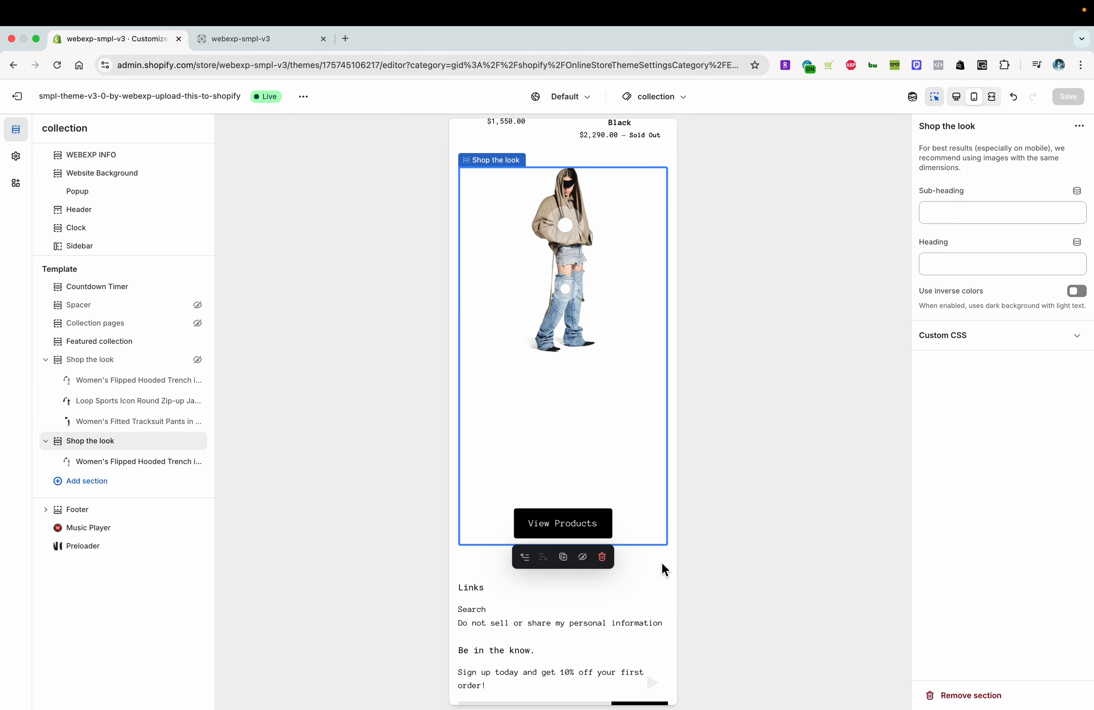
scroll(659, 572, "up", 2)
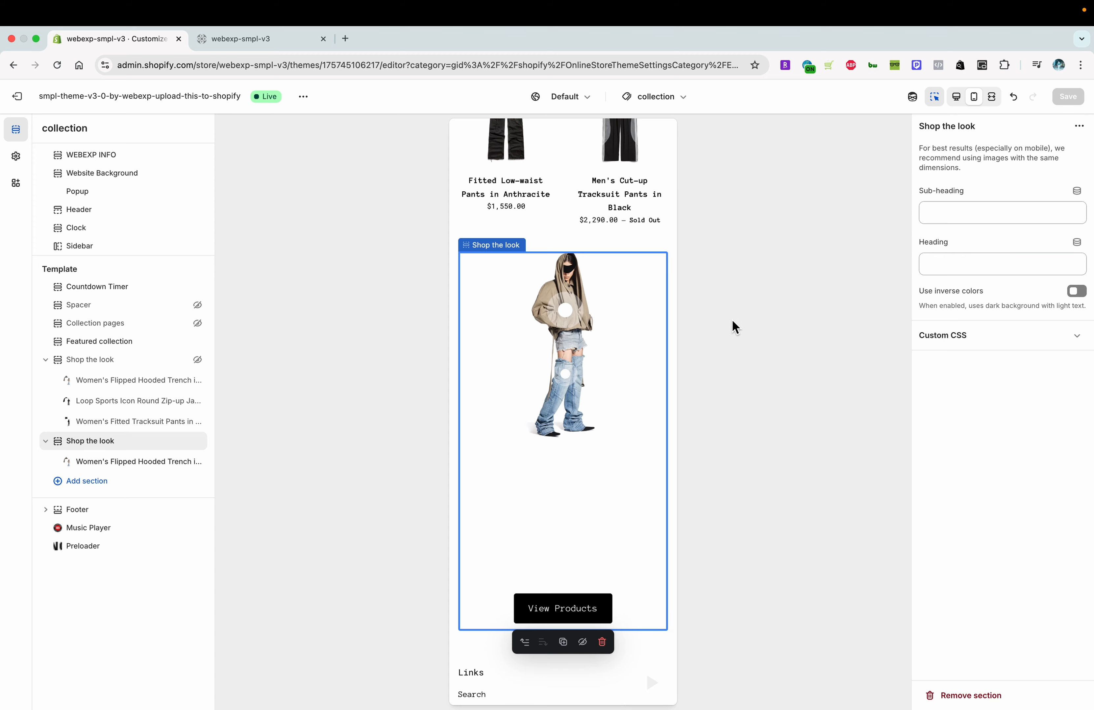
Open the Shop This Look popup, switch between the pants and upper hotspot products, then close it.
left_click(569, 320)
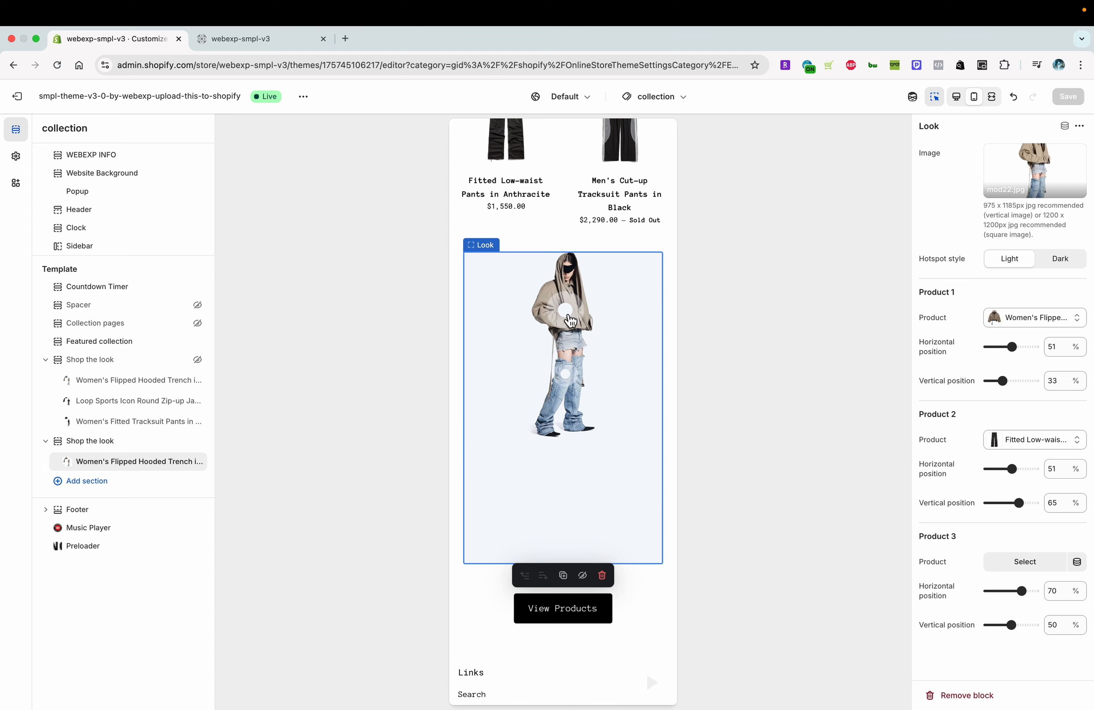
left_click(569, 318)
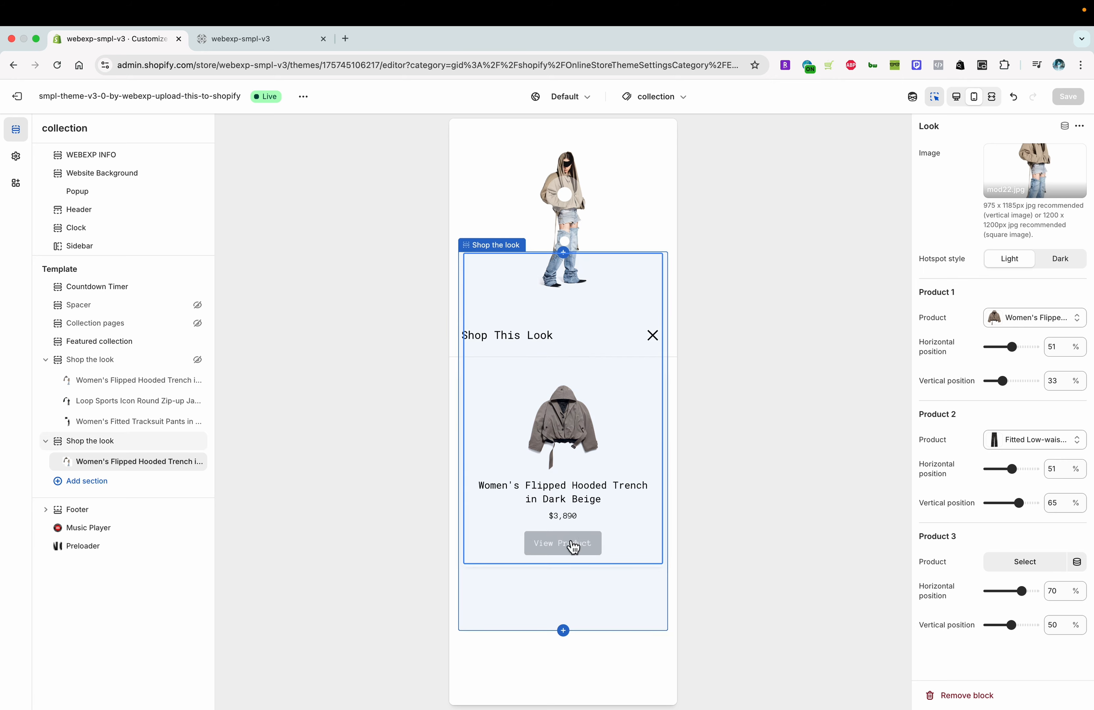
left_click(571, 242)
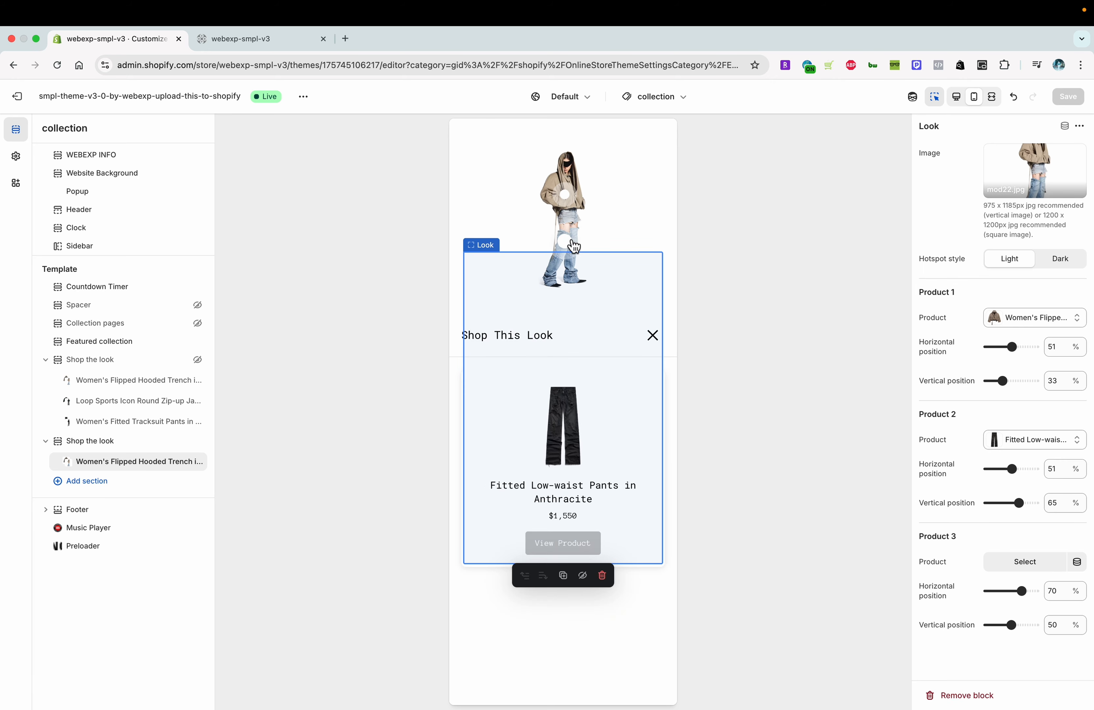
left_click(571, 196)
left_click(571, 248)
left_click(652, 336)
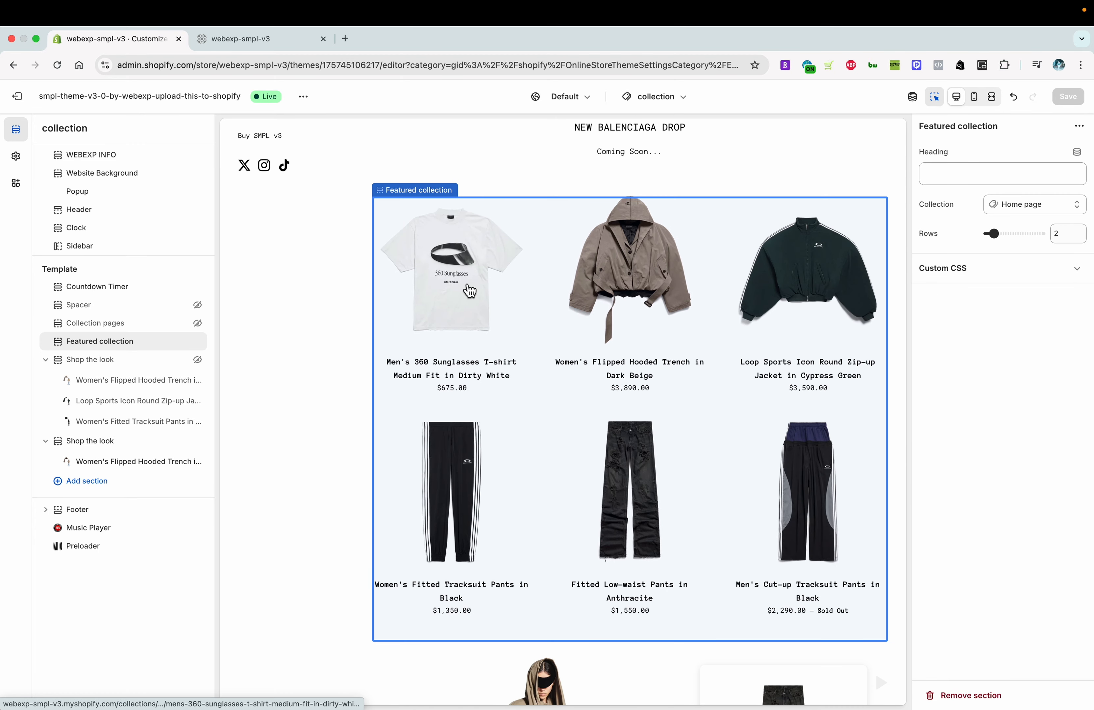
Open the Men's 360 Sunglasses T-shirt page and inspect the Product pages Info Dot colour.
left_click(463, 280)
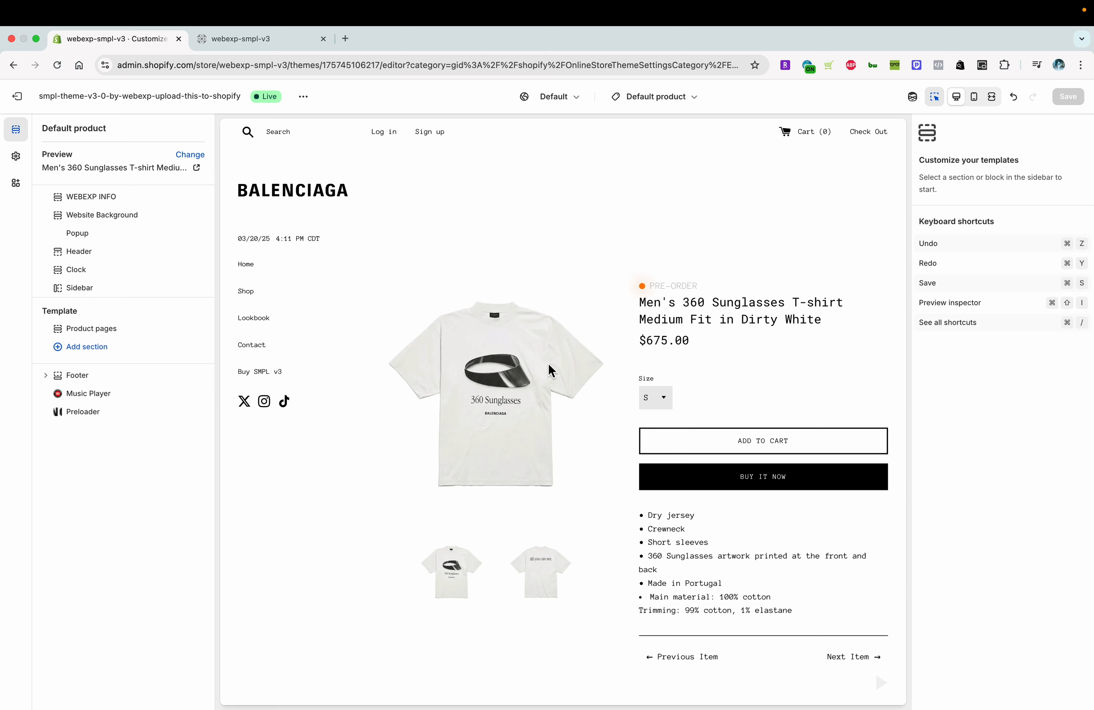
left_click(631, 343)
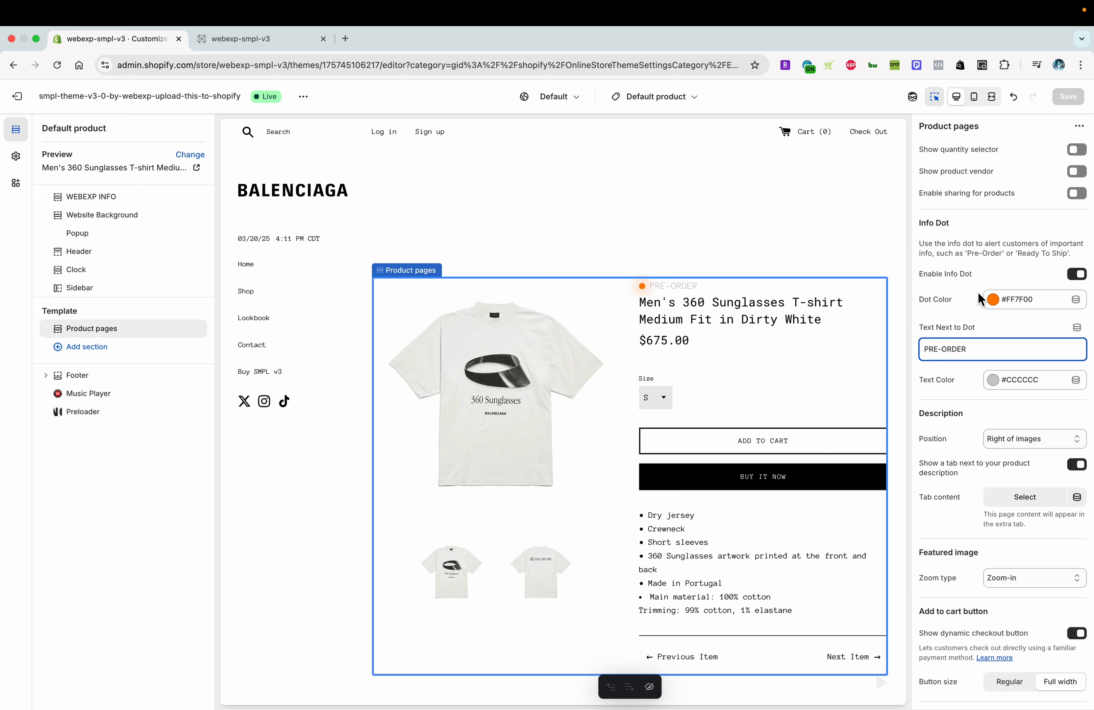
left_click(998, 306)
left_click(766, 510)
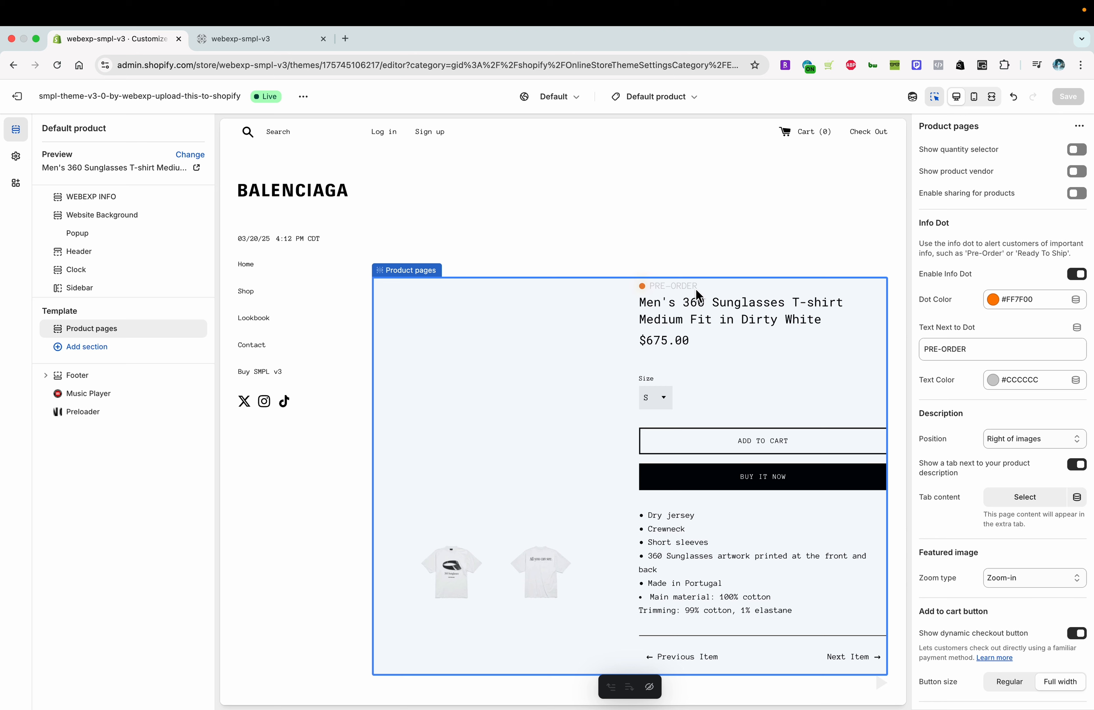
Create a product template named 'demo' based on Default product, then move to the store admin.
left_click(682, 106)
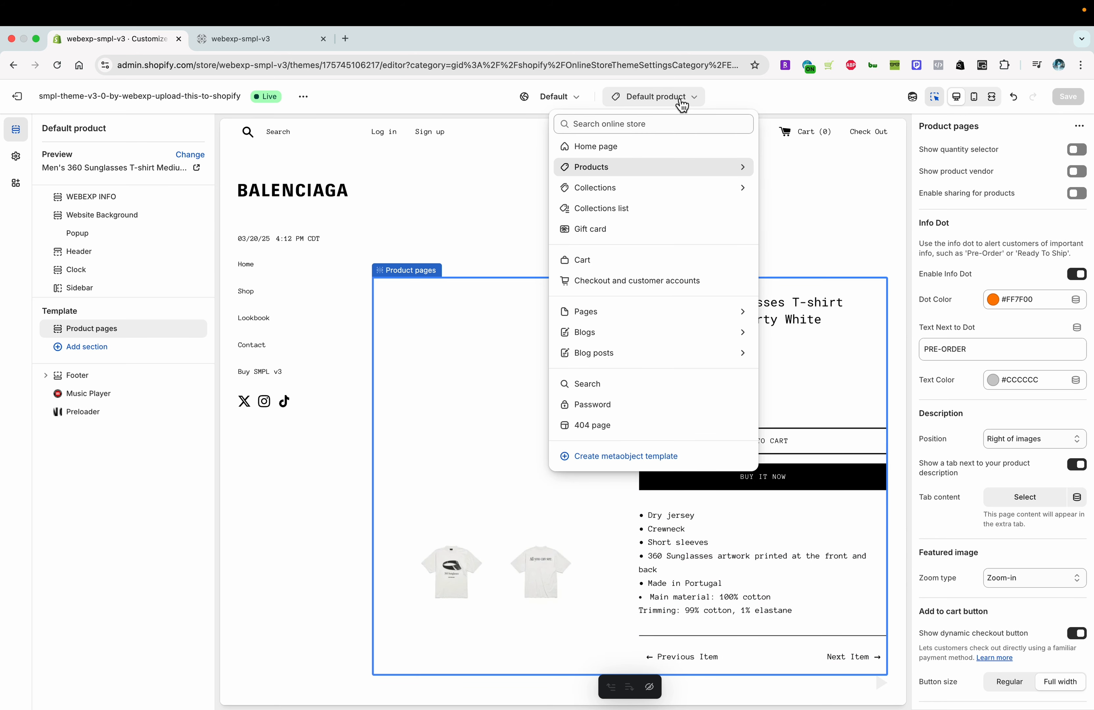
left_click(648, 172)
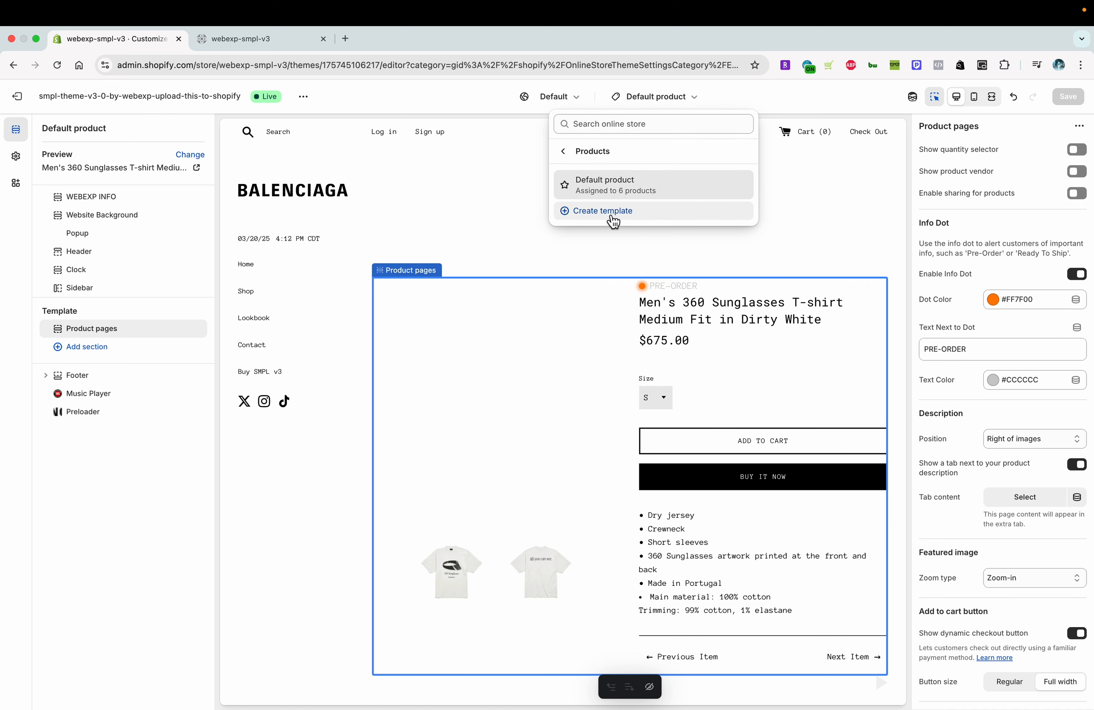
left_click(610, 225)
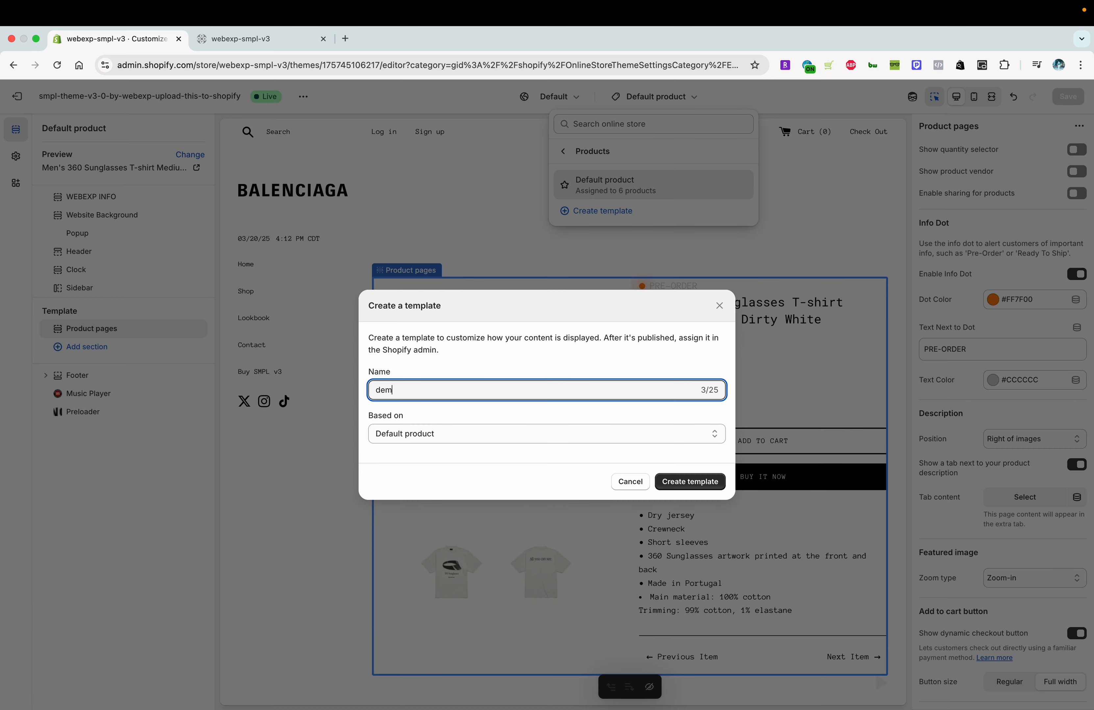
key("BackSpace")
key("BackSpace")
key("BackSpace")
type("demo")
left_click(636, 442)
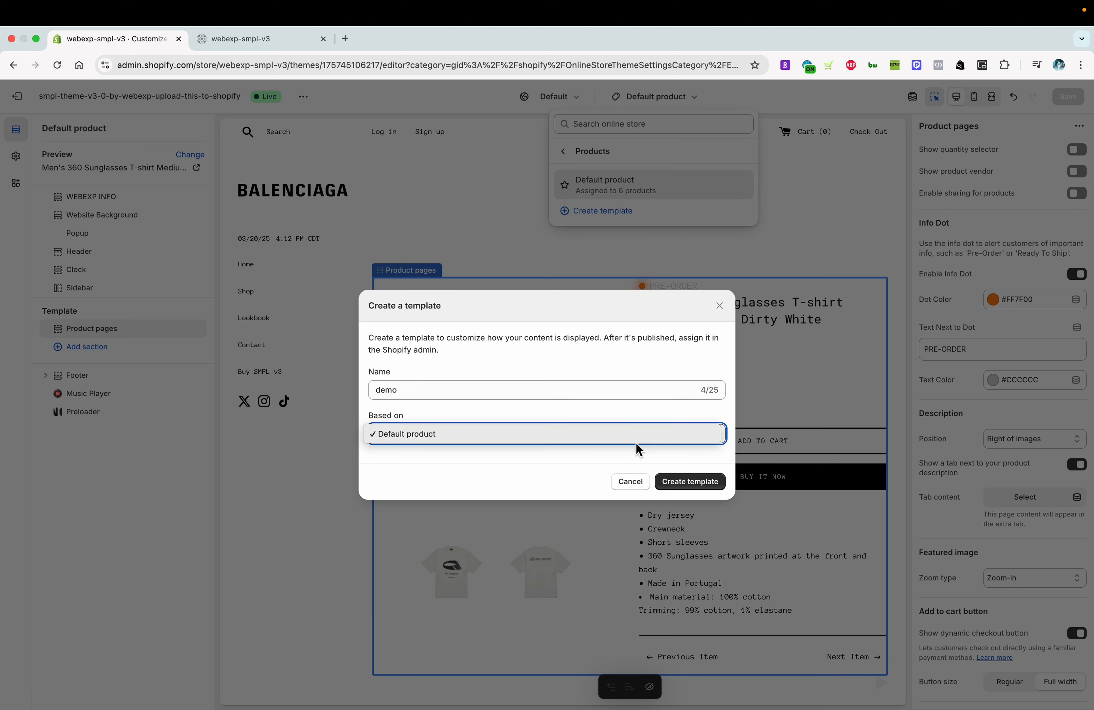
left_click(491, 442)
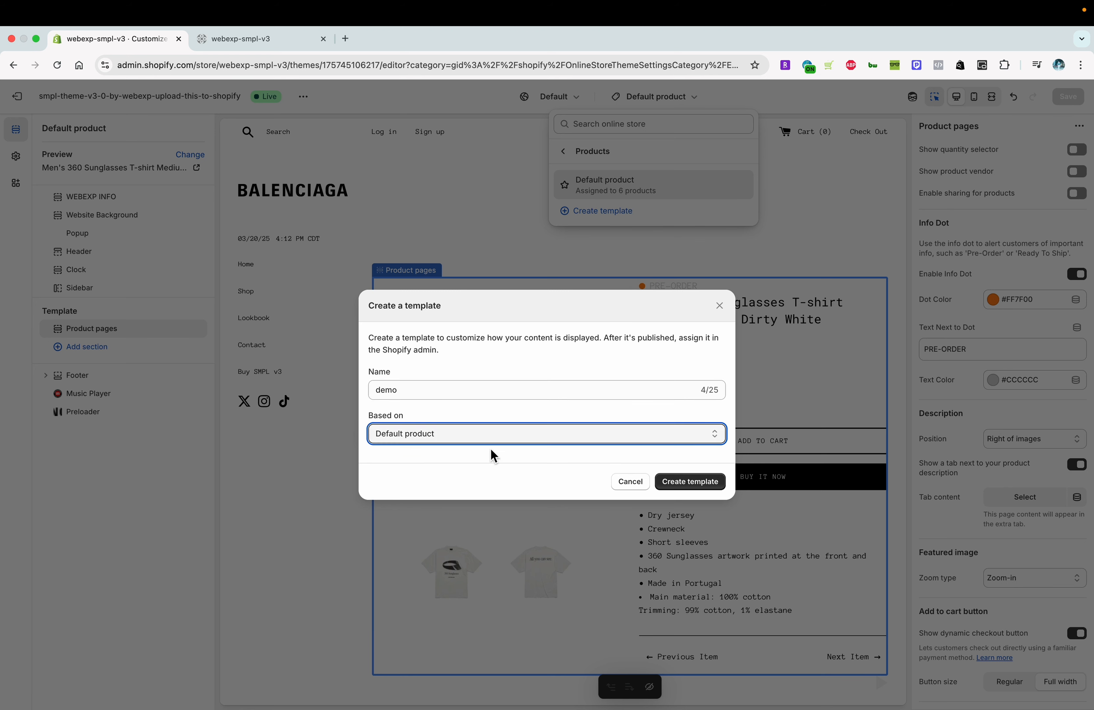
left_click(491, 436)
left_click(491, 434)
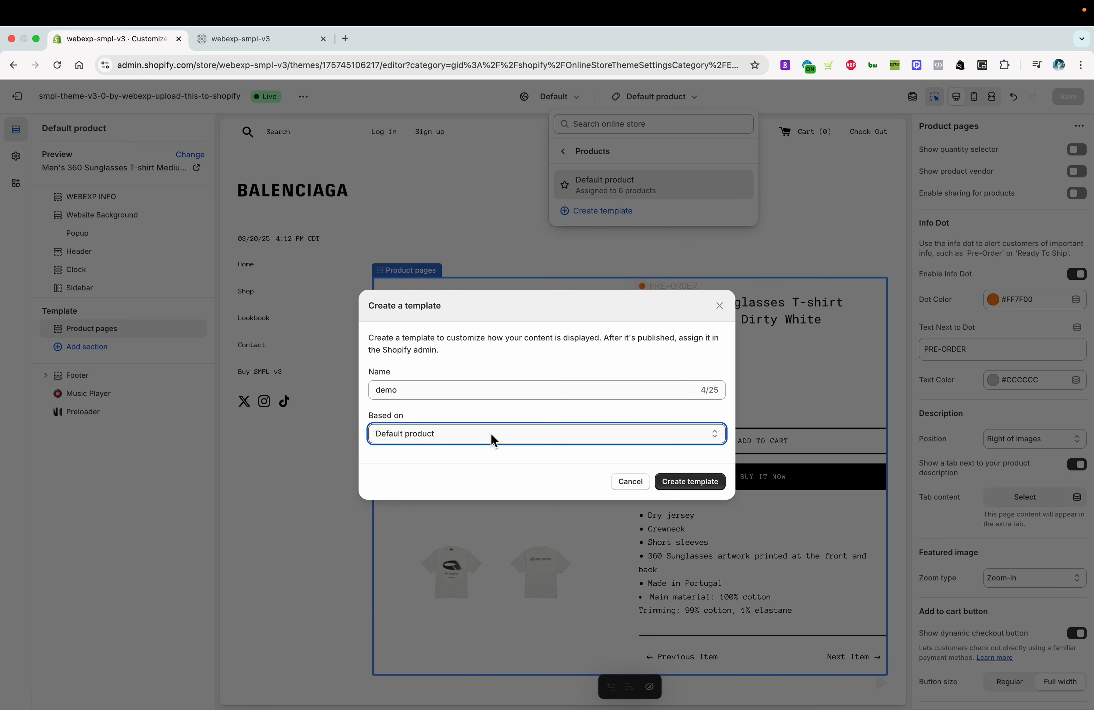
left_click(679, 481)
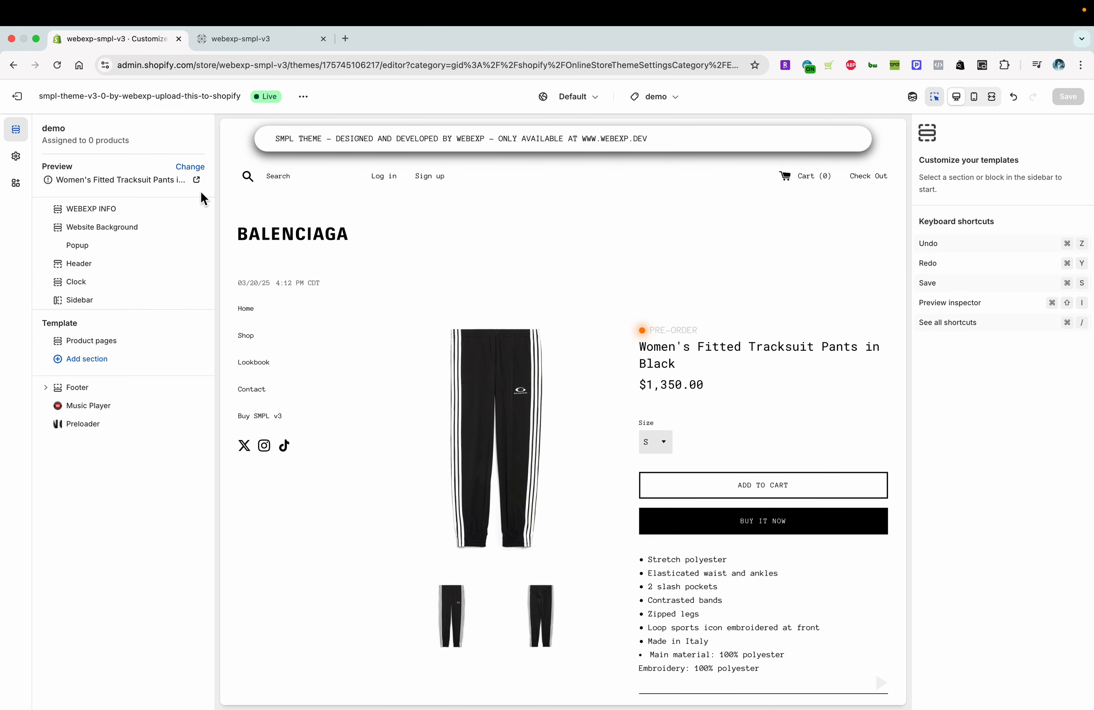
left_click(17, 97, "super")
left_click_drag(243, 40, 134, 42)
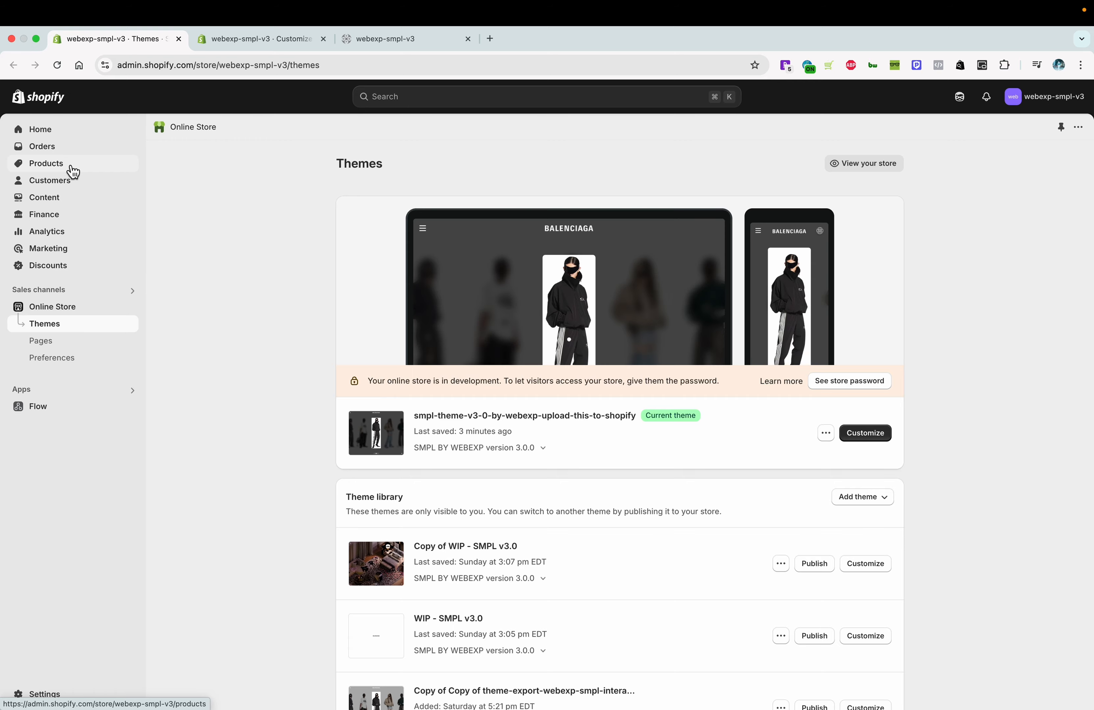
Set the Men's 360 Sunglasses T-shirt's theme template to demo, save, and reload the editor.
left_click(73, 172)
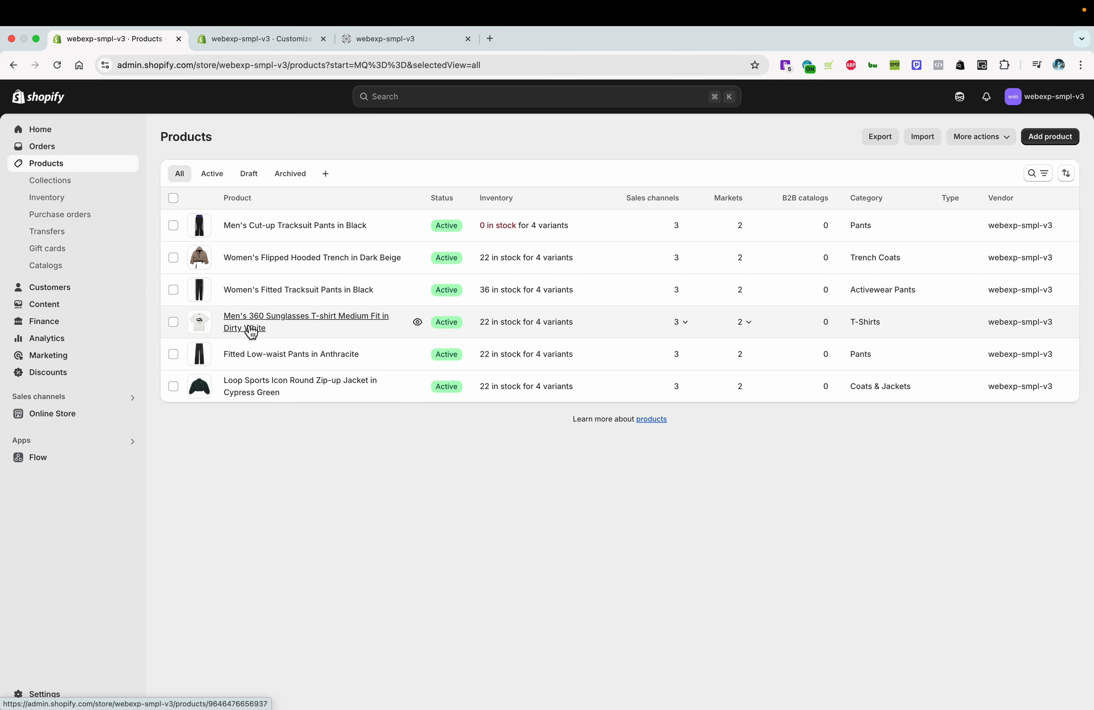
left_click(251, 330)
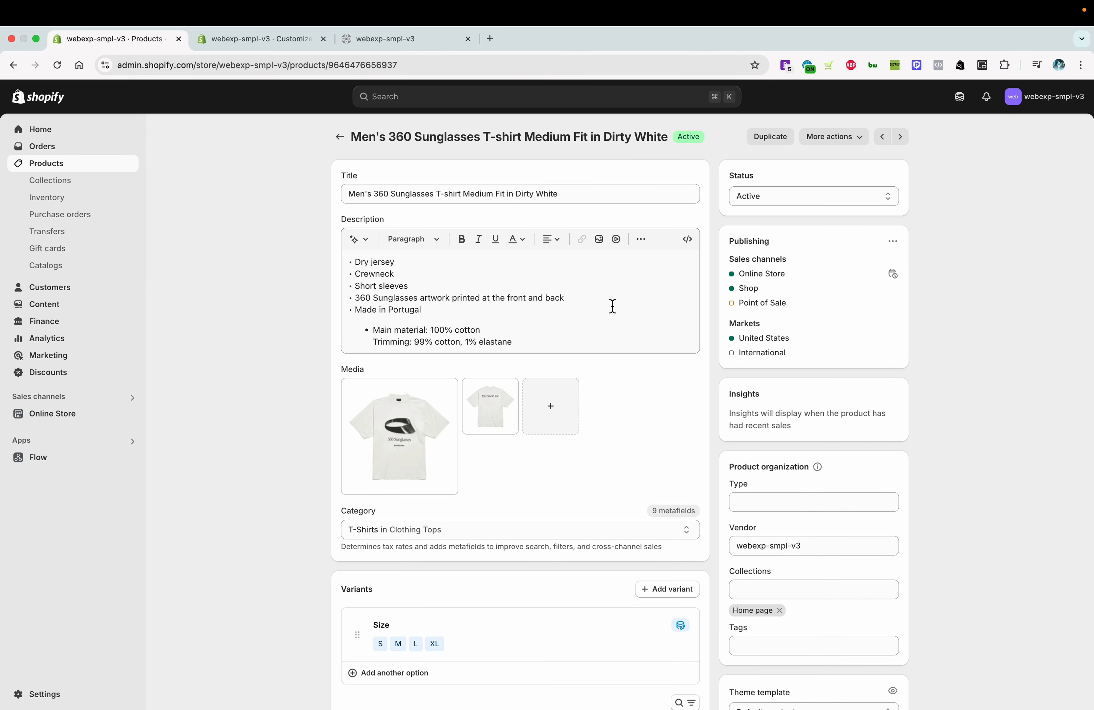
scroll(786, 538, "down", 5)
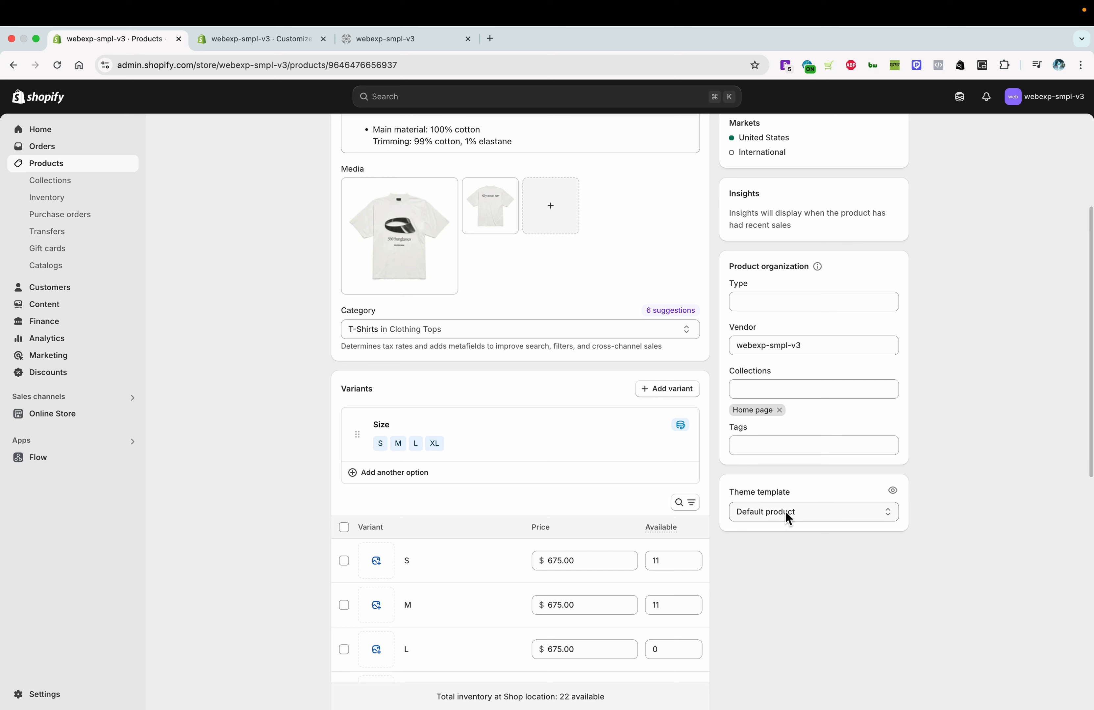
left_click(787, 518)
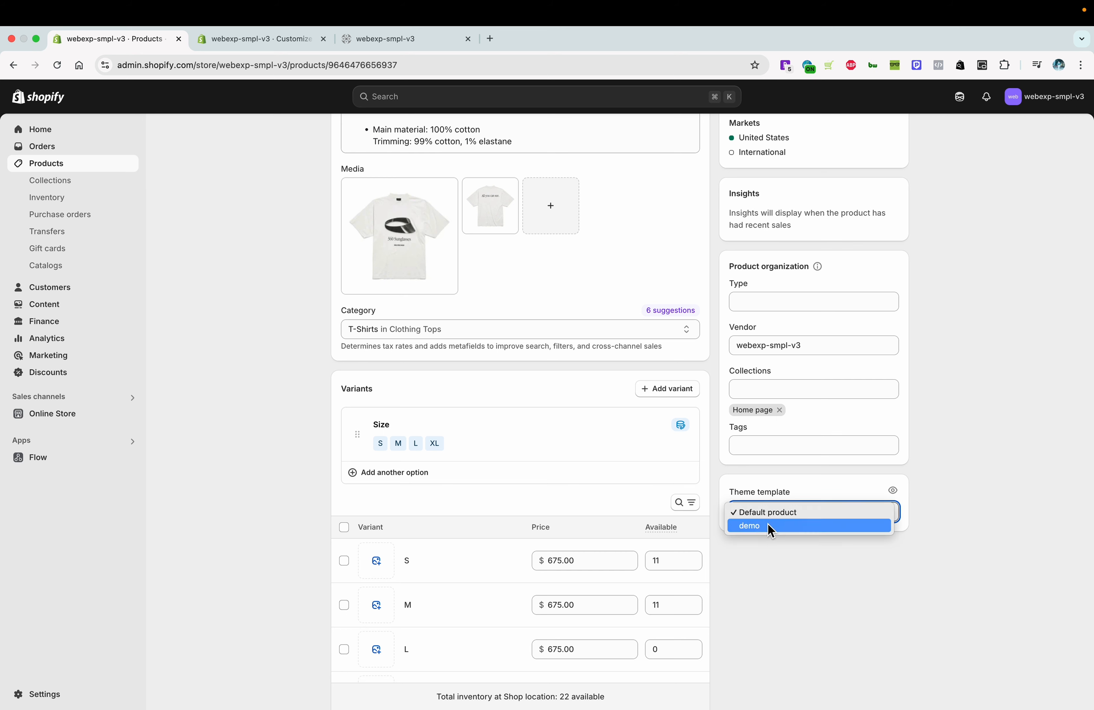
left_click(768, 526)
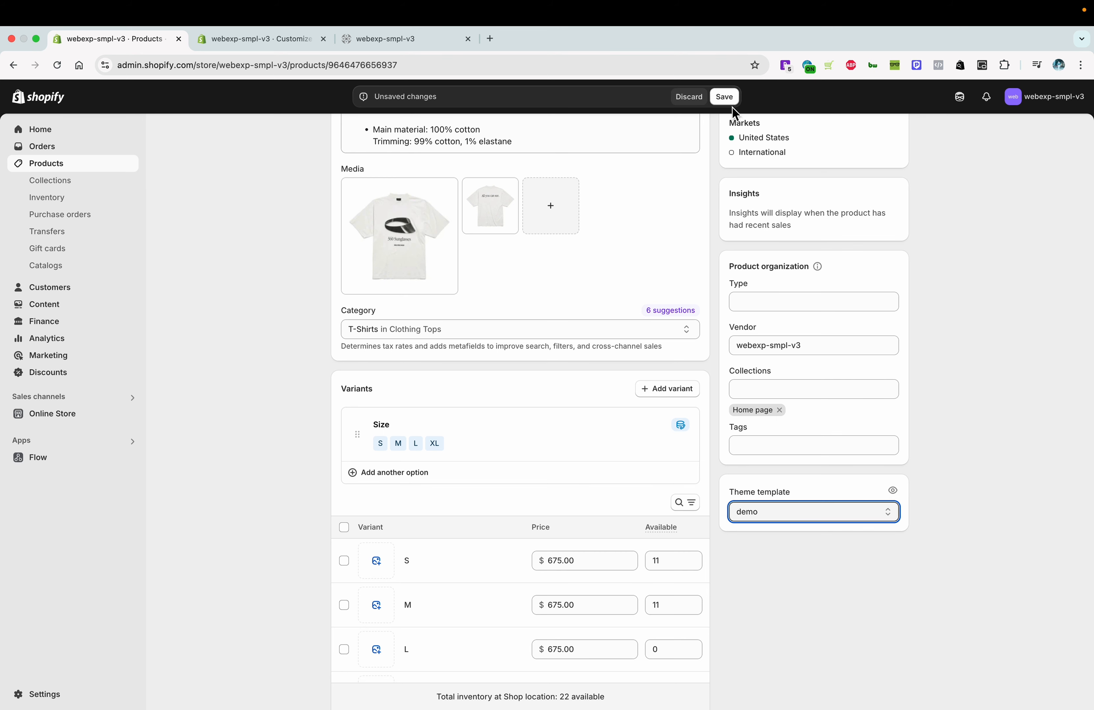
left_click(725, 97)
scroll(837, 171, "up", 4)
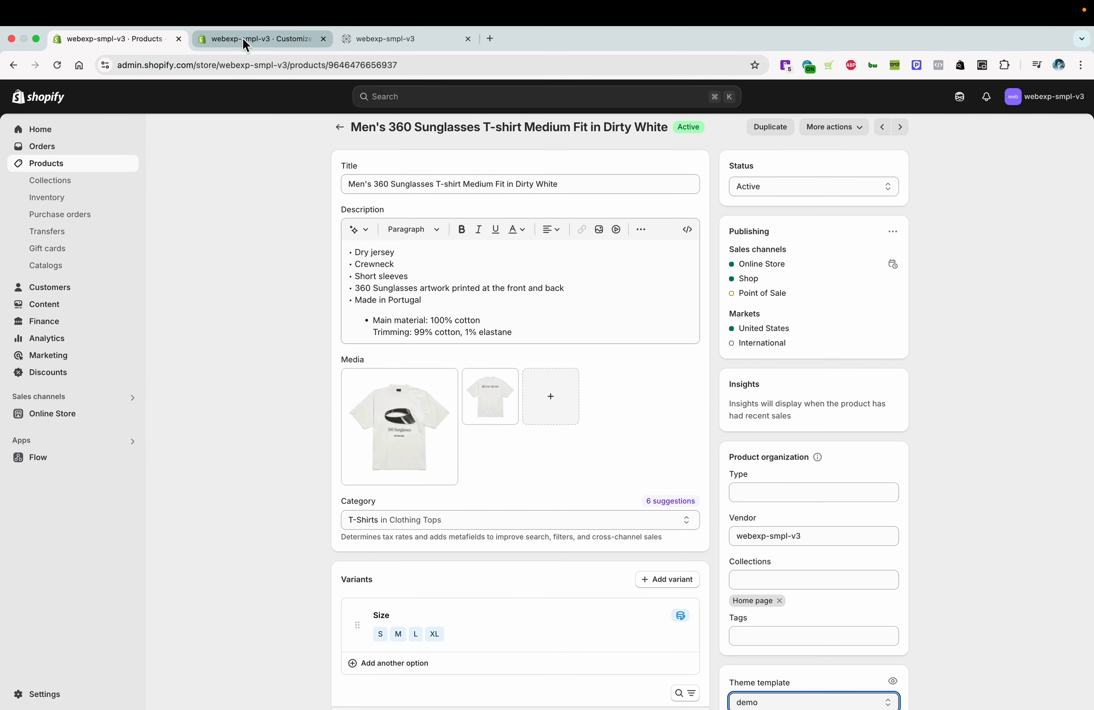
left_click(242, 38)
left_click(58, 66)
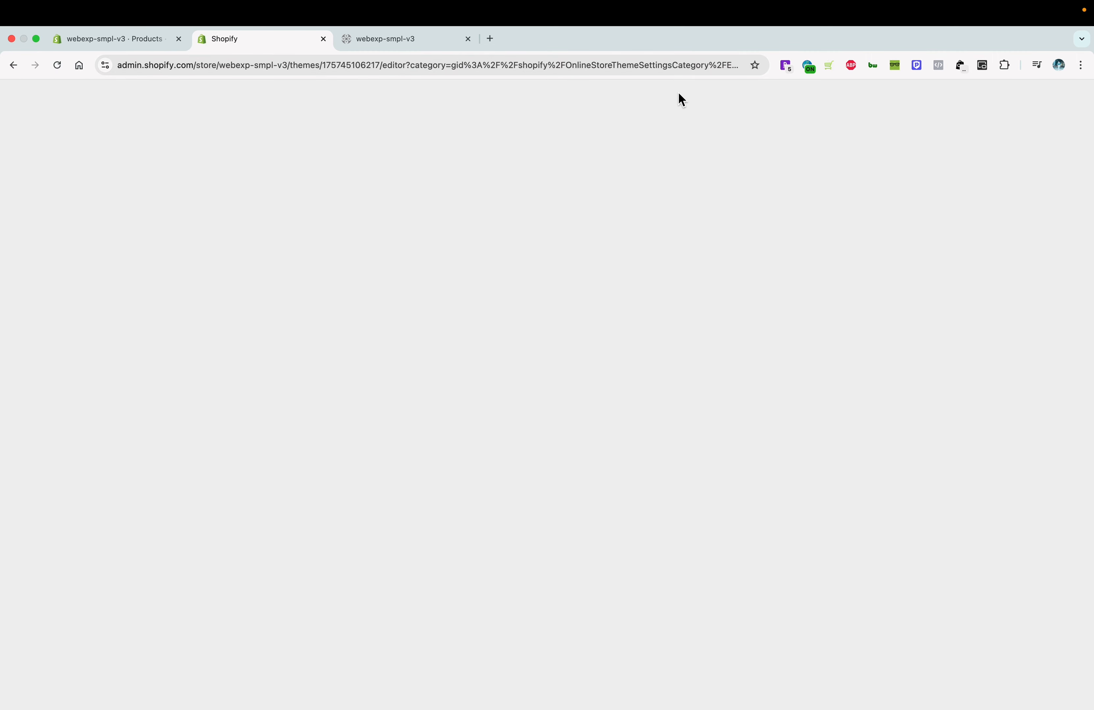
Switch the theme editor to the demo product template.
left_click(671, 97)
left_click(610, 166)
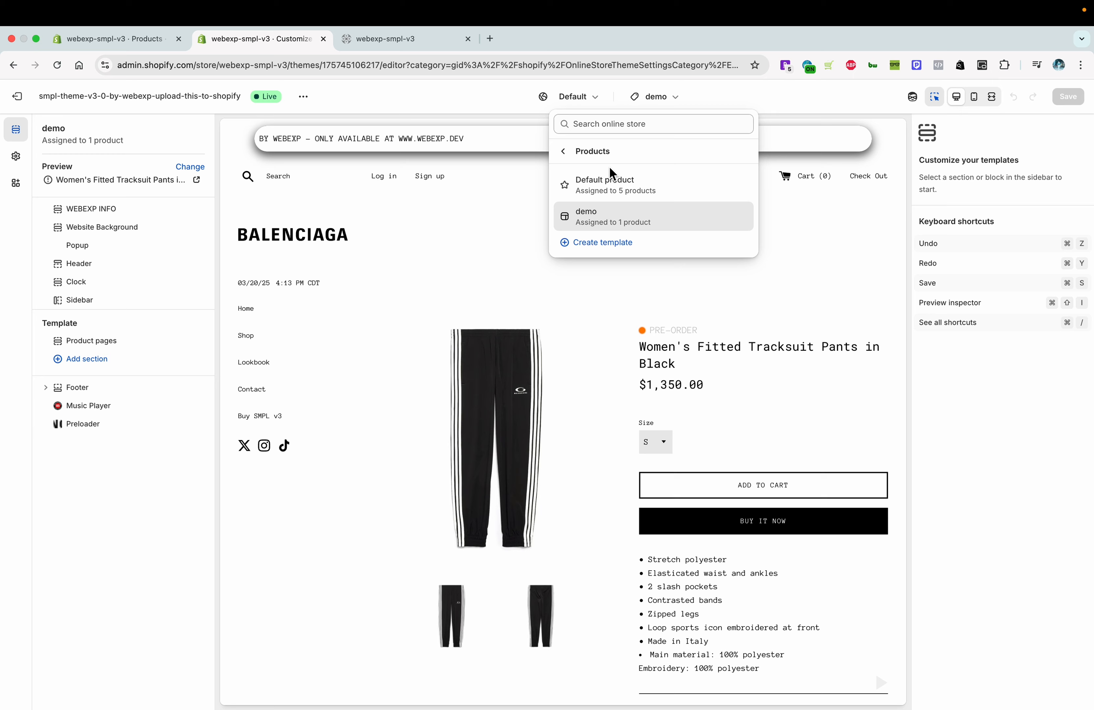
left_click(613, 215)
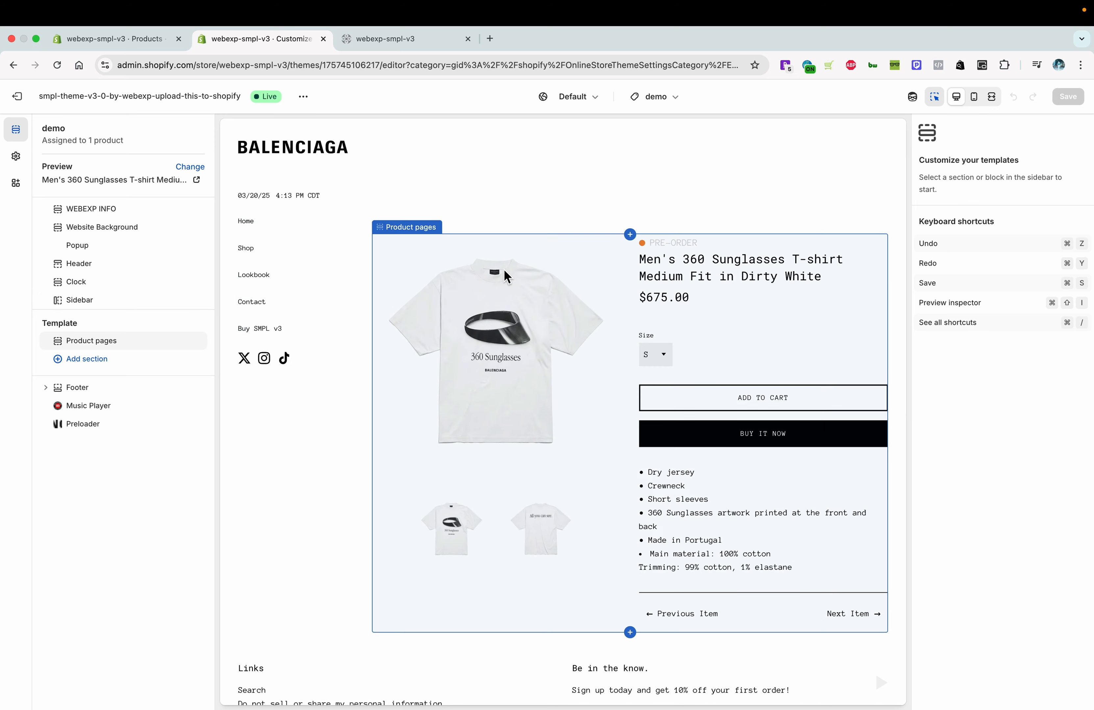
Give the READY TO SHIP info dot colour #3DCC00, save, and view the live store.
left_click(875, 349)
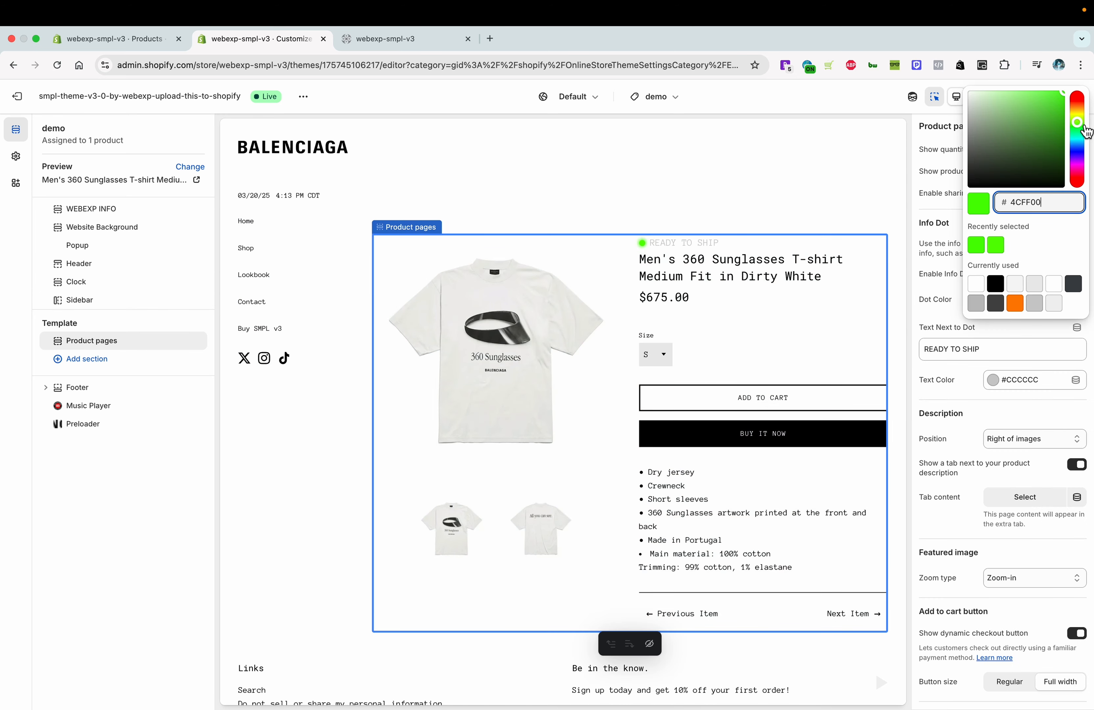
type("3CCA00")
left_click(1080, 121)
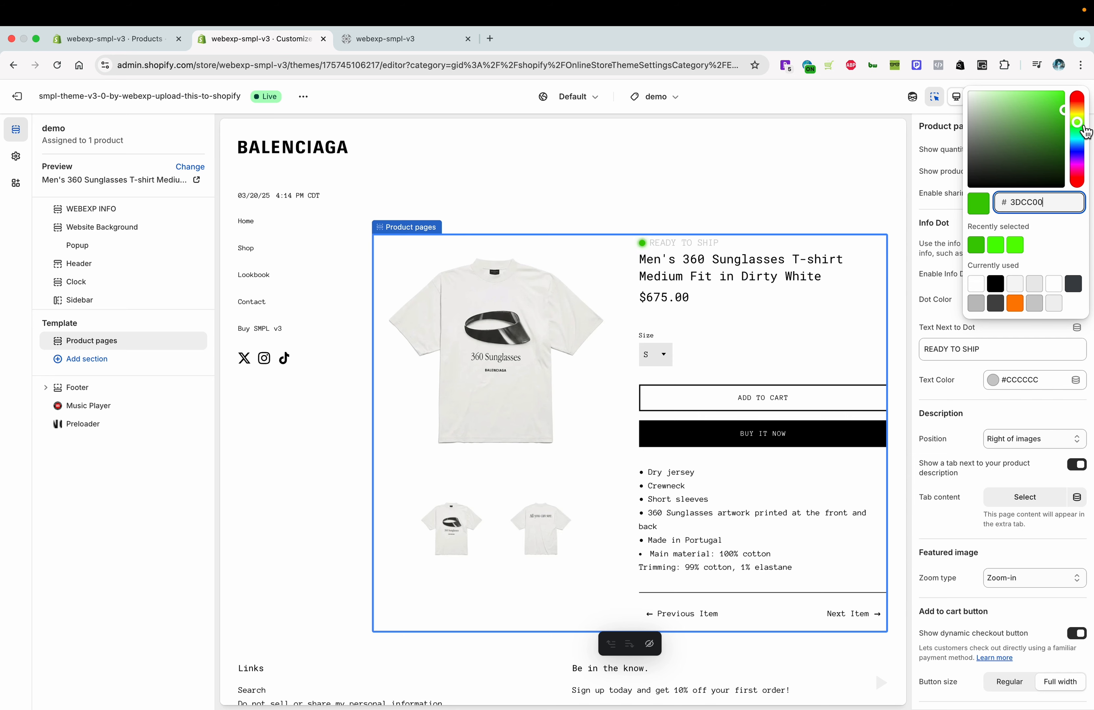
left_click(1069, 100)
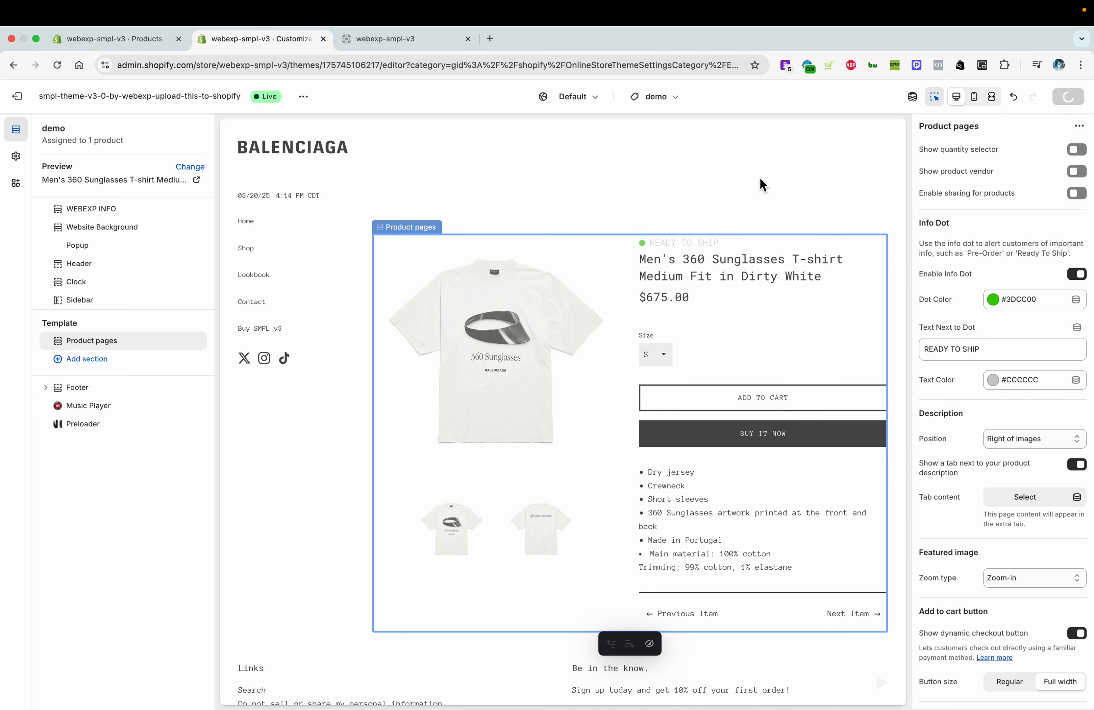
left_click(303, 96)
left_click(249, 211)
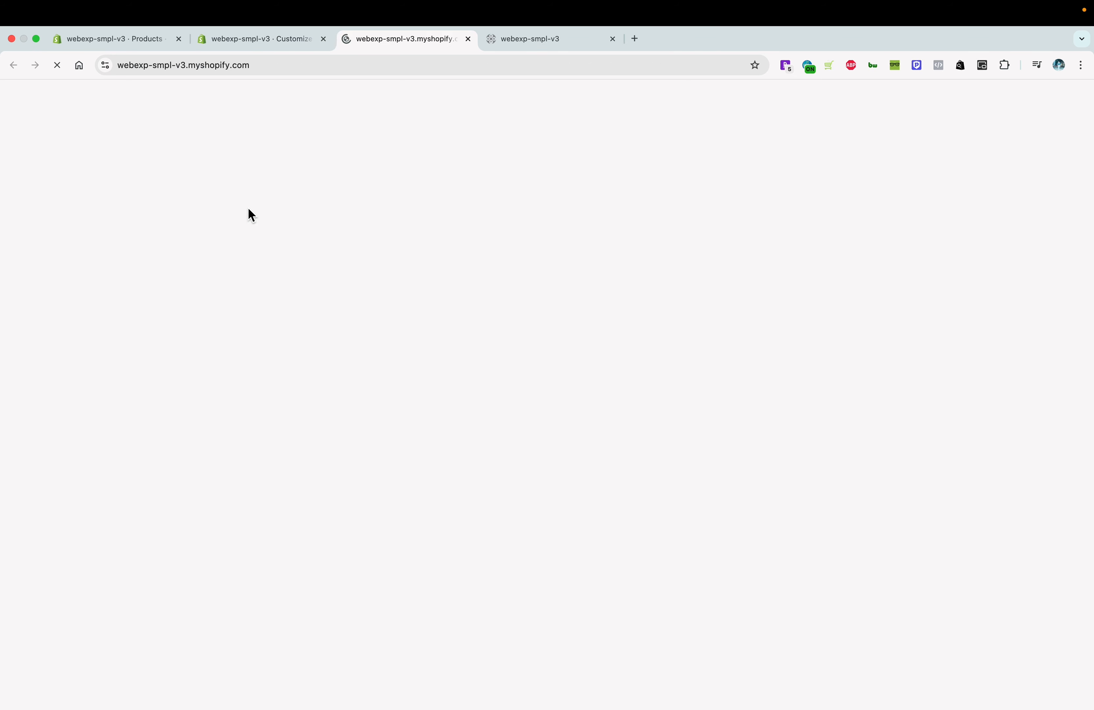
Open the T-shirt's live product page to check the green READY TO SHIP dot, then return.
left_click(362, 182)
scroll(596, 281, "down", 3)
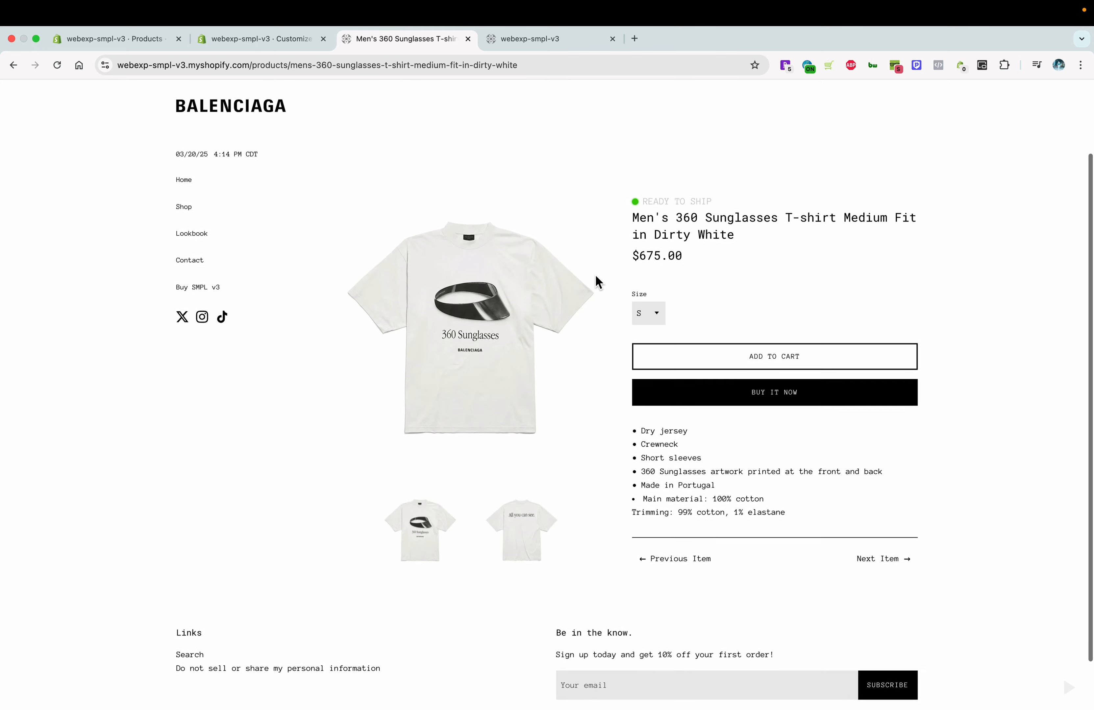
scroll(596, 281, "up", 2)
scroll(597, 280, "down", 4)
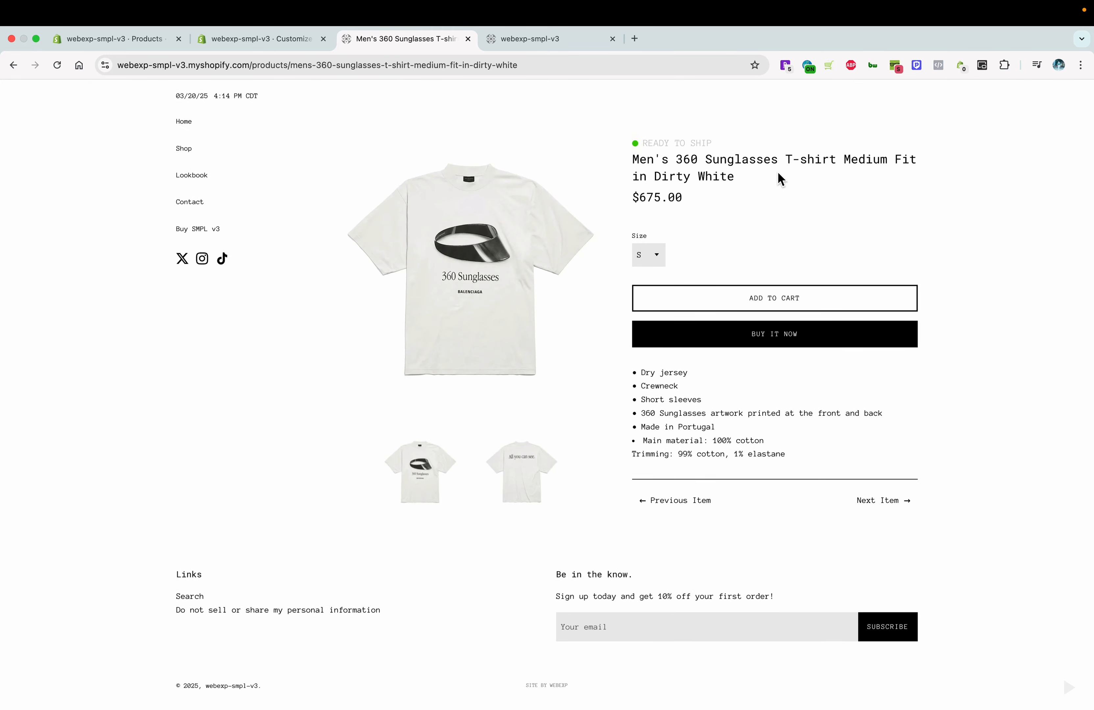
key("ctrl+shift+Tab")
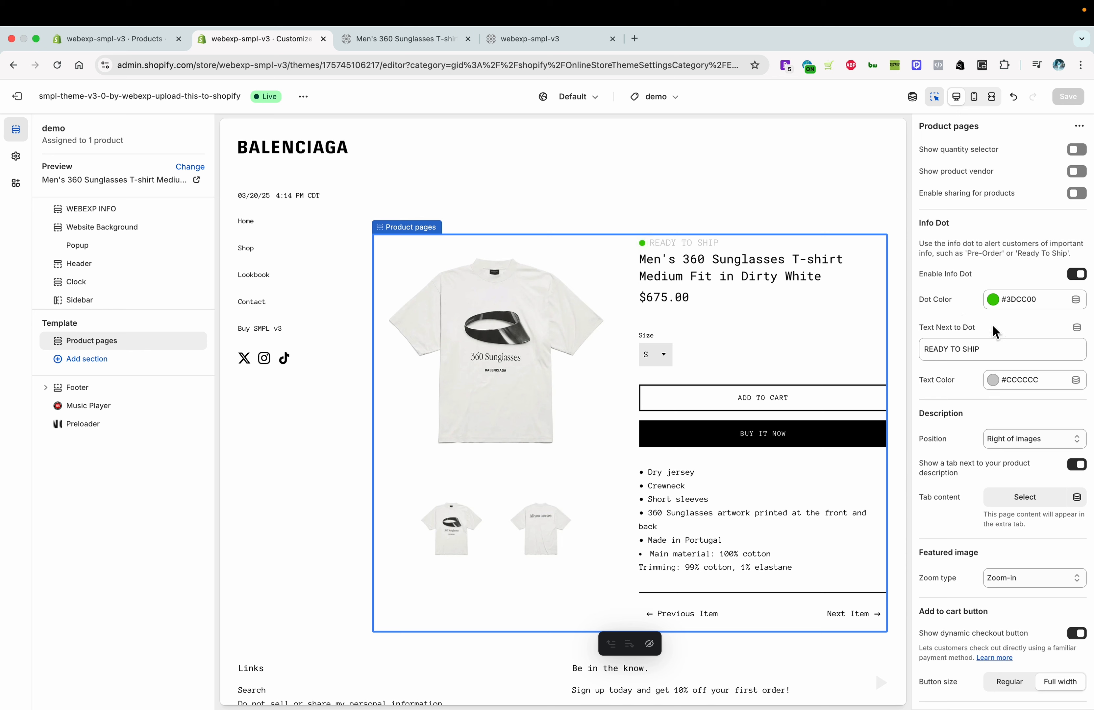
Set the Description Position to Below images.
scroll(992, 324, "down", 3)
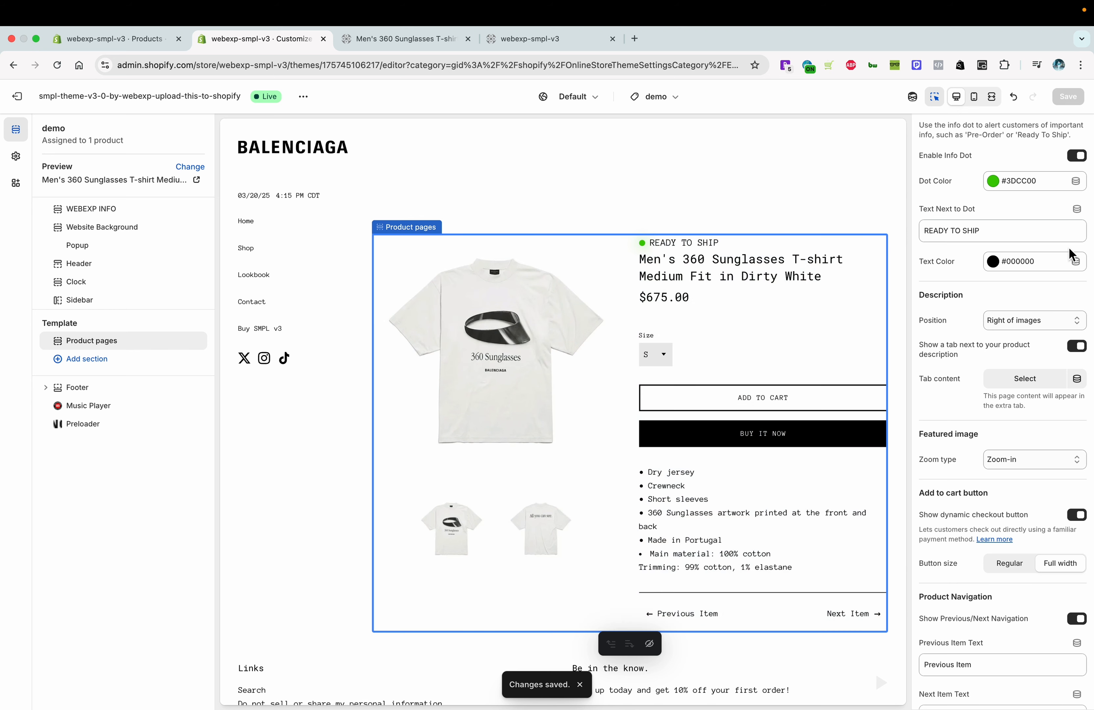
scroll(950, 257, "down", 2)
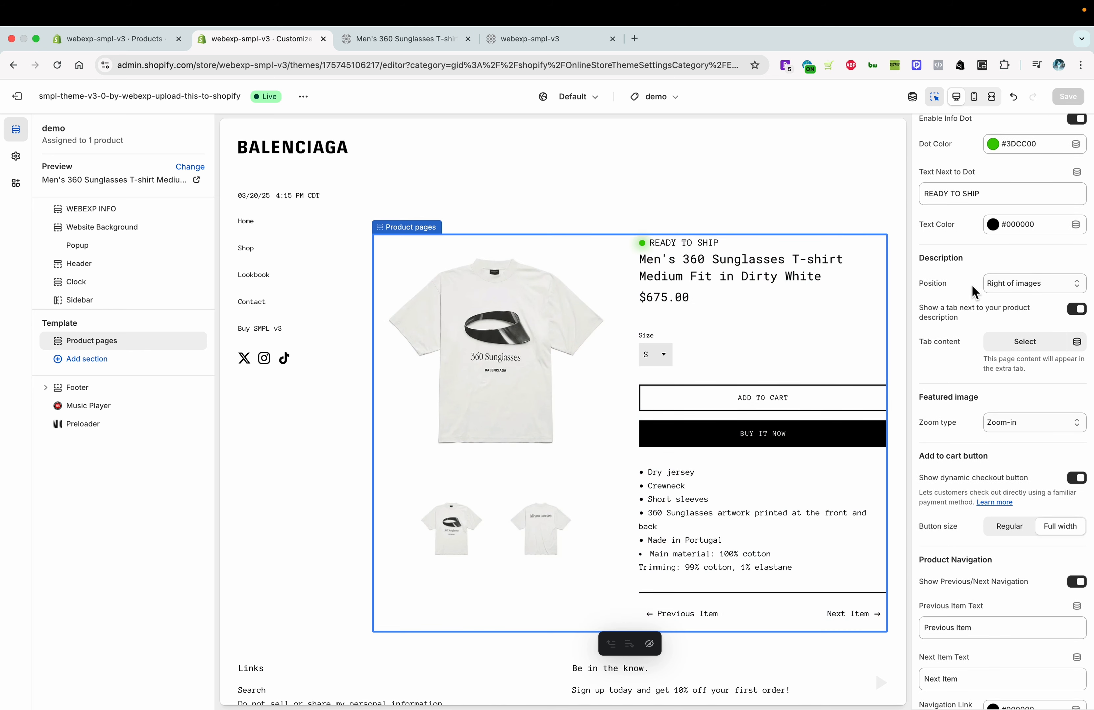
left_click(1008, 287)
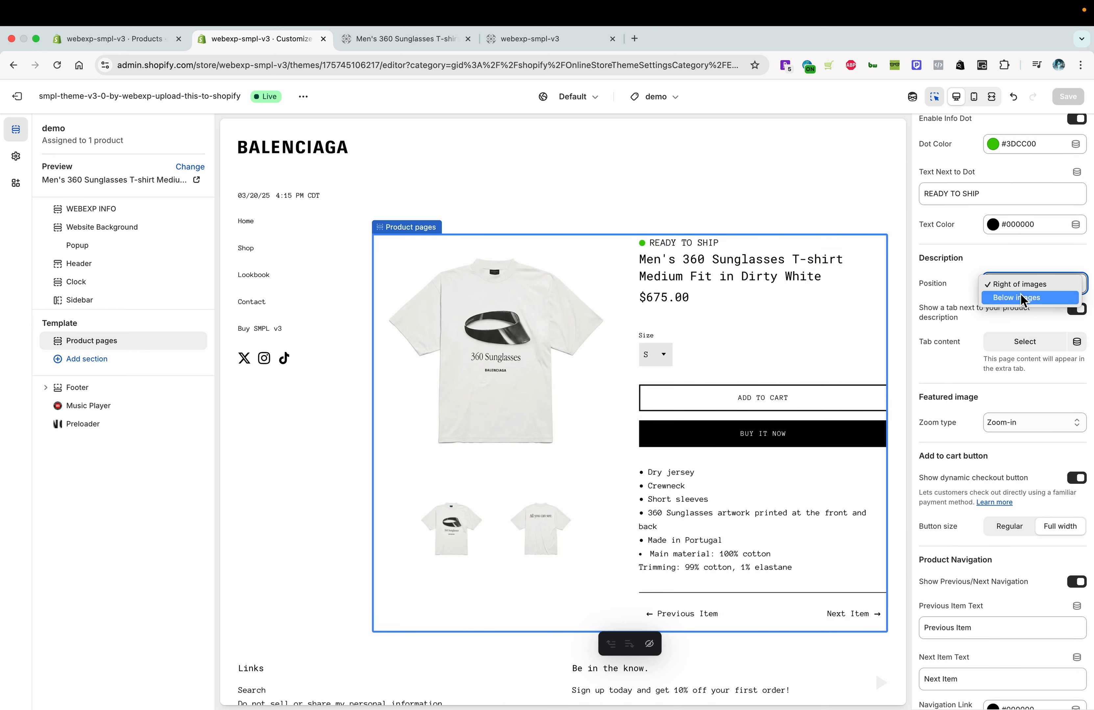
left_click(1021, 298)
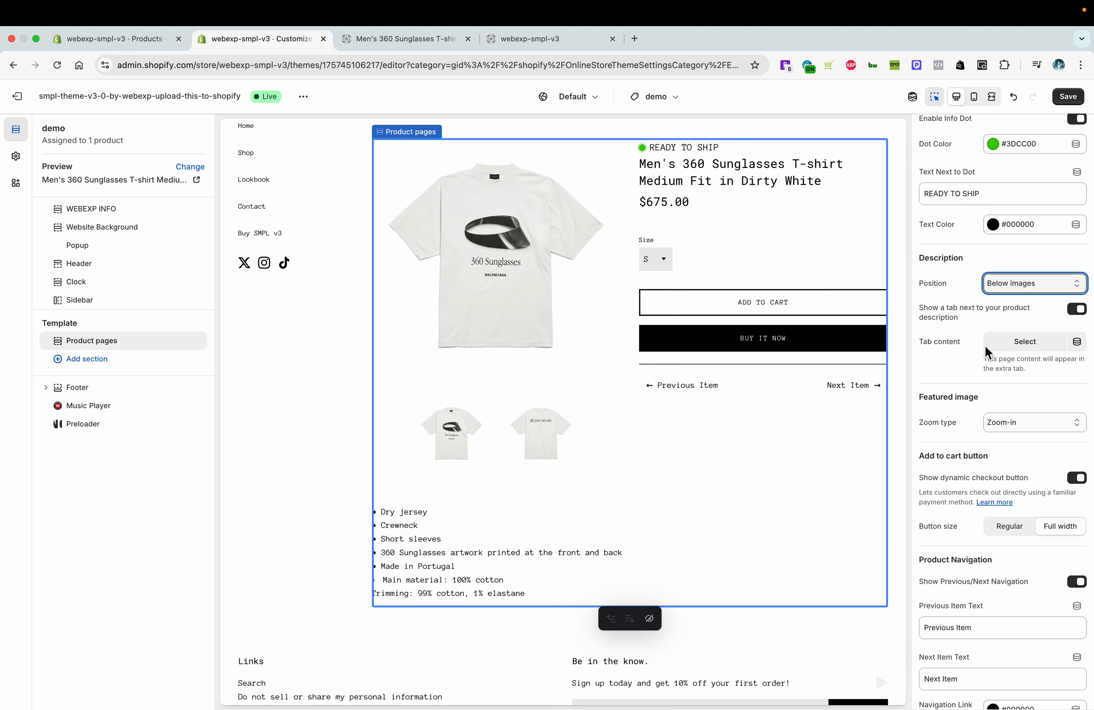
Use the Lookbook page as the extra tab's content.
left_click(1018, 351)
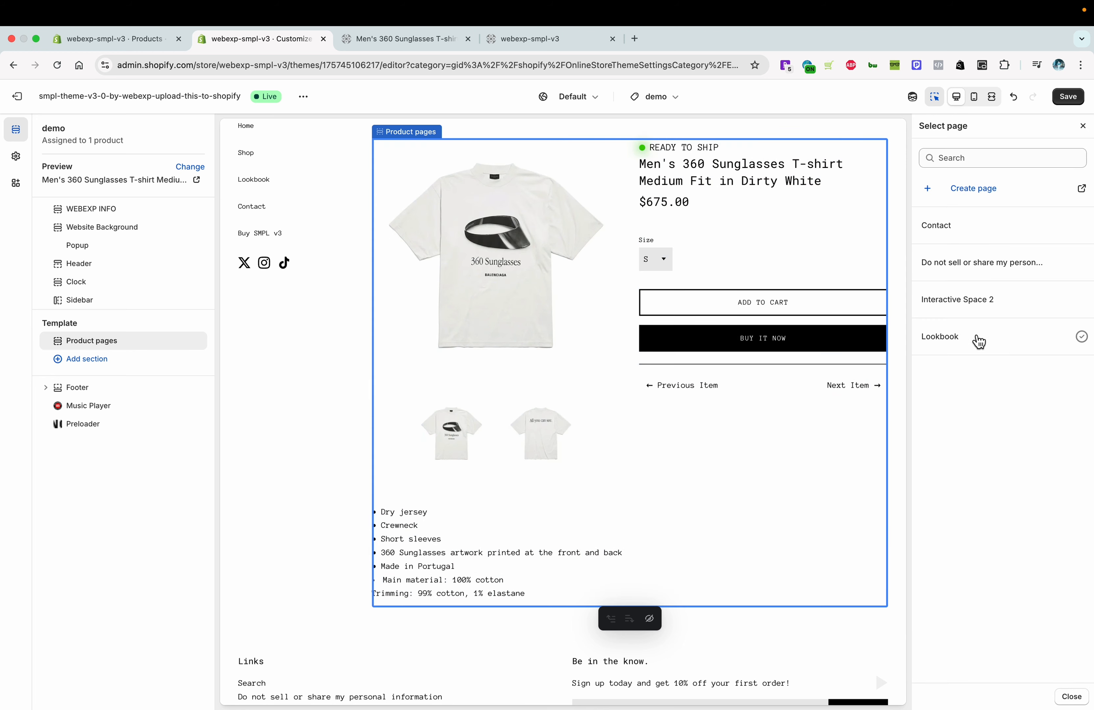
left_click(979, 342)
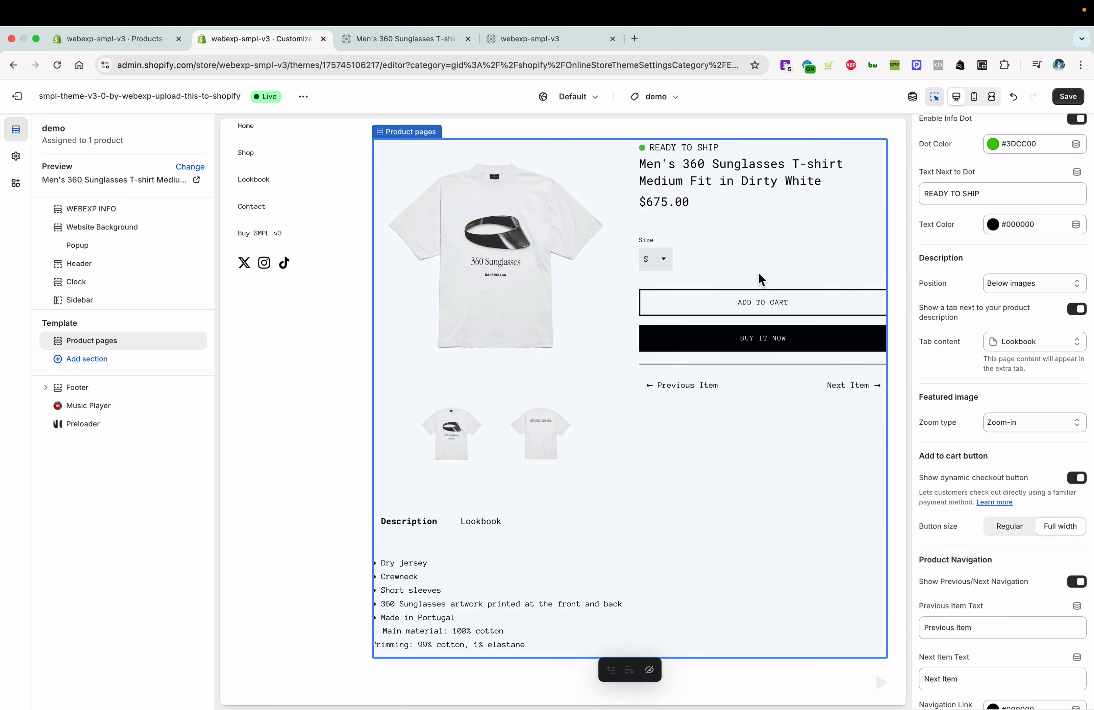
left_click(81, 38)
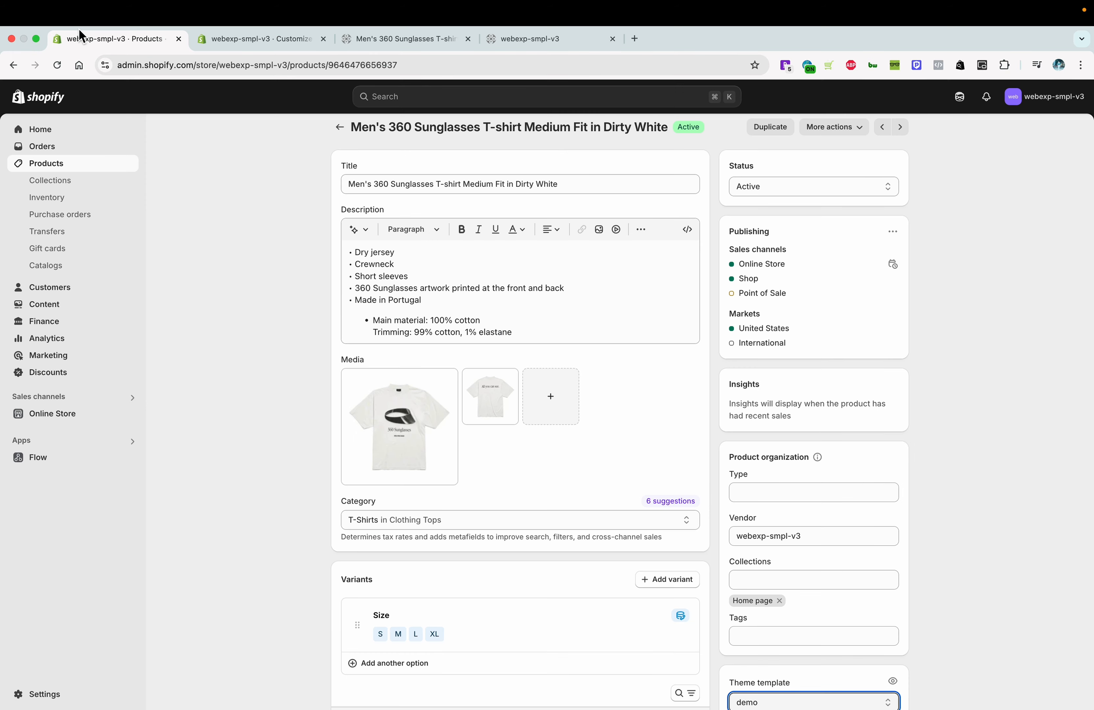
Go to Online Store > Pages and open the Lookbook page.
left_click(57, 413)
left_click(51, 342)
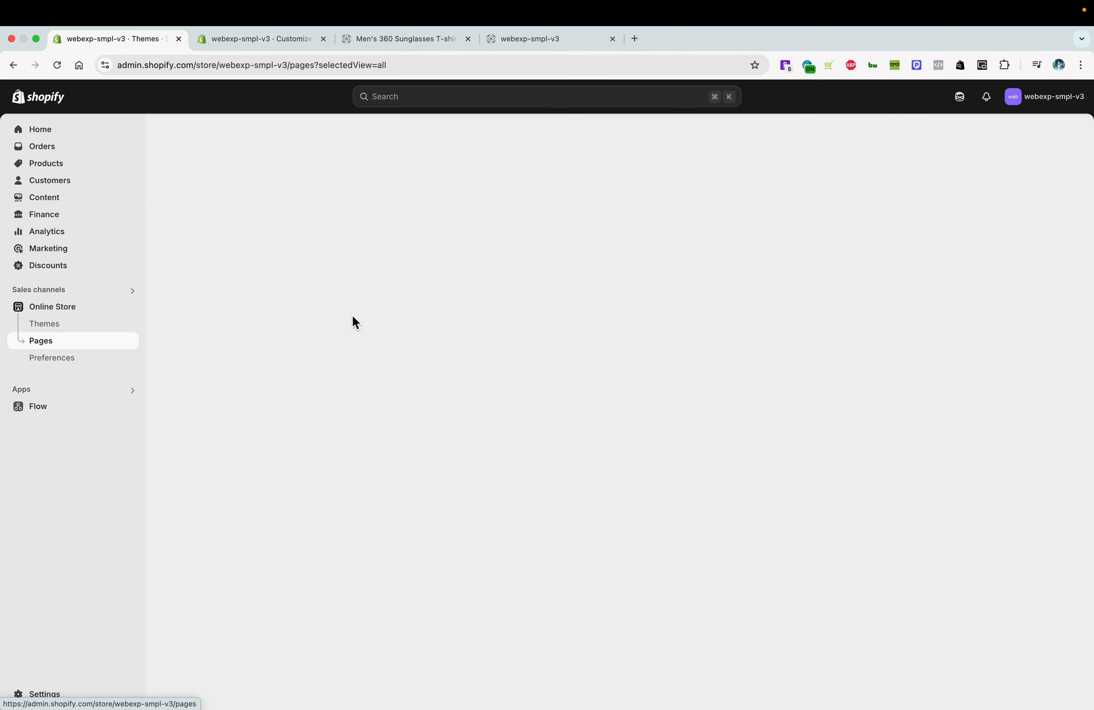
key("ctrl+Tab")
left_click(153, 40)
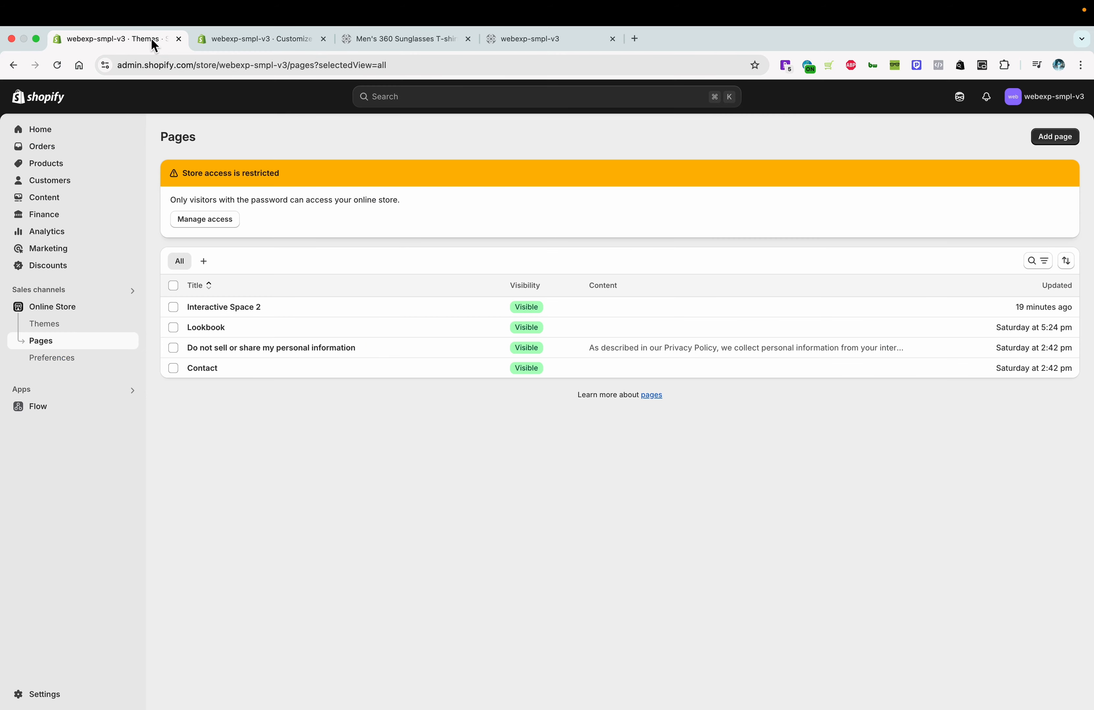
left_click(362, 331)
Insert the balenci_33_img photo into the Lookbook content and save the page.
left_click(545, 295)
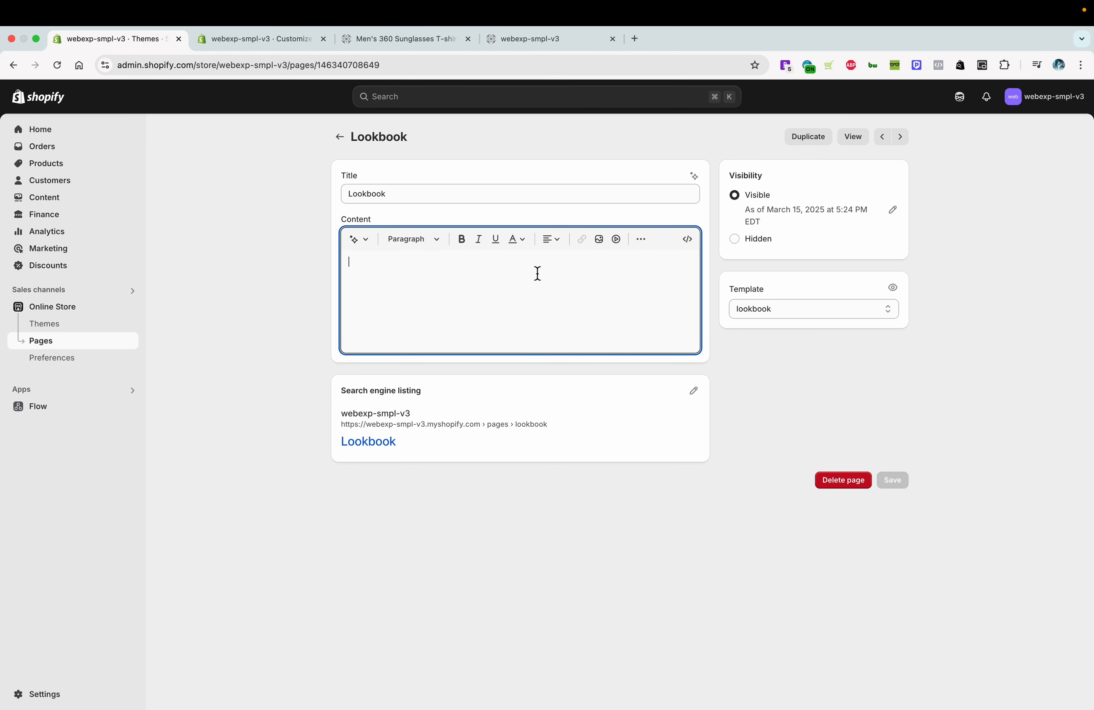
left_click(599, 240)
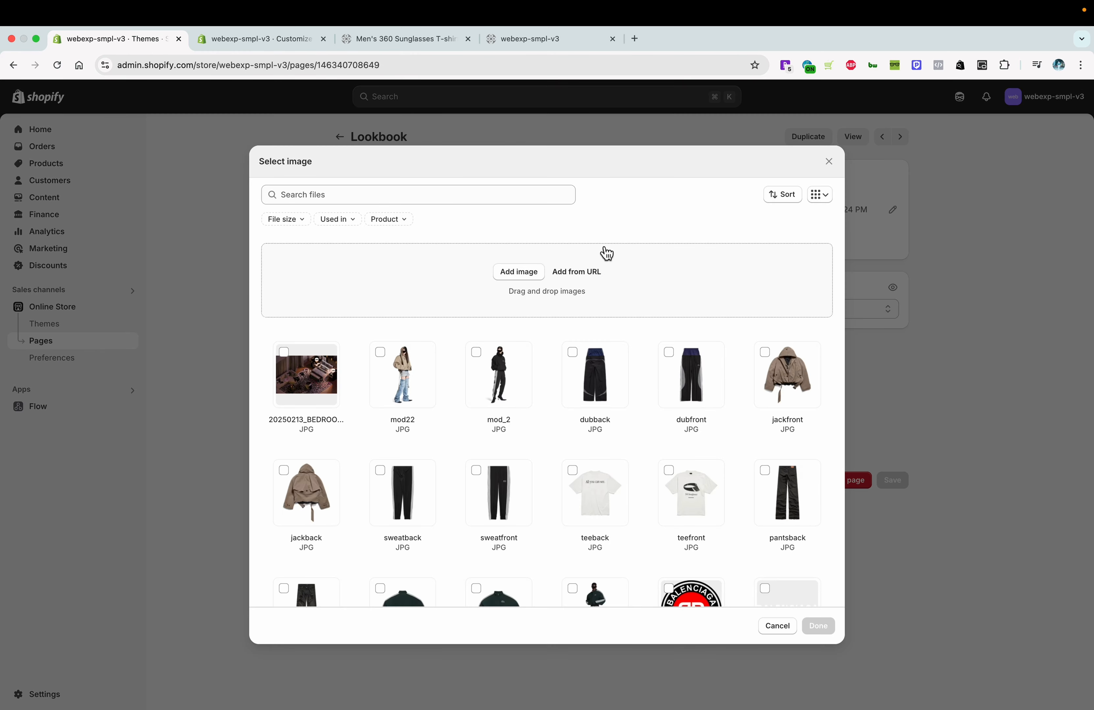
scroll(545, 415, "down", 5)
left_click(306, 529)
left_click(819, 626)
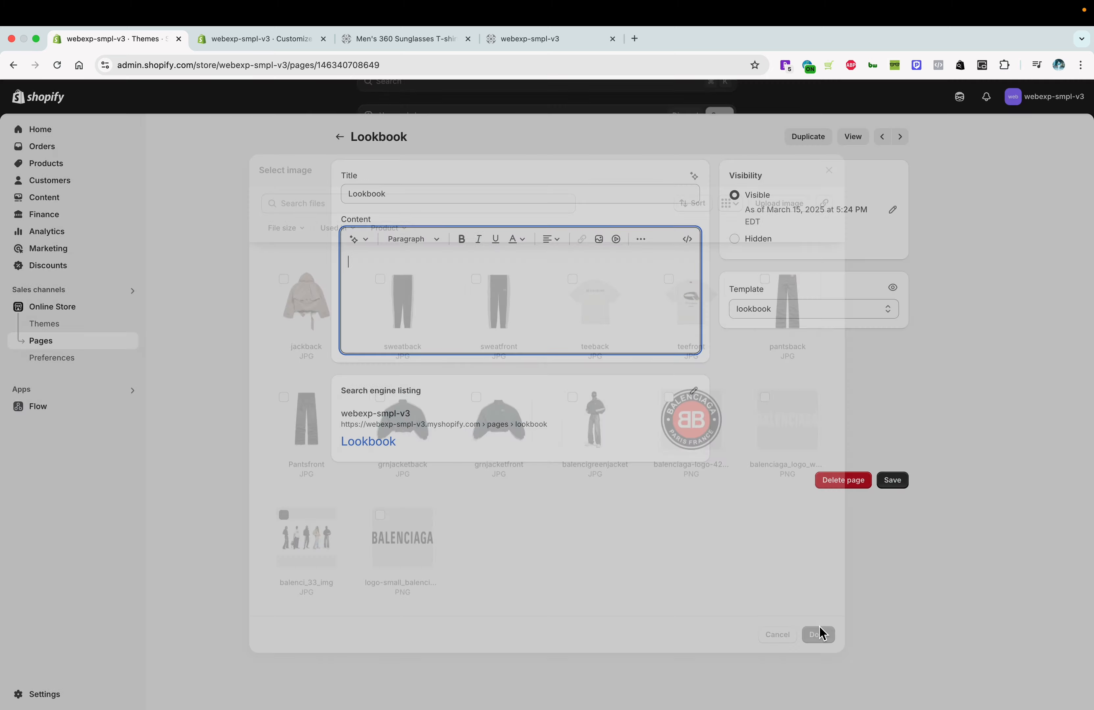
left_click(728, 99)
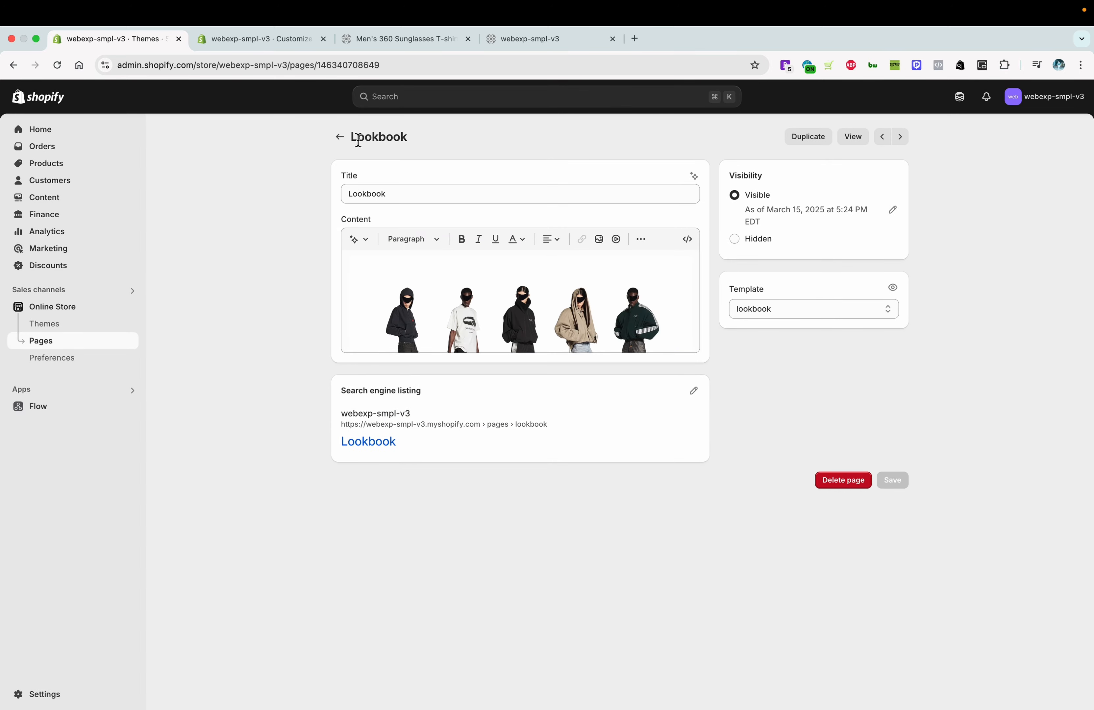
left_click(340, 136)
left_click(260, 41)
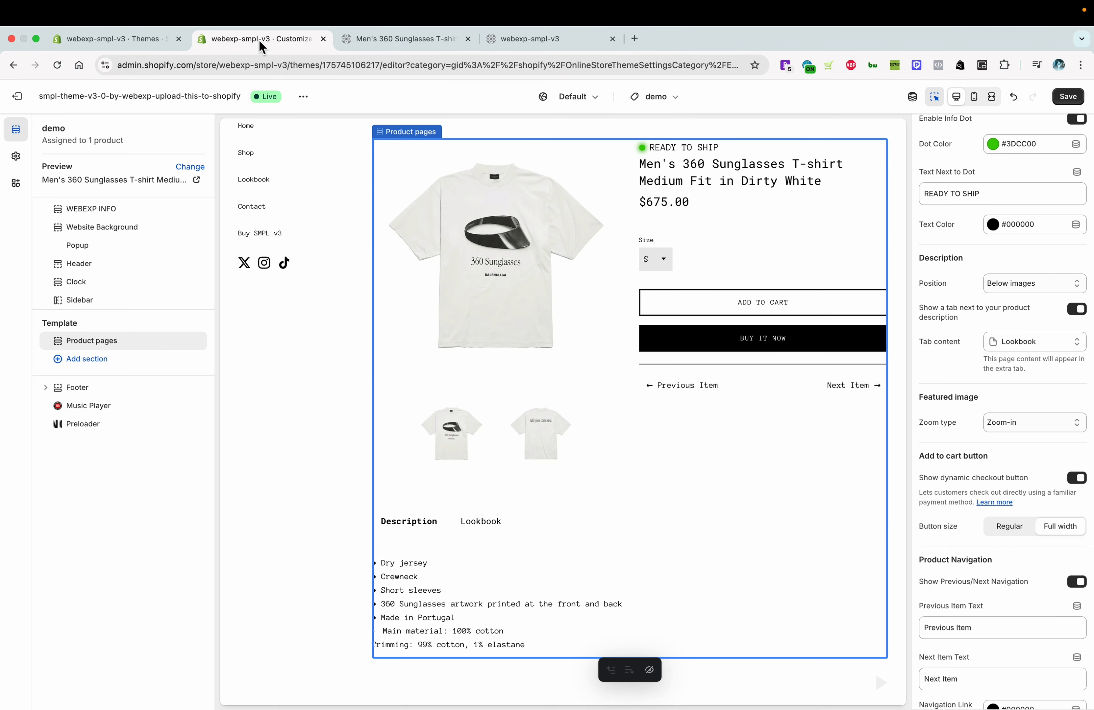
Replace the product tab's content page by reselecting the Lookbook page.
left_click(1028, 342)
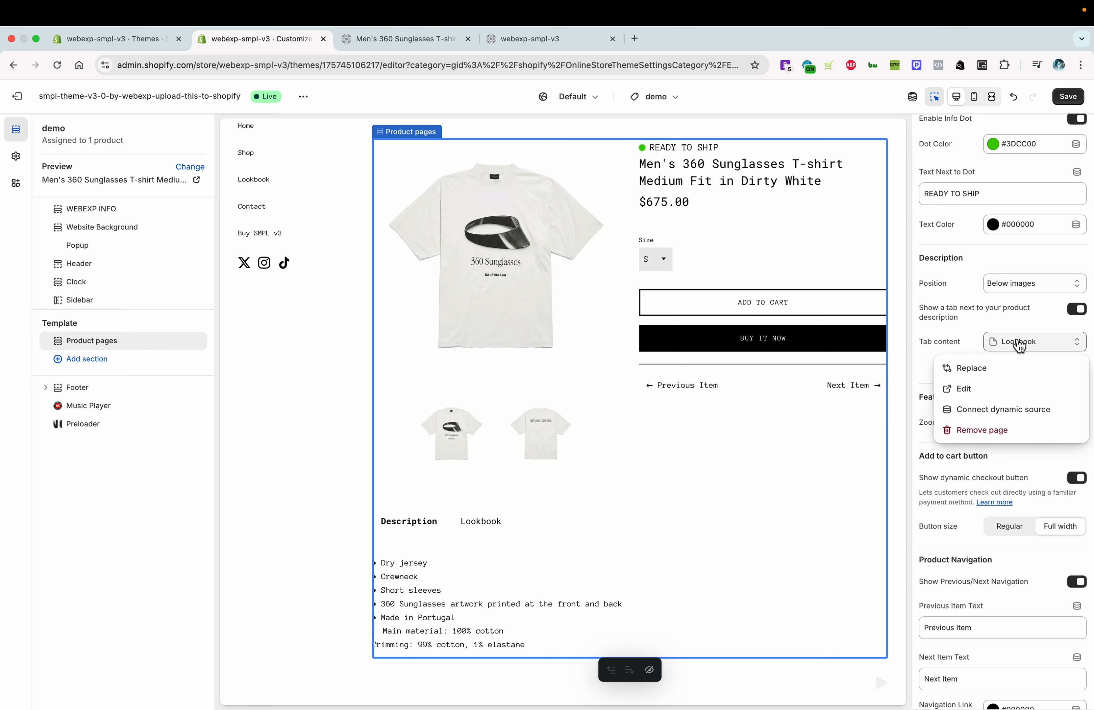
left_click(1005, 369)
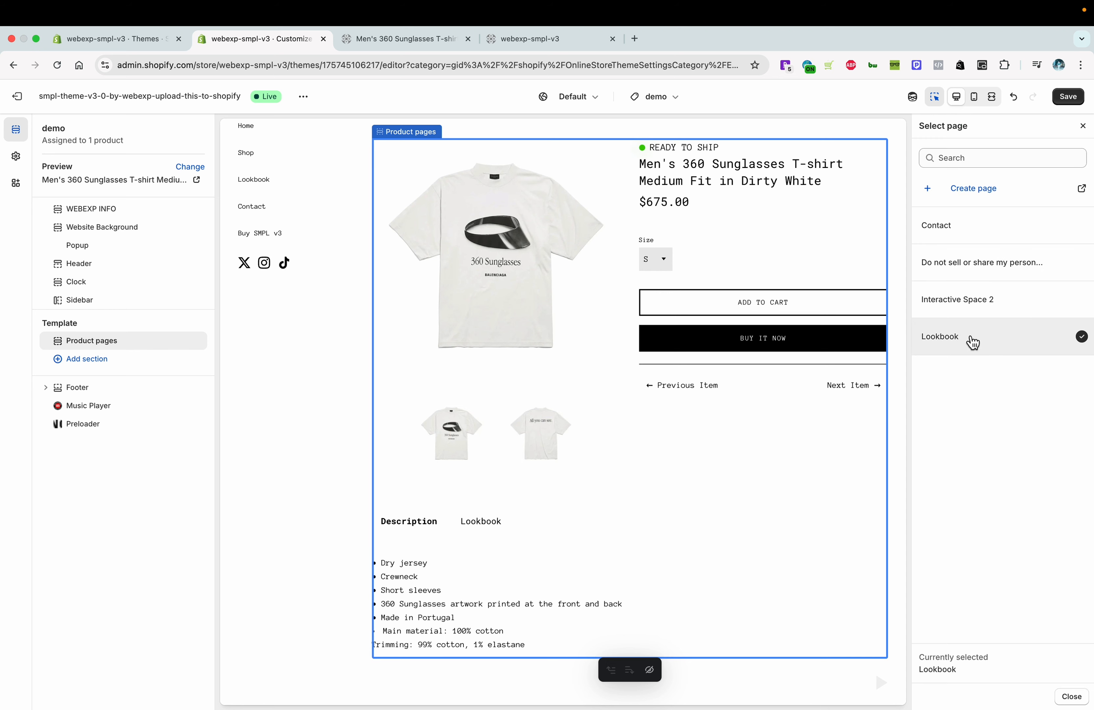
left_click(1077, 100)
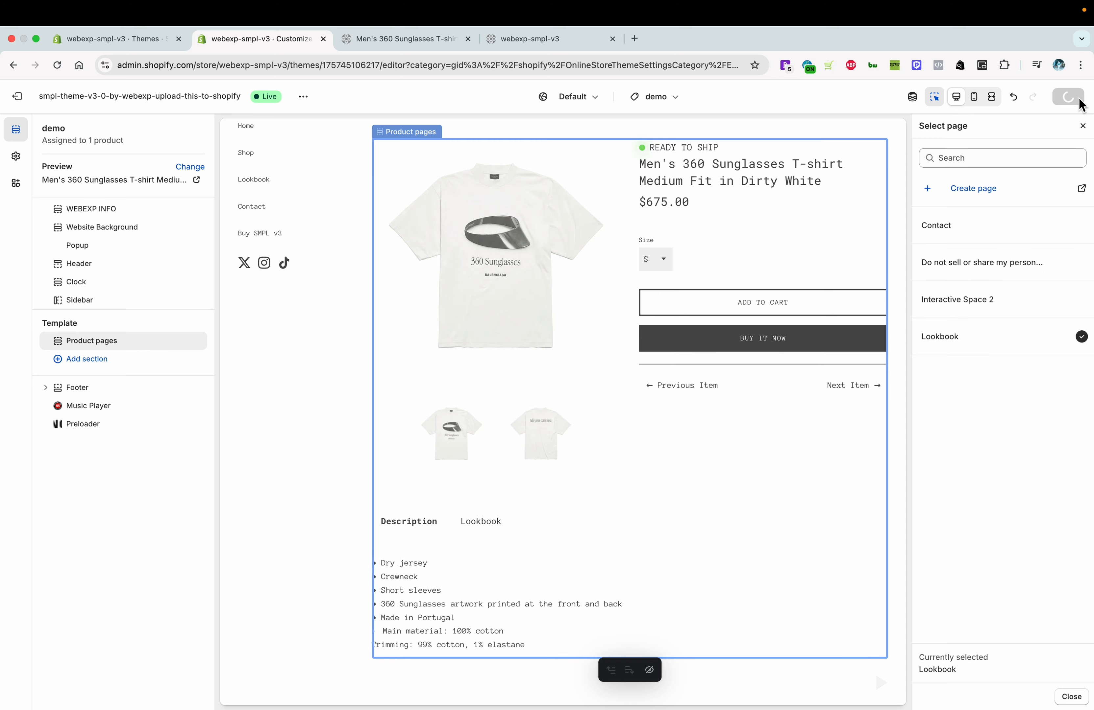
left_click(1083, 126)
Check the Lookbook tab's model photos in desktop and mobile preview, then open theme settings.
left_click(483, 530)
scroll(484, 531, "down", 3)
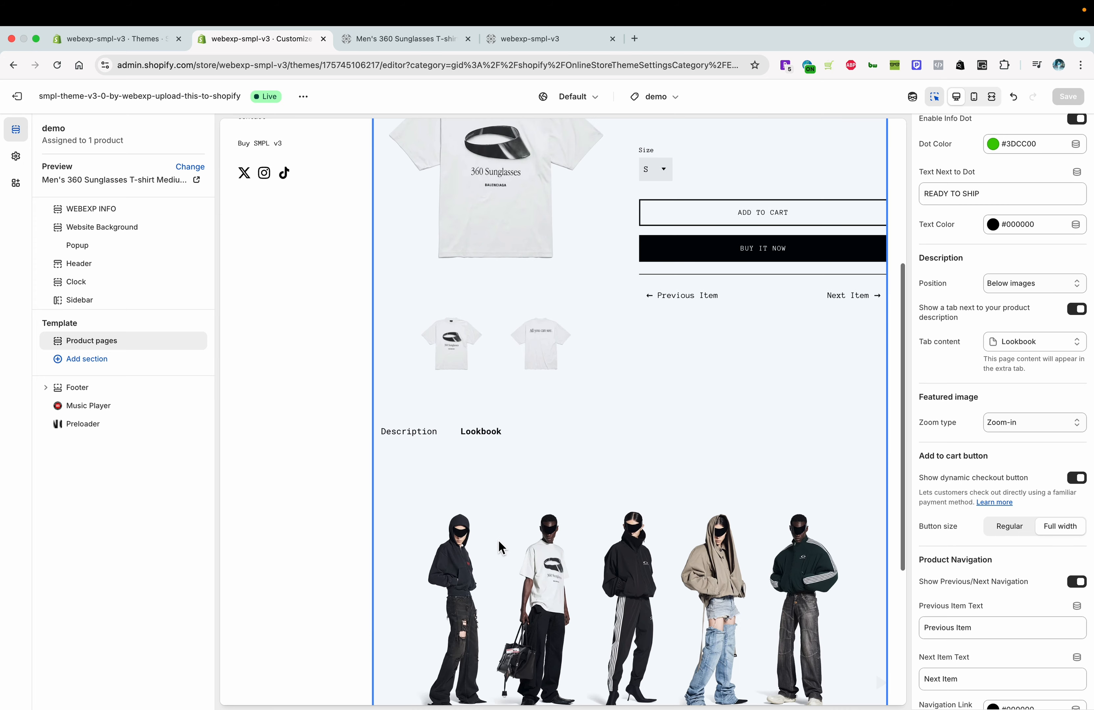
scroll(493, 443, "down", 5)
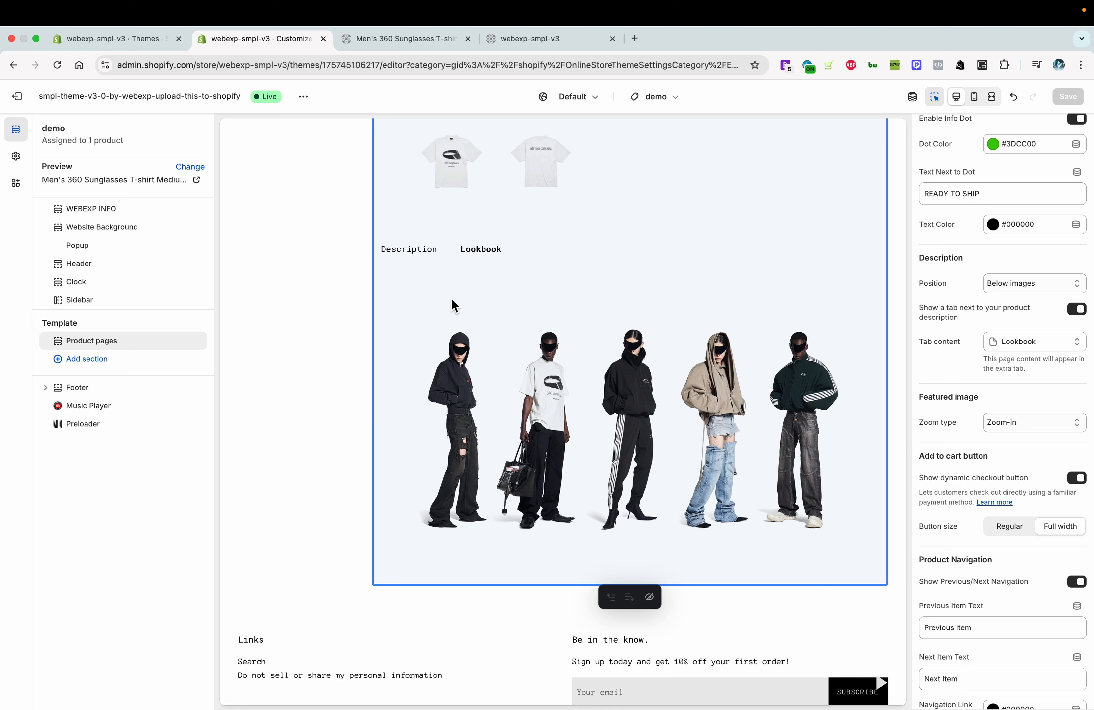
left_click(974, 97)
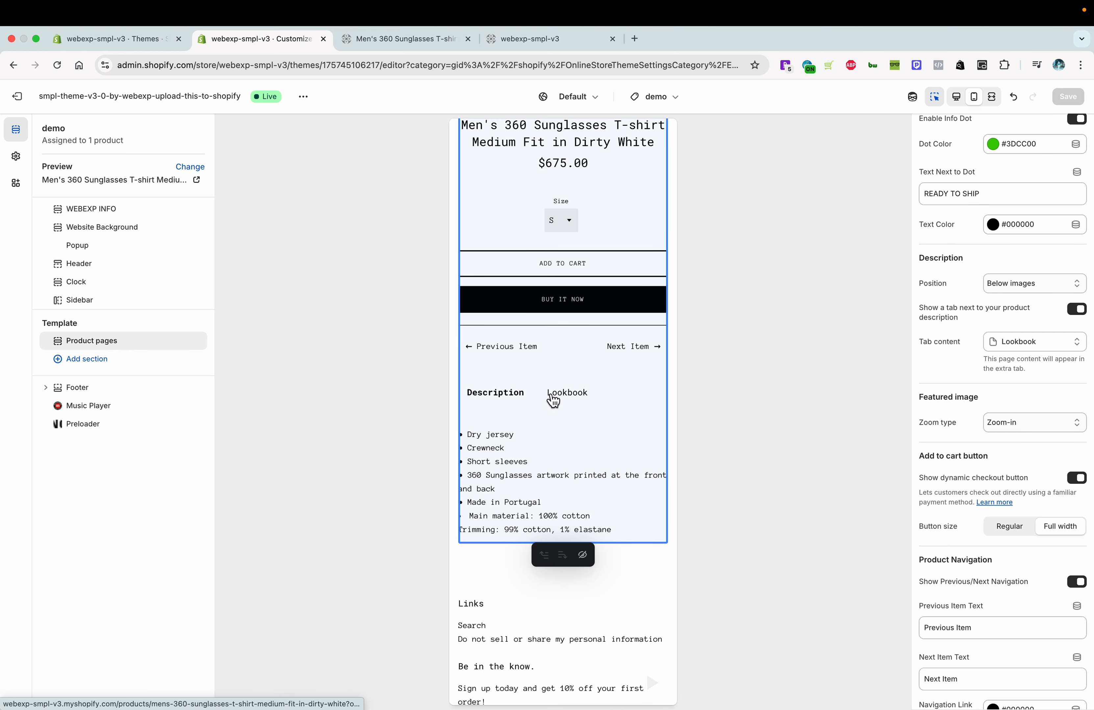
left_click(557, 396)
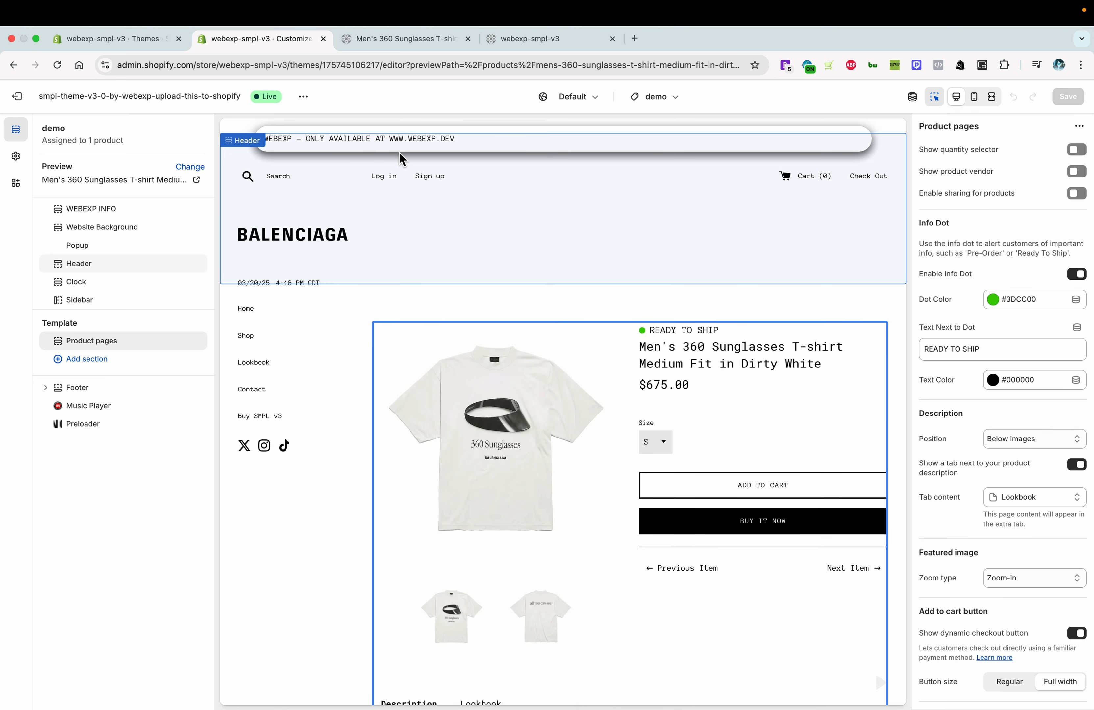
left_click(16, 157)
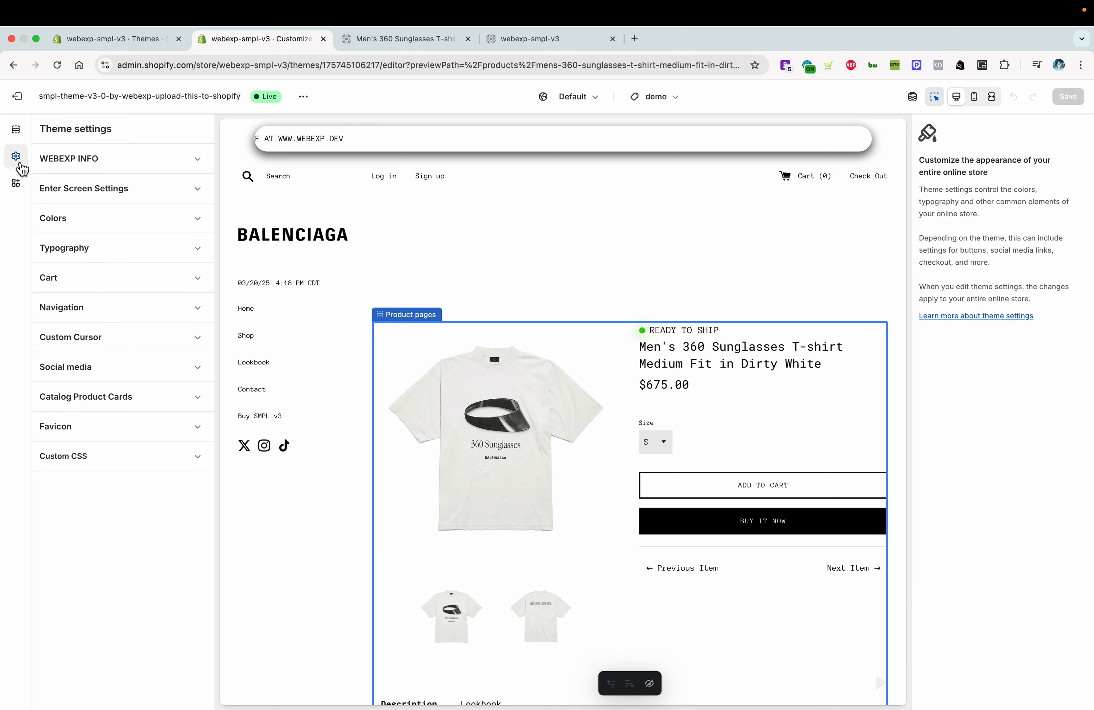
Enable the custom cursor and set the red balenciaga-logo as the cursor image.
left_click(179, 347)
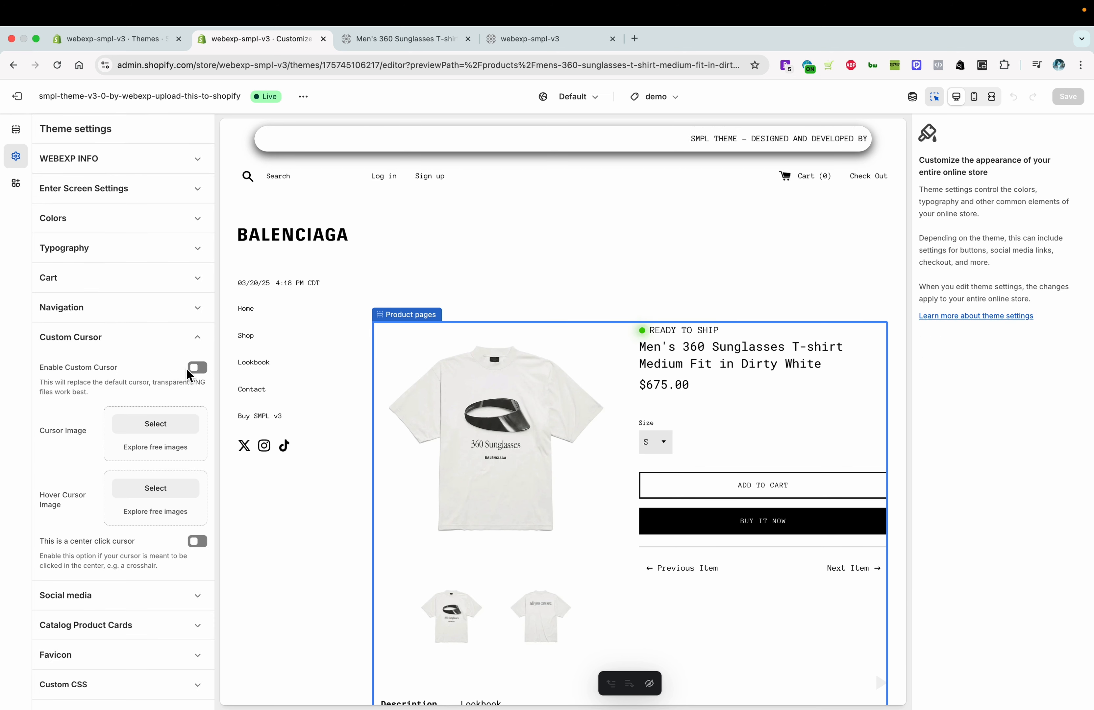
left_click(198, 369)
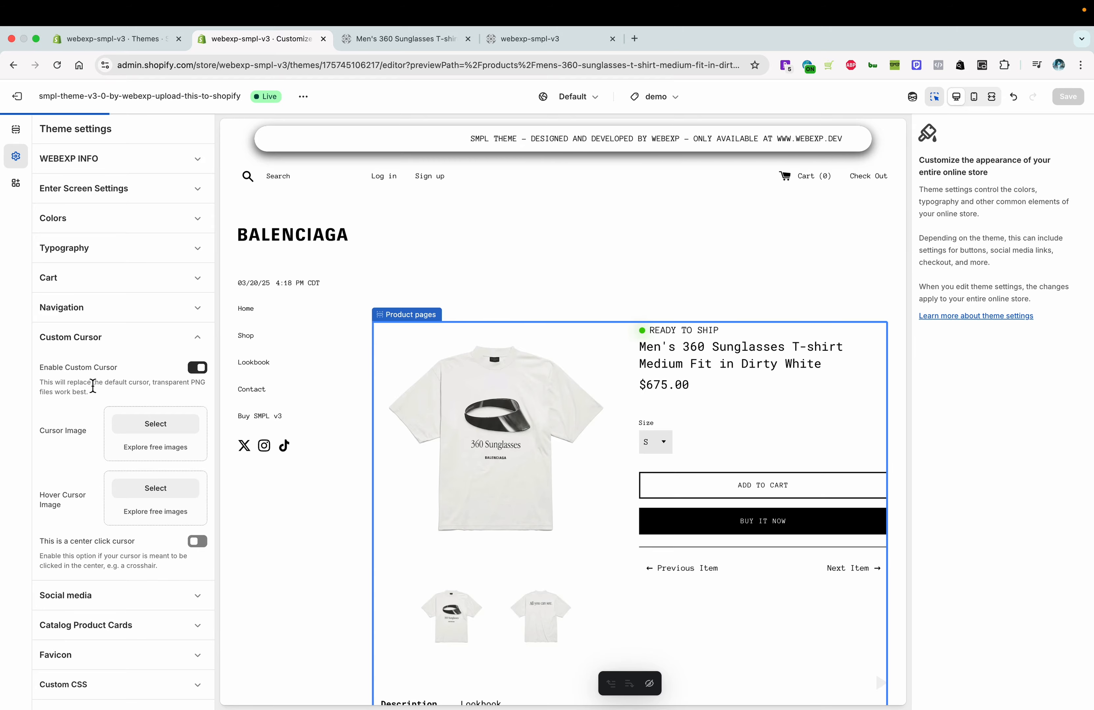
left_click(176, 431)
scroll(459, 401, "down", 5)
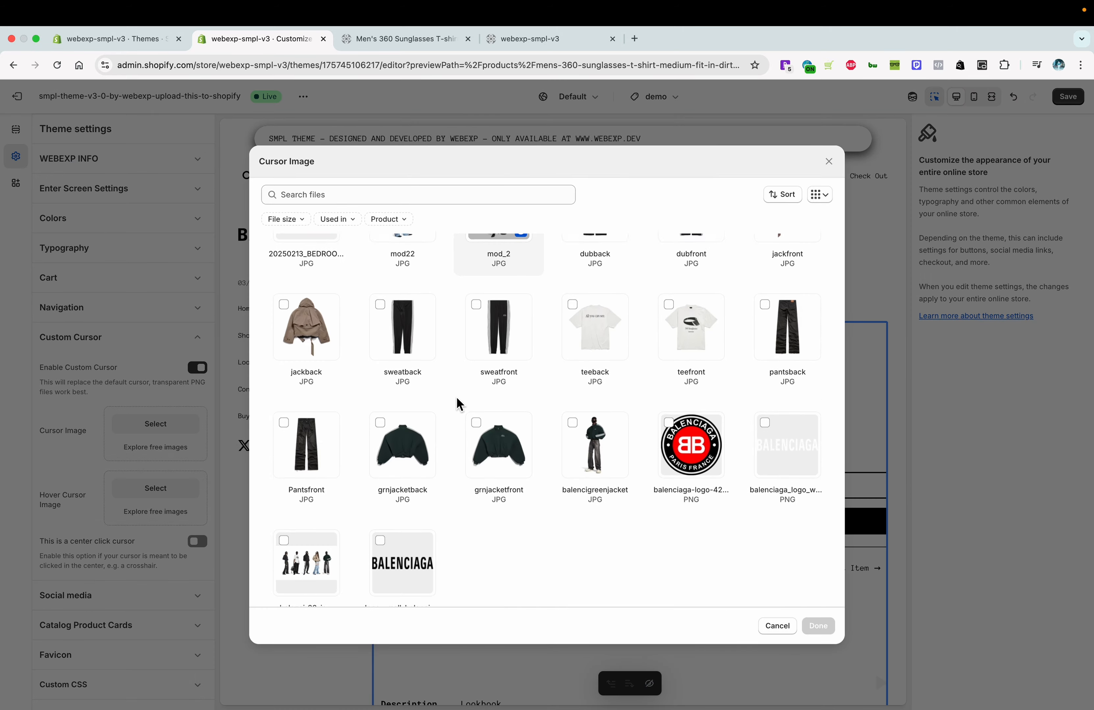
scroll(673, 403, "up", 5)
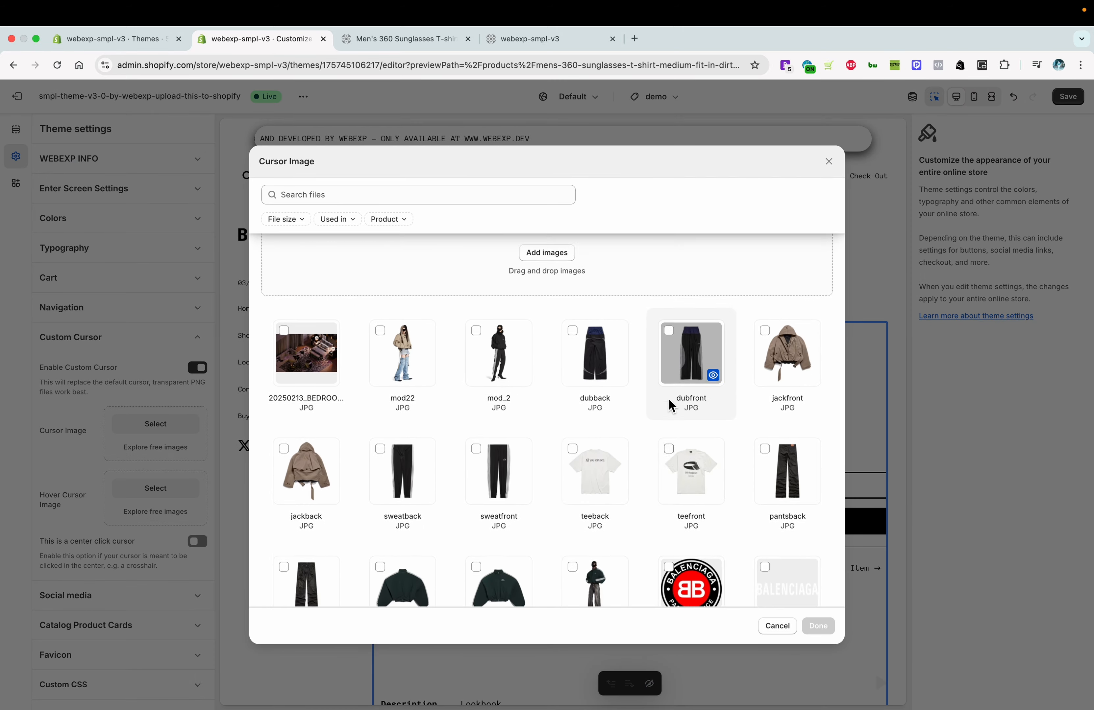
scroll(672, 402, "down", 5)
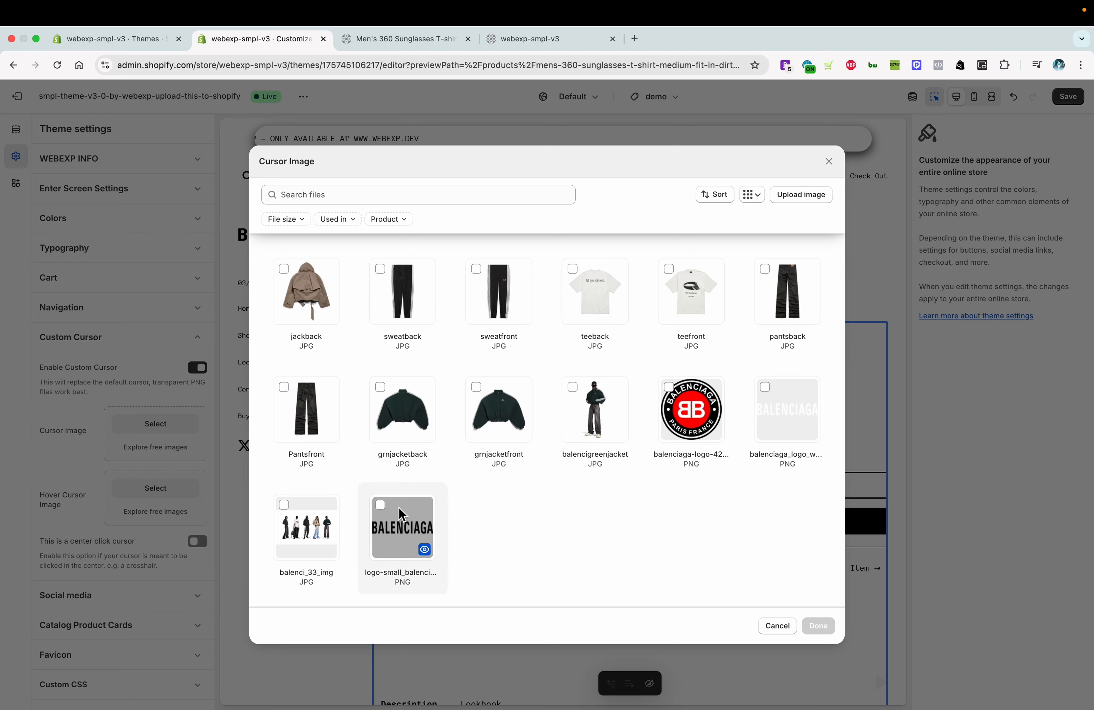
left_click(682, 417)
left_click(687, 419)
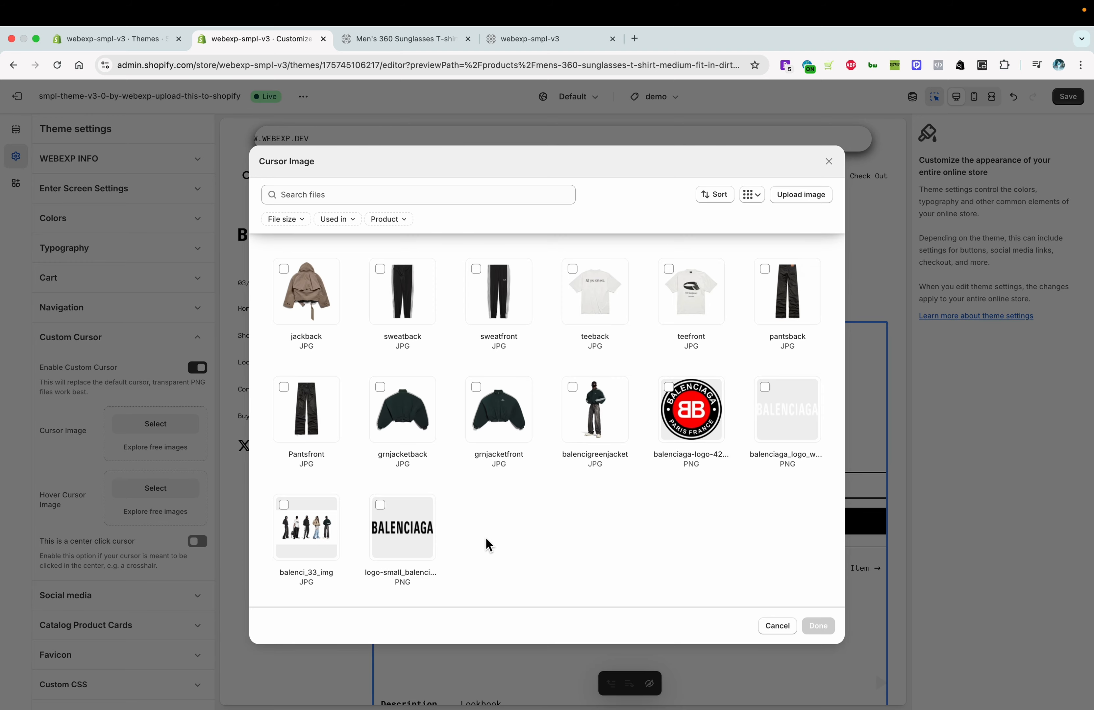
scroll(687, 452, "up", 3)
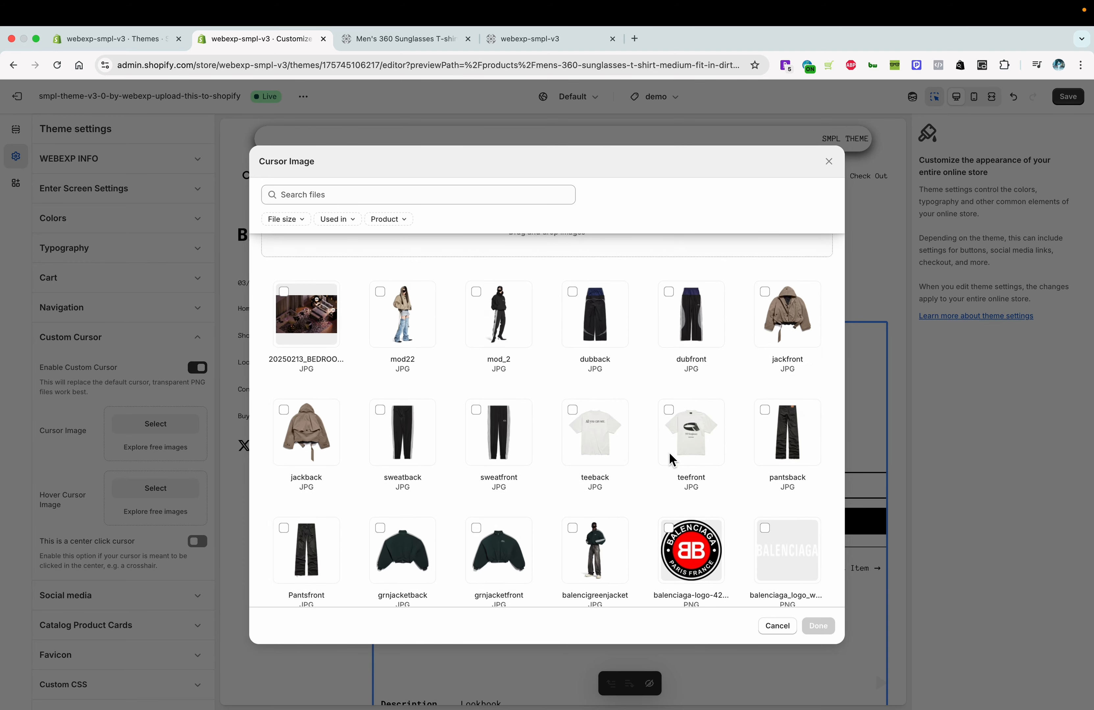
scroll(673, 460, "down", 3)
left_click(674, 457)
left_click(818, 626)
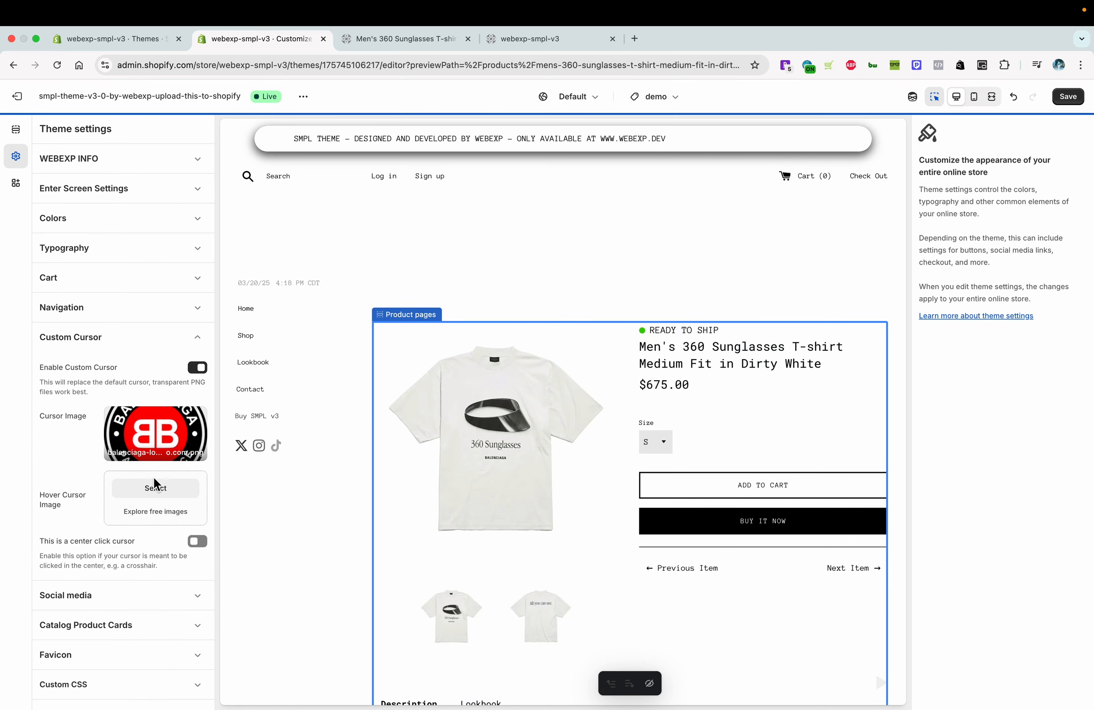
Set teefront.jpg as the hover cursor image, save the theme, and view the live product page.
left_click(160, 495)
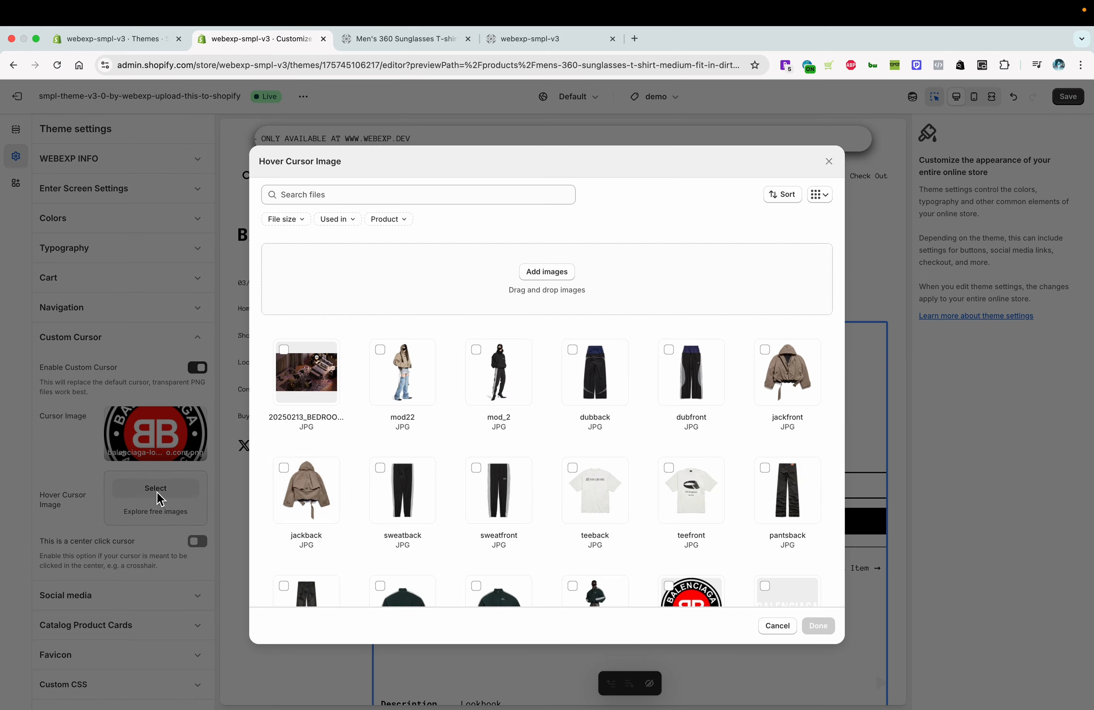
scroll(569, 459, "down", 3)
left_click(689, 369)
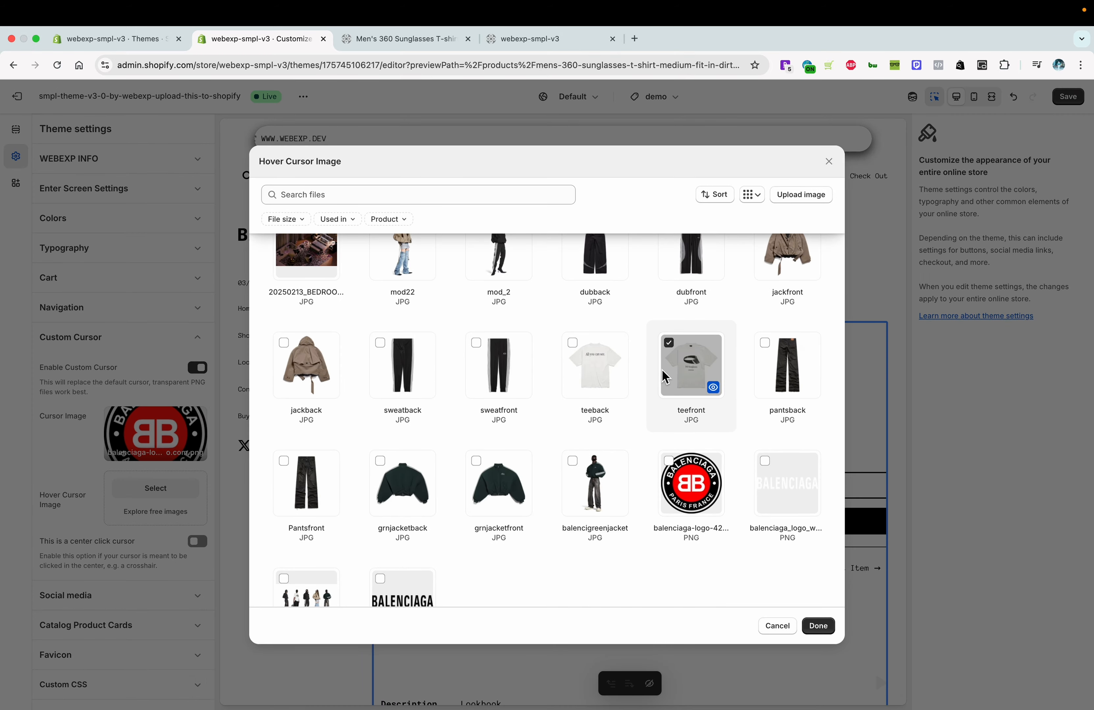
left_click(818, 625)
left_click(1066, 102)
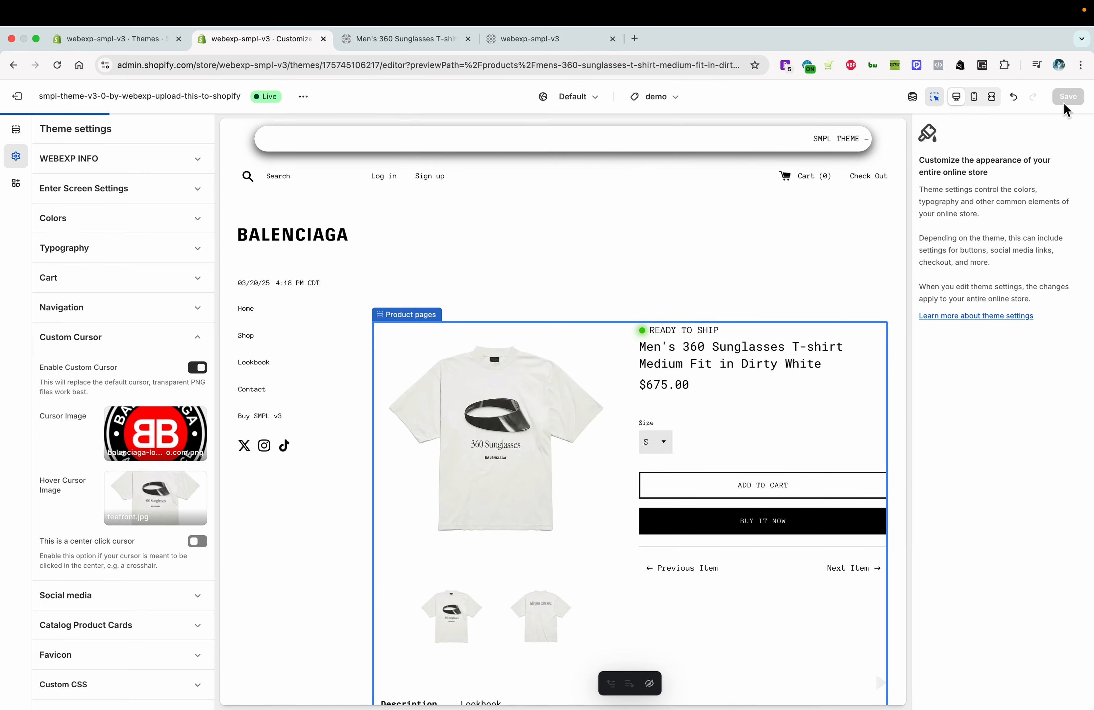
left_click(413, 40)
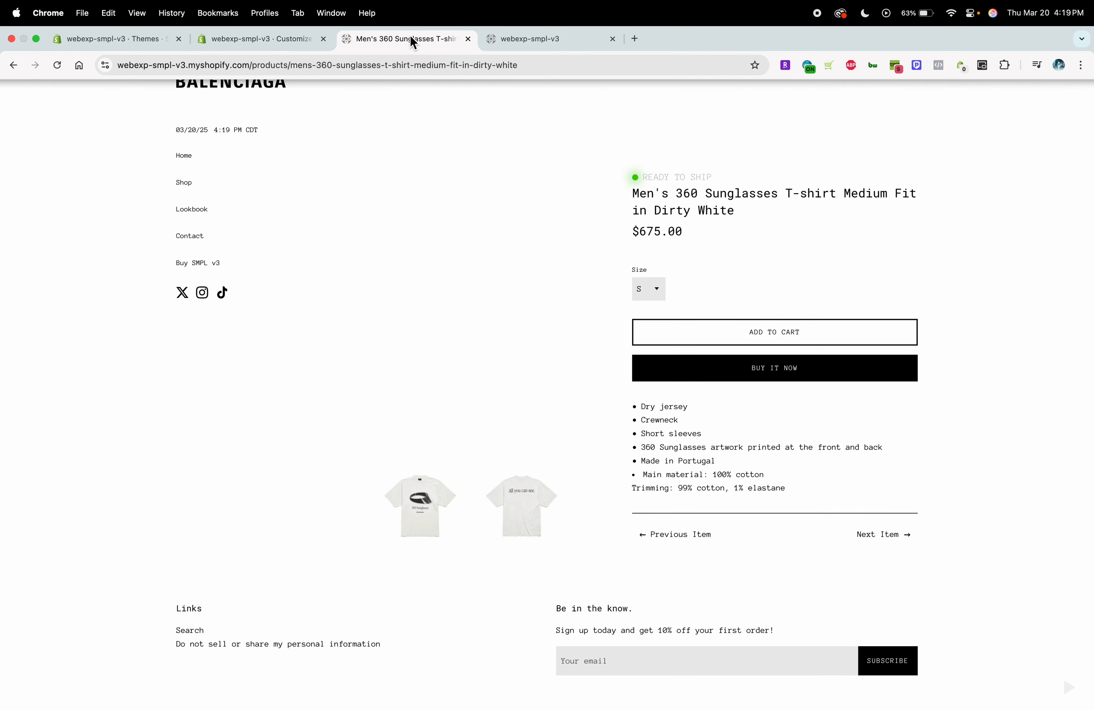
Reload the live T-shirt page to see the Balenciaga and shirt cursors, then return to the editor.
left_click(57, 65)
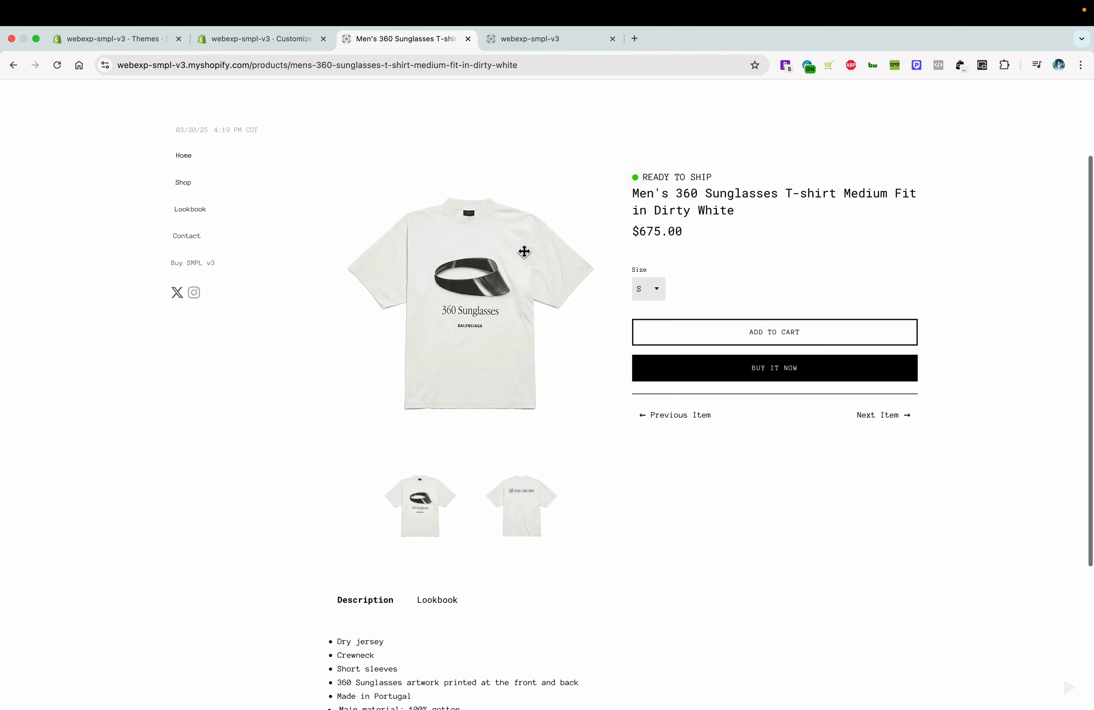
scroll(732, 237, "up", 5)
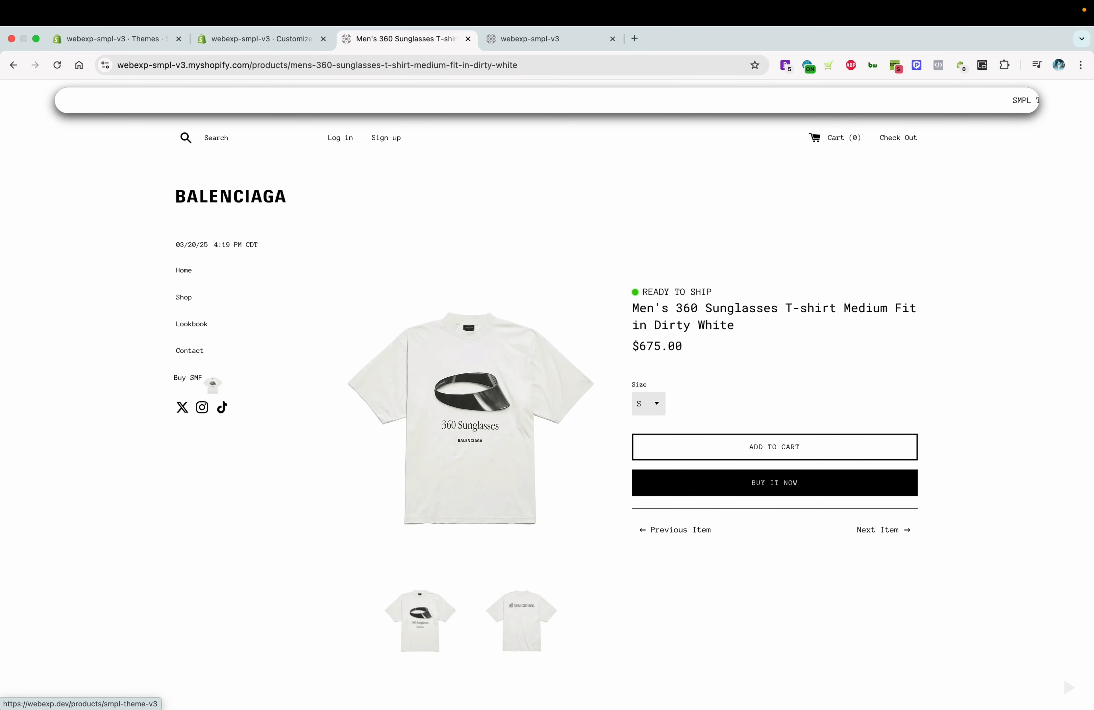
key("ctrl+shift+Tab")
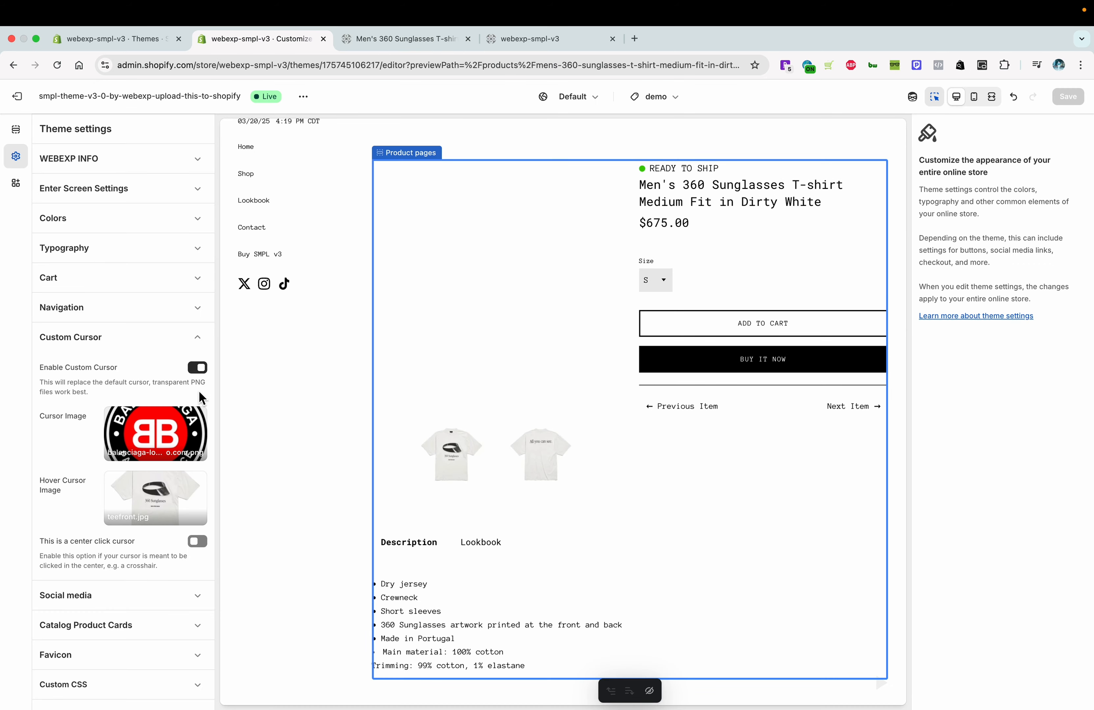
Enable the cursor's center-click option, then center catalog card text and hide card prices.
mouse_move(206, 431)
left_click(199, 542)
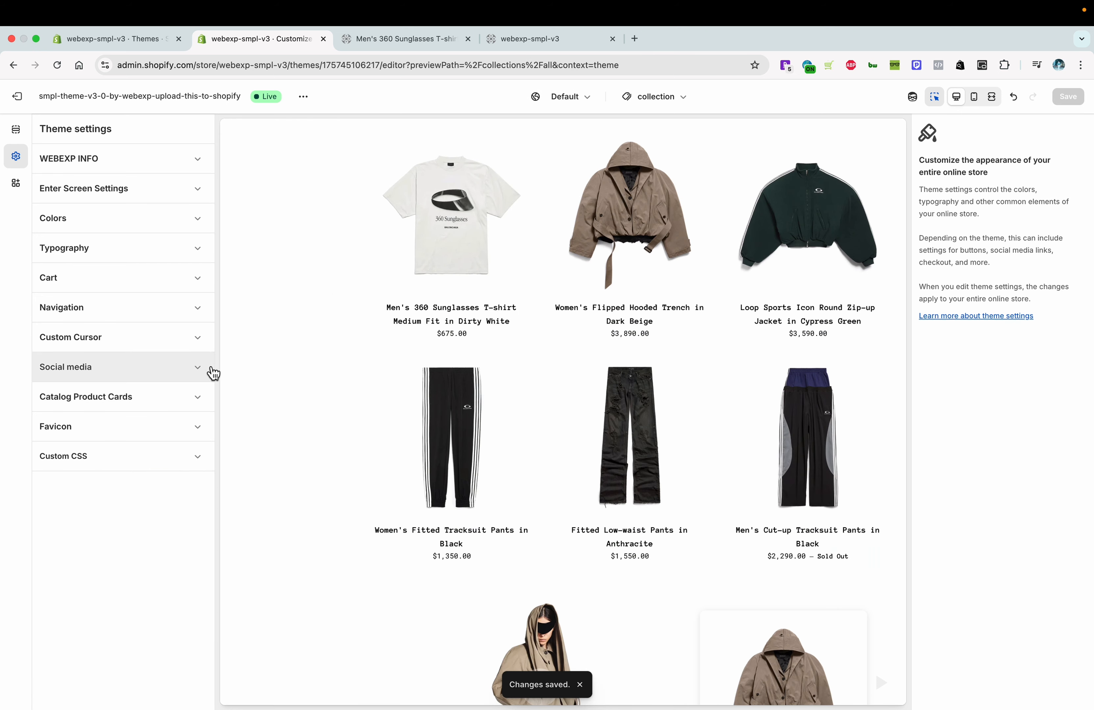
left_click(156, 409)
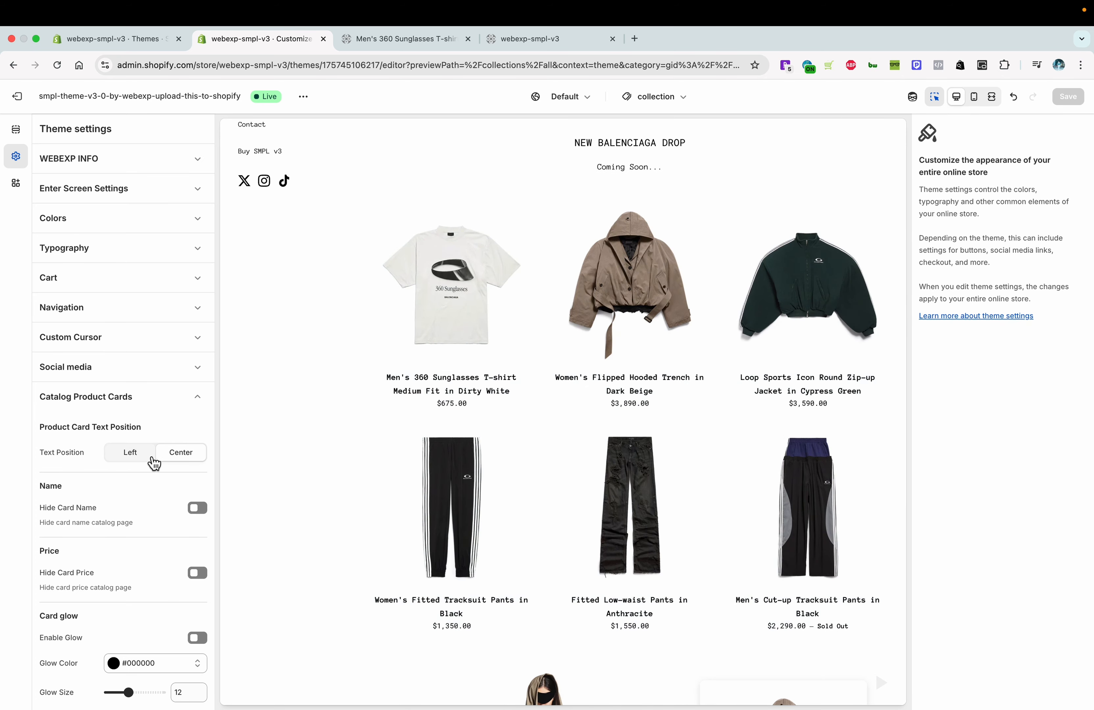
left_click(142, 462)
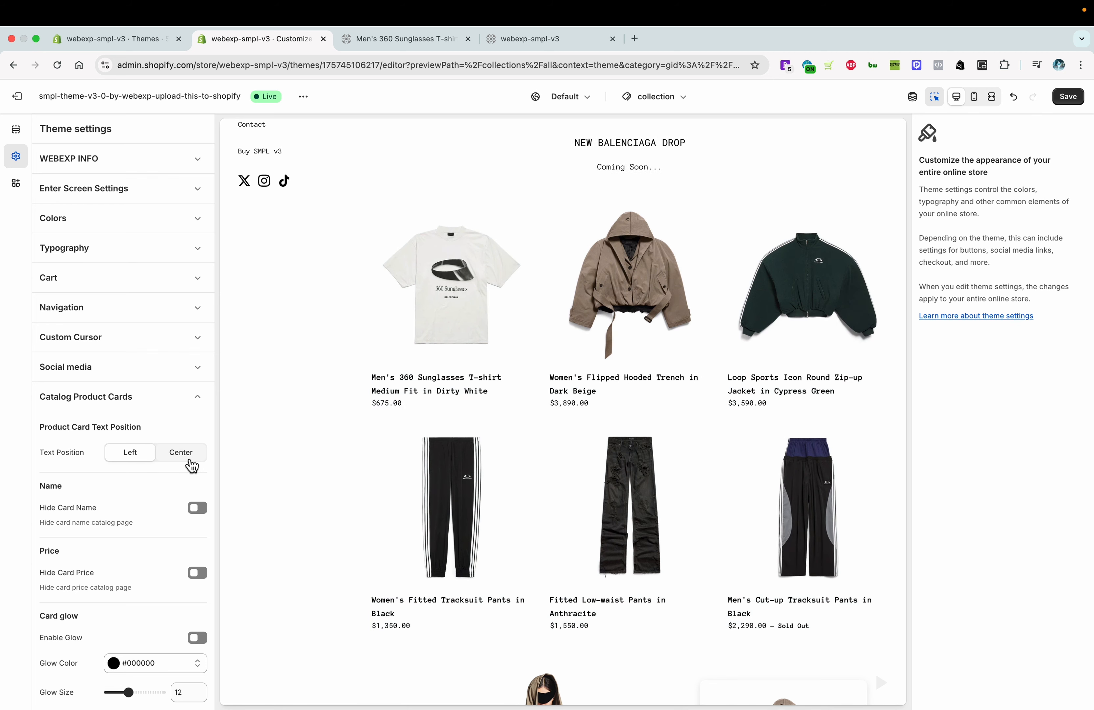
left_click(189, 462)
scroll(152, 498, "down", 2)
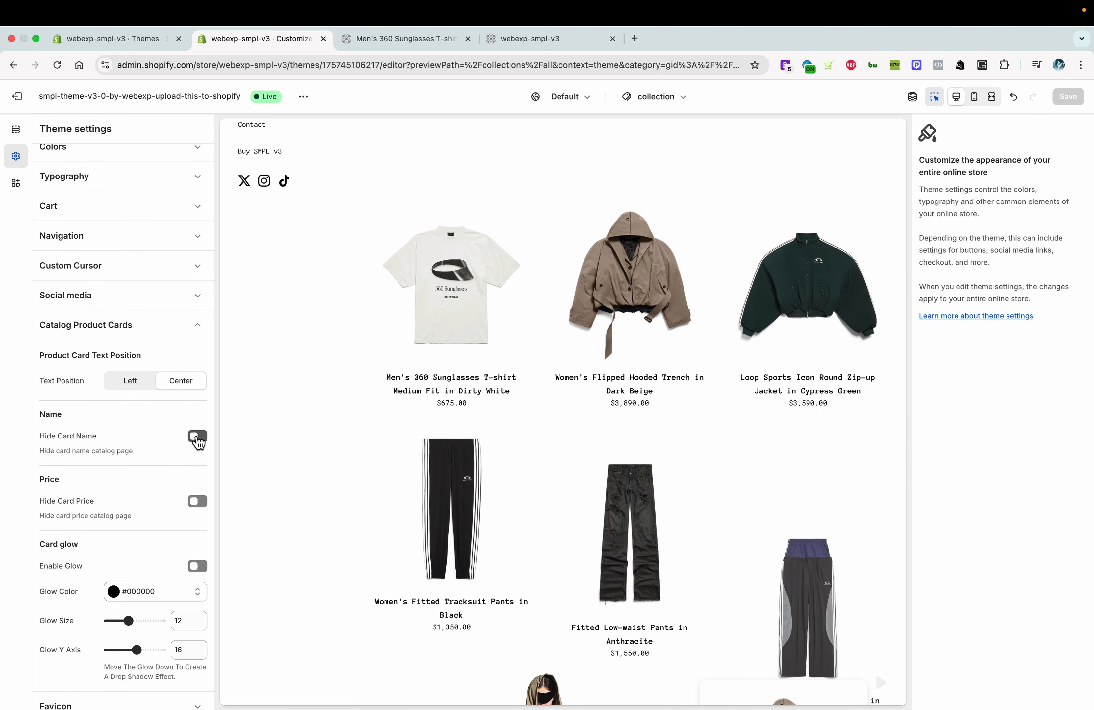
scroll(209, 429, "down", 1)
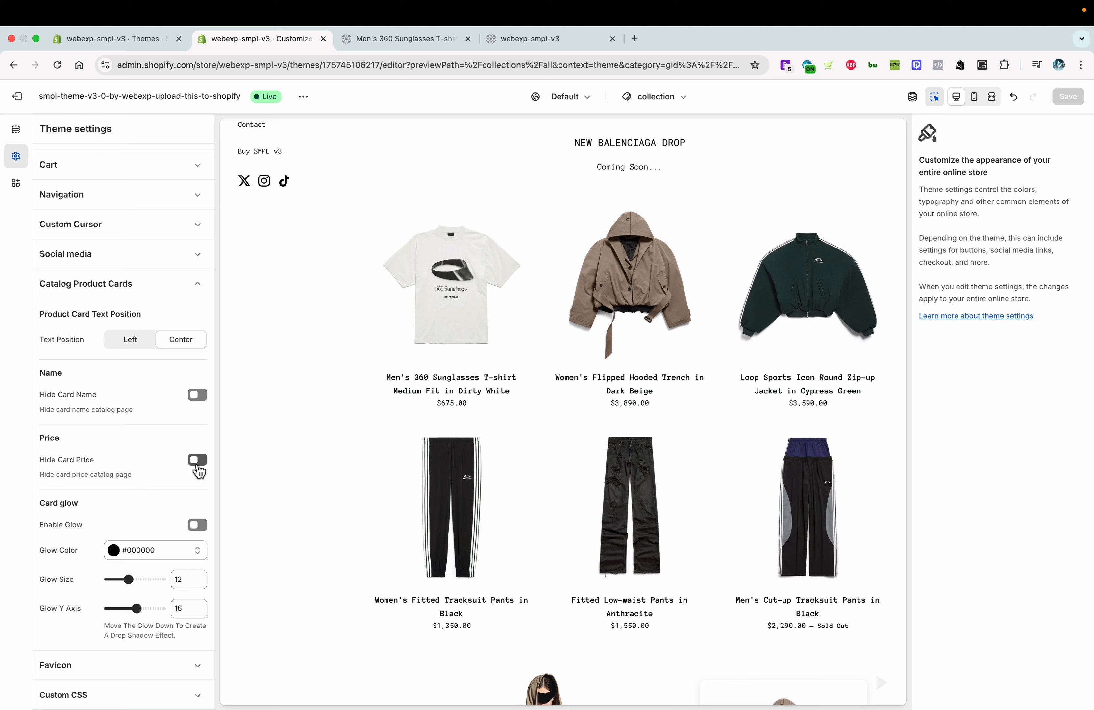
left_click(198, 462)
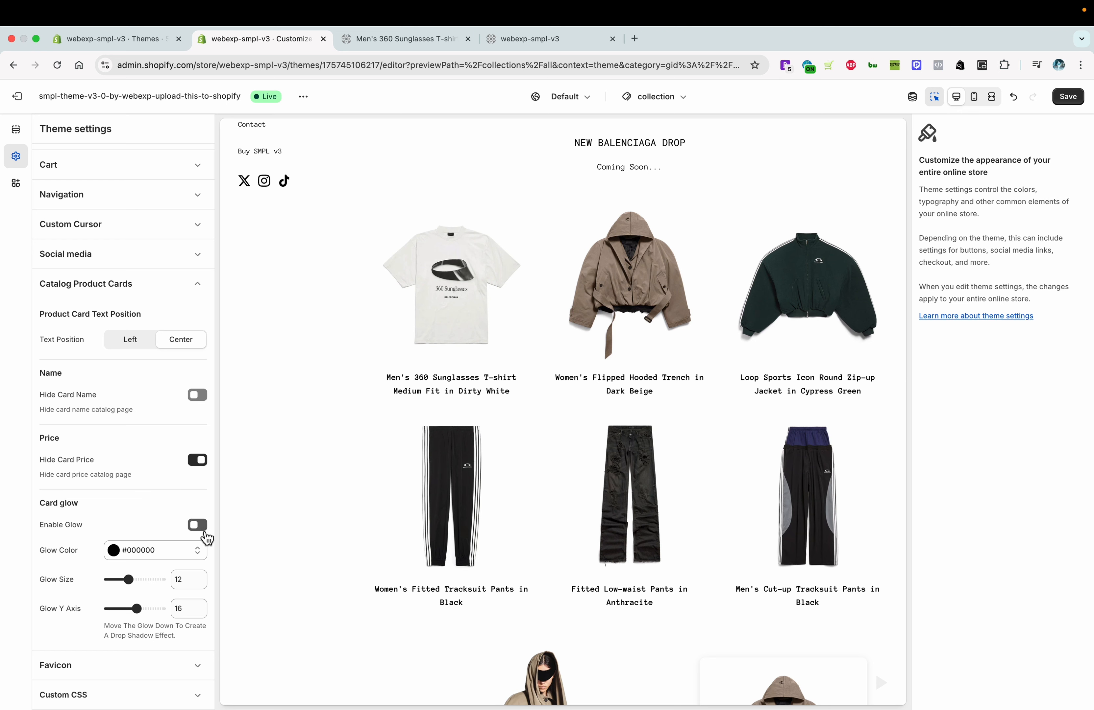
Turn on the catalog card glow with size 6 and a Y axis offset of 30.
left_click(204, 532)
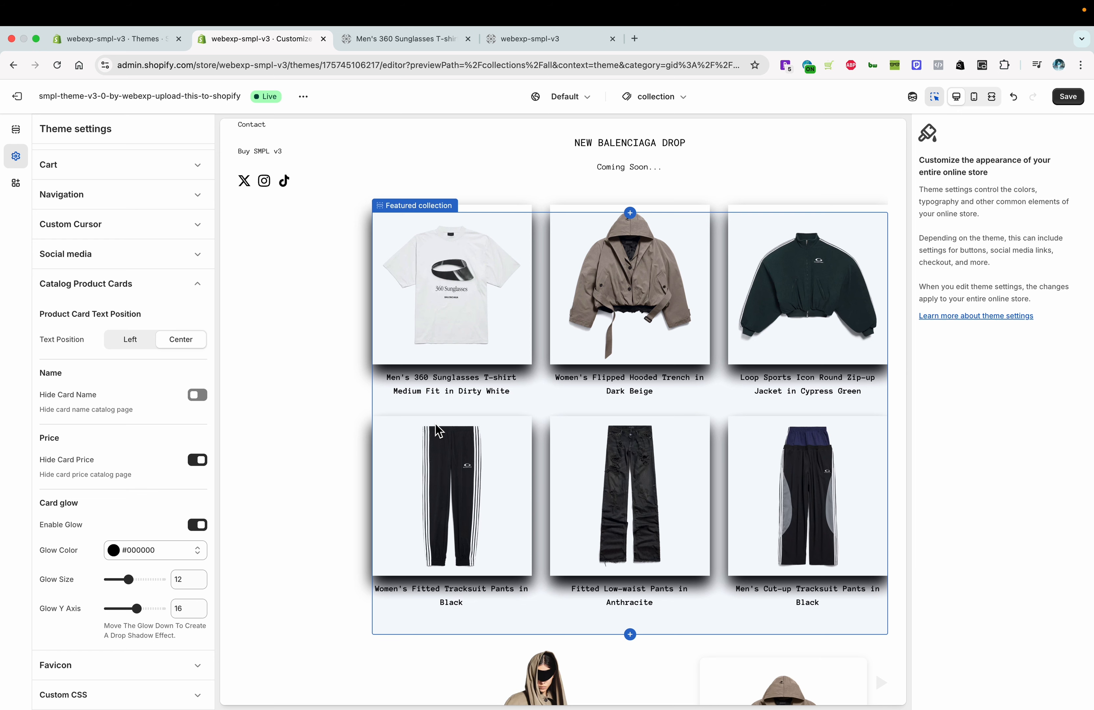
scroll(427, 424, "up", 1)
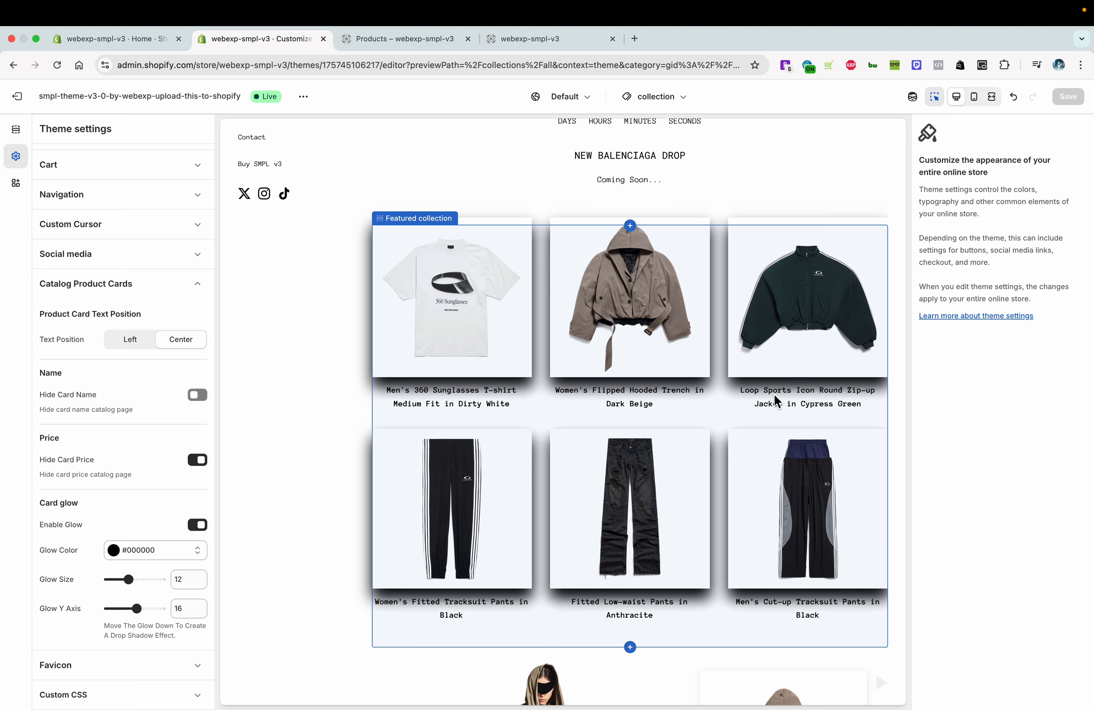
scroll(436, 424, "down", 2)
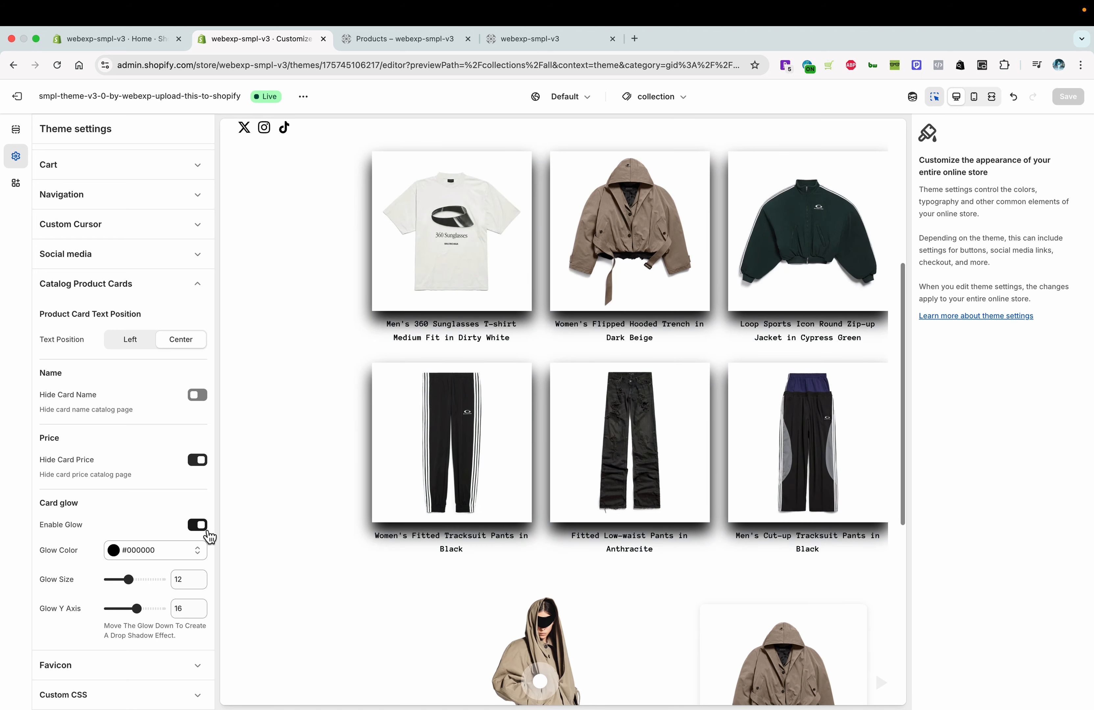
scroll(368, 442, "up", 1)
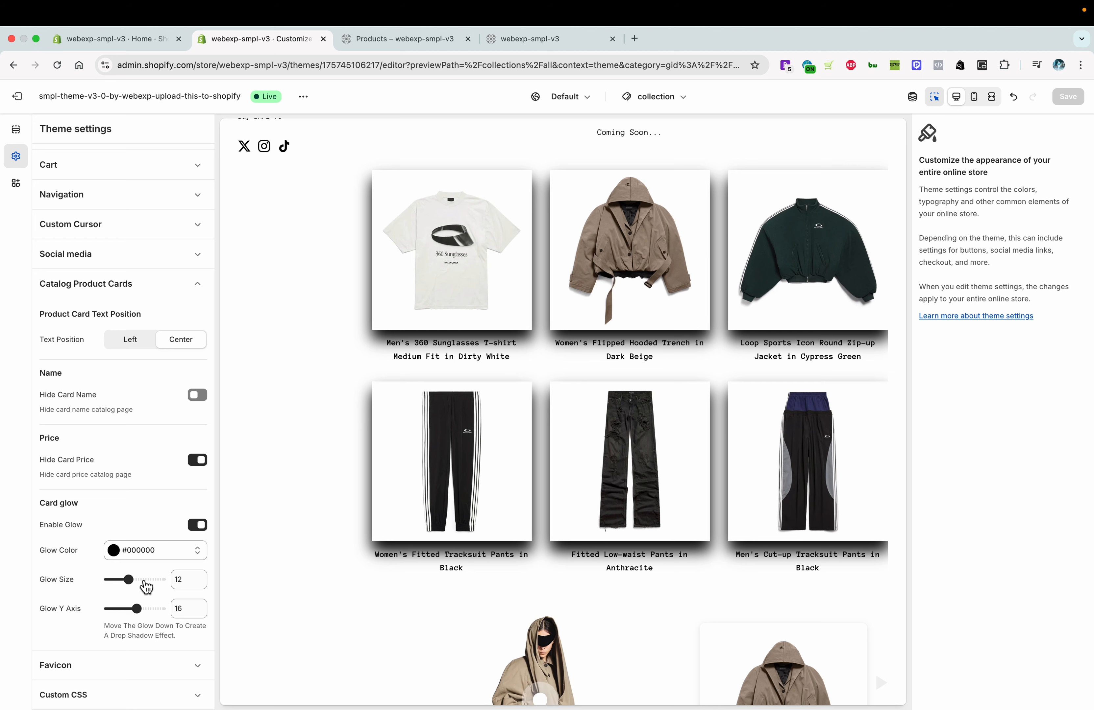
left_click_drag(139, 580, 205, 587)
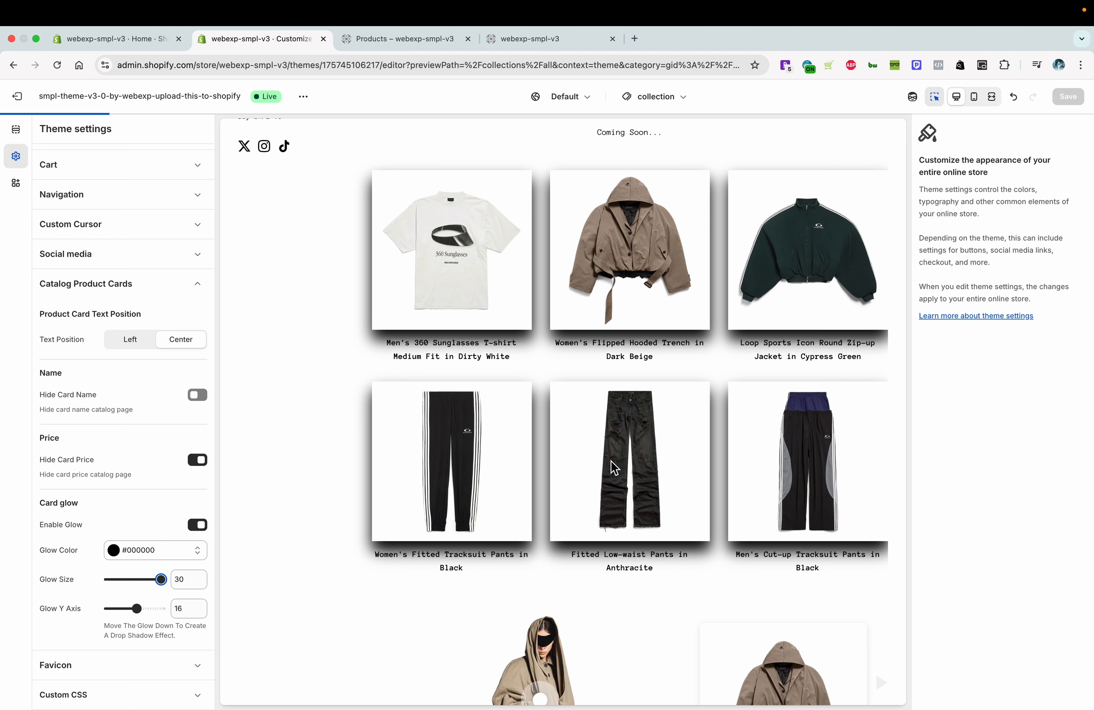
left_click(118, 582)
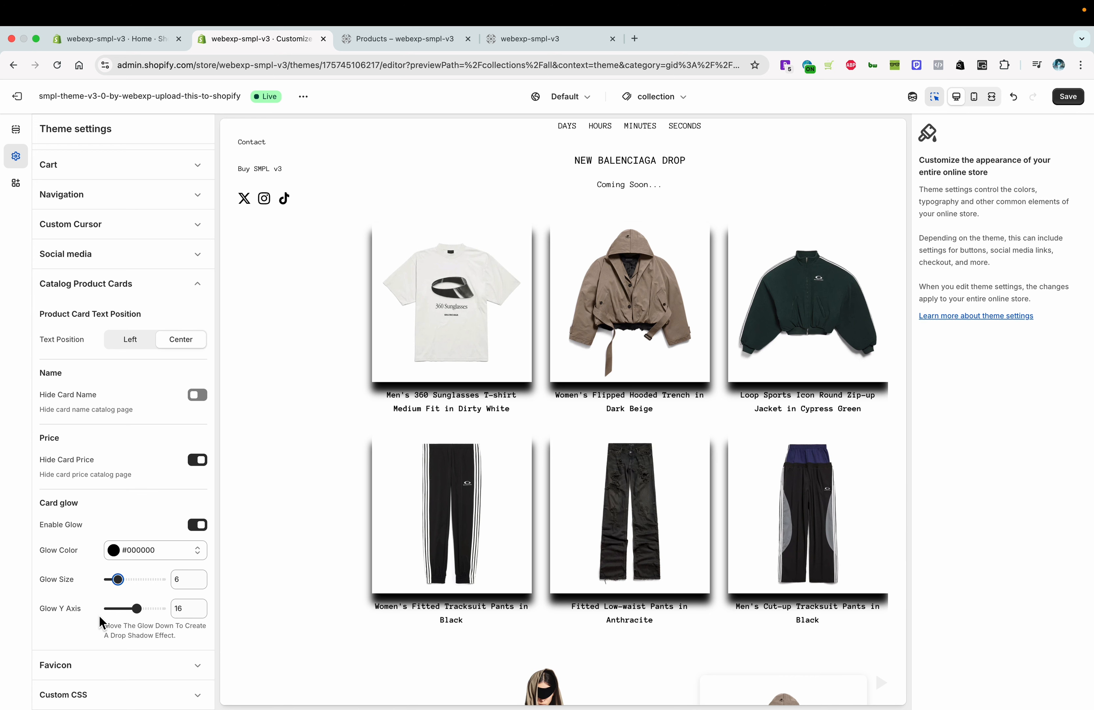
left_click_drag(136, 608, 30, 614)
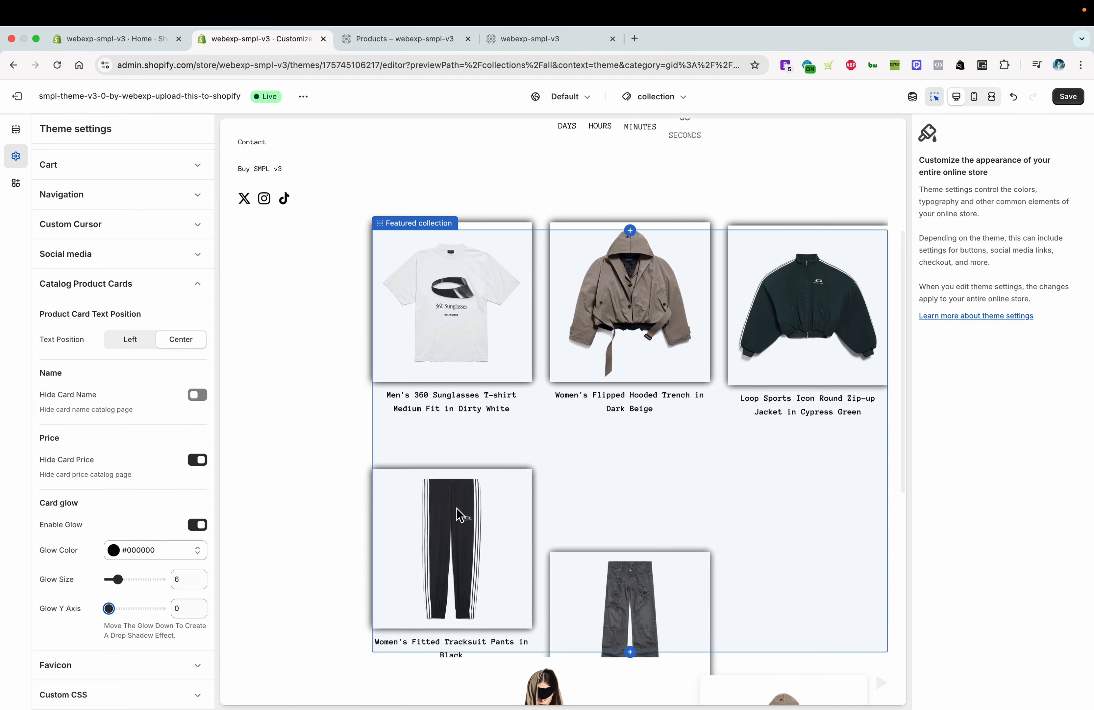
left_click(161, 608)
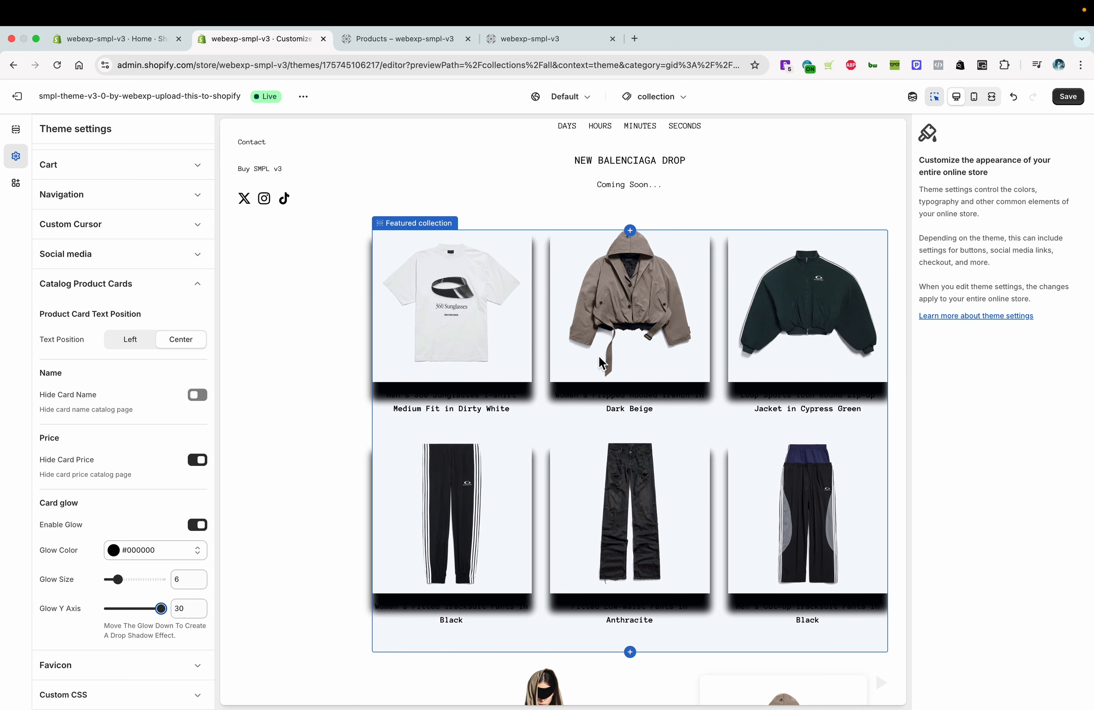
Switch the editor preview to the Password page template.
left_click(619, 411)
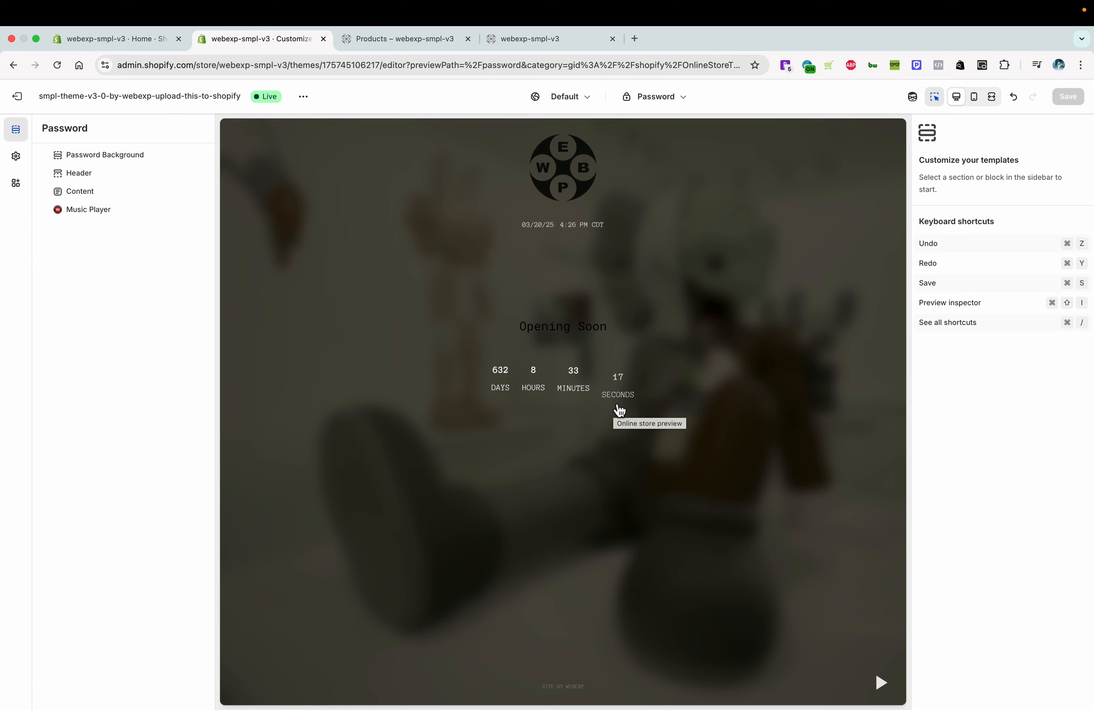
left_click(655, 97)
left_click(781, 567)
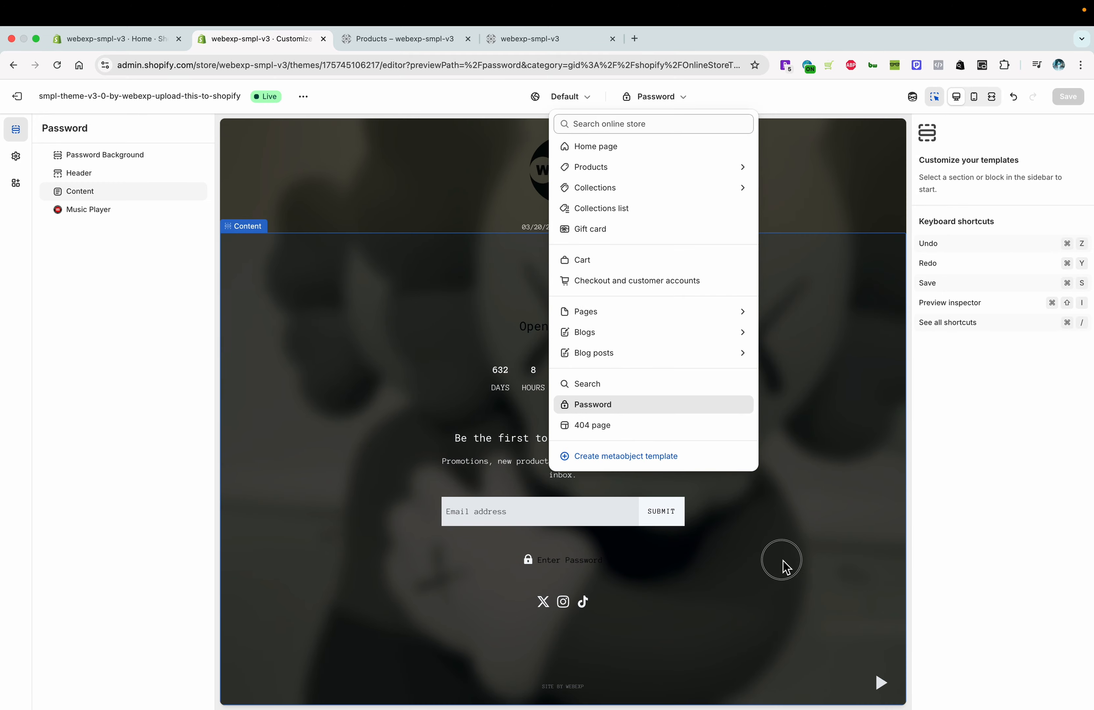
left_click(651, 106)
left_click(632, 412)
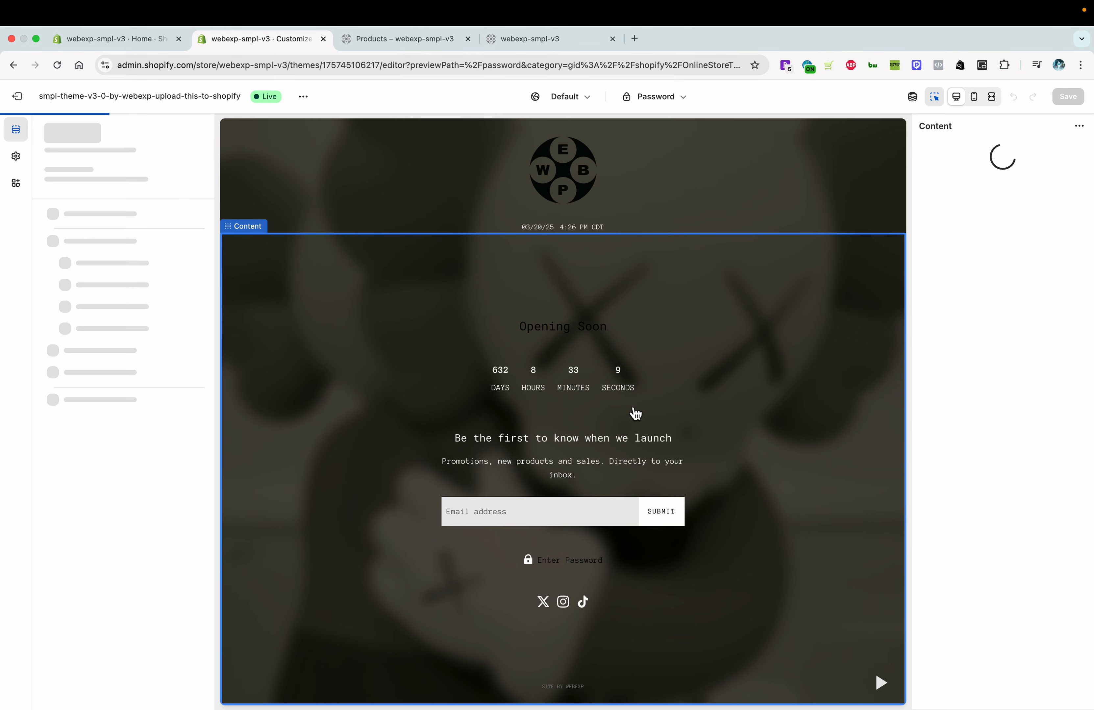